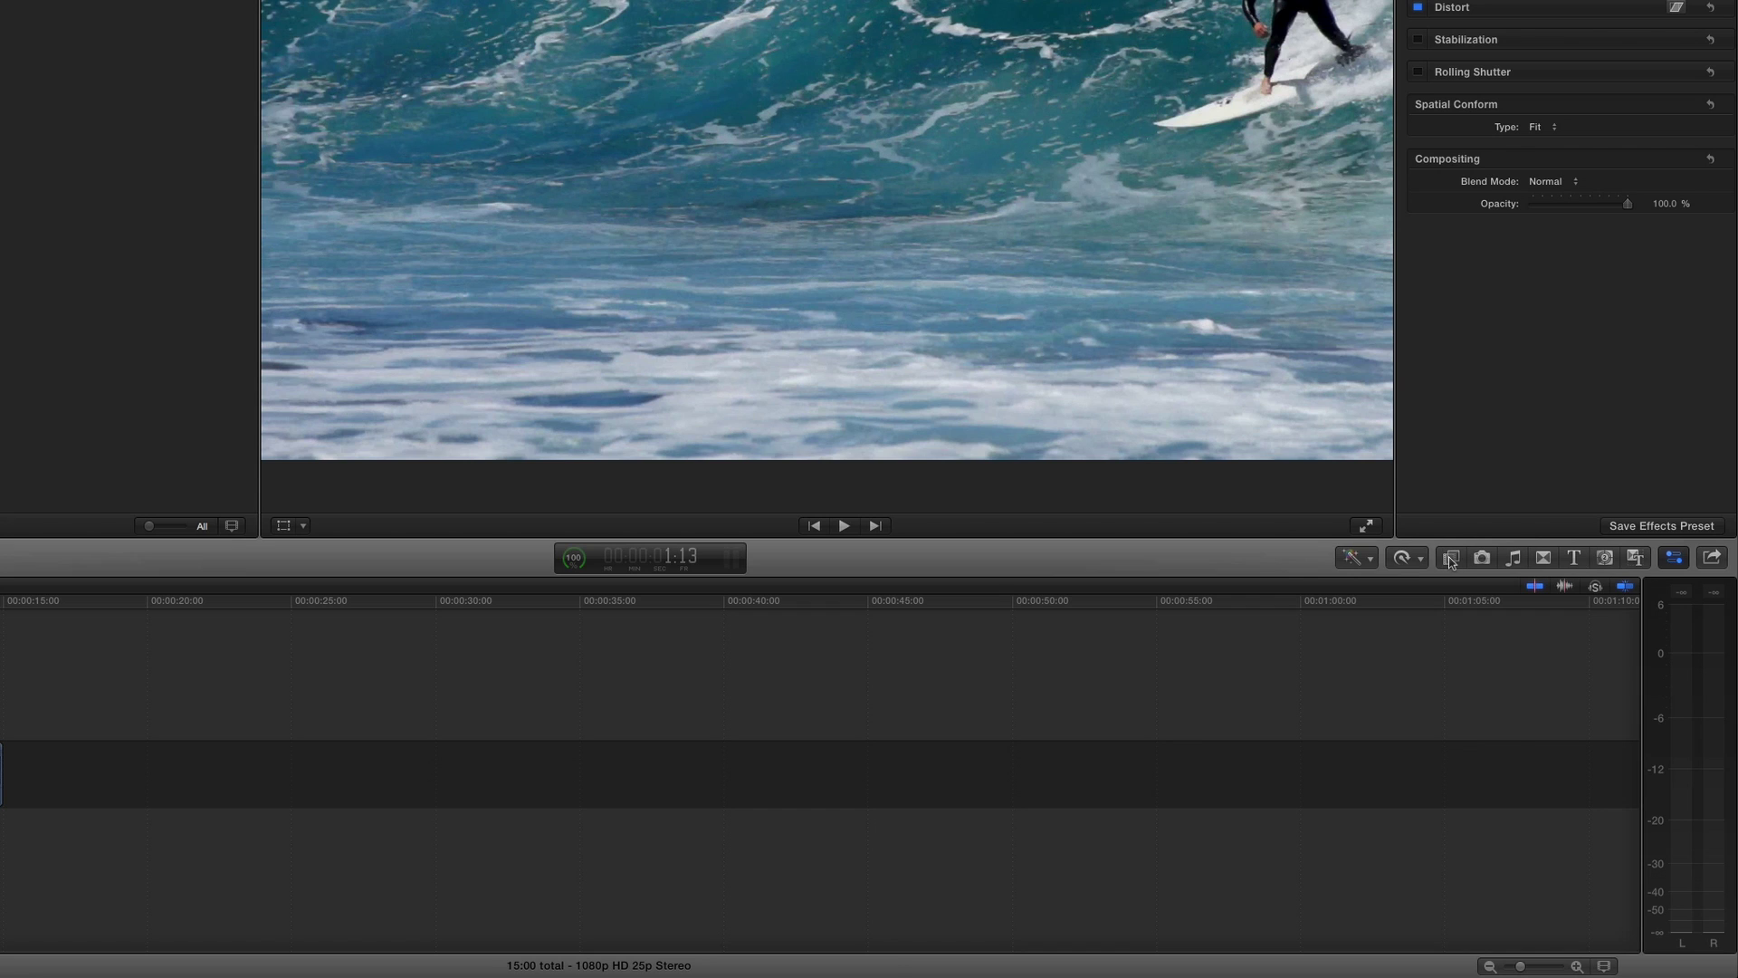
Step: Browse the video effects in the RDT Gradient, Hard Light and Soft Light Overlays X categories, ending on the gradient overlays
click(1450, 558)
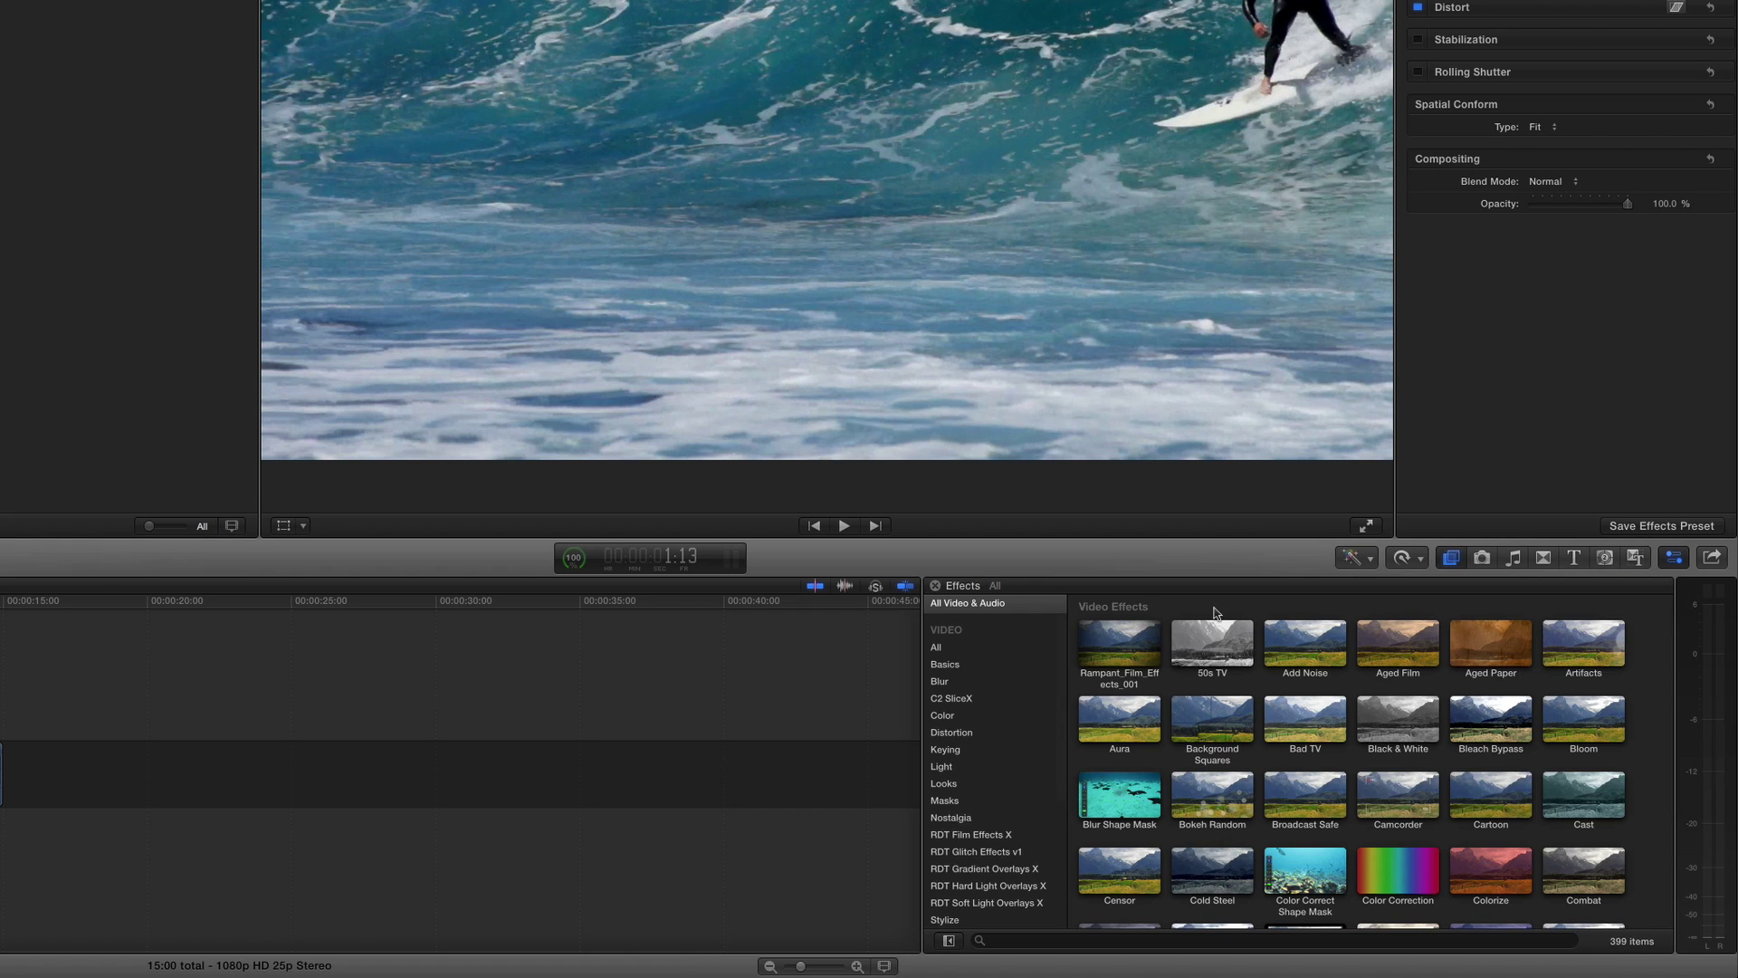
scroll(965, 634, down, 5)
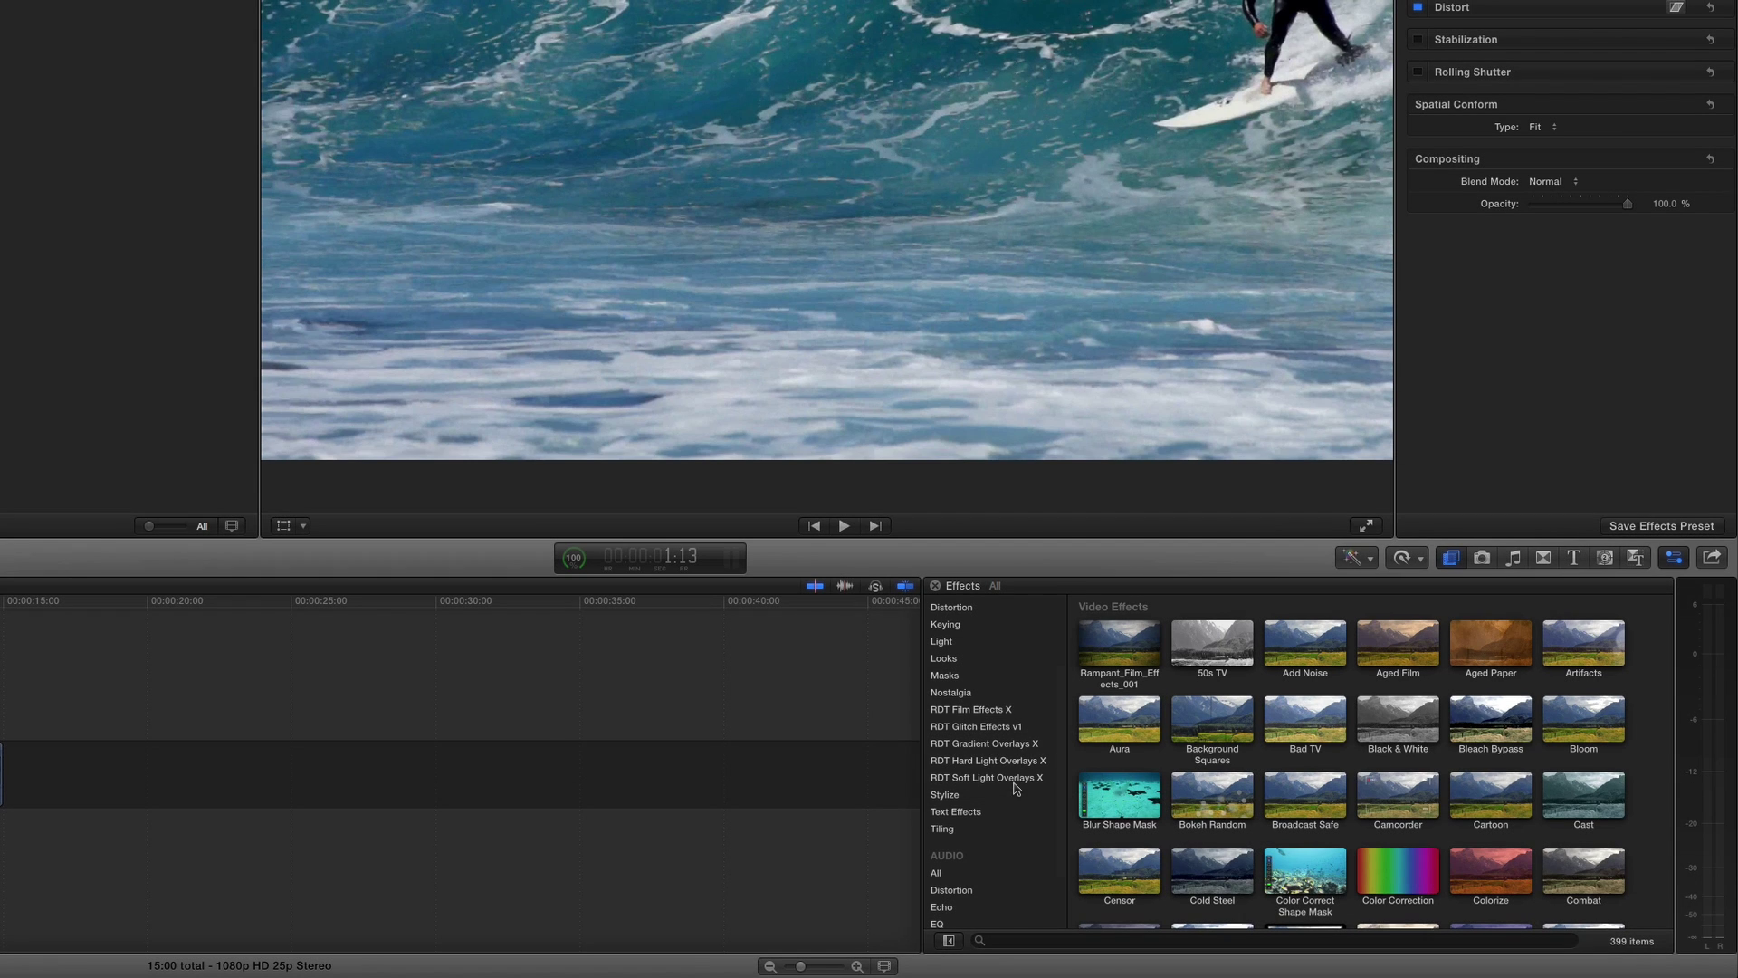
click(981, 744)
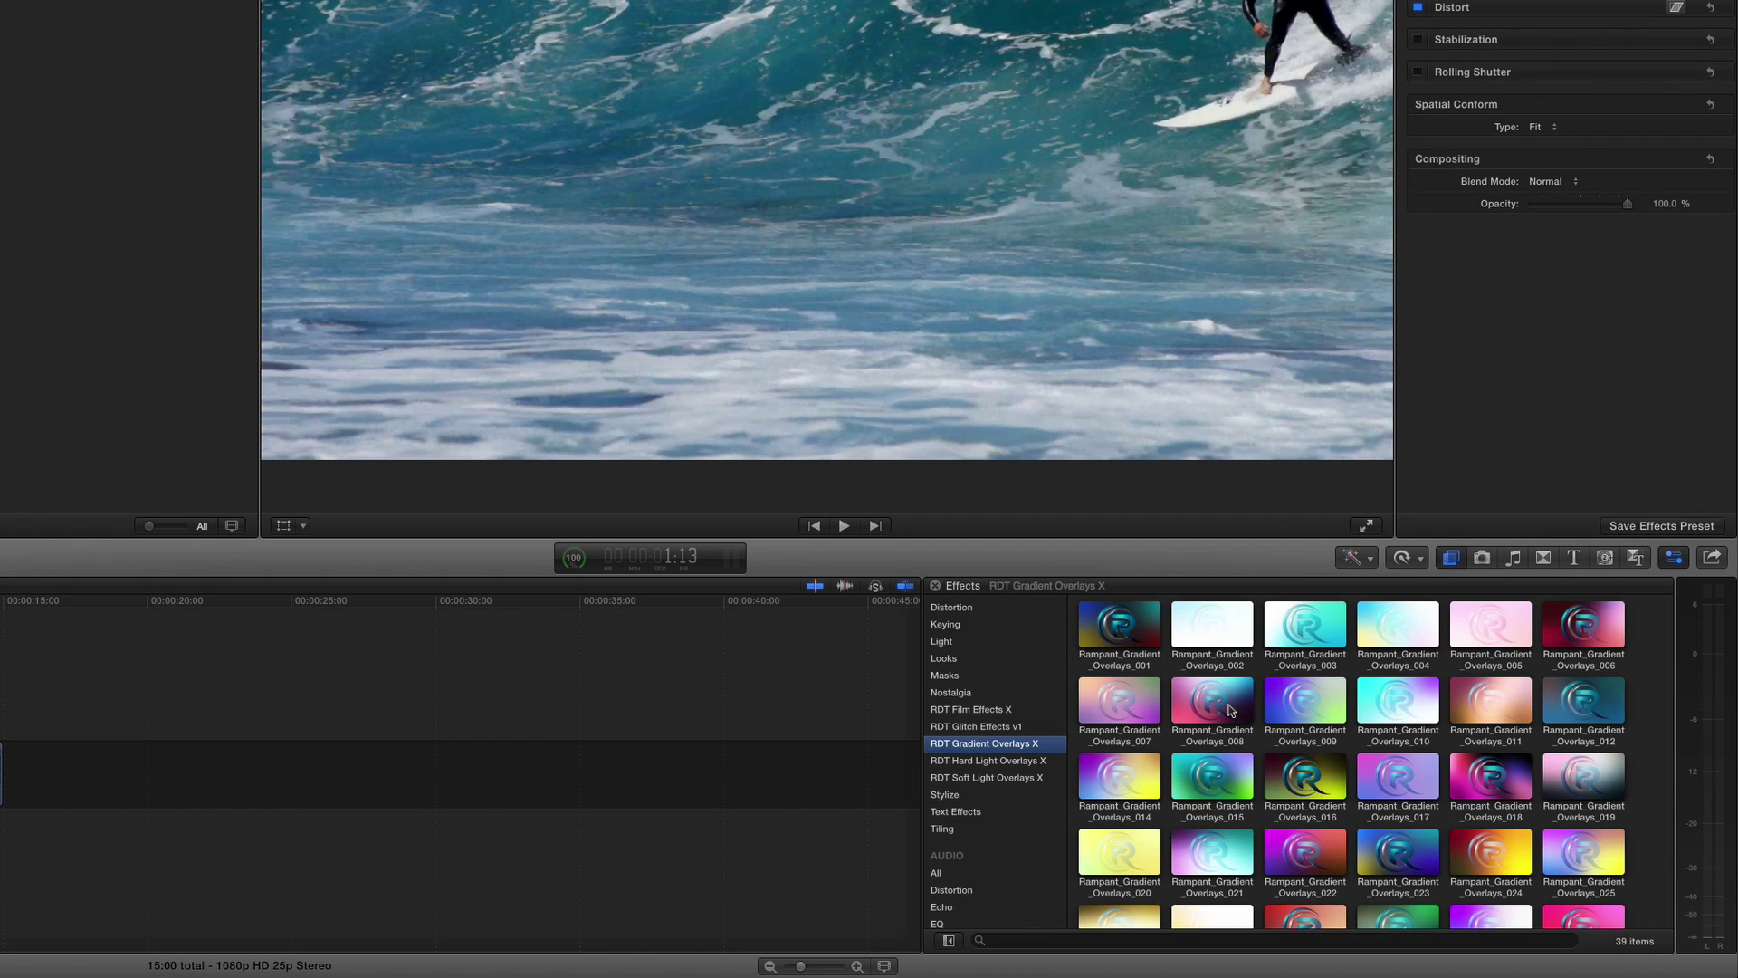
scroll(1231, 711, down, 5)
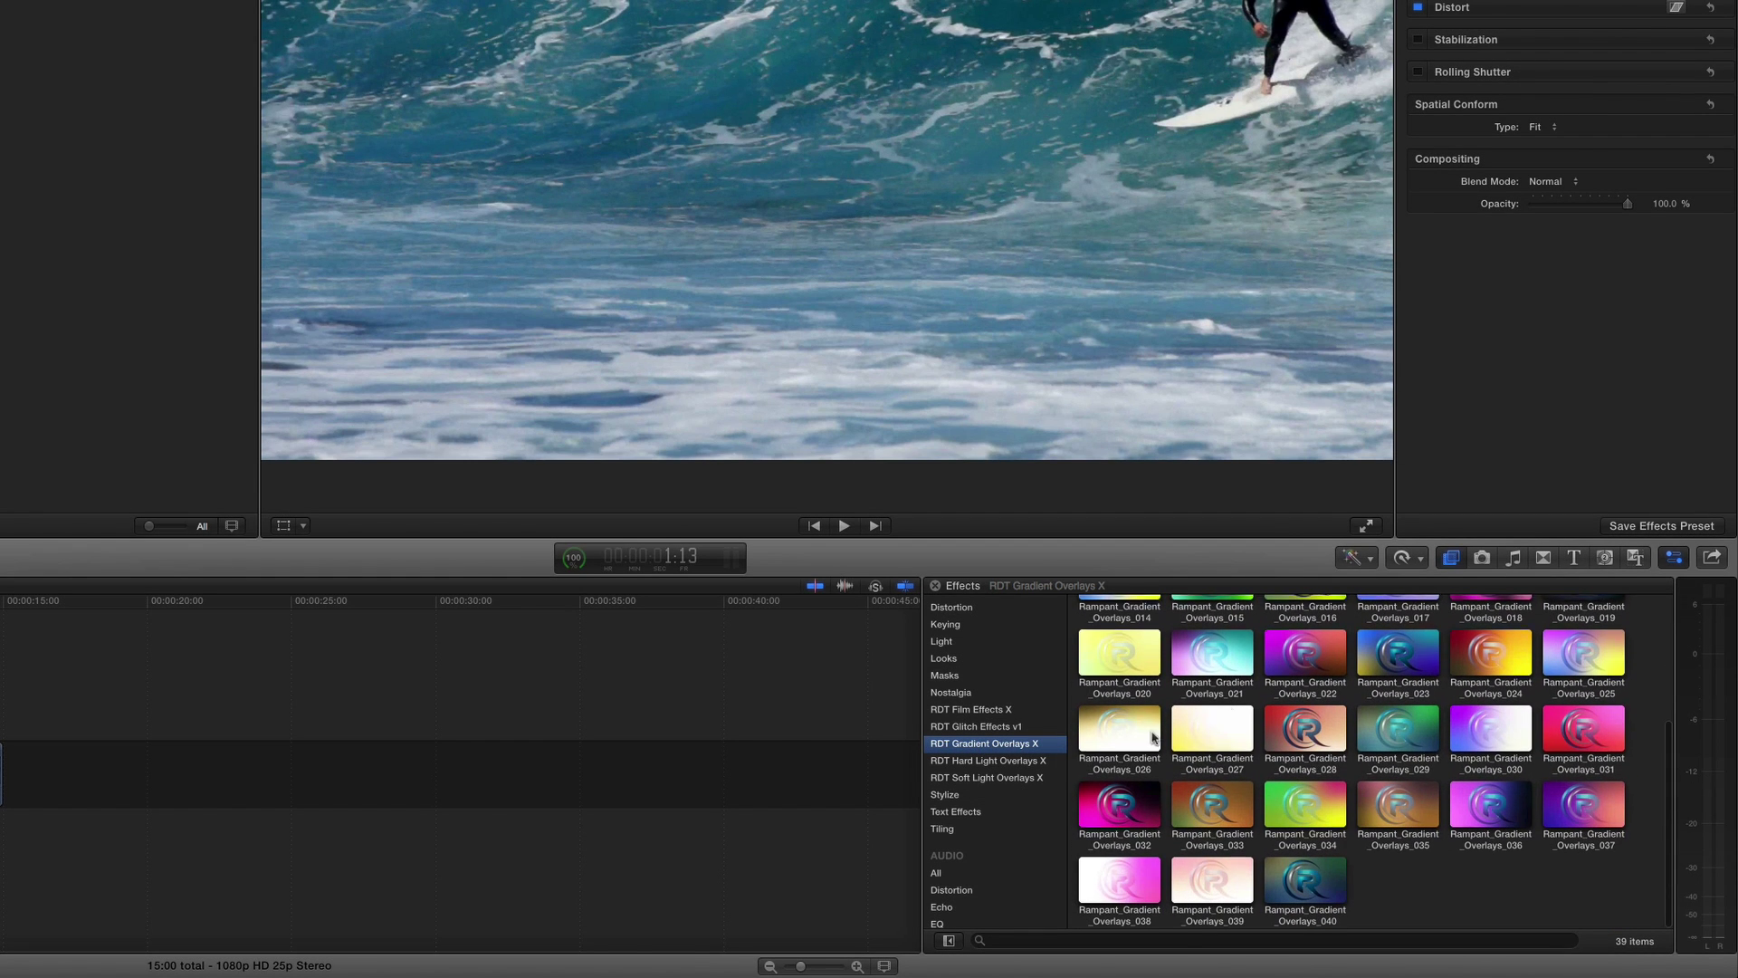
click(1019, 760)
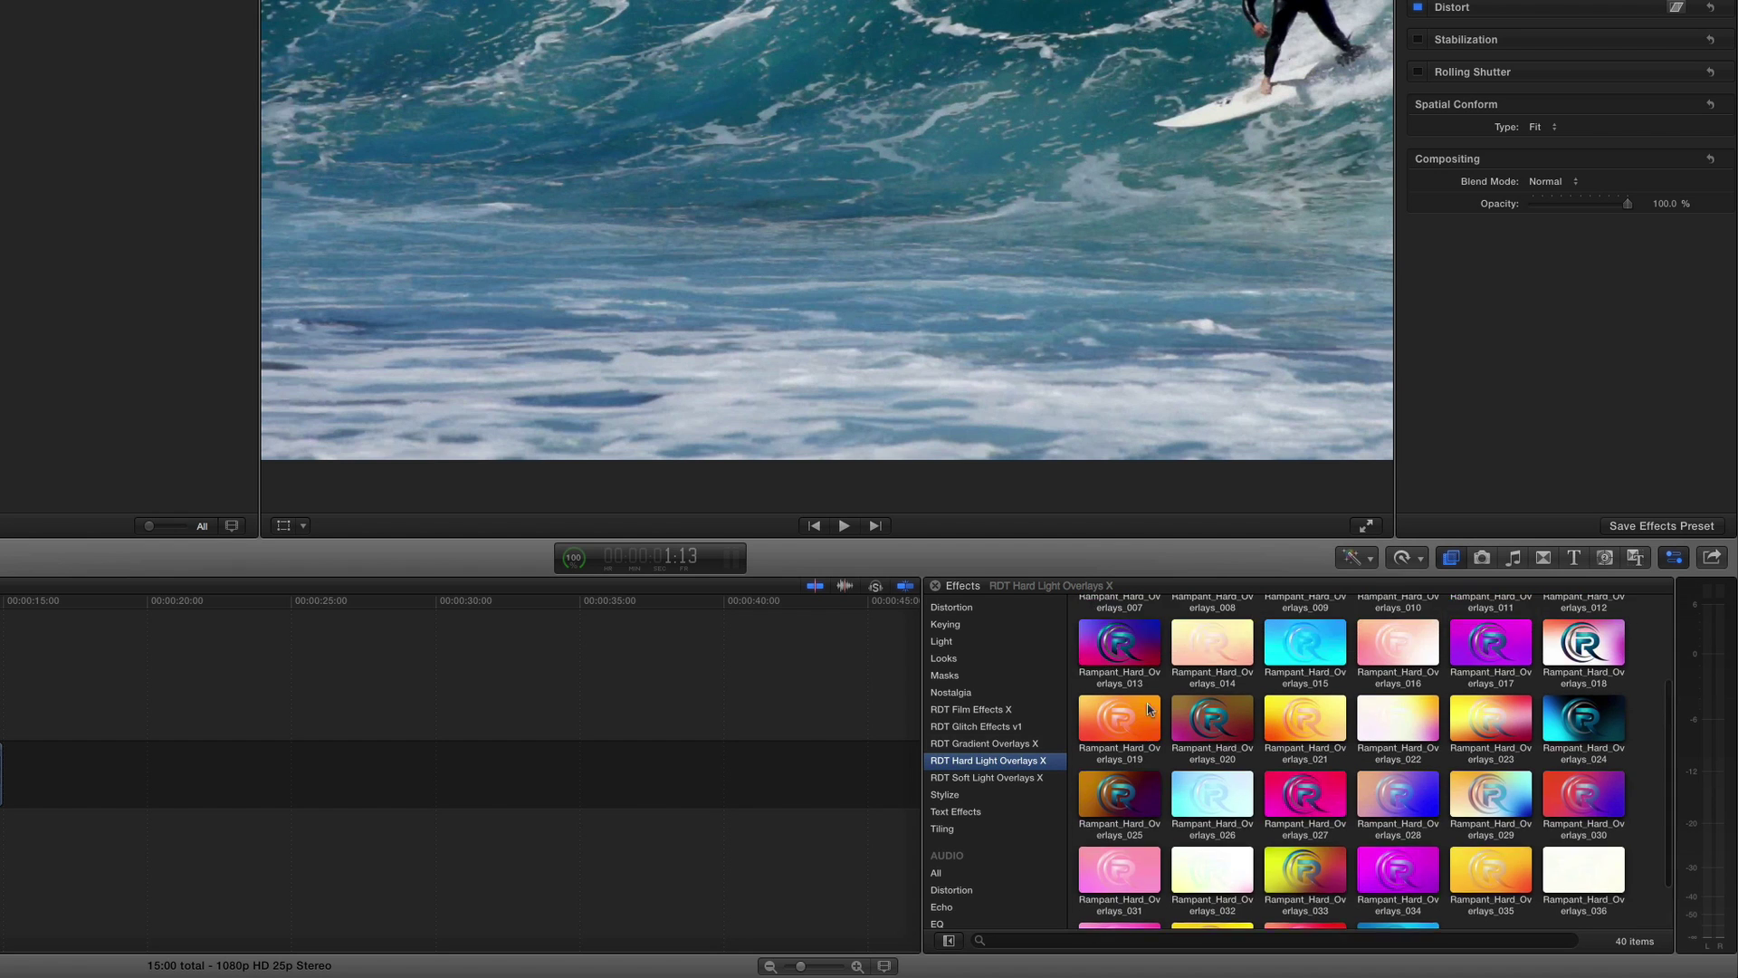
scroll(1150, 708, down, 1)
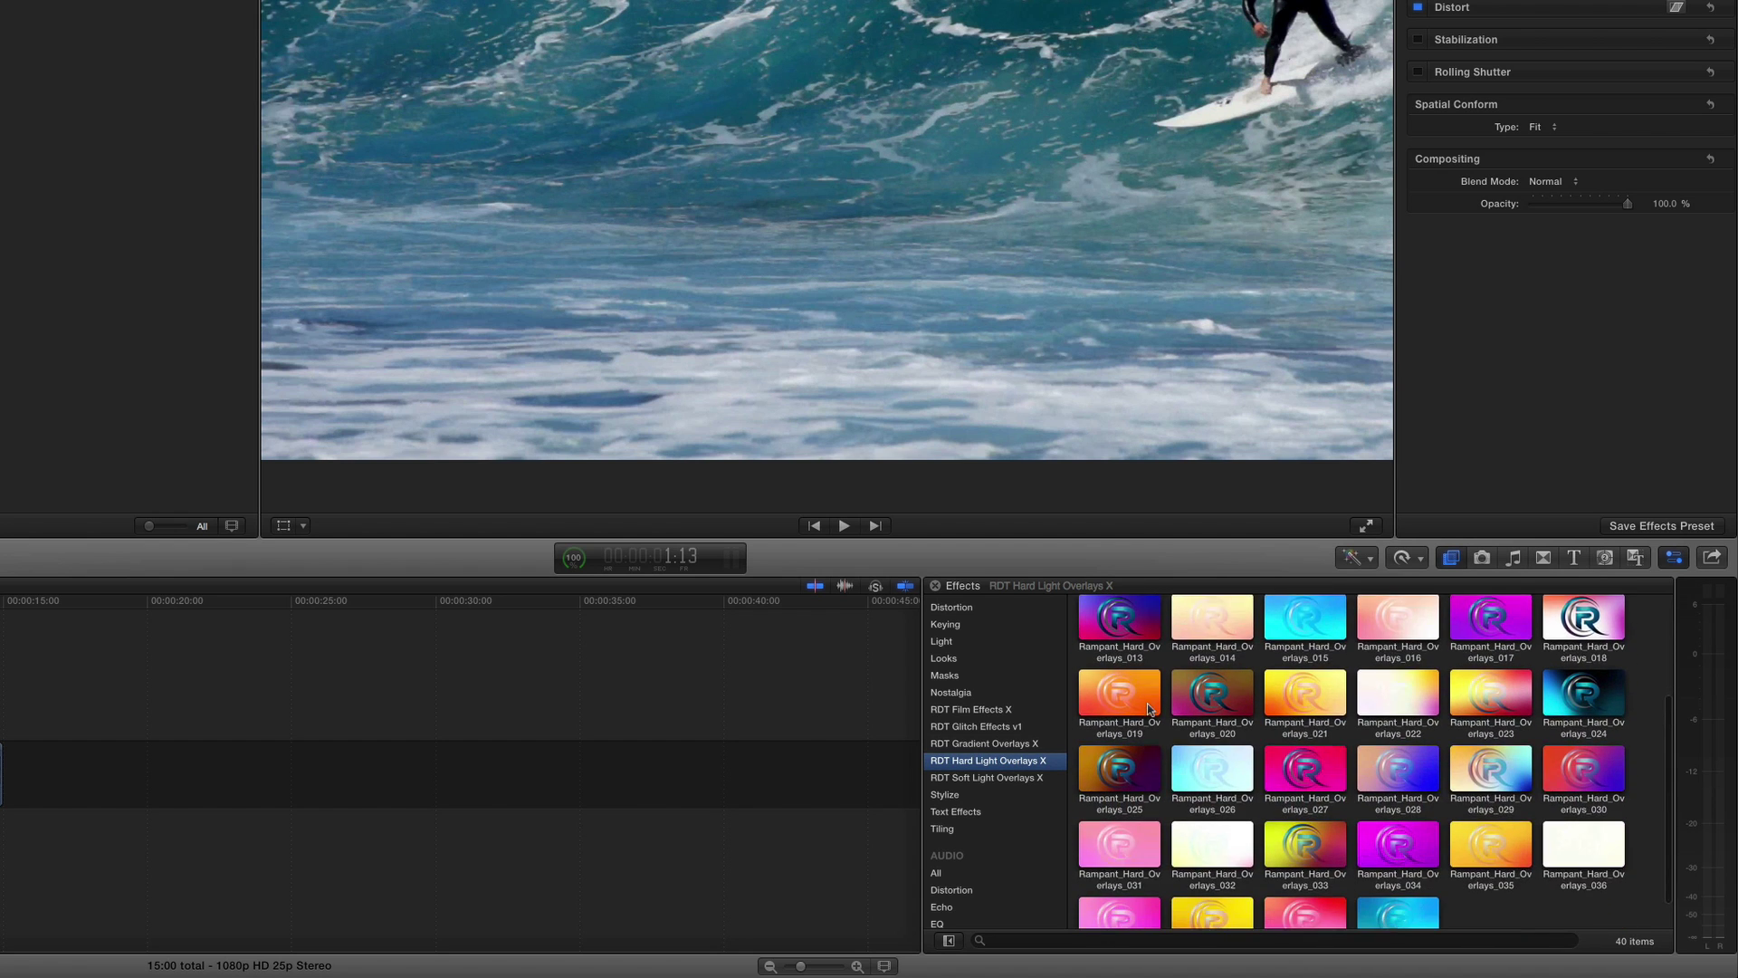
scroll(1150, 709, down, 2)
click(1044, 777)
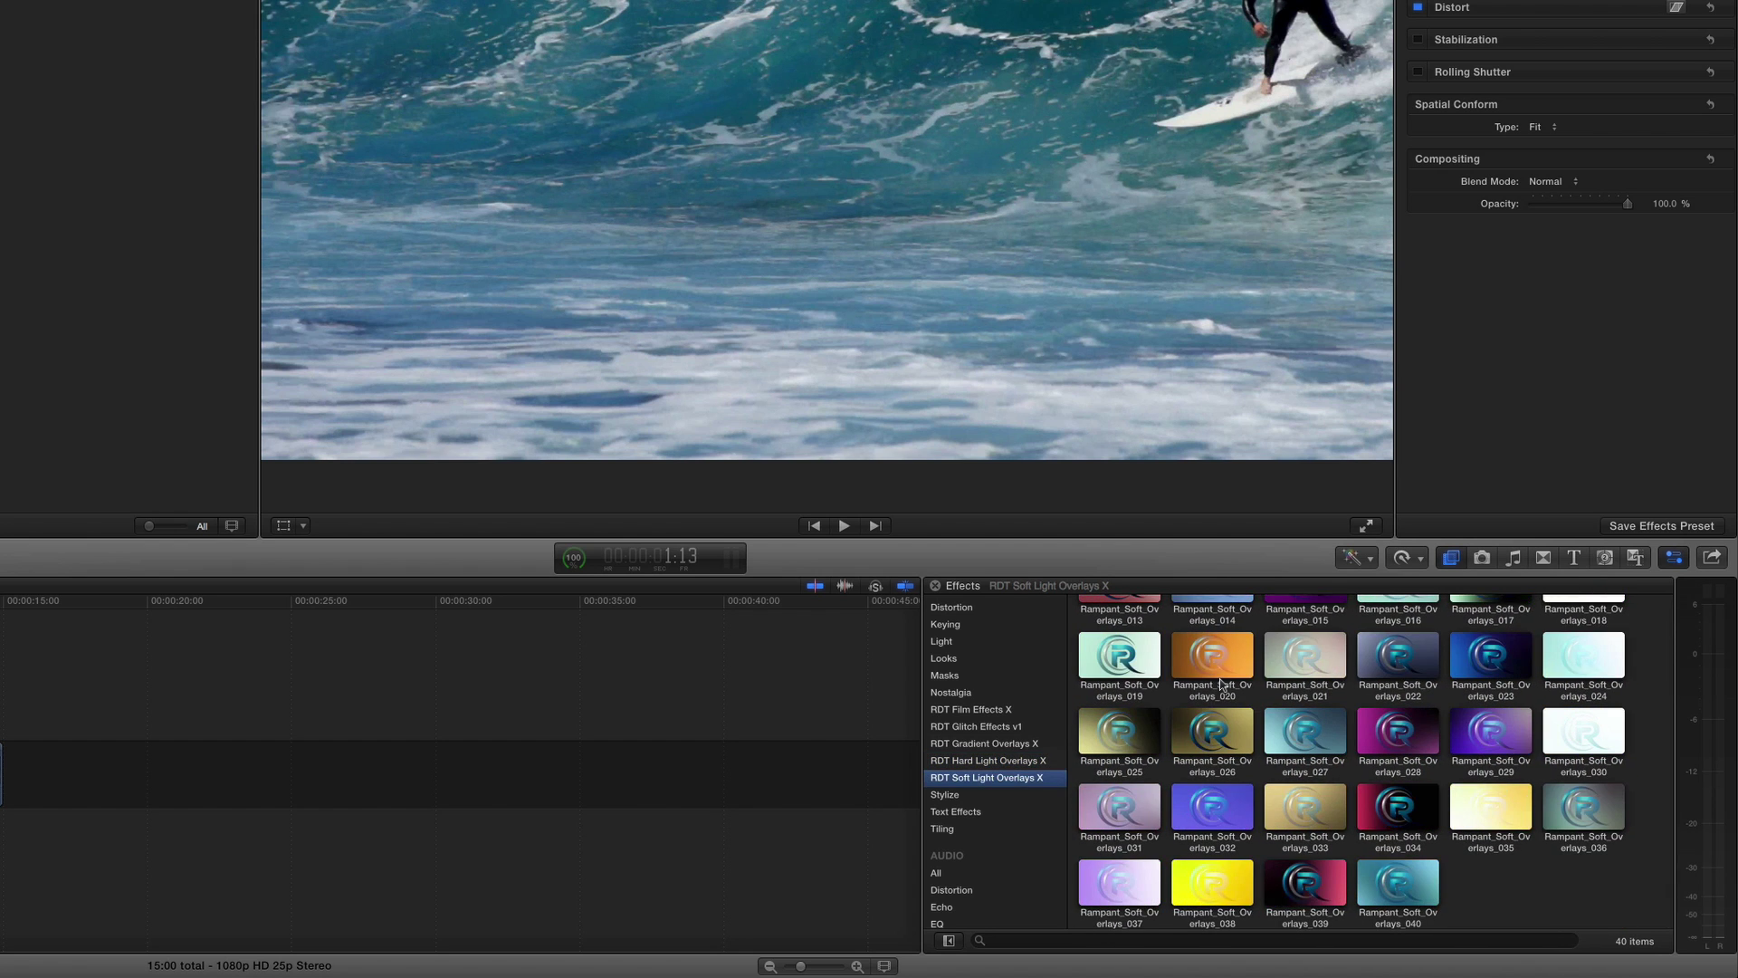
scroll(1221, 685, down, 1)
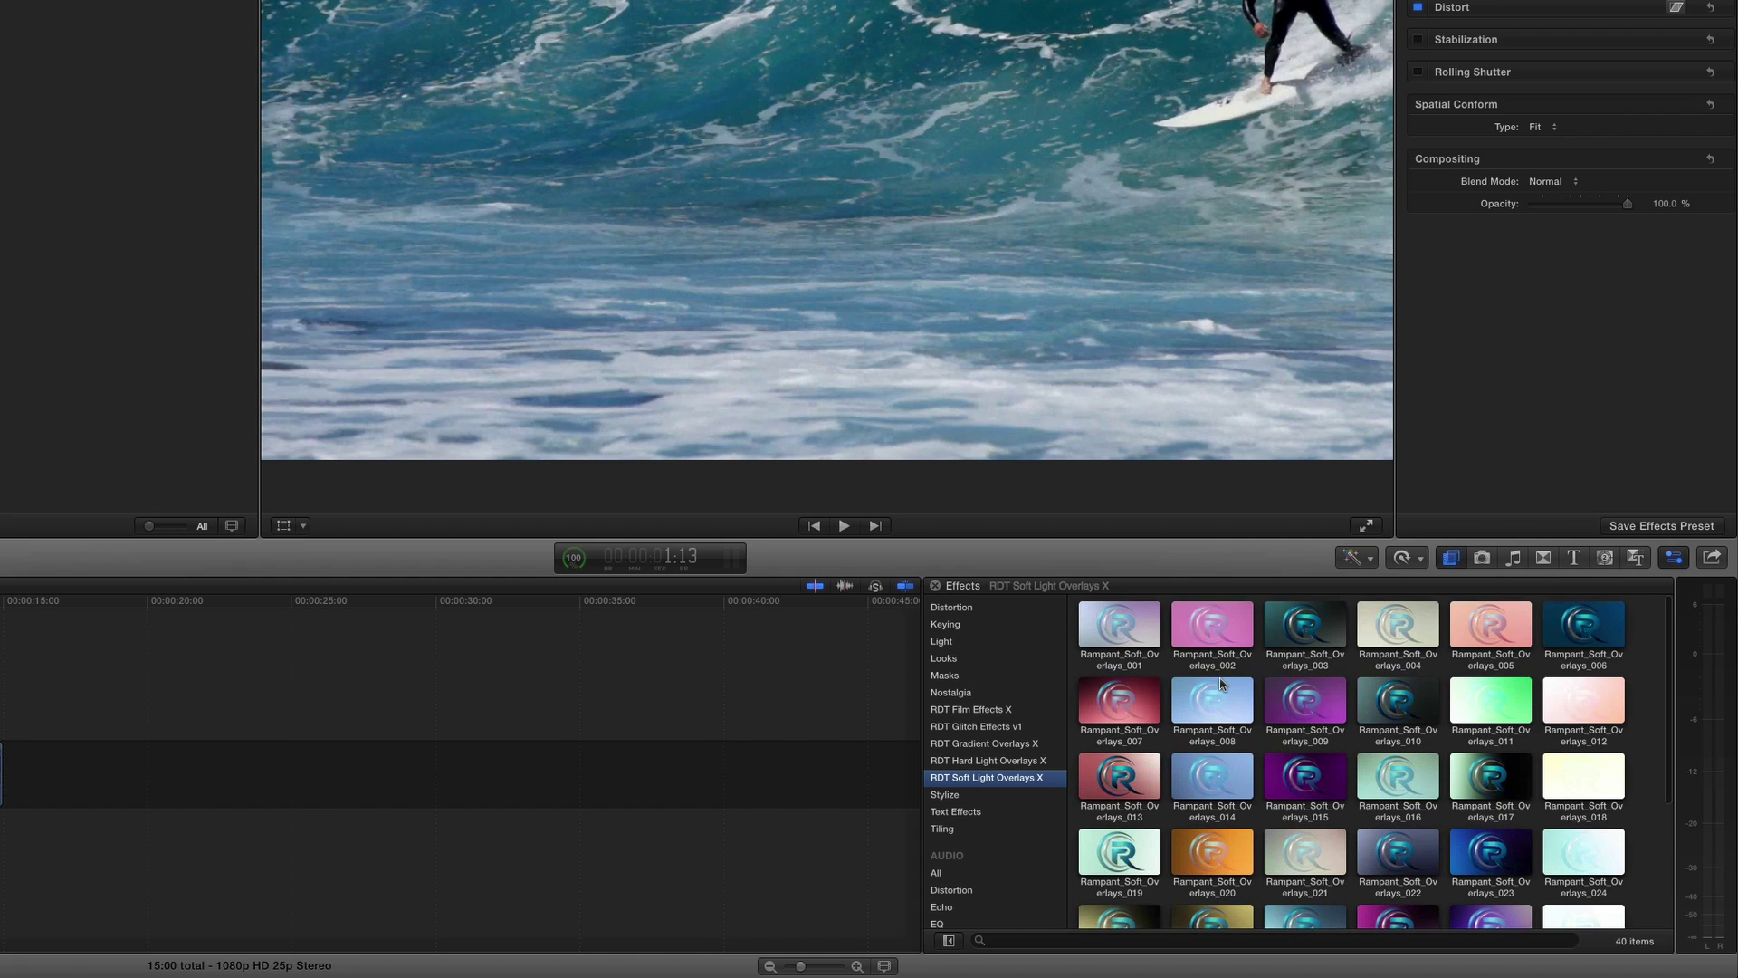
click(974, 745)
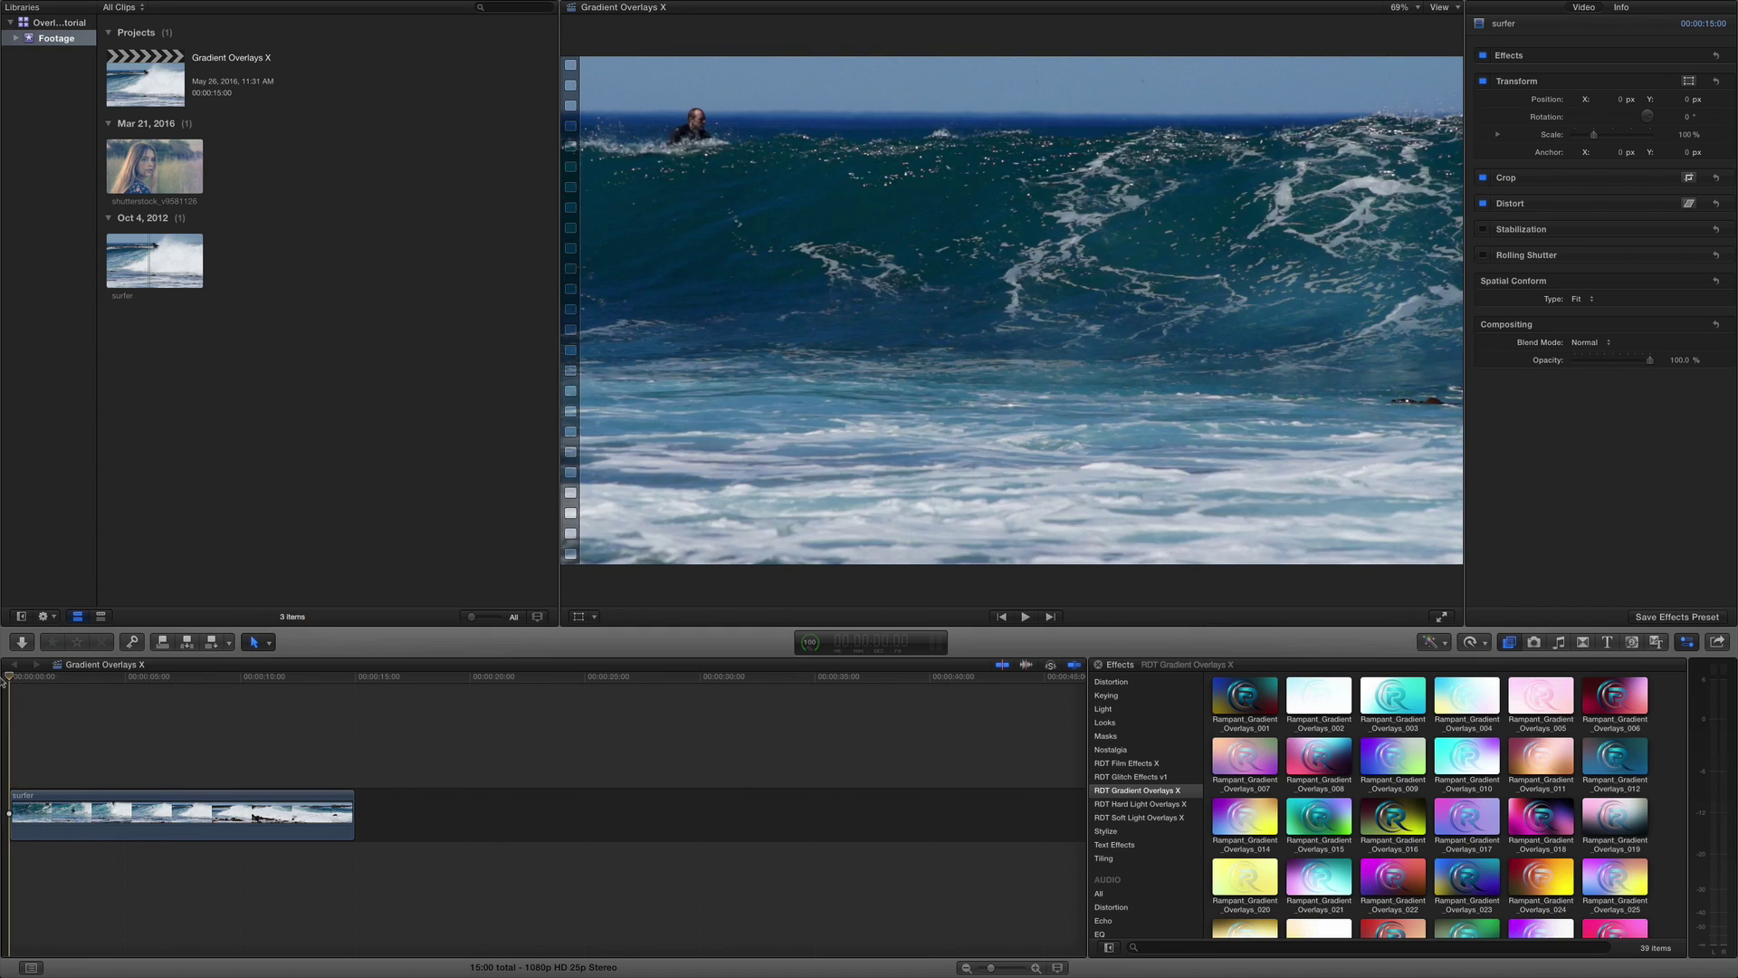
Step: Select the surfer clip in the timeline and preview Rampant_Gradient_Overlays_001 on it
scroll(40, 678, left, 1)
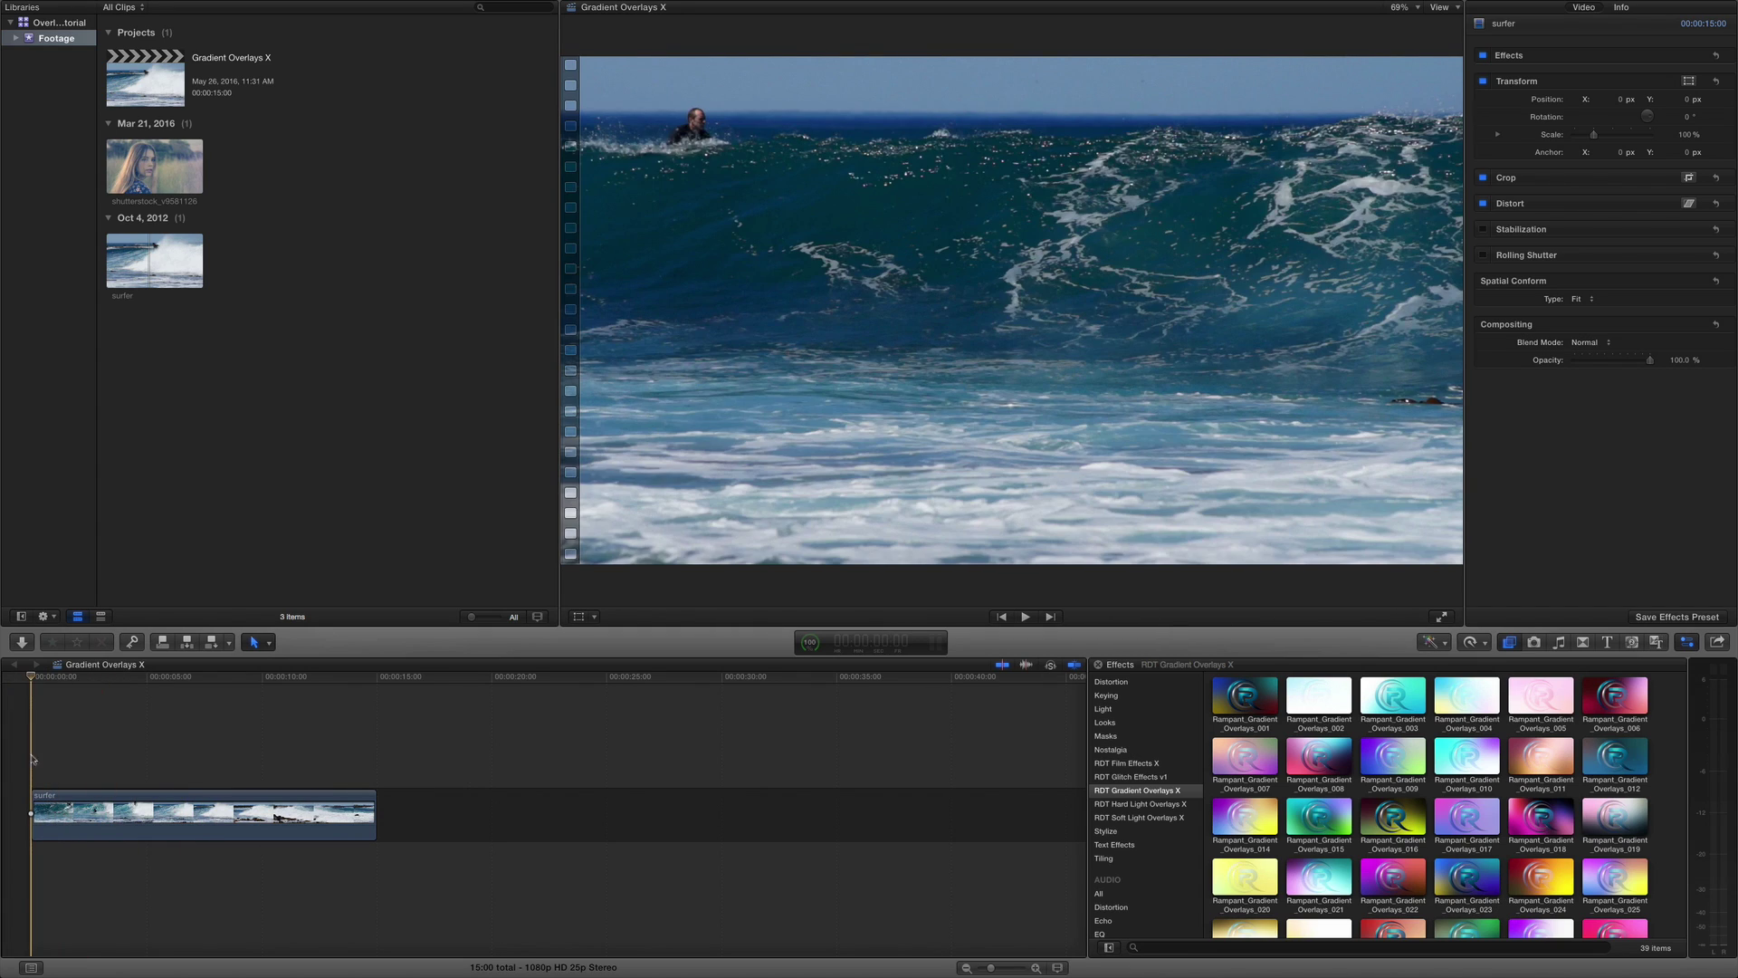
click(51, 813)
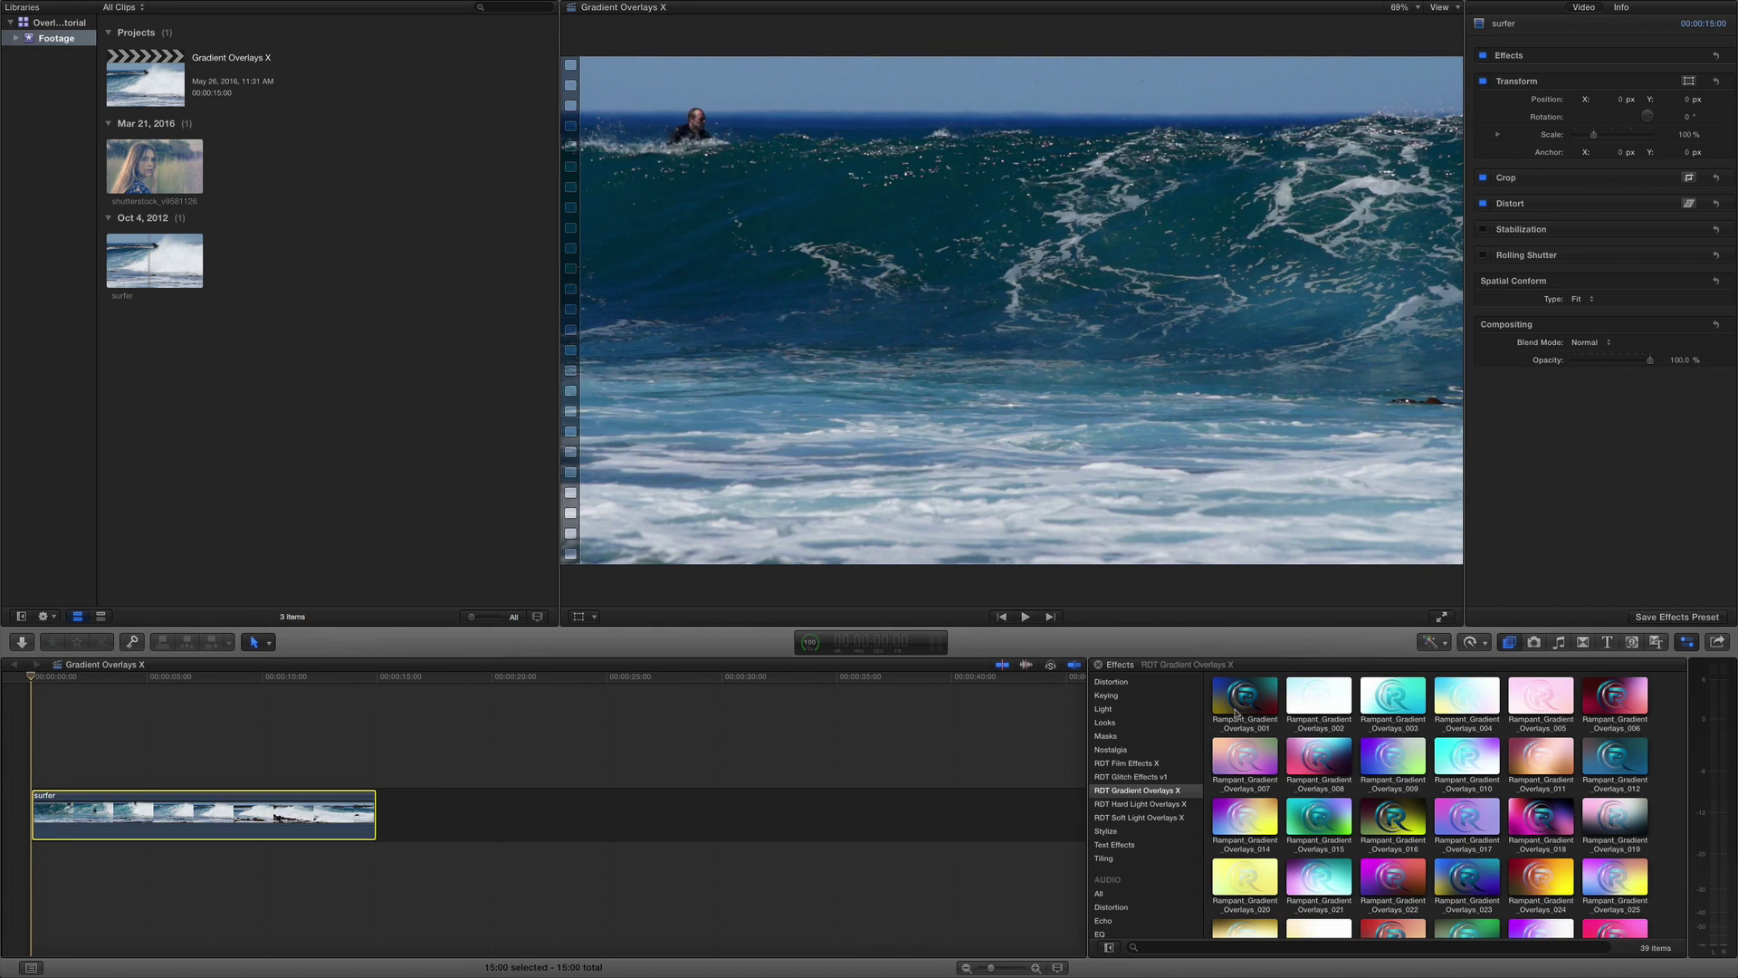
click(1237, 711)
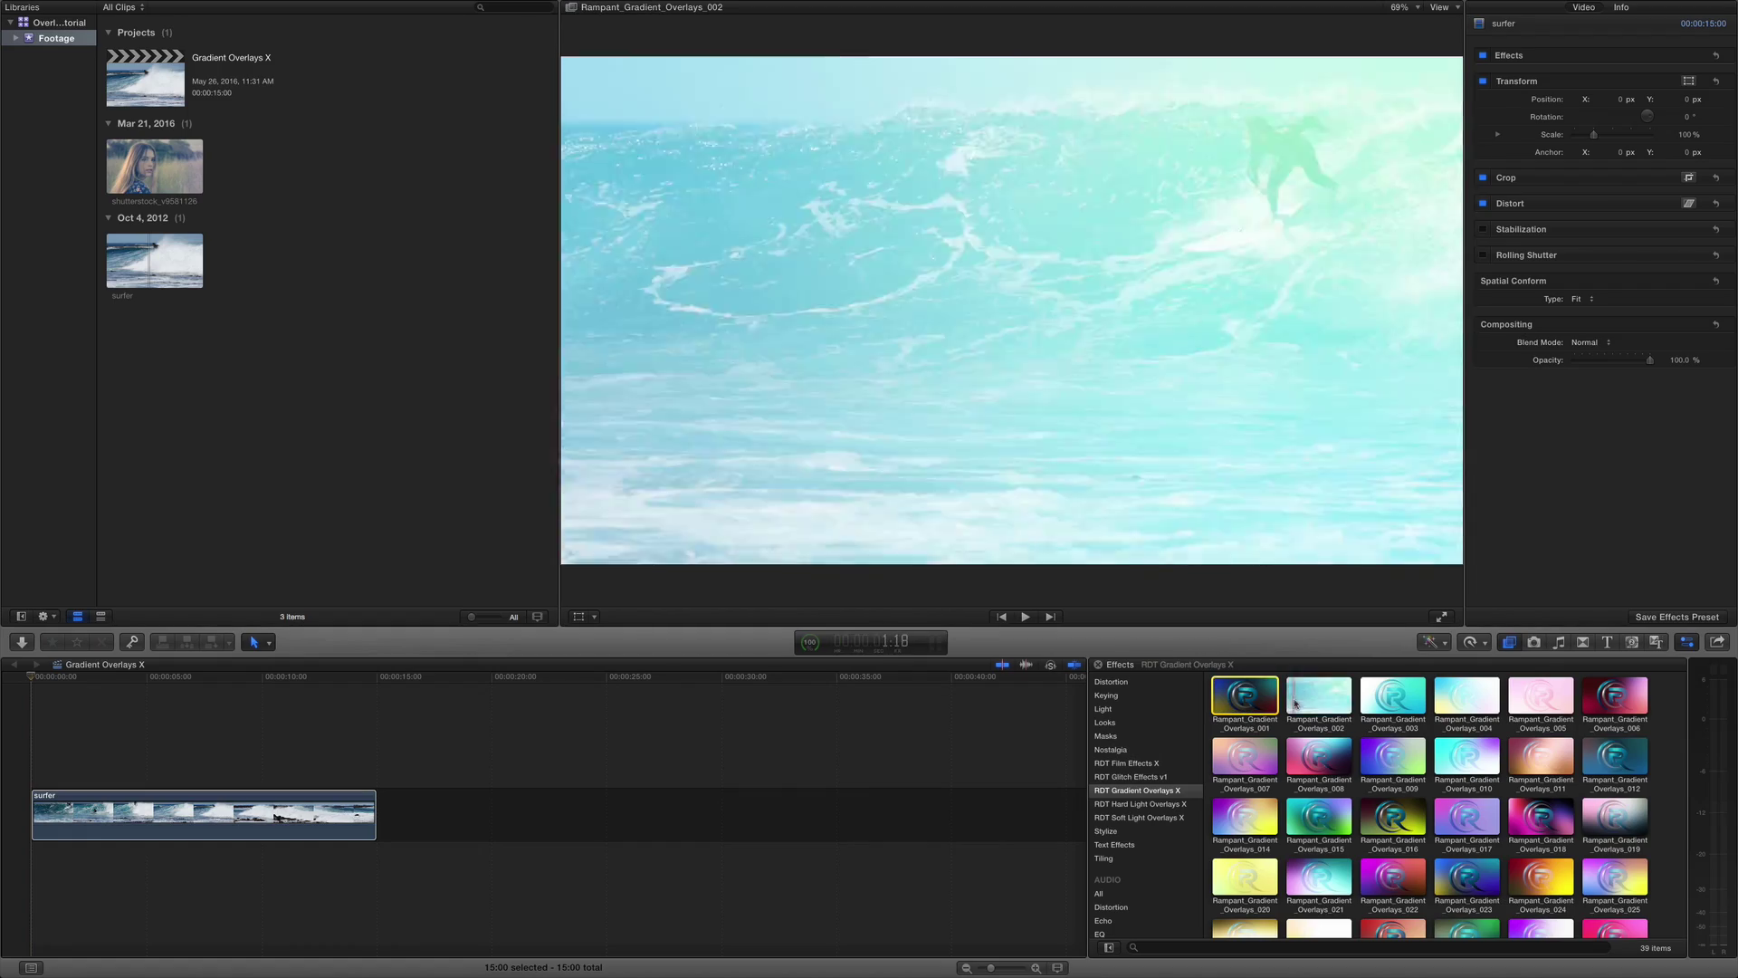
Step: Preview the RDT Hard Light Overlays X effects on the surfer clip during playback, stepping from Rampant_Hard_Overlays_001 through 012
click(1140, 804)
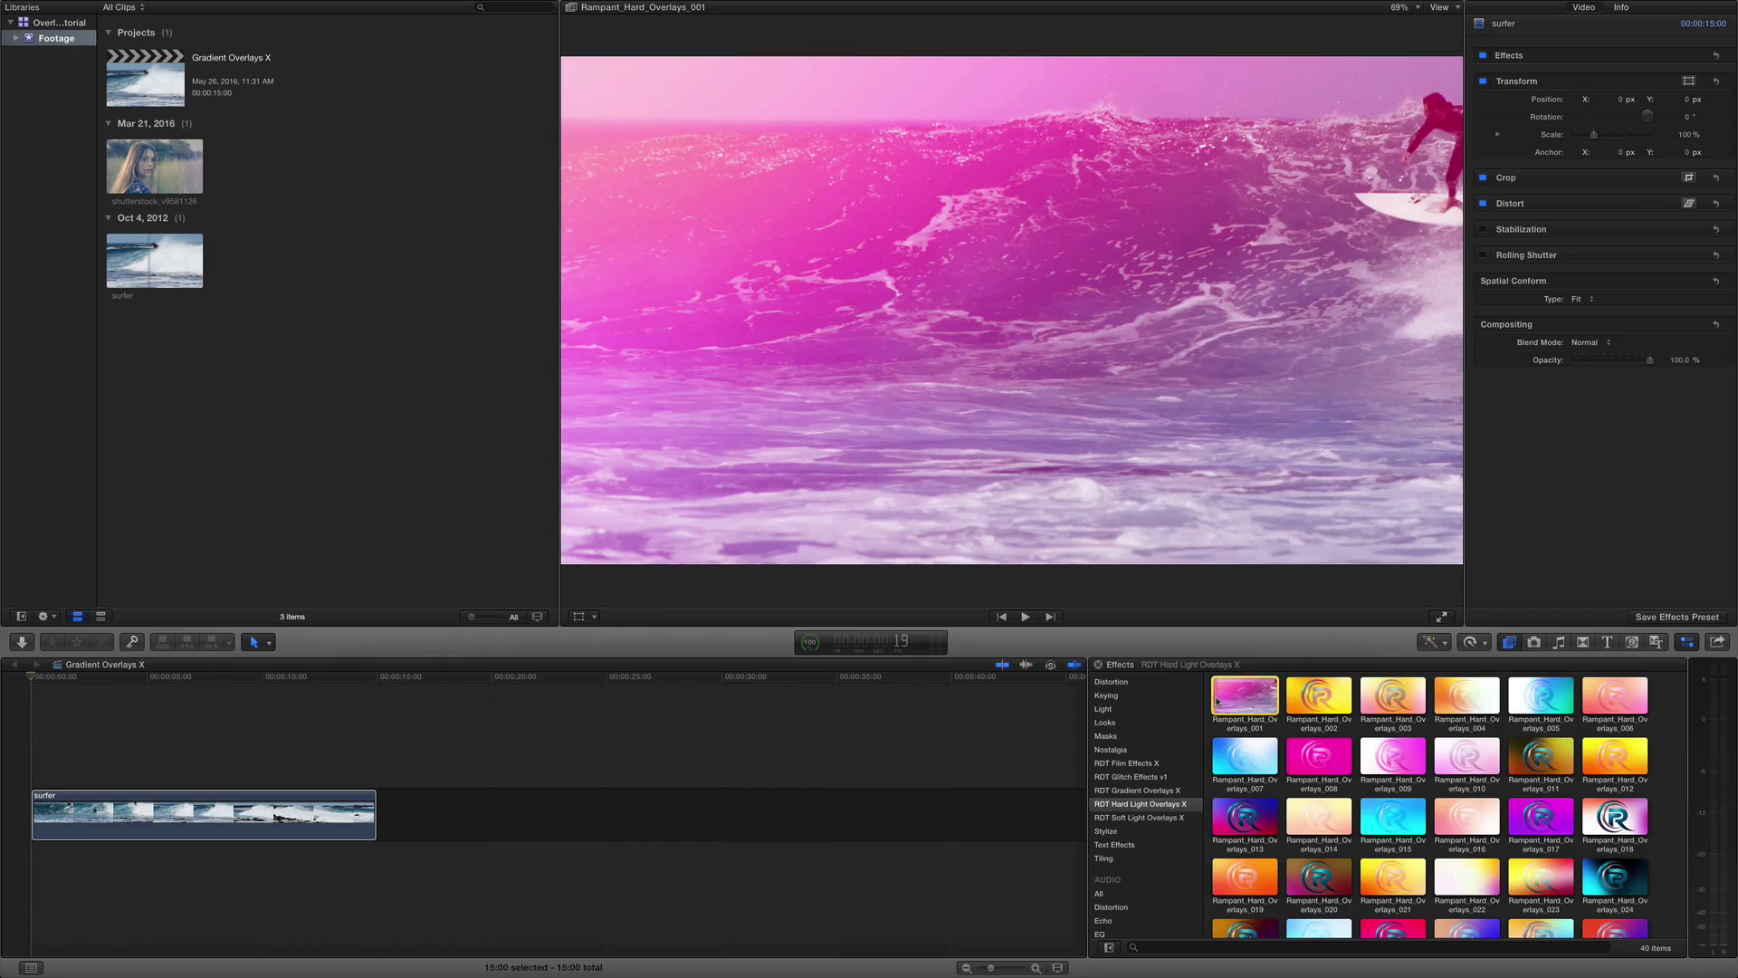
key(space)
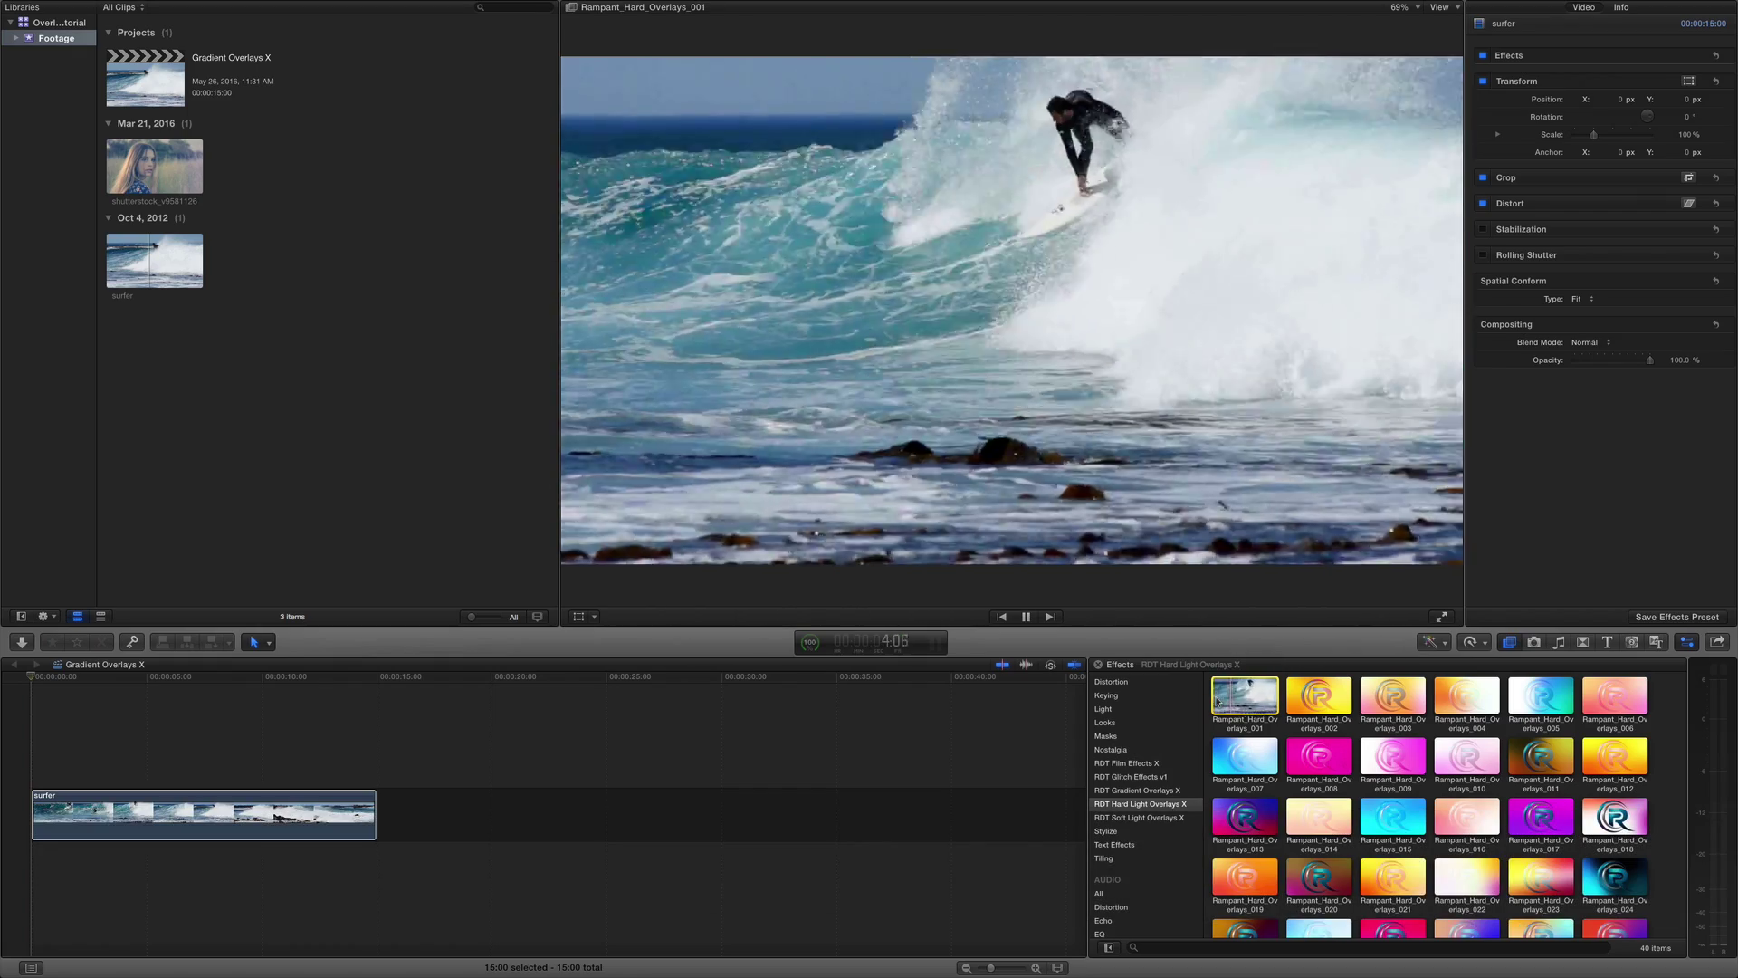
key(Down)
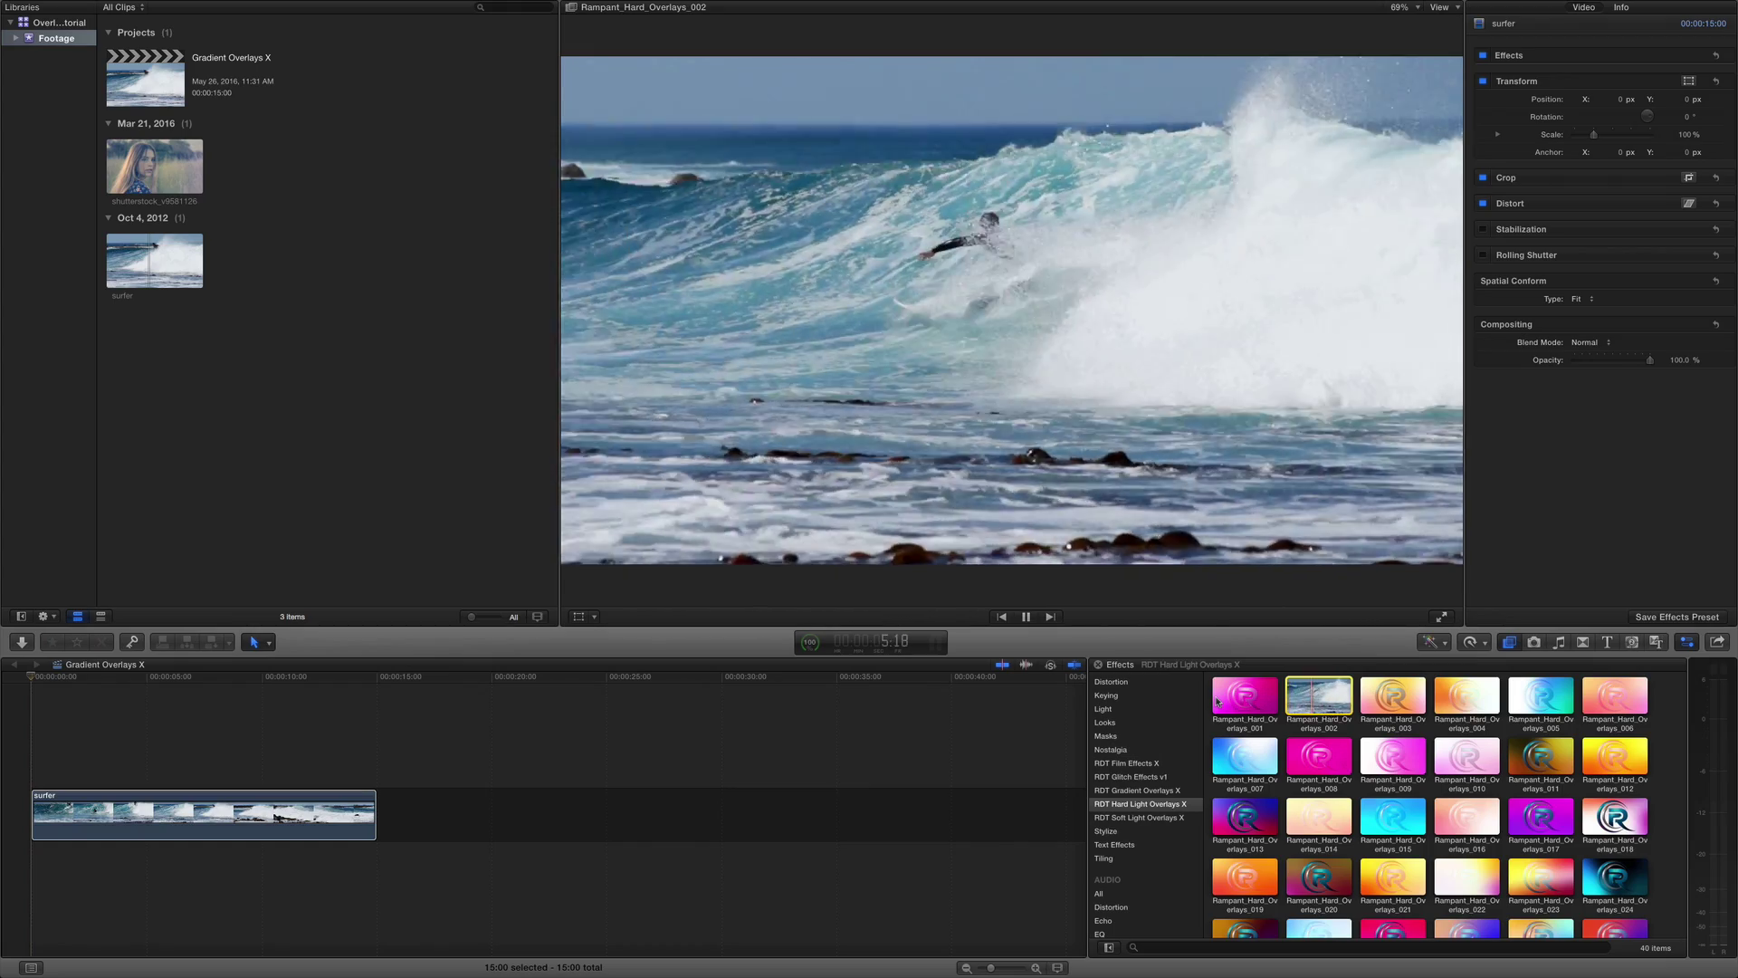
key(Down)
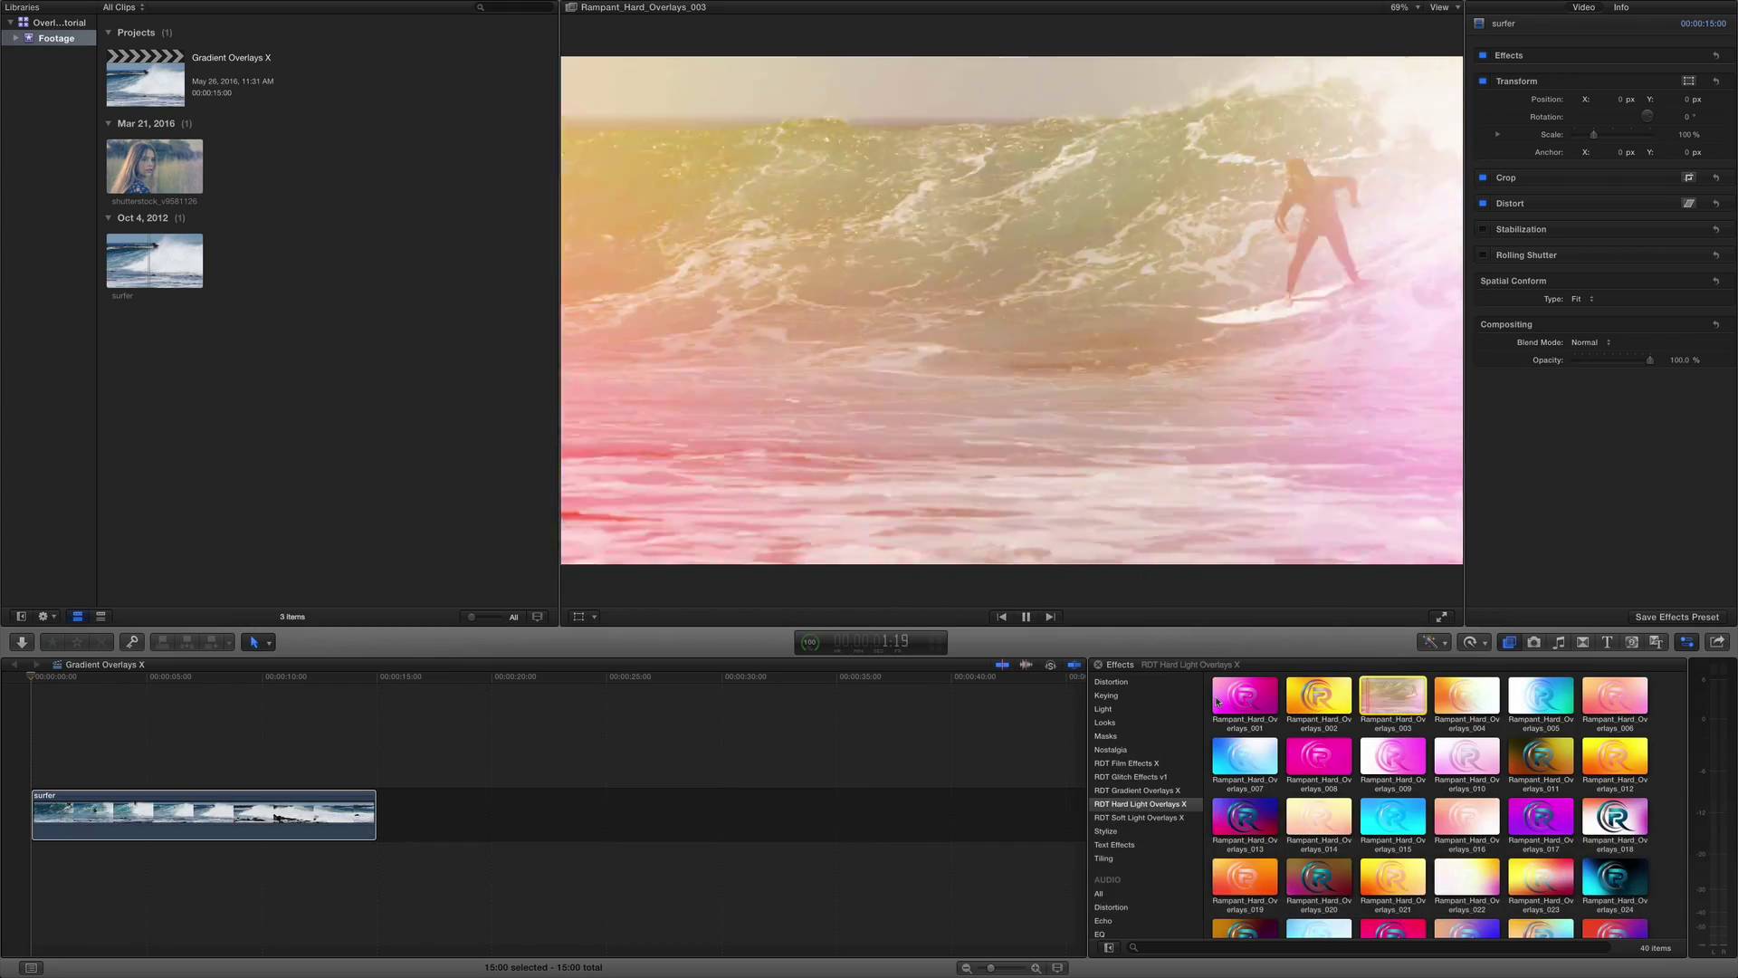
key(Down)
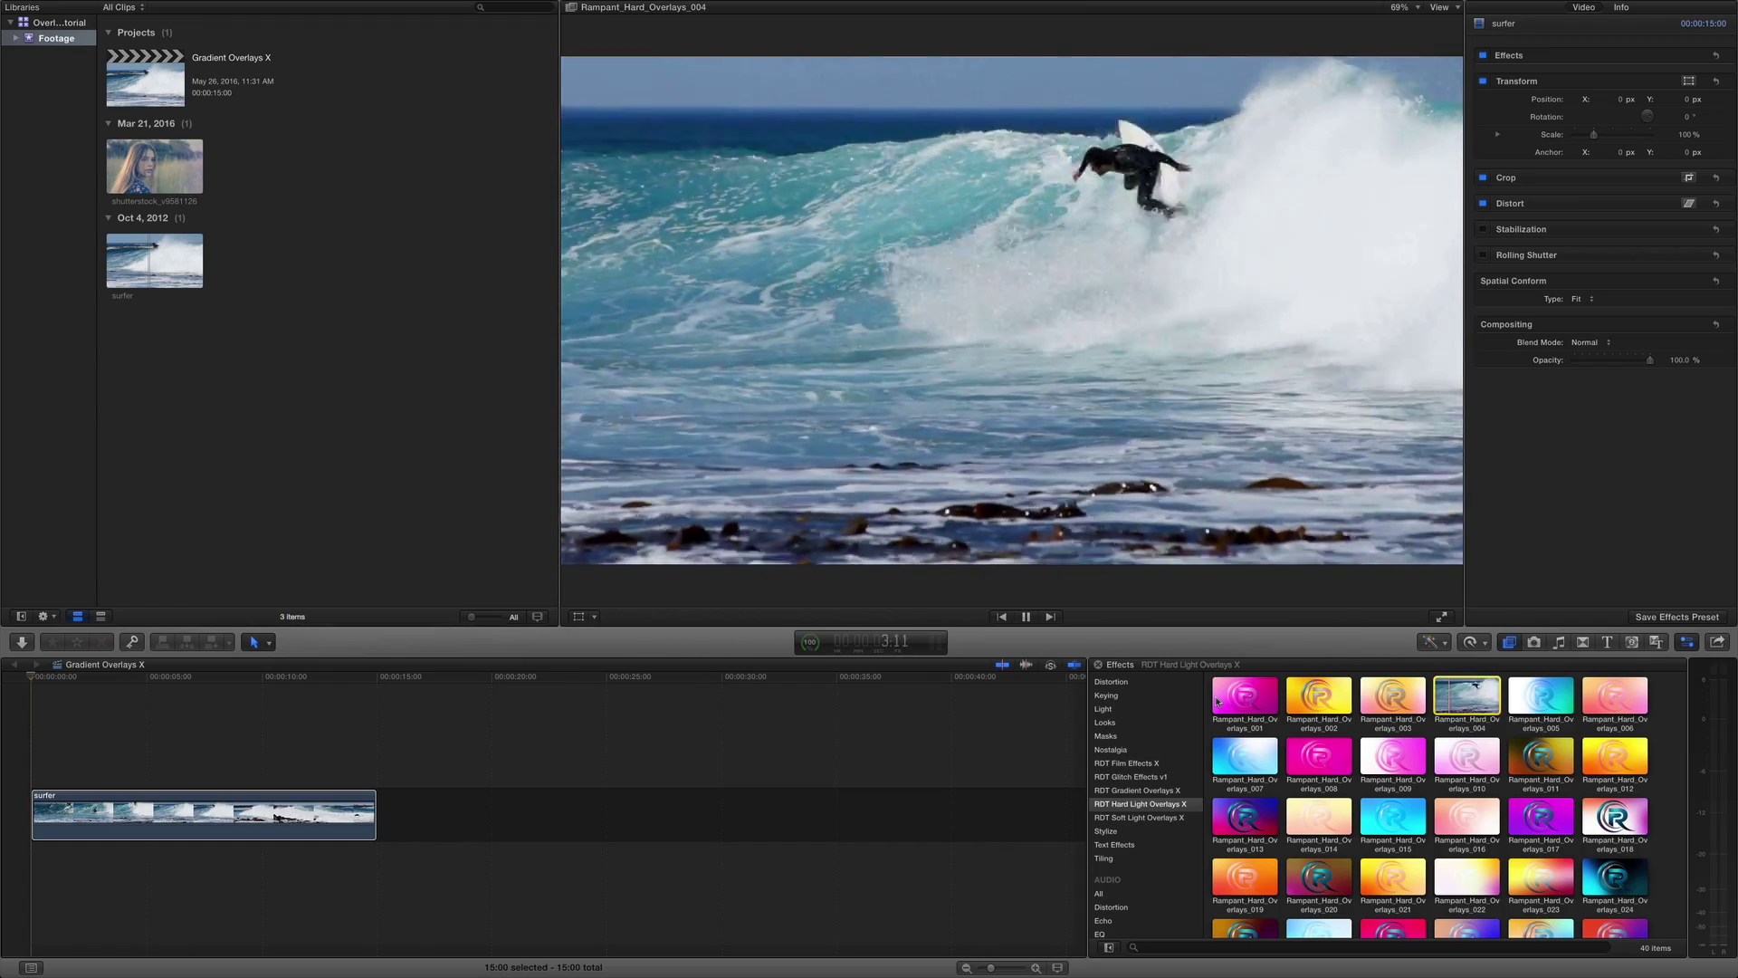
key(Down)
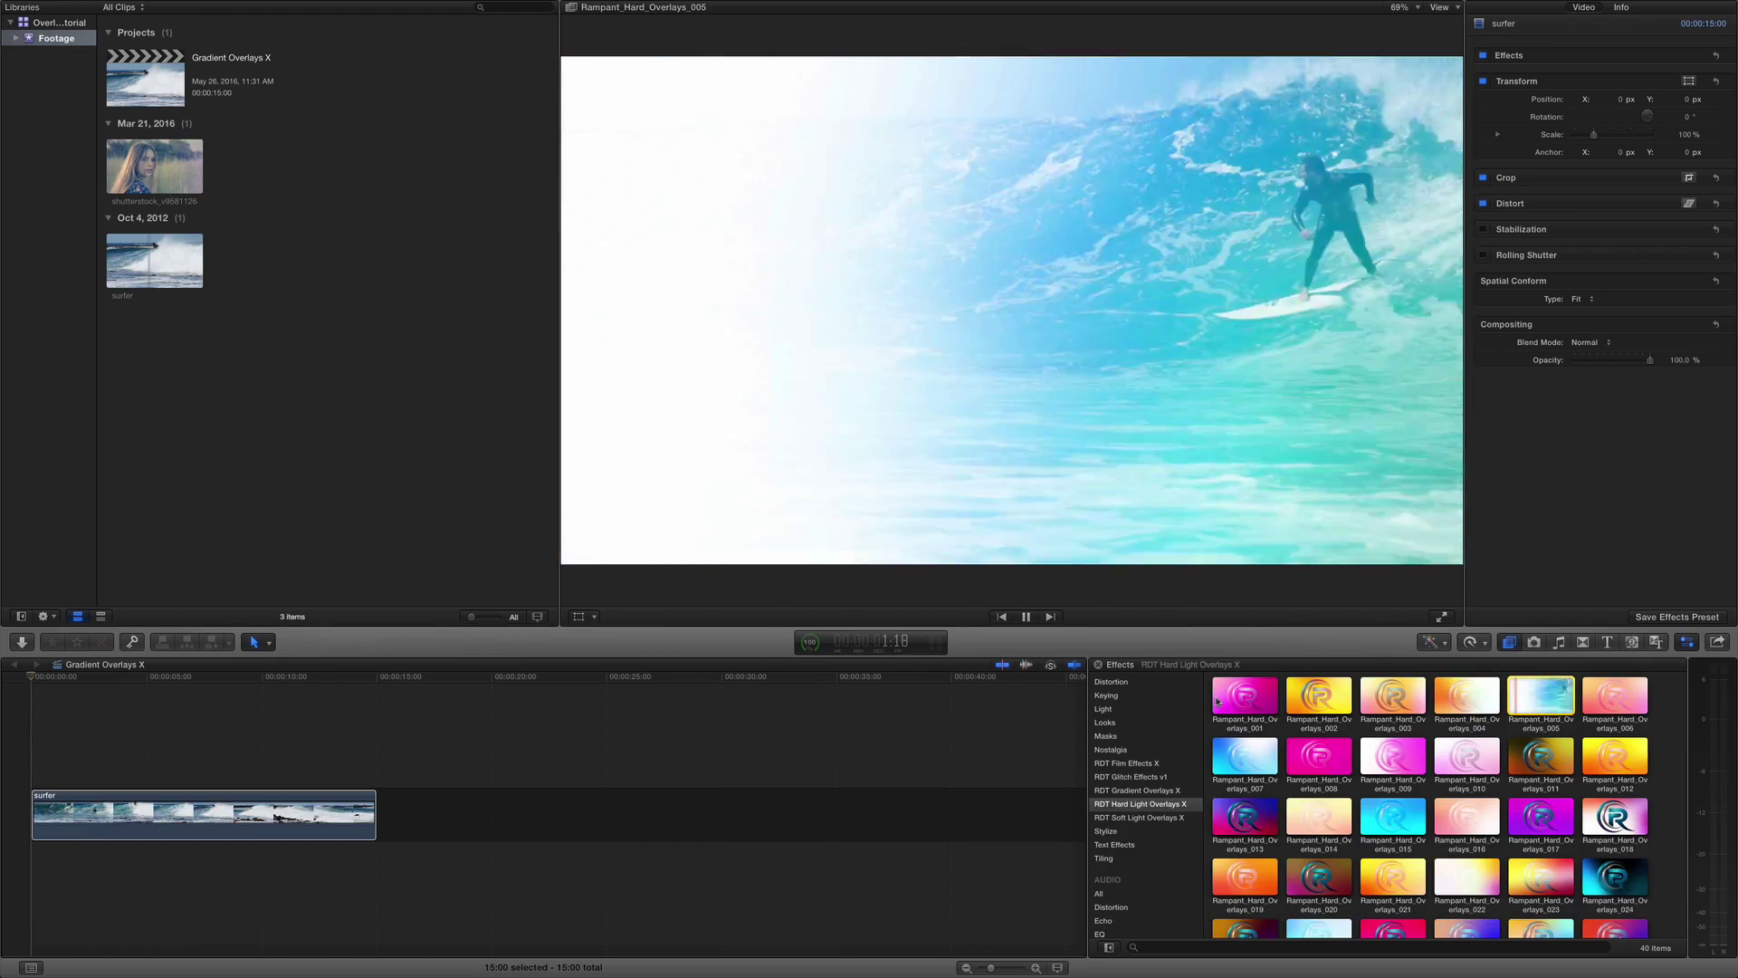
key(Down)
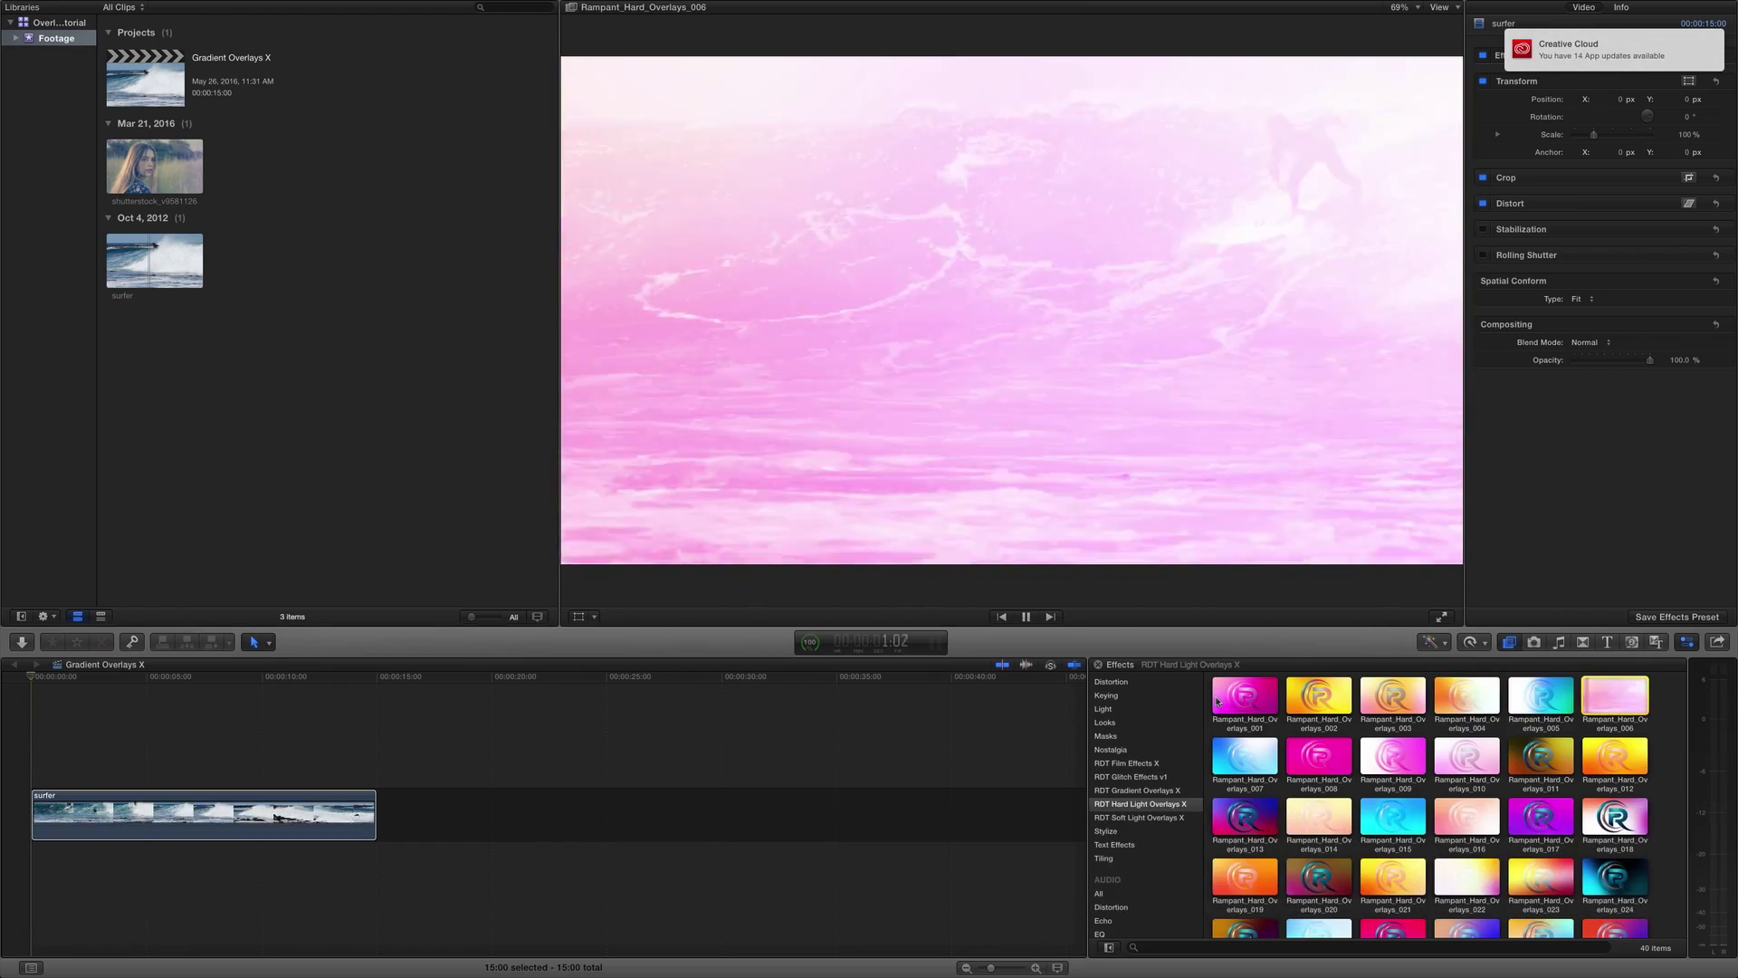
key(Down)
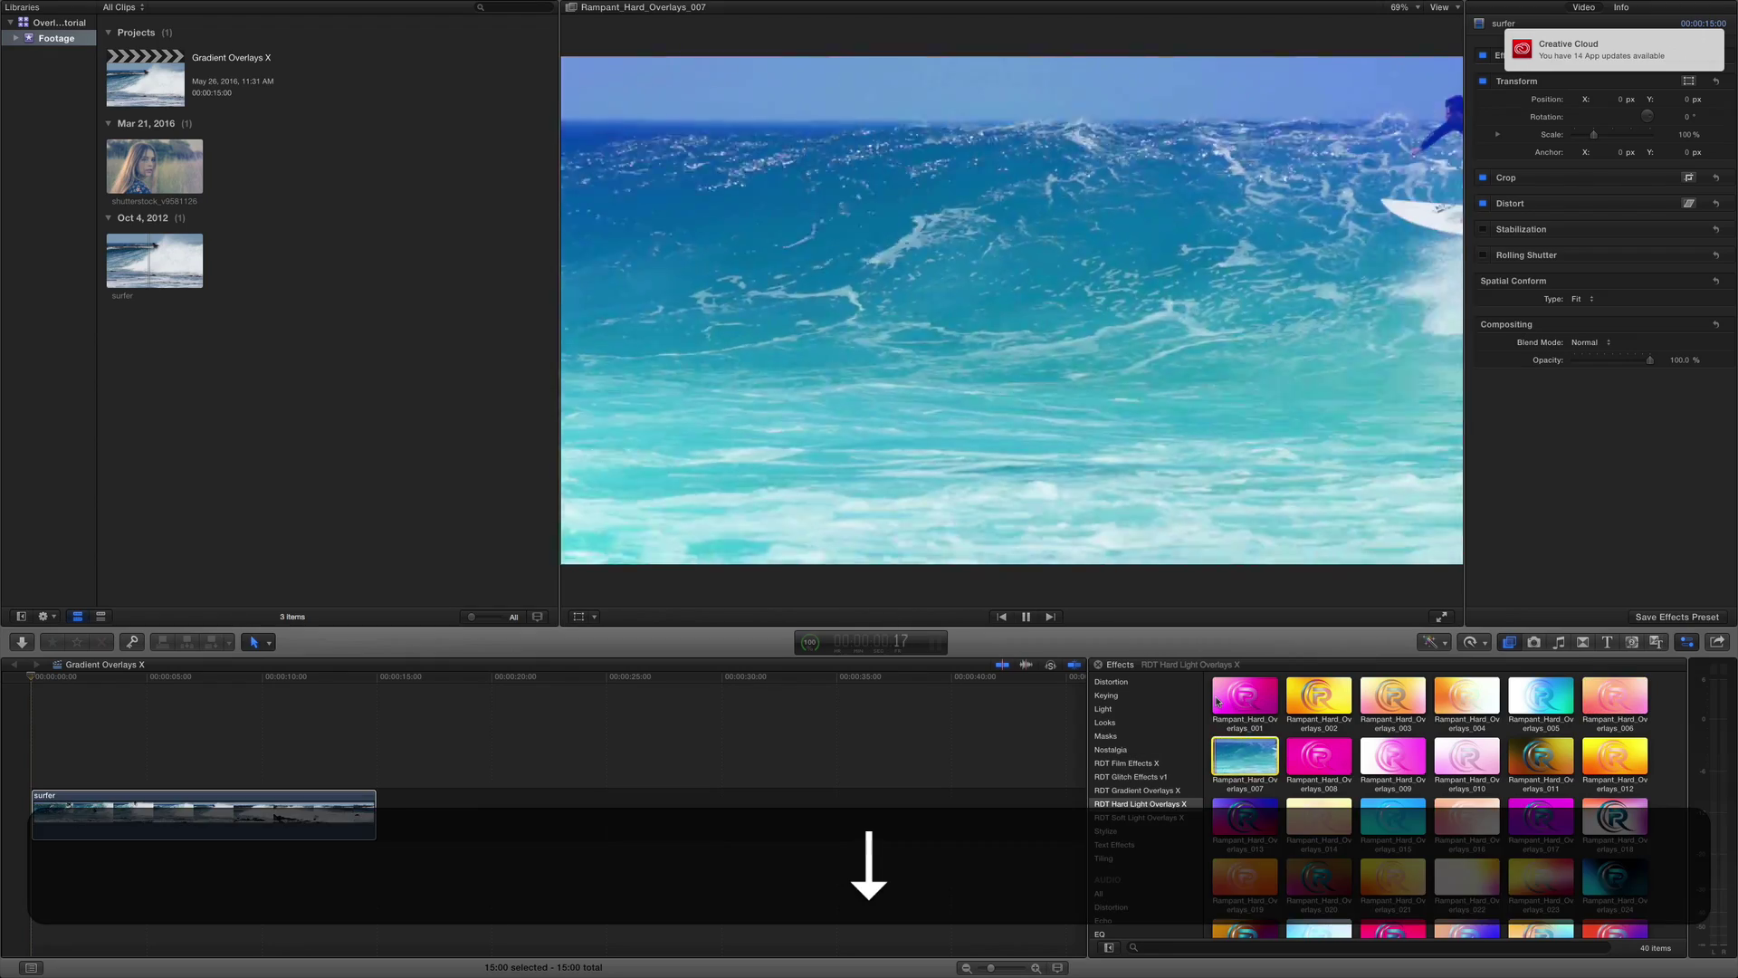
key(Down)
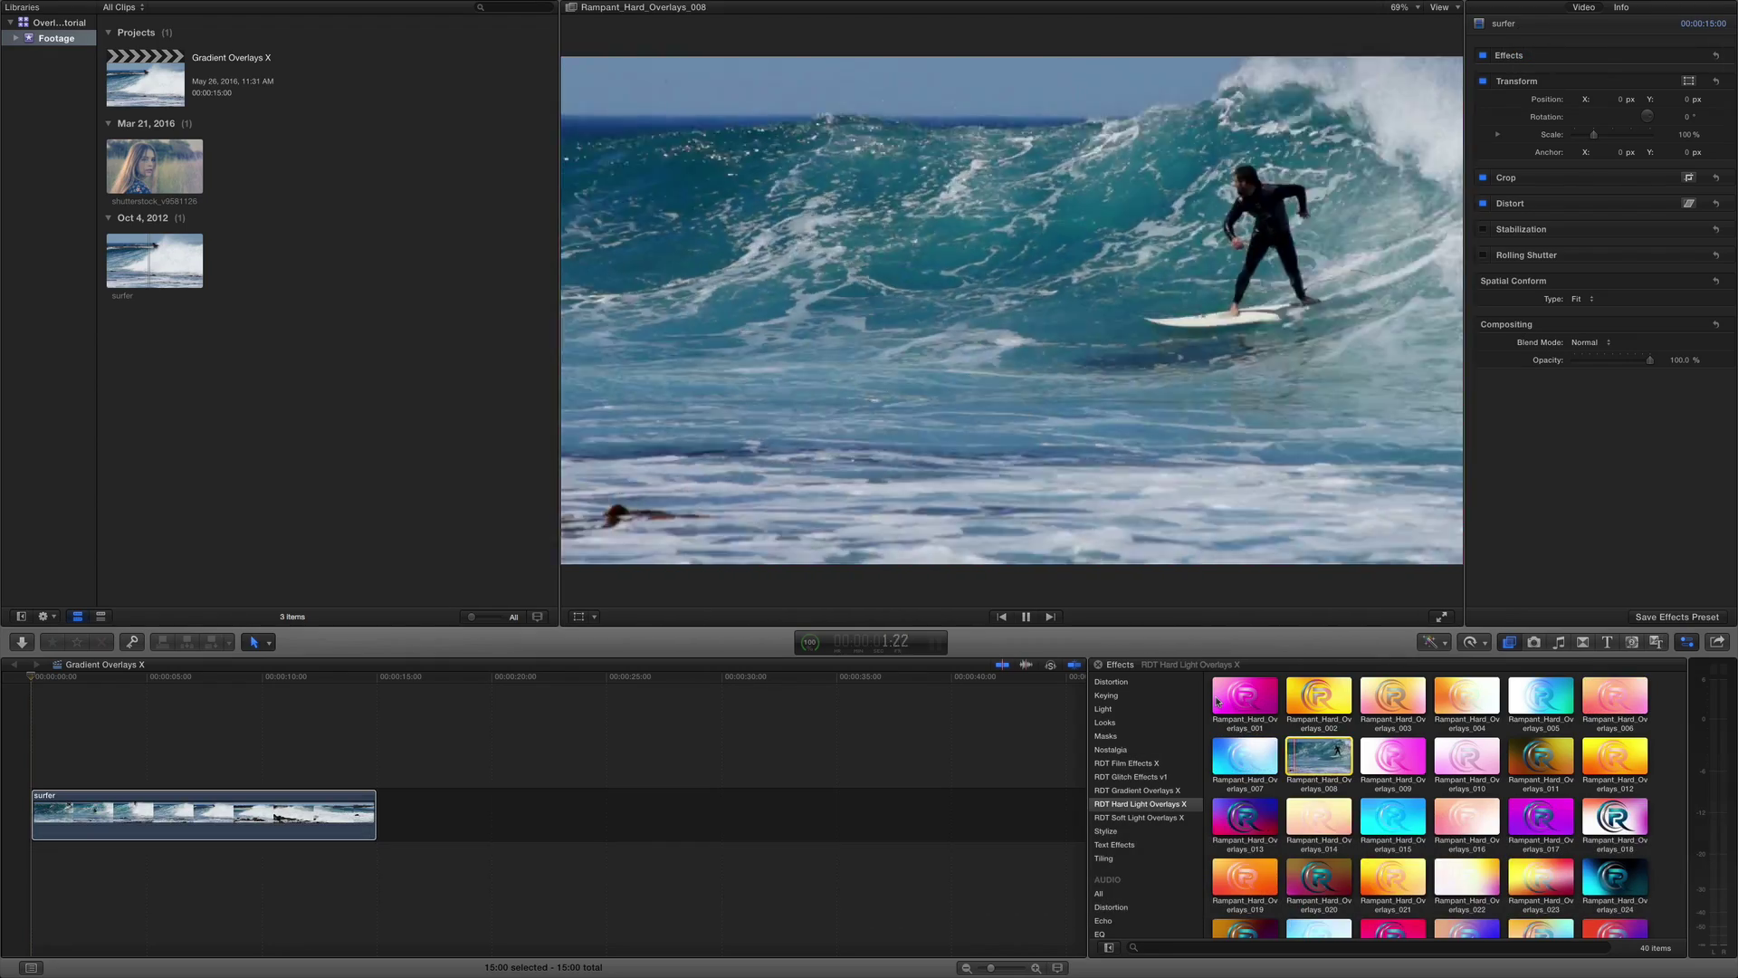
key(Down)
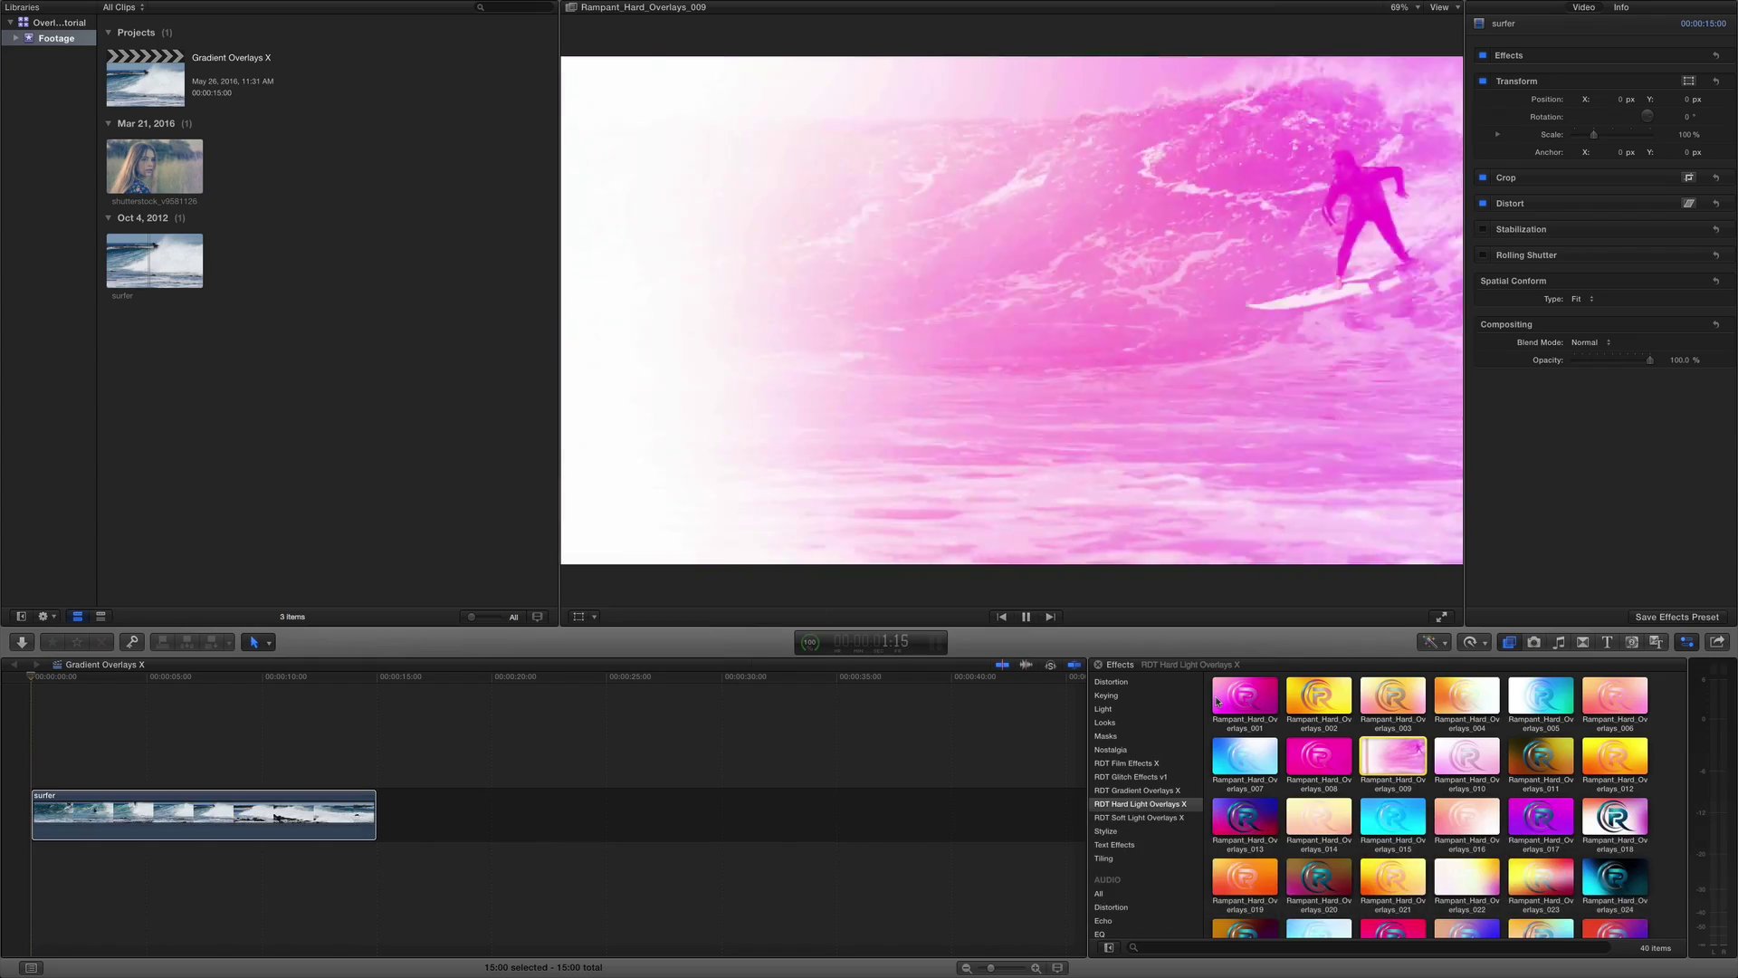
key(Down)
key(Down)
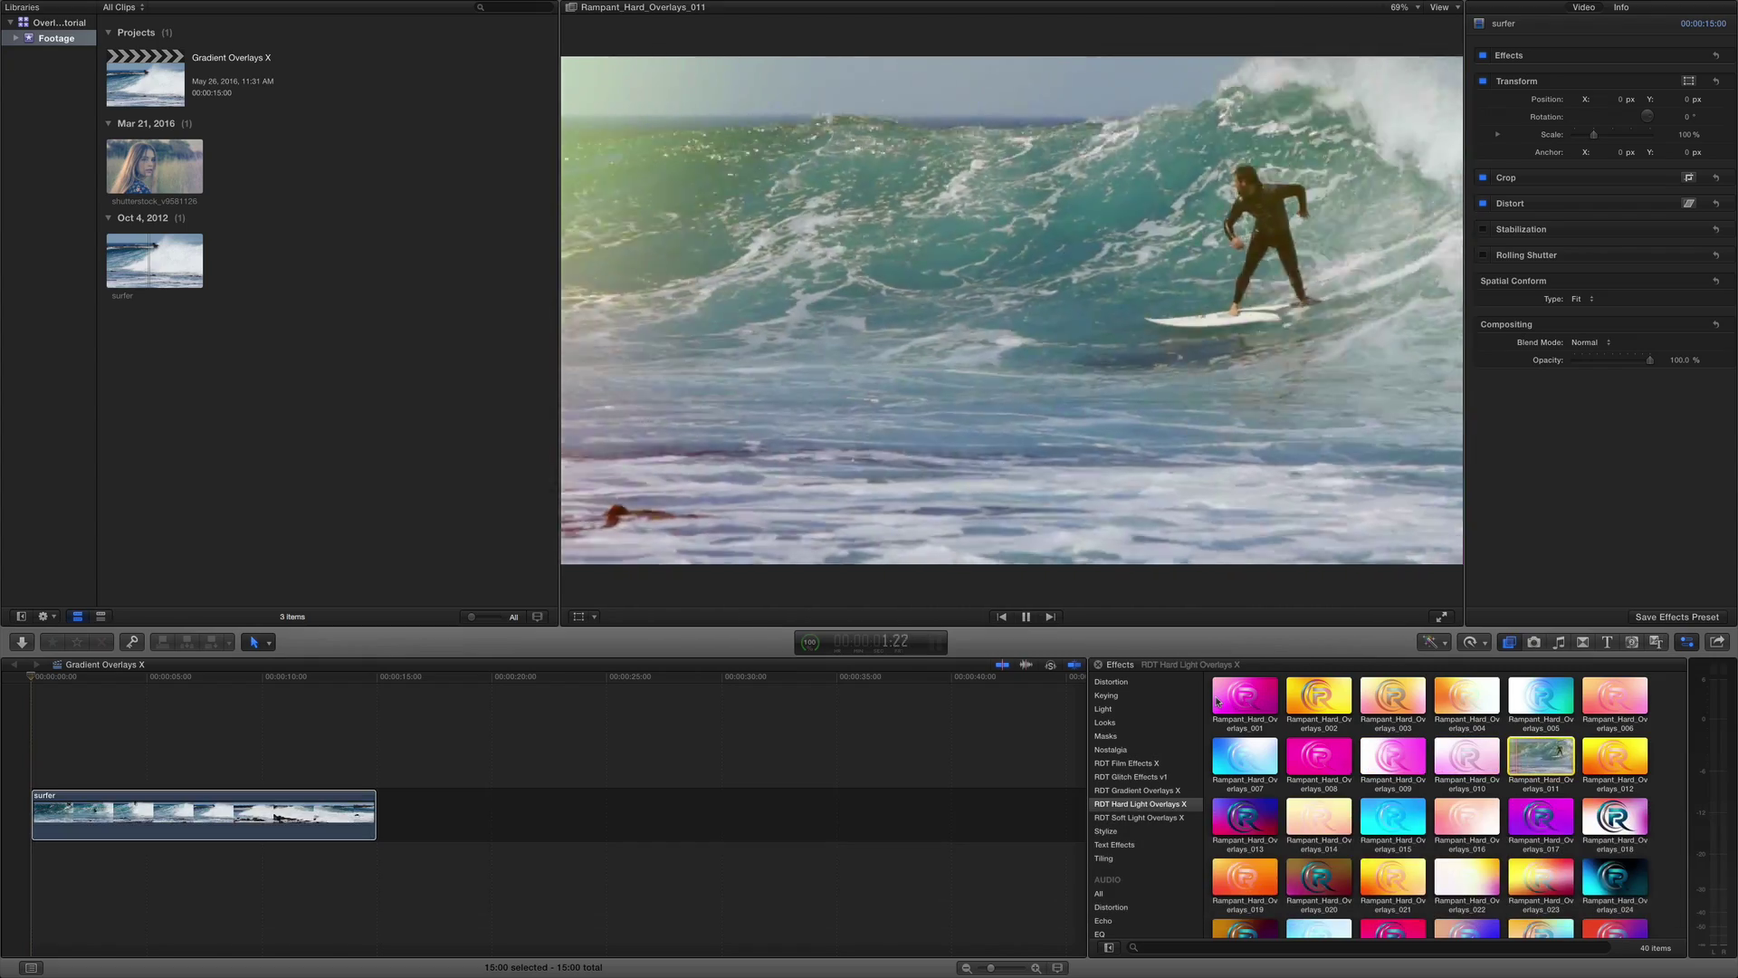
key(Down)
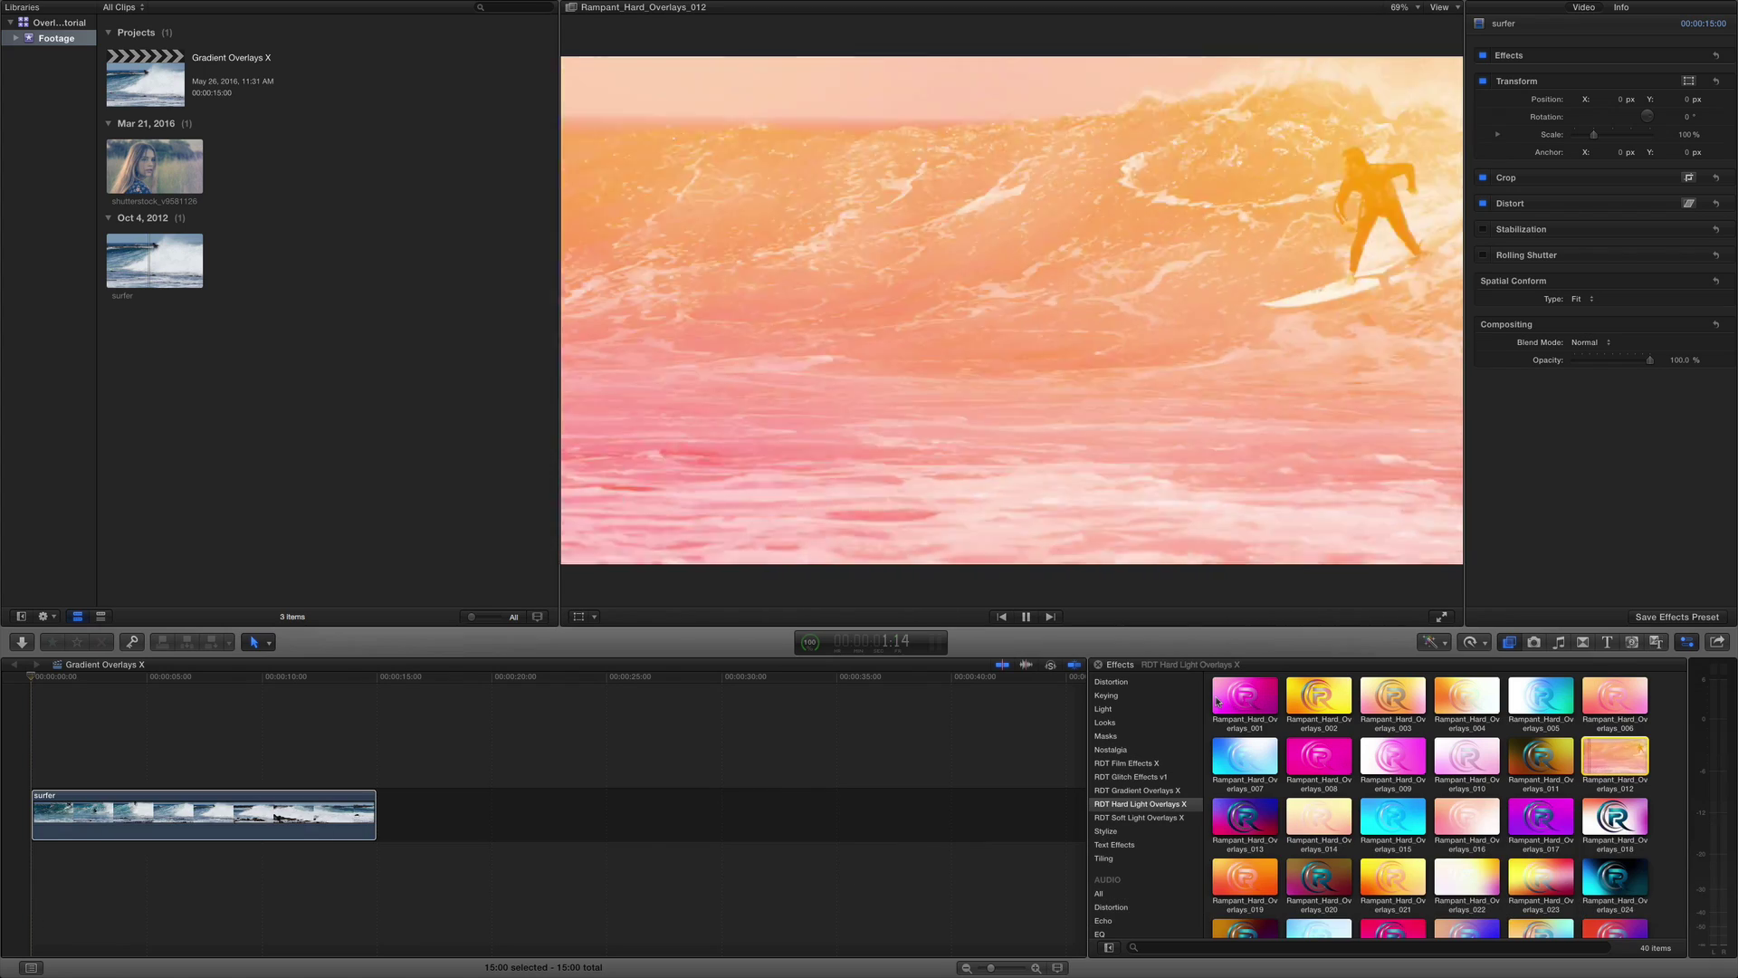
key(space)
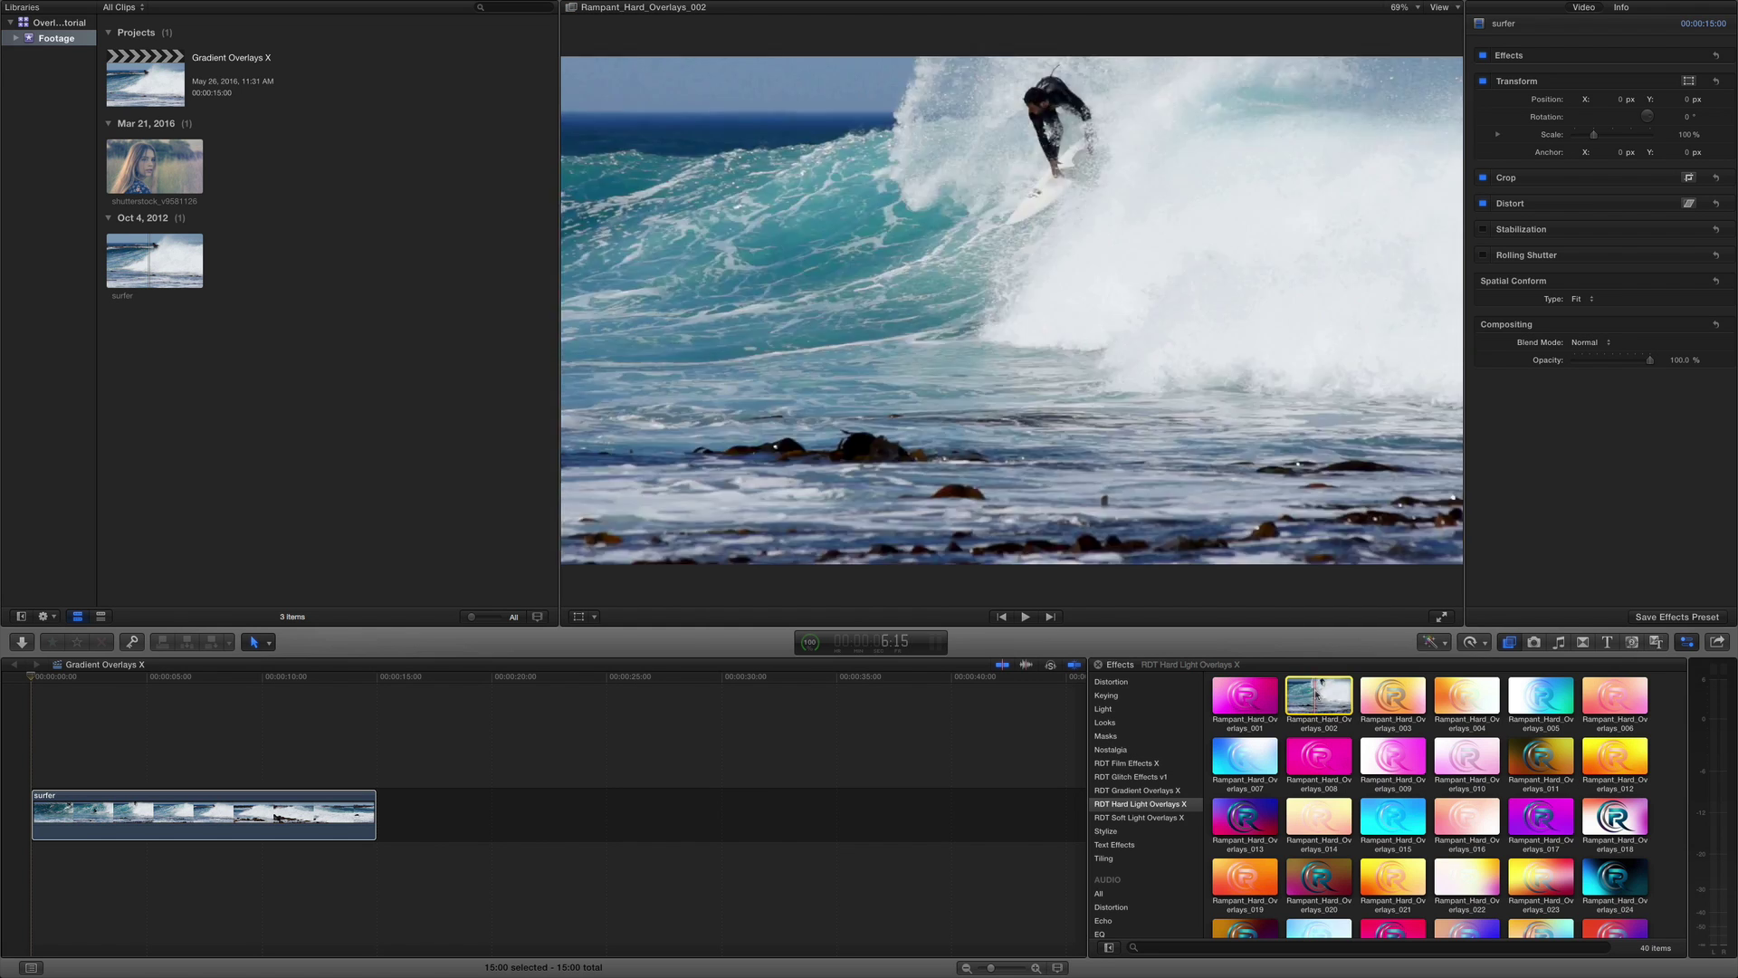
Step: Try Rampant_Hard_Overlays_002 on the surfer clip, play it back, and undo the effect
drag(1322, 702, 317, 820)
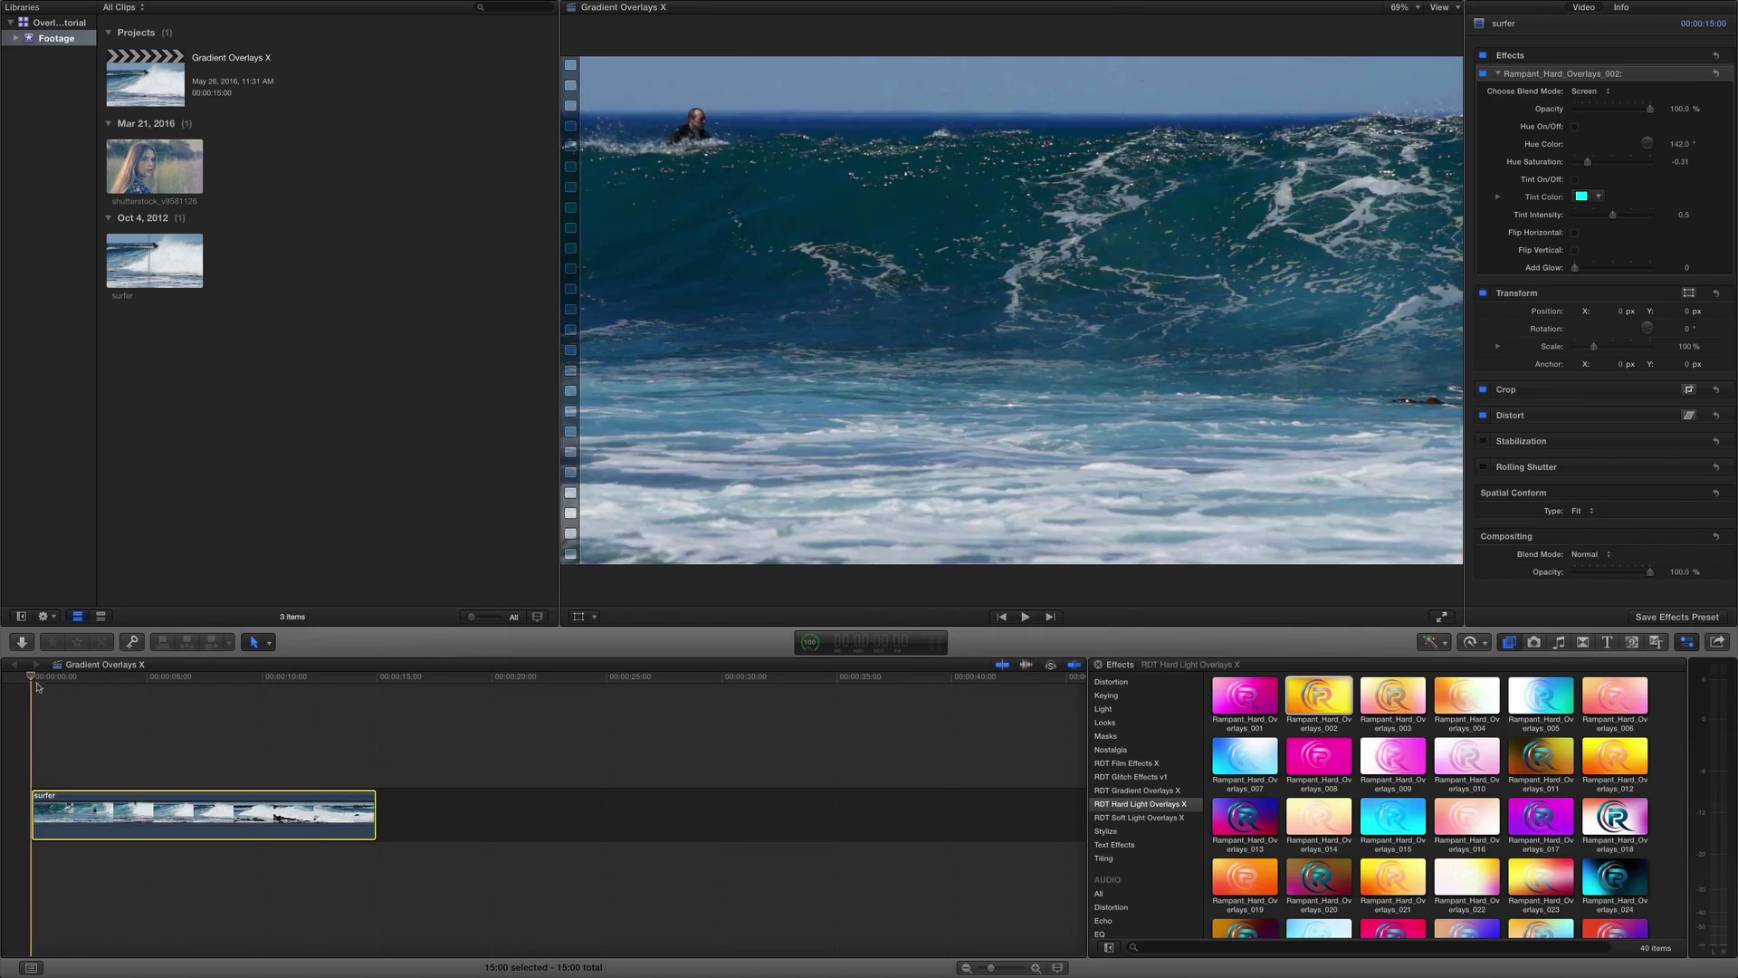
key(space)
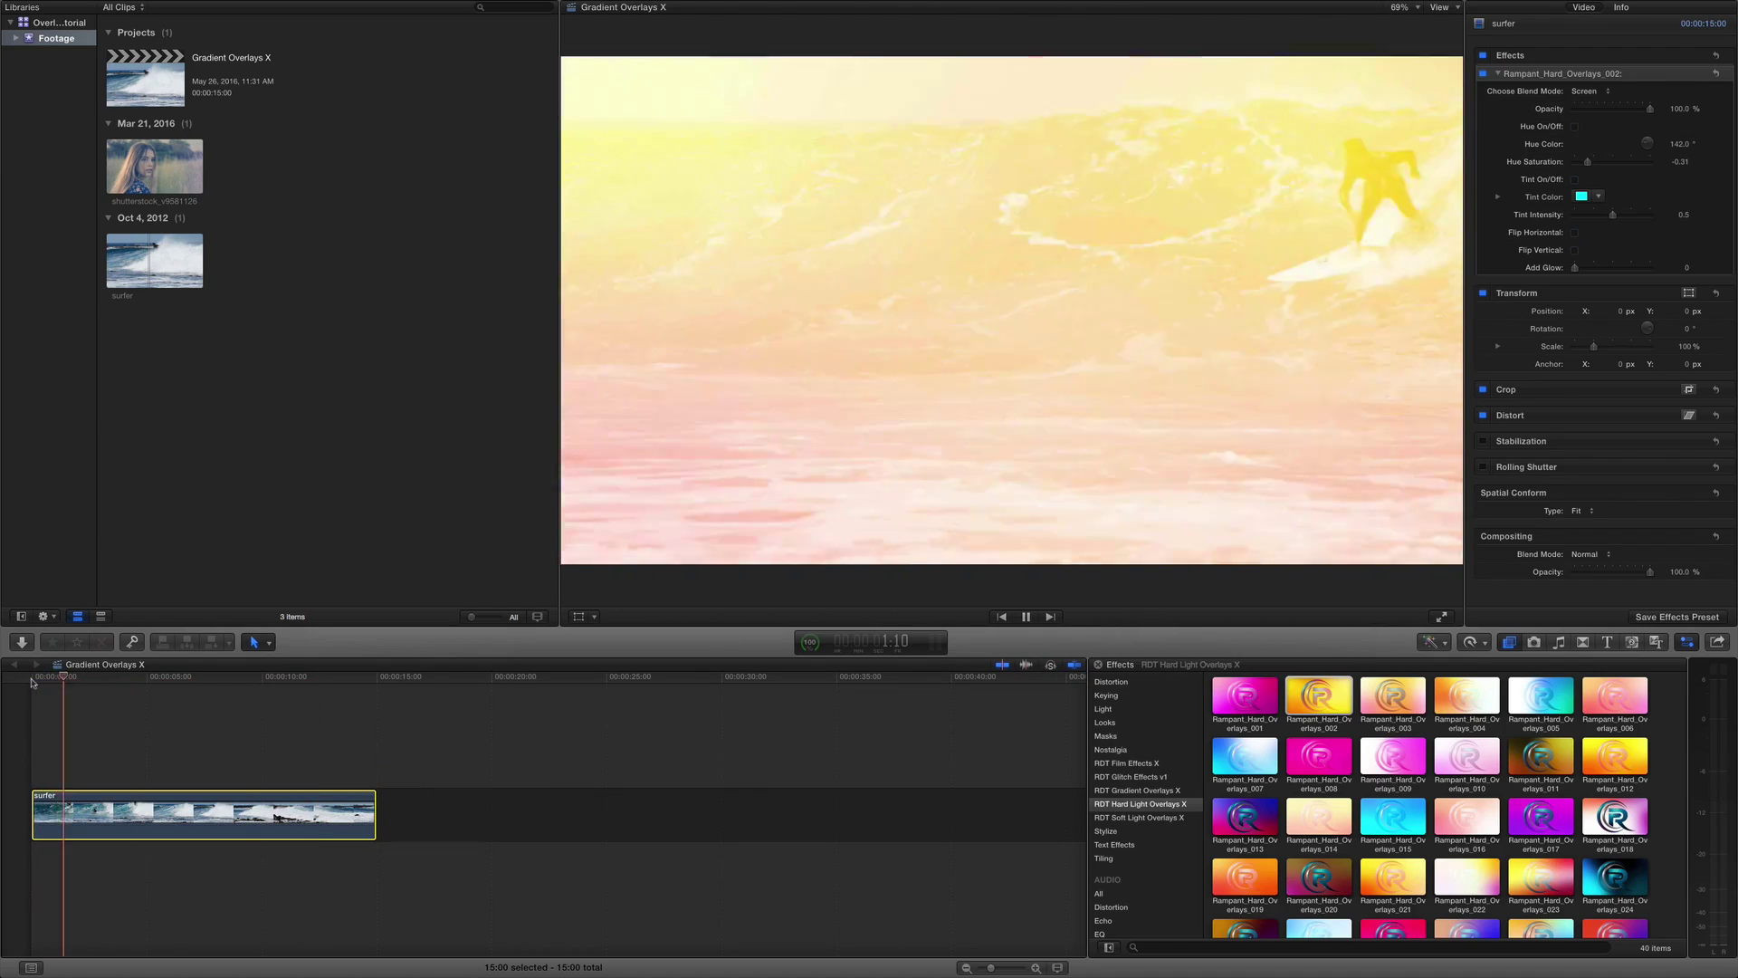
key(space)
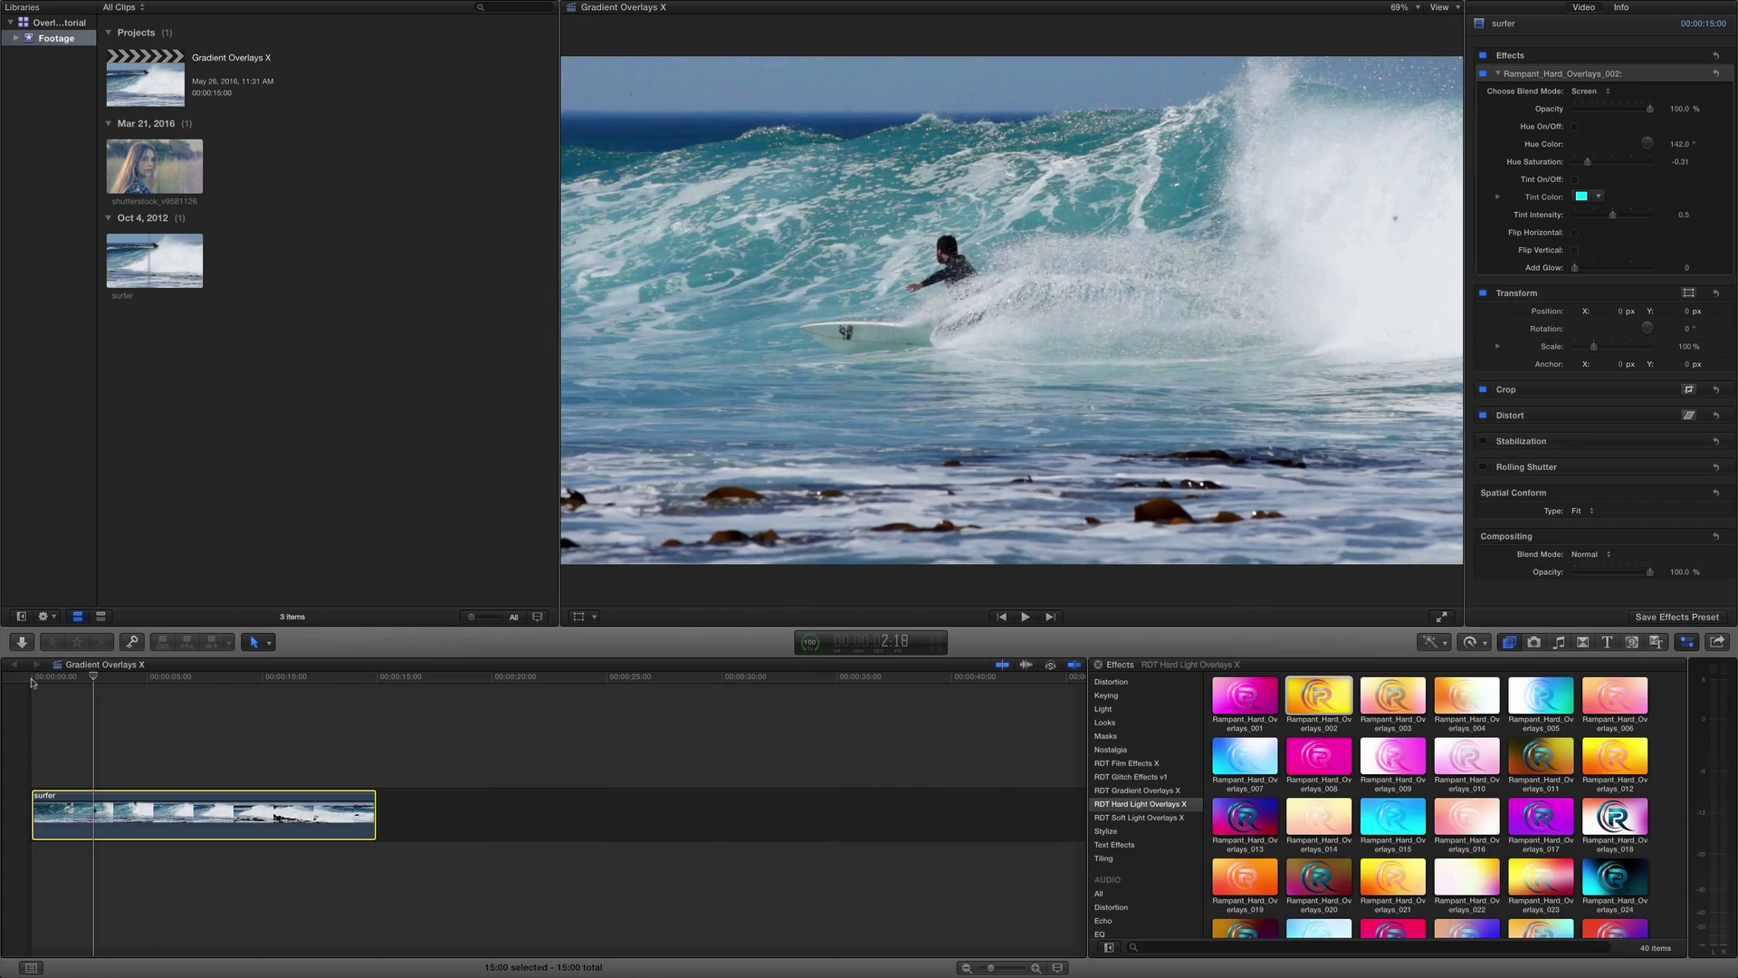
key(super+z)
Step: Apply the Rampant_Hard_Overlays_002 effect to the selected surfer clip
click(63, 685)
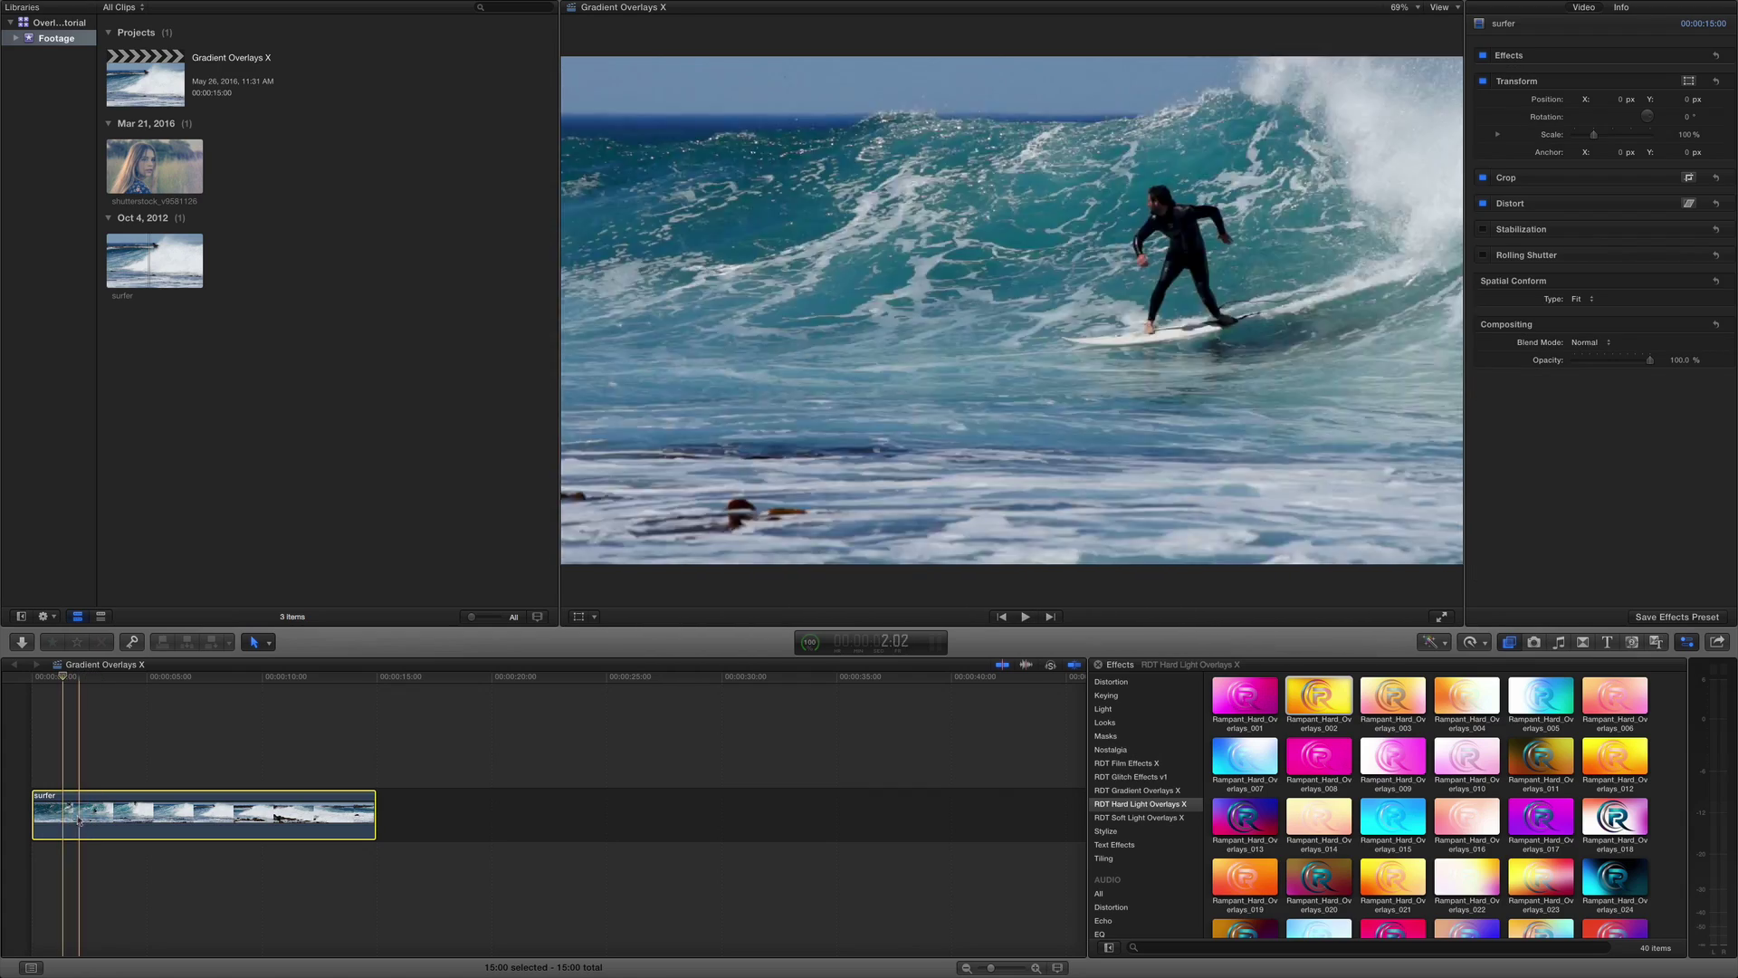
click(1313, 699)
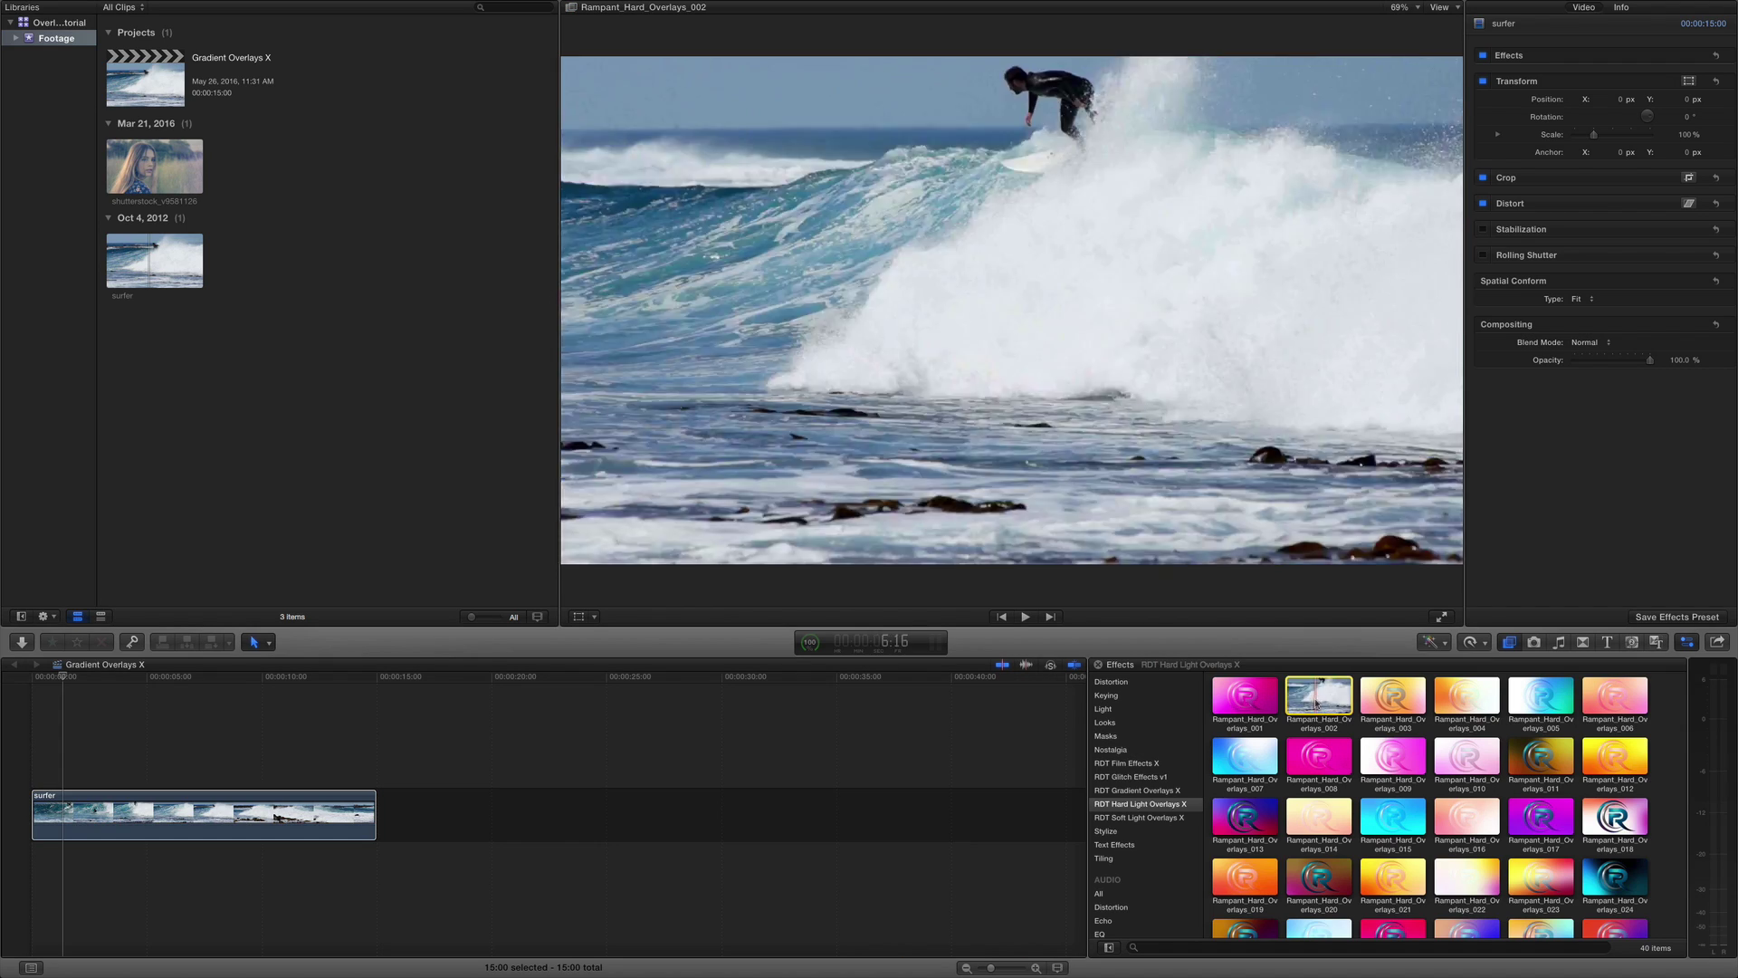
double_click(1313, 699)
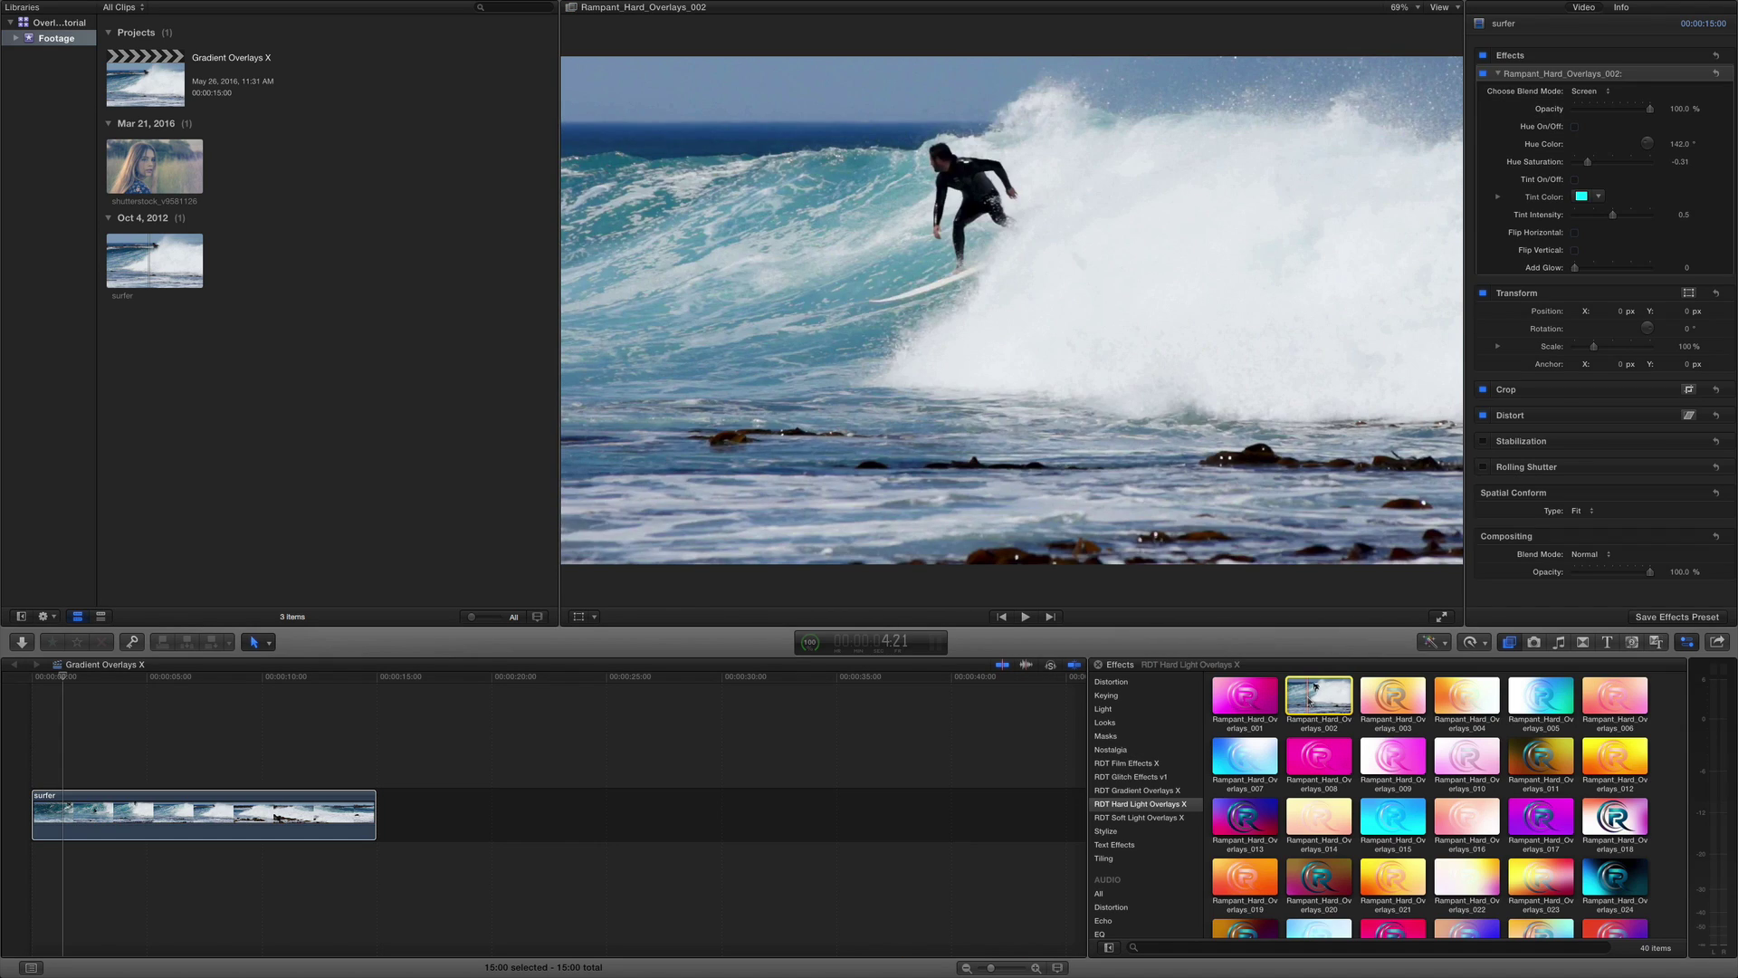
Step: Play the surfer clip from its start to review the overlay, and park the playhead at 1:23
key(Home)
key(space)
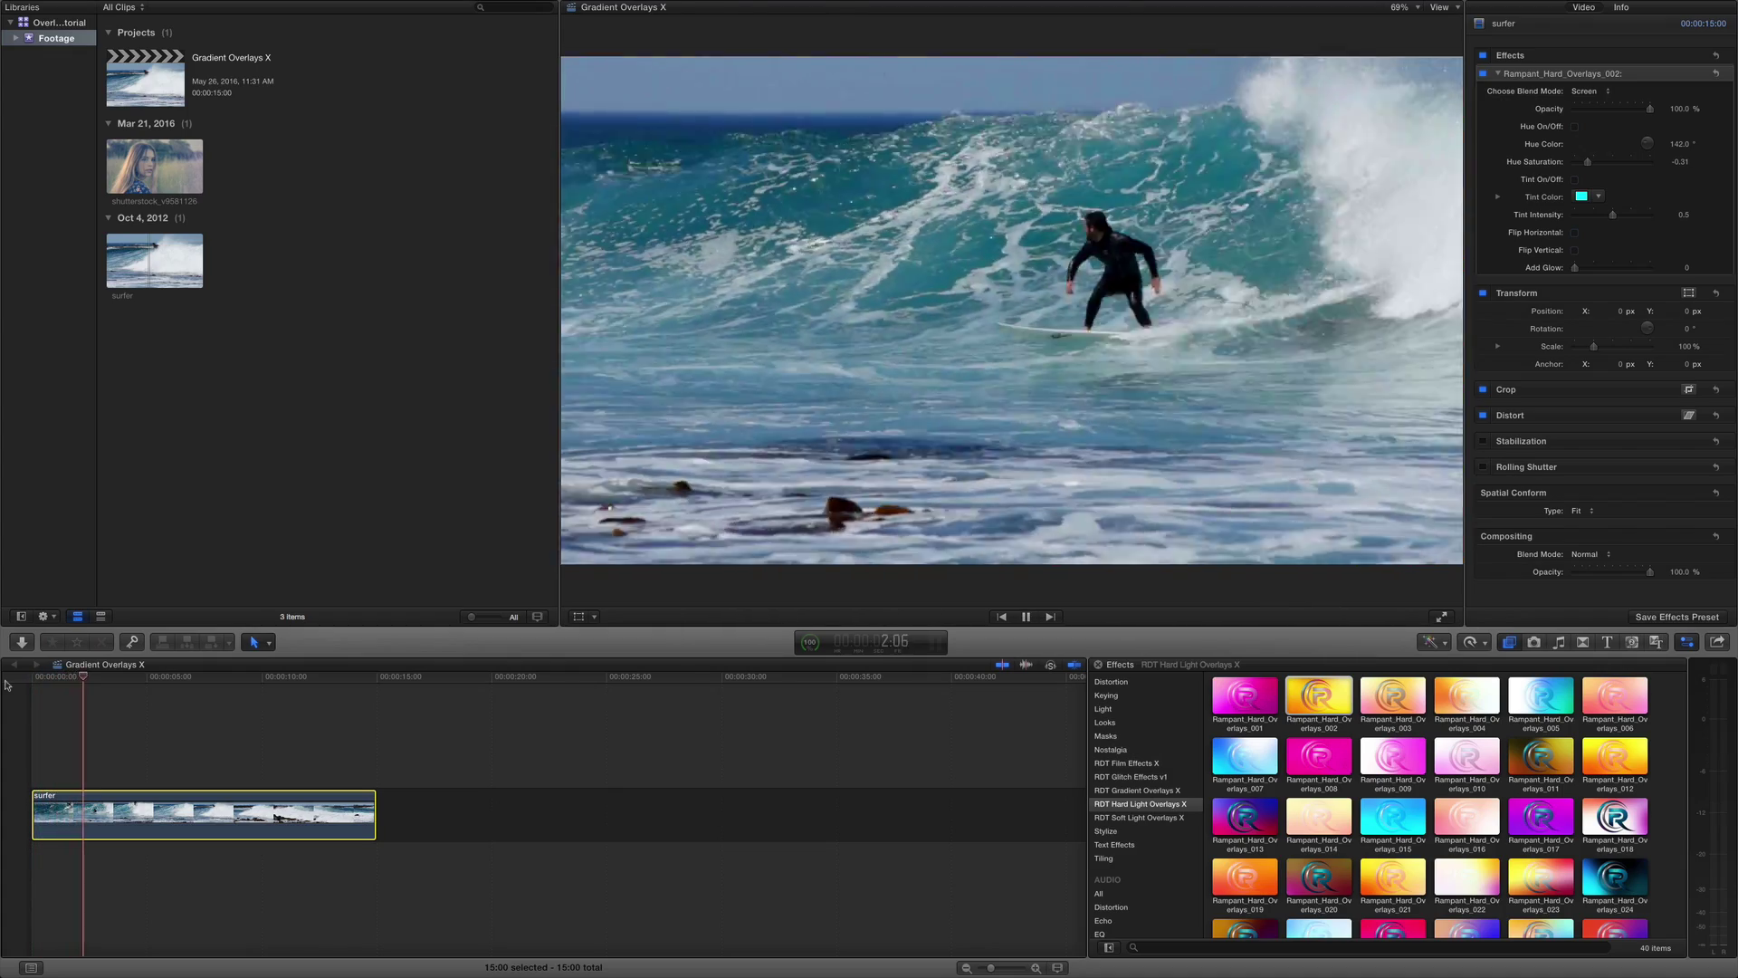
key(space)
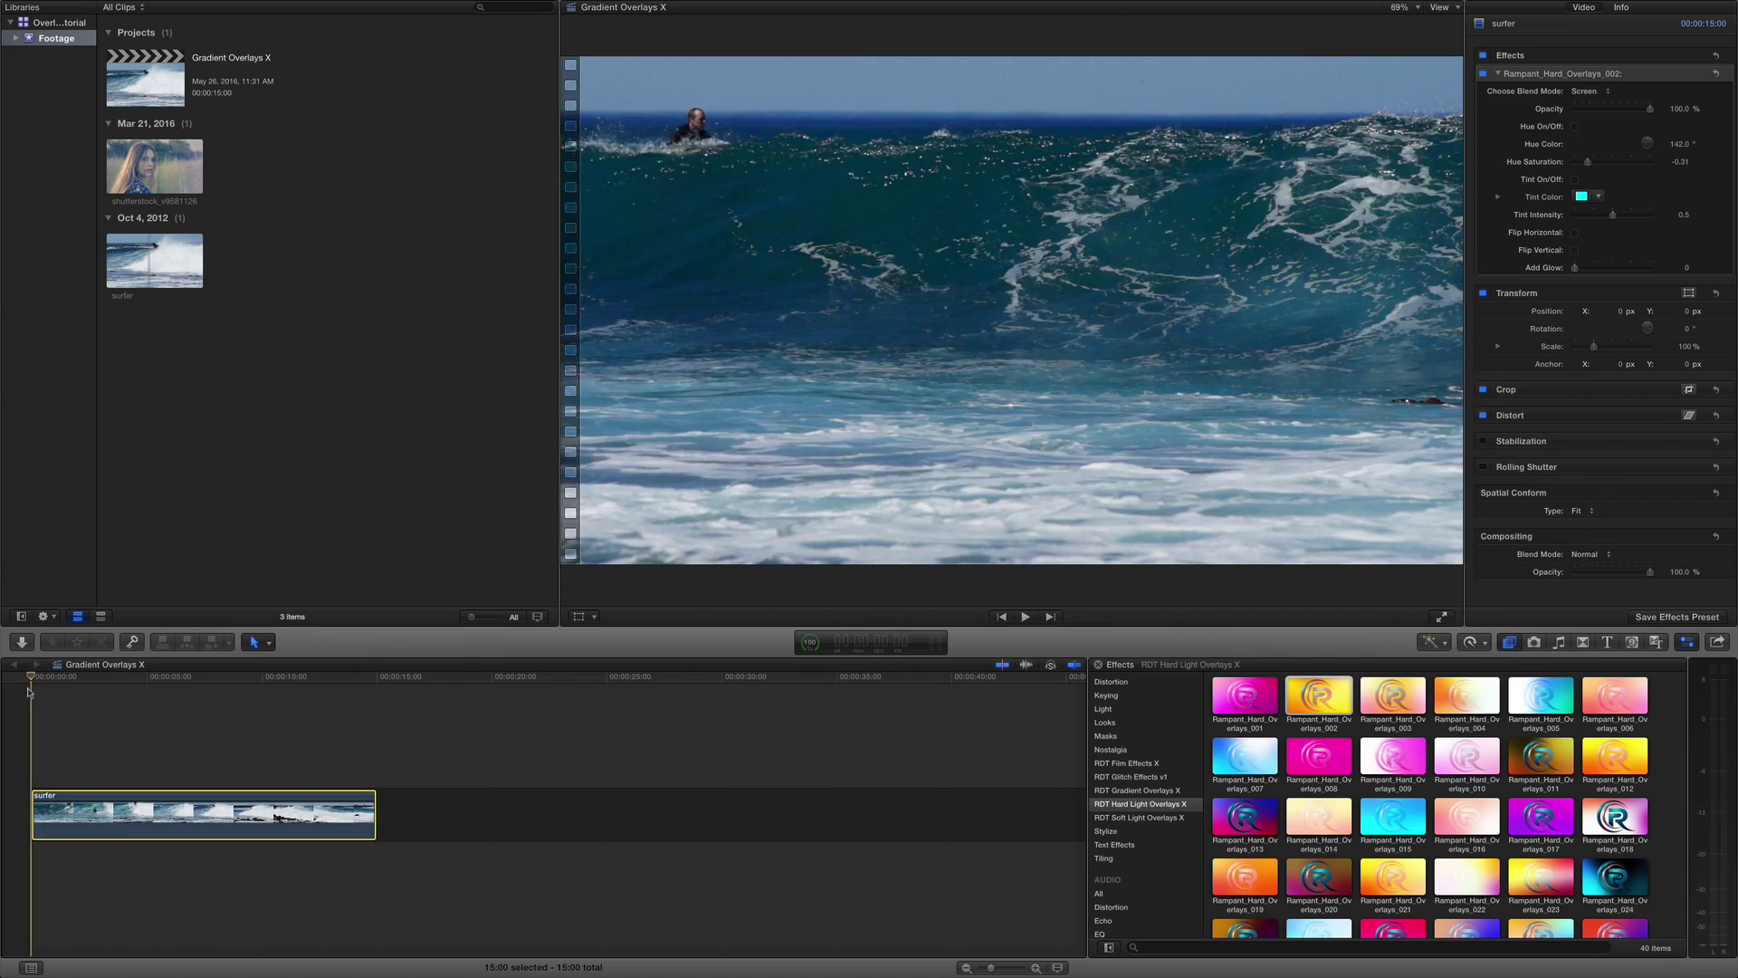
key(space)
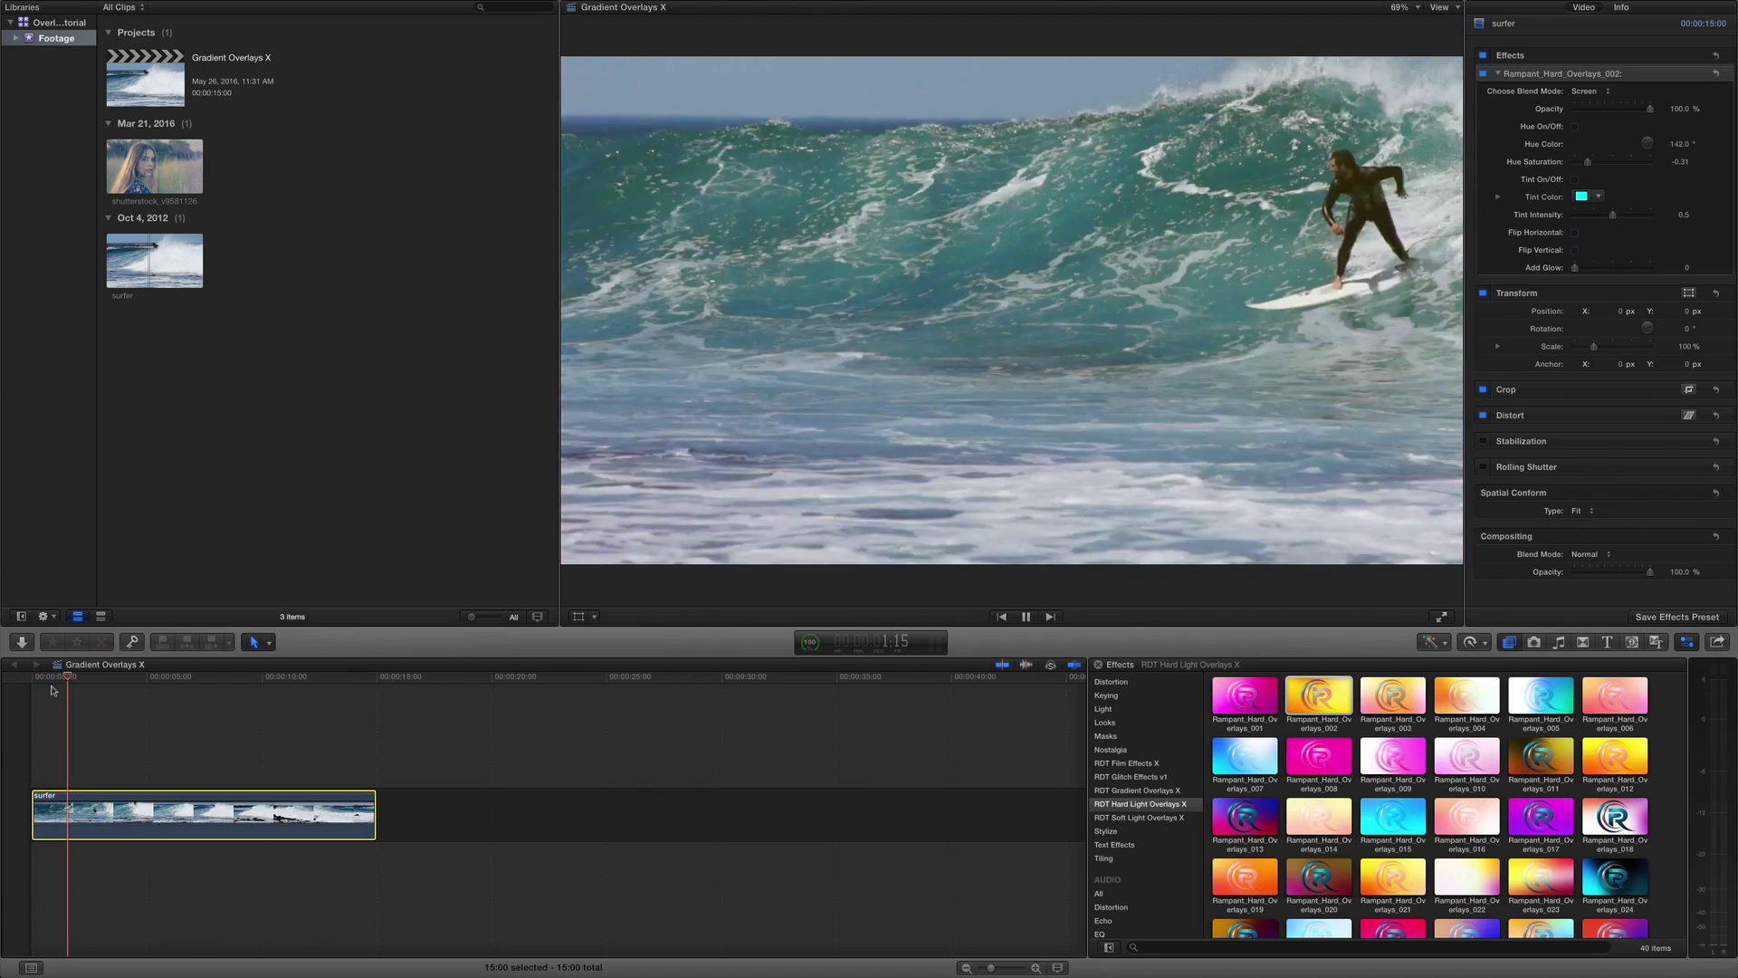
click(73, 679)
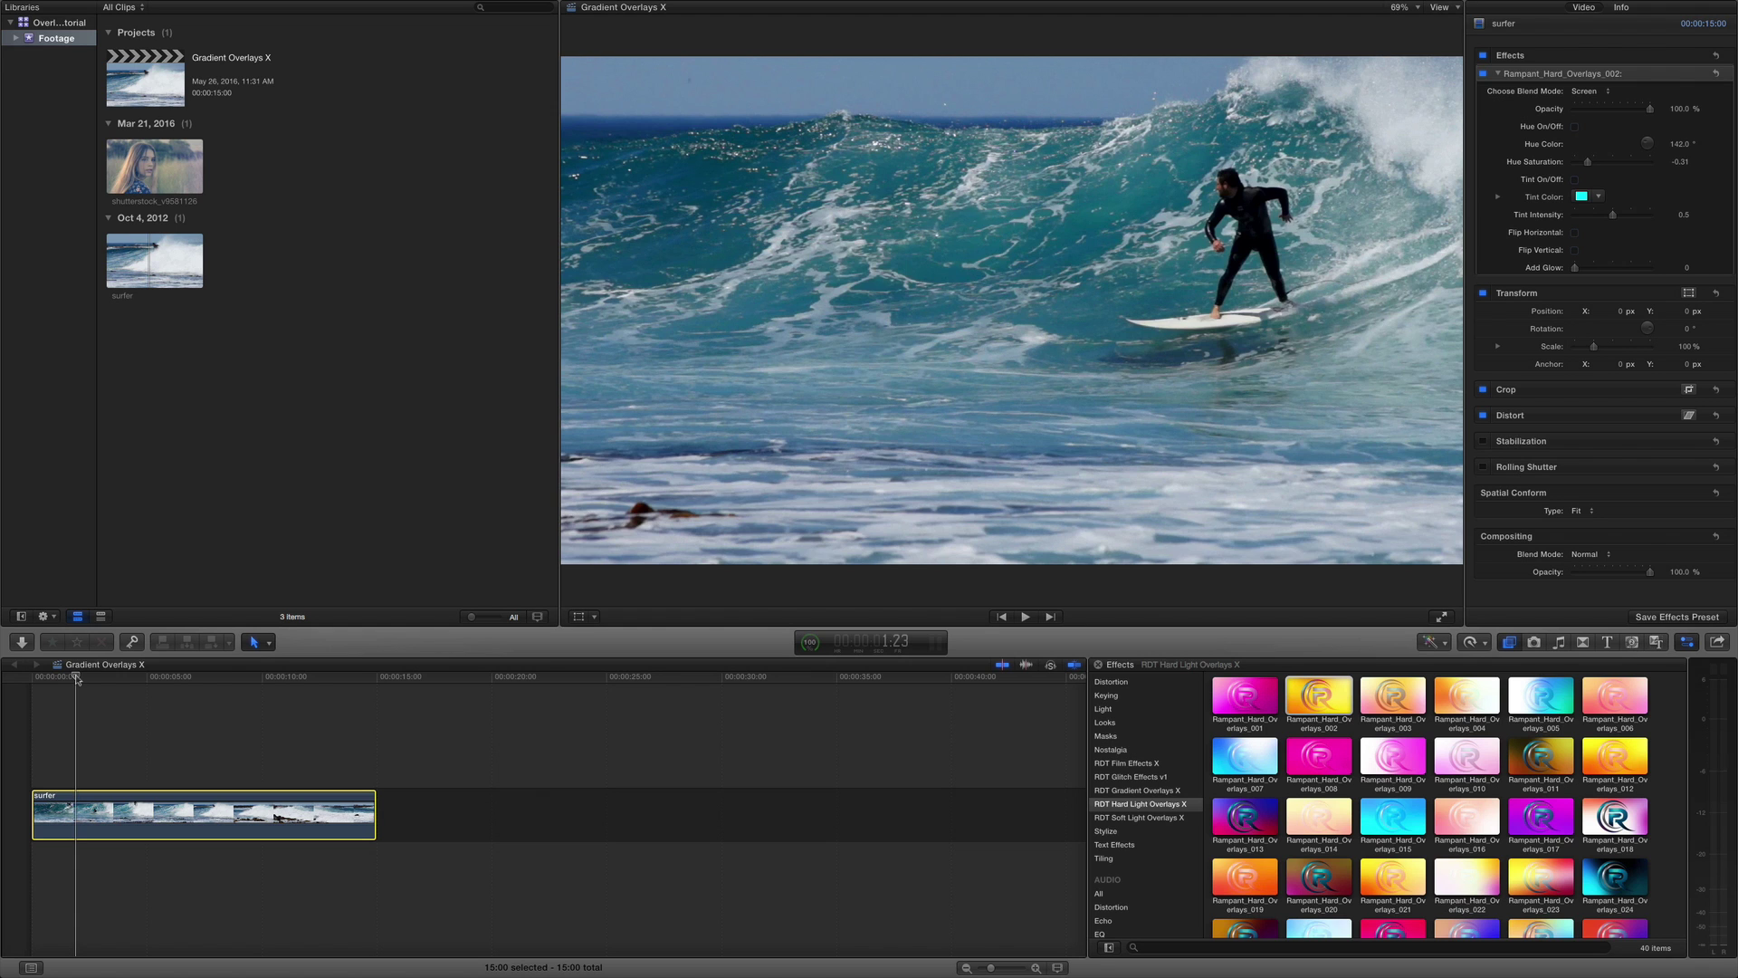
Step: Insert a gap after the surfer clip at 15:00 and append another copy of the surfer footage to the end of the timeline
click(380, 679)
key(alt+w)
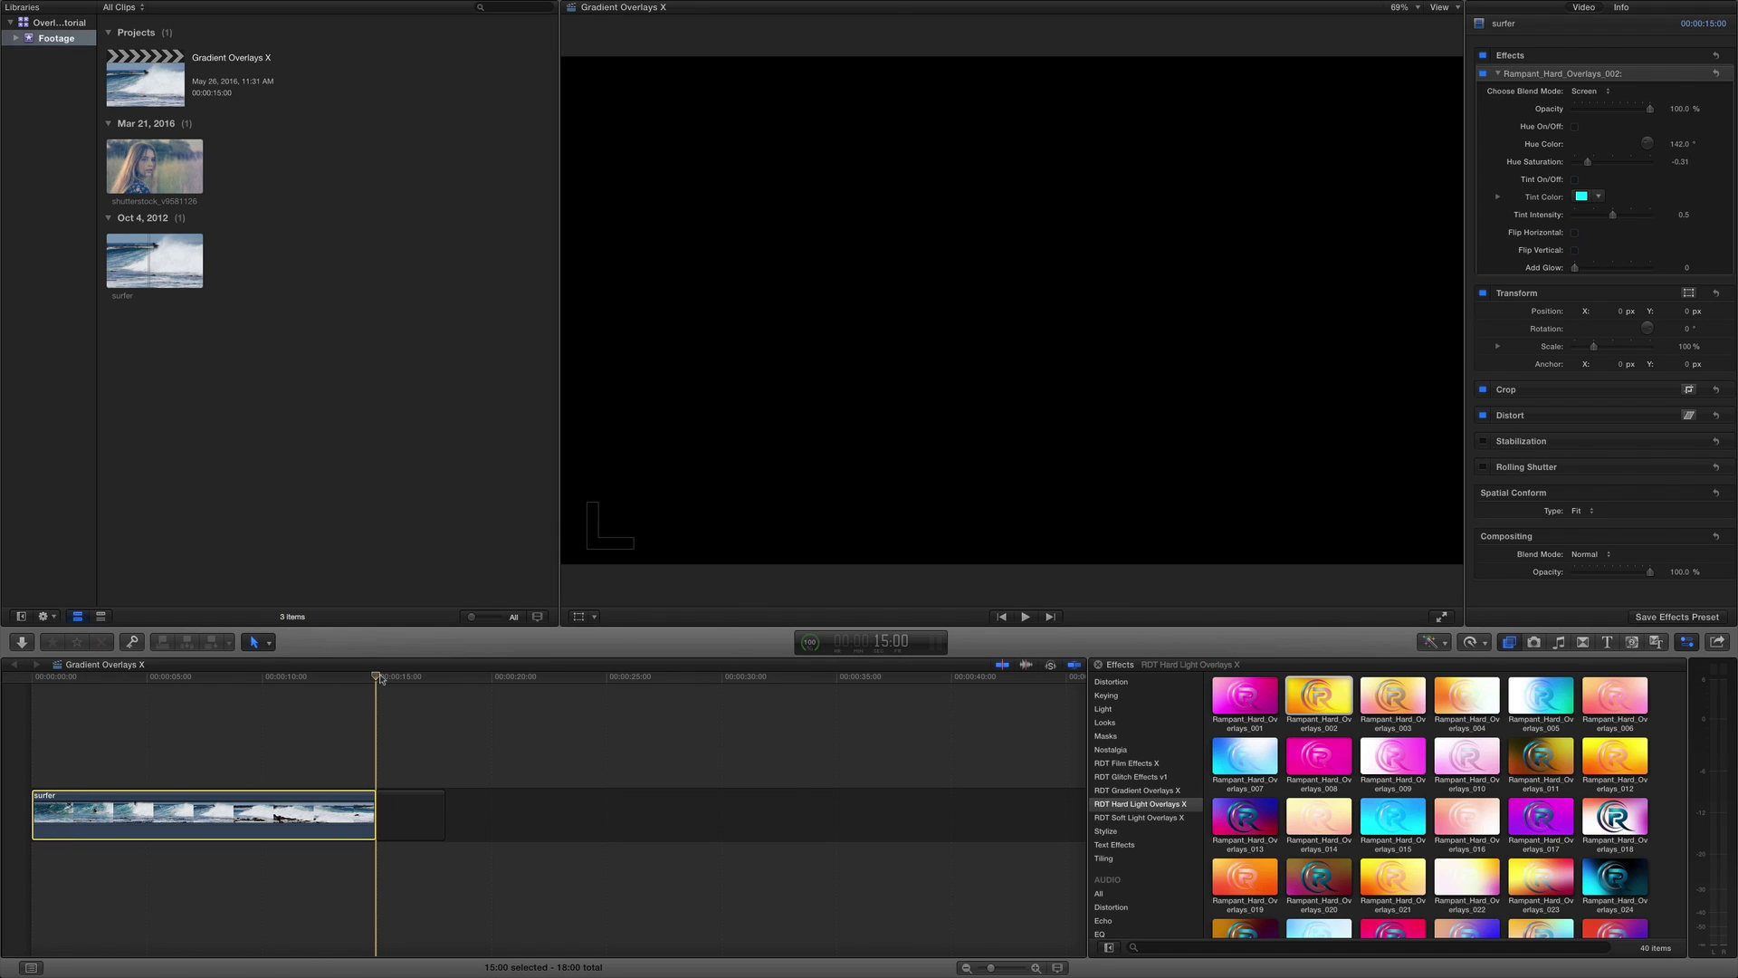
click(155, 257)
key(e)
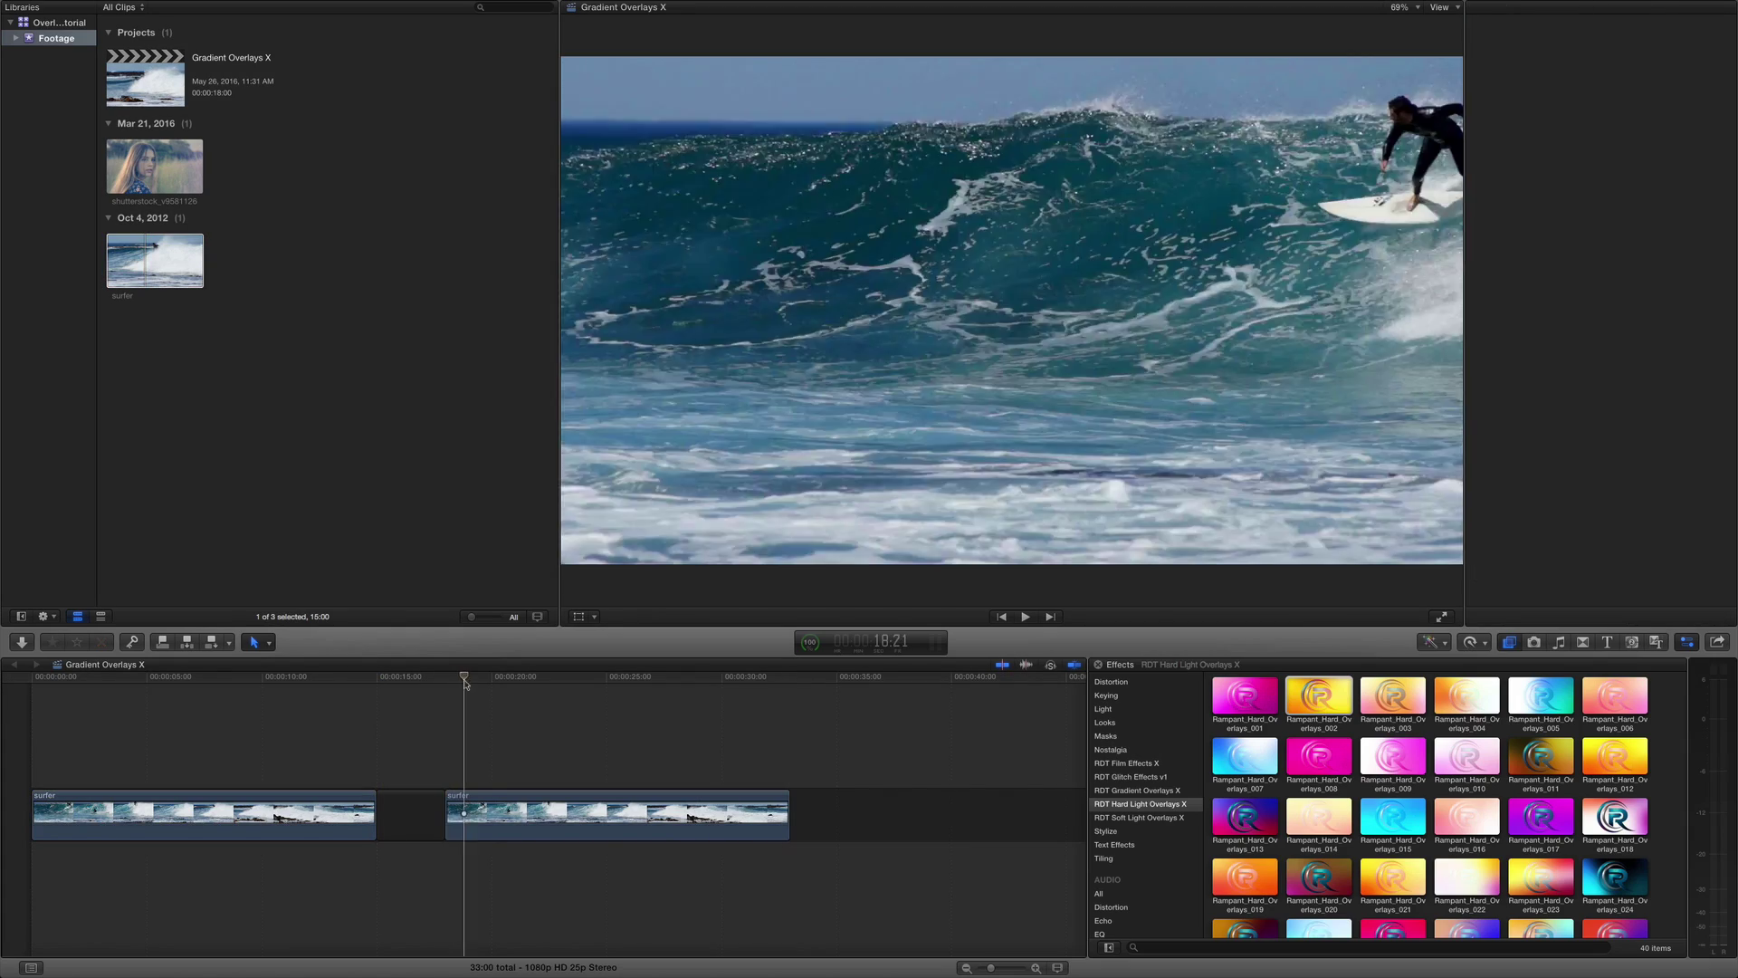
Step: Cut the second surfer clip in two at 19:10
click(446, 681)
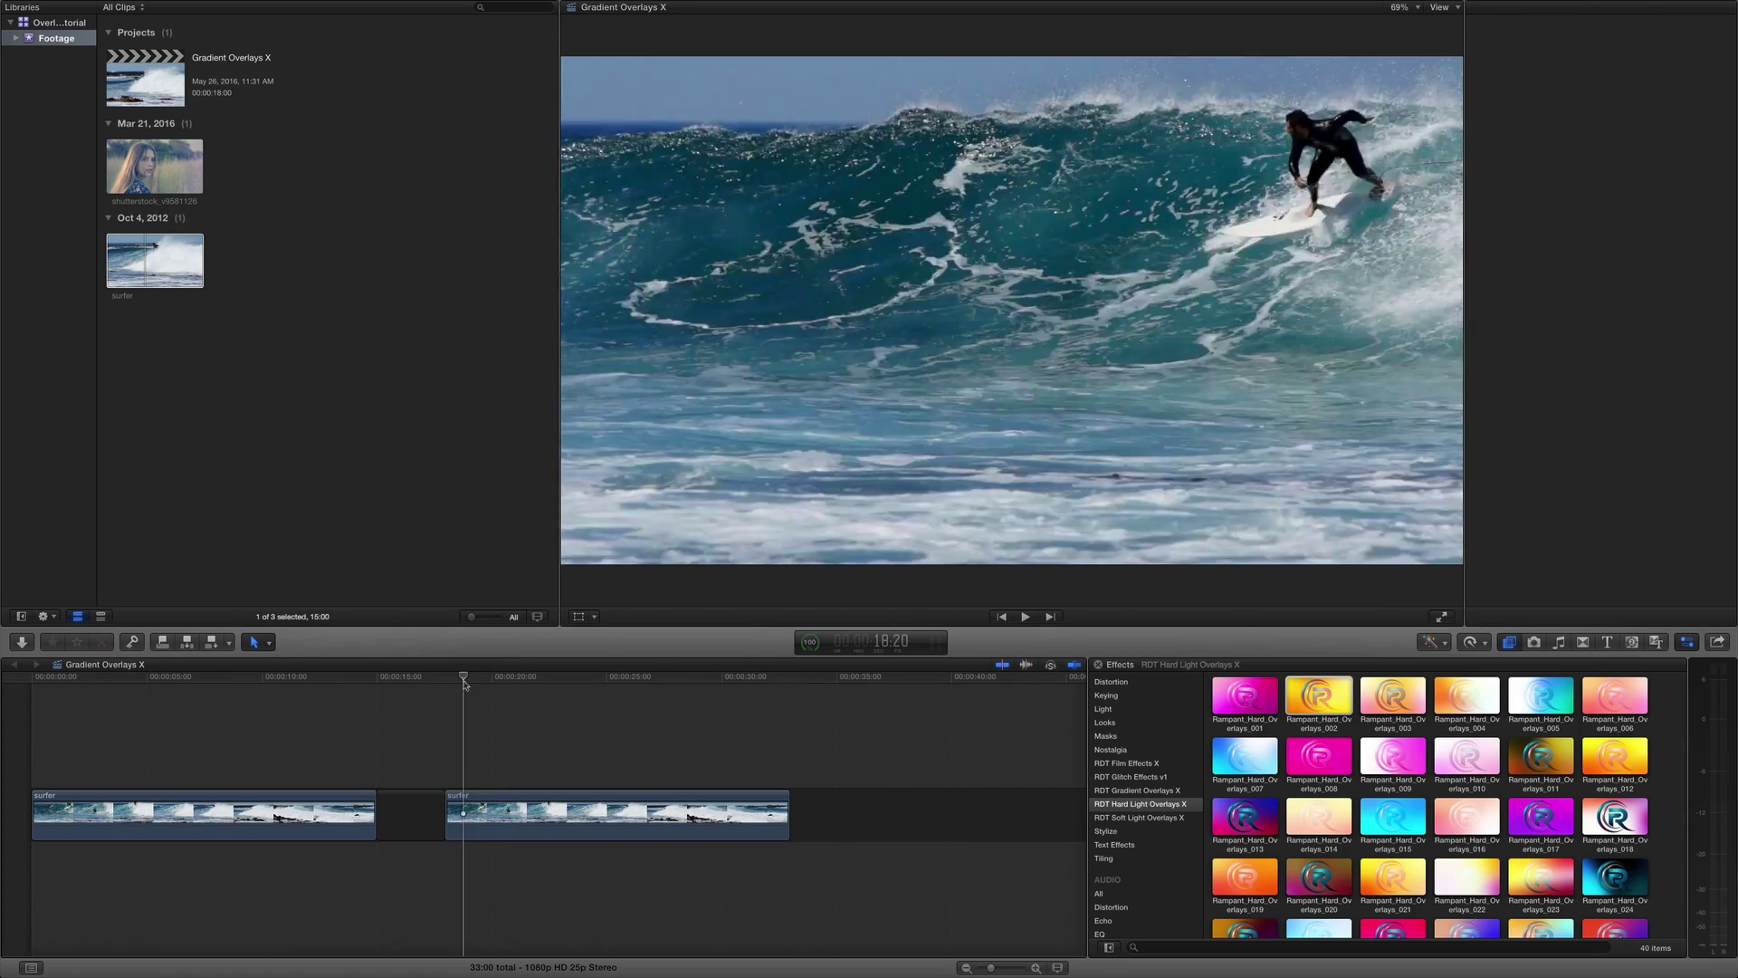
drag(446, 684, 480, 686)
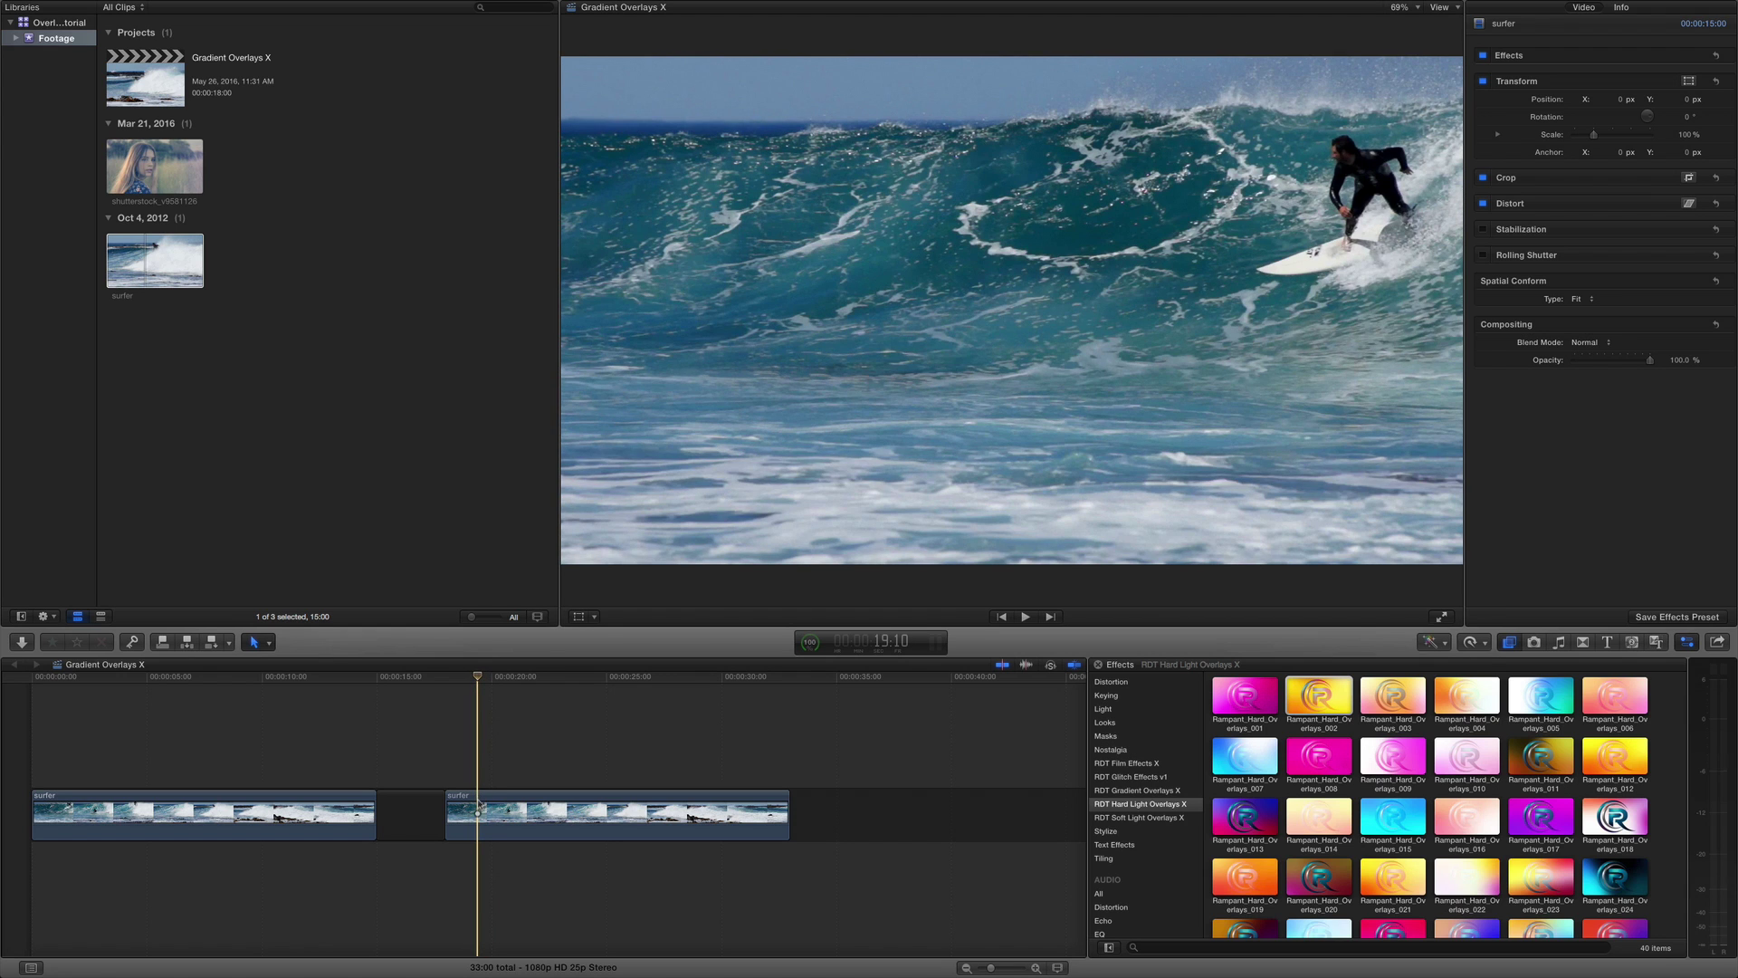
key(b)
click(484, 801)
key(a)
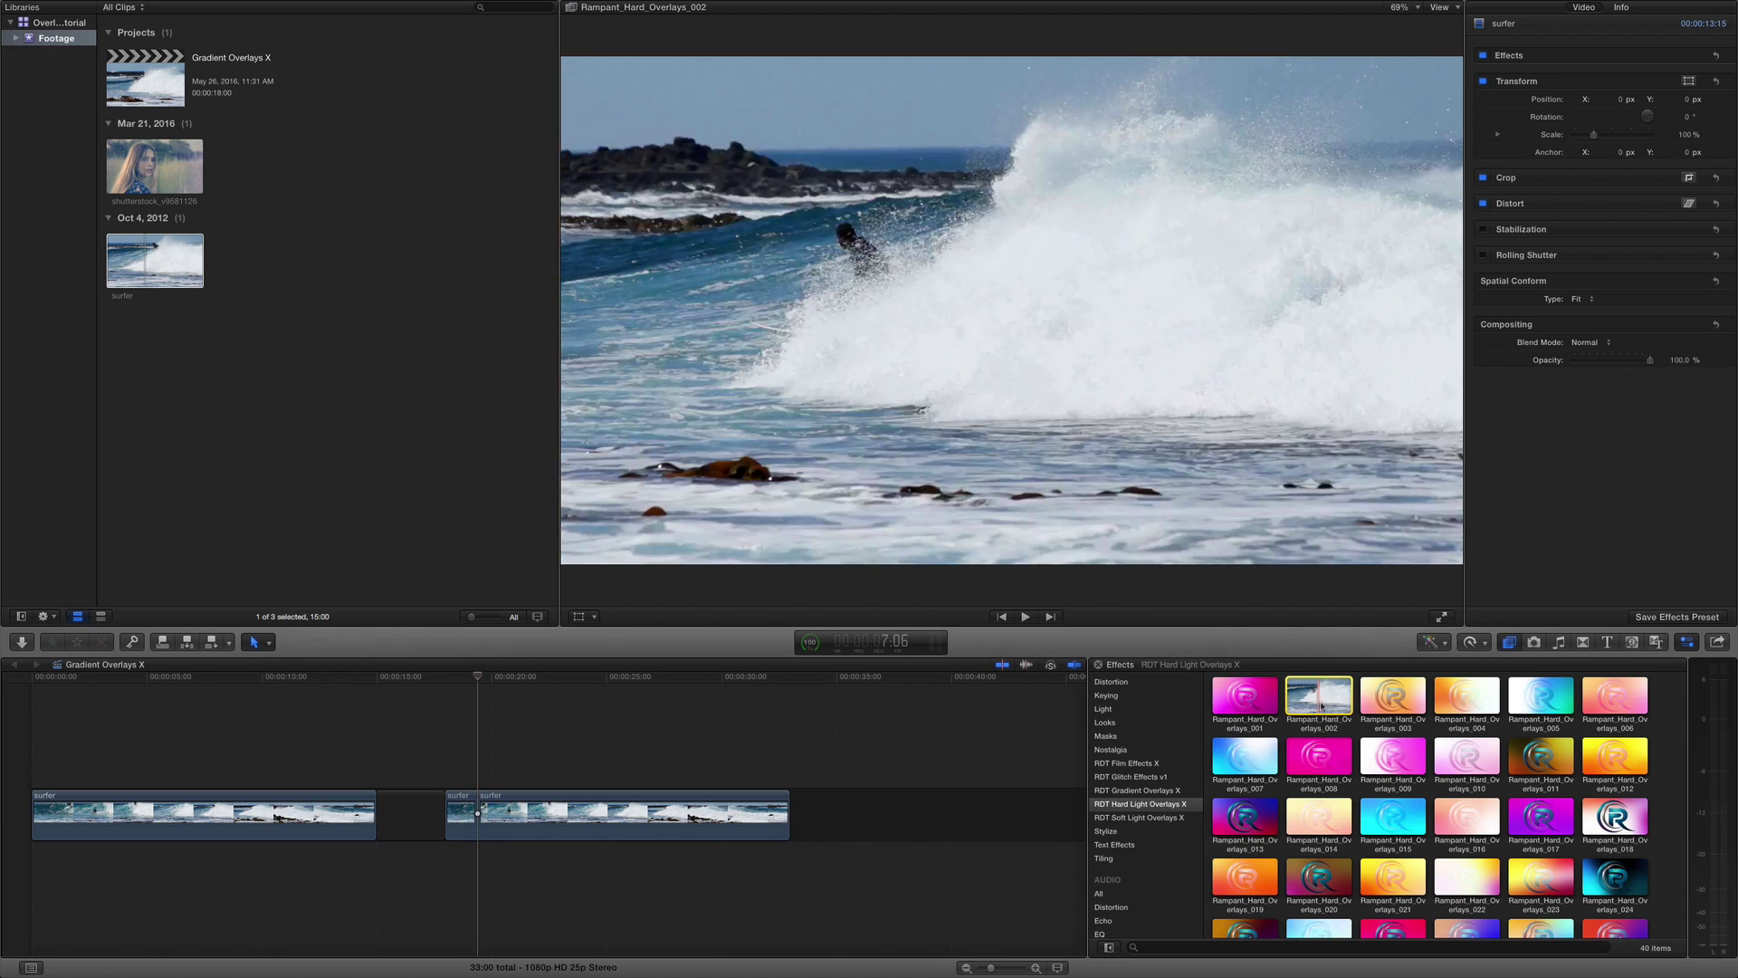
Step: Apply Rampant_Hard_Overlays_002 to the segment after the cut and play the second surfer clip from its start
click(671, 814)
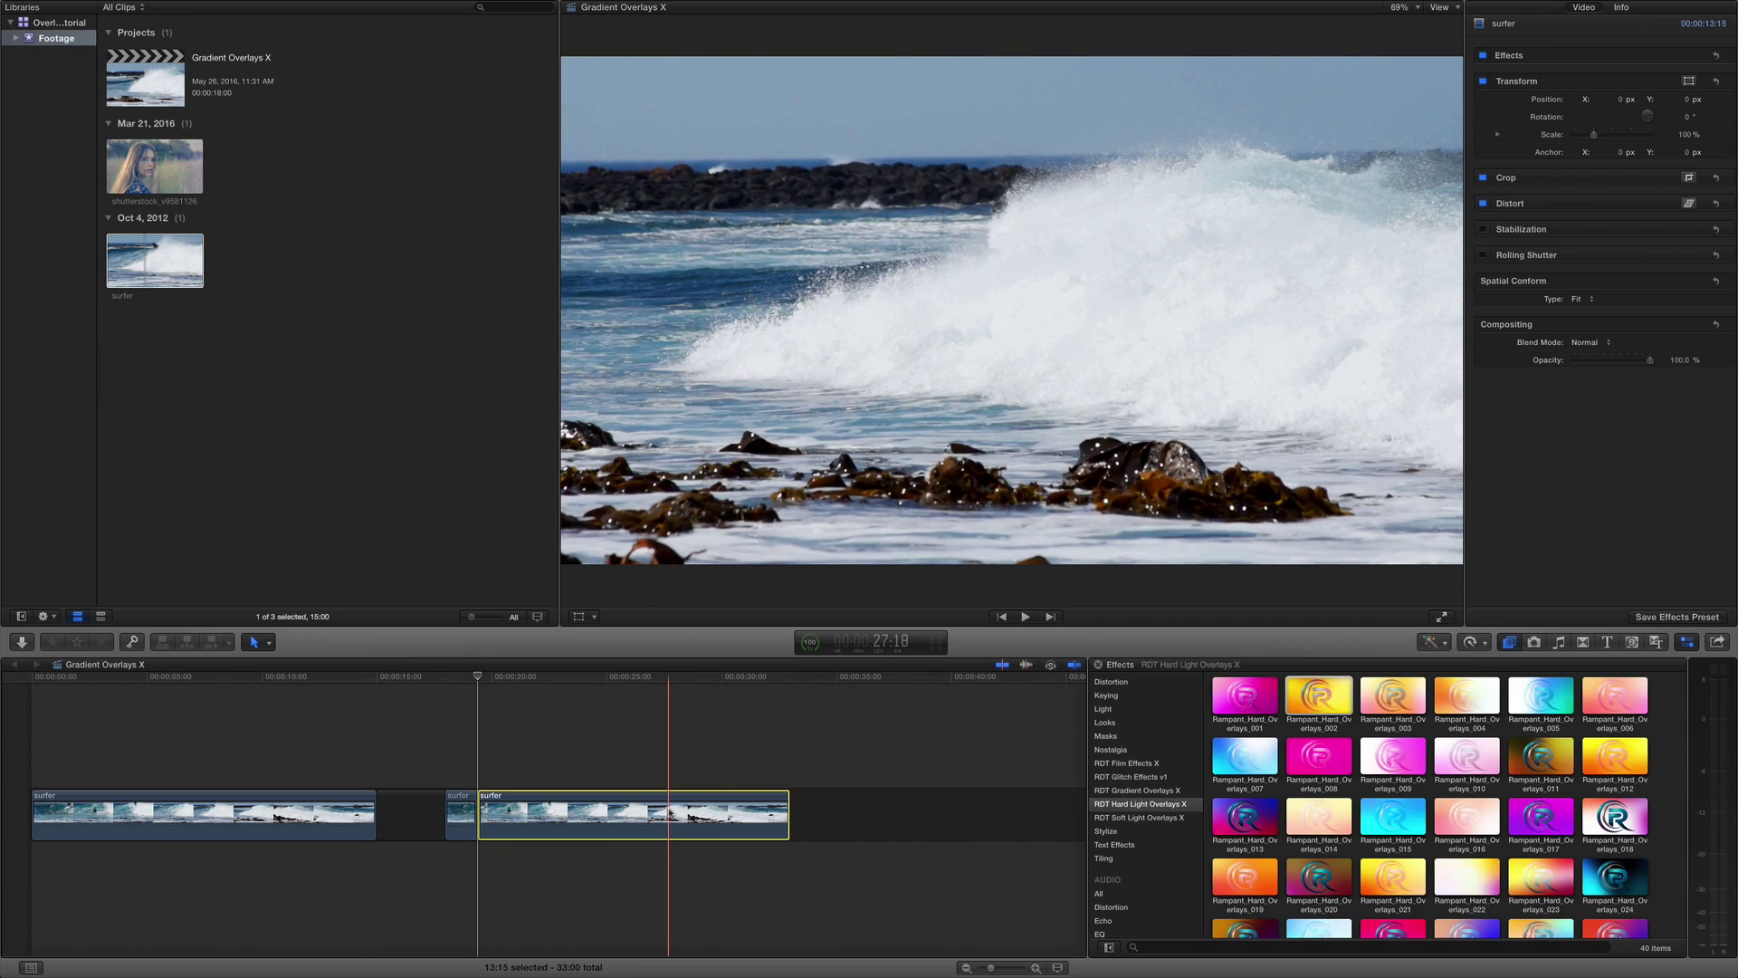
click(1312, 715)
double_click(1315, 697)
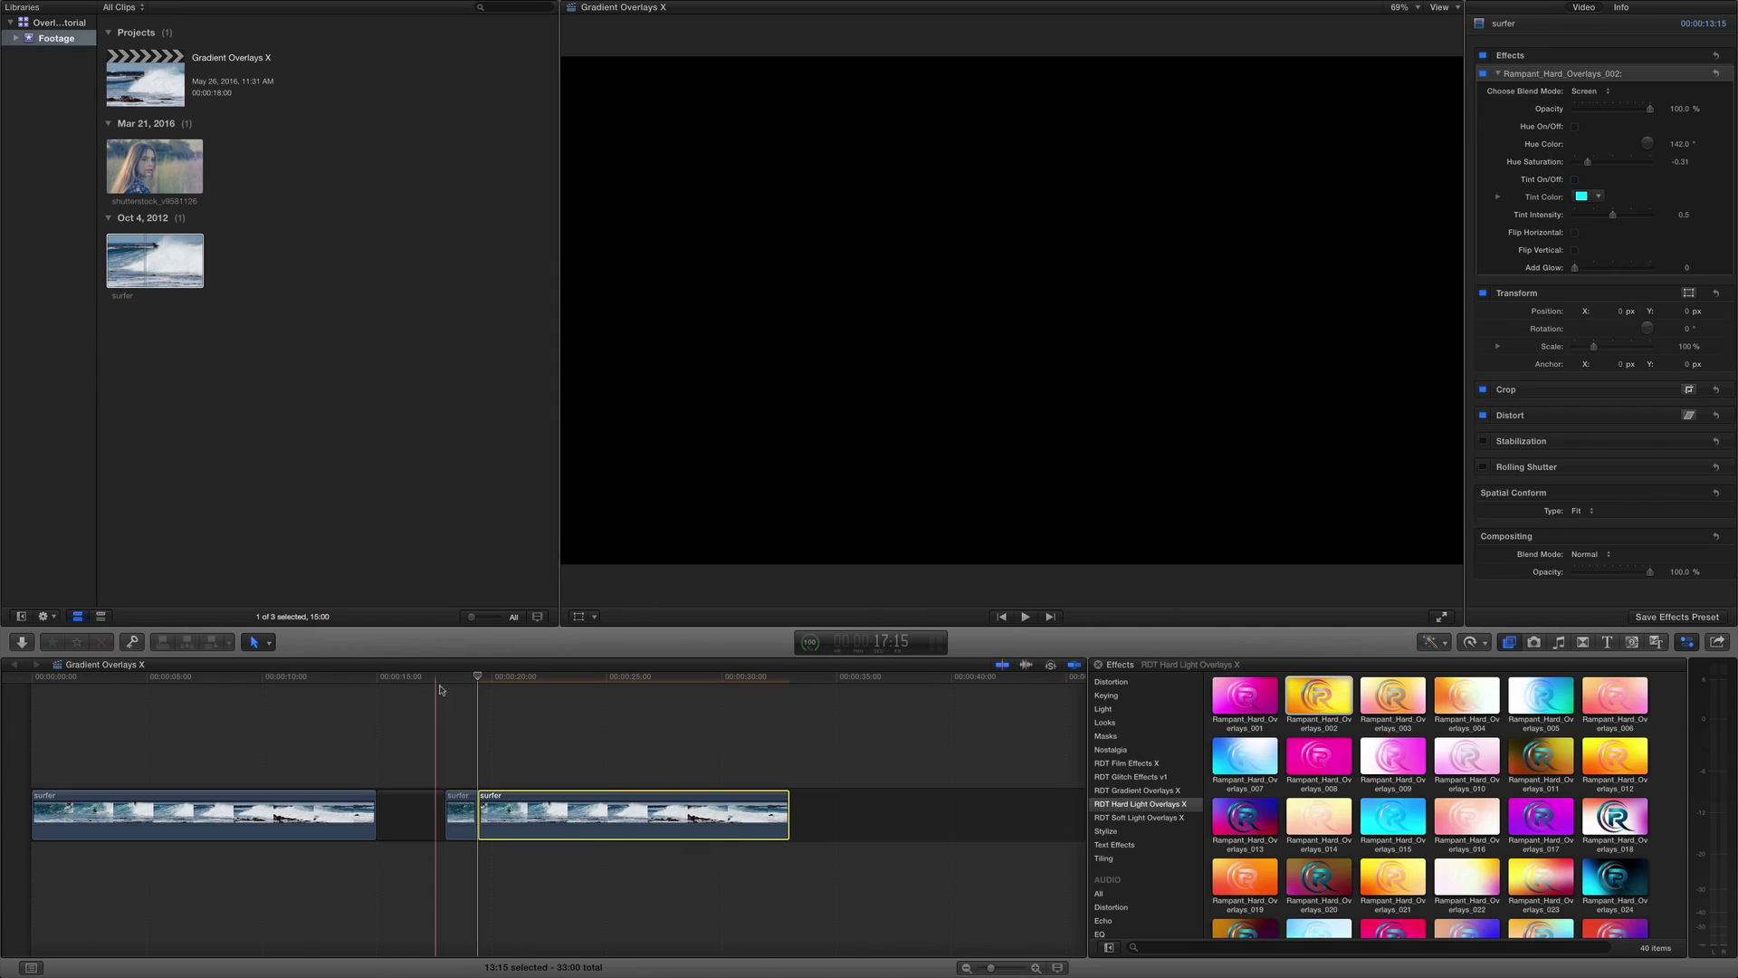
click(448, 679)
key(space)
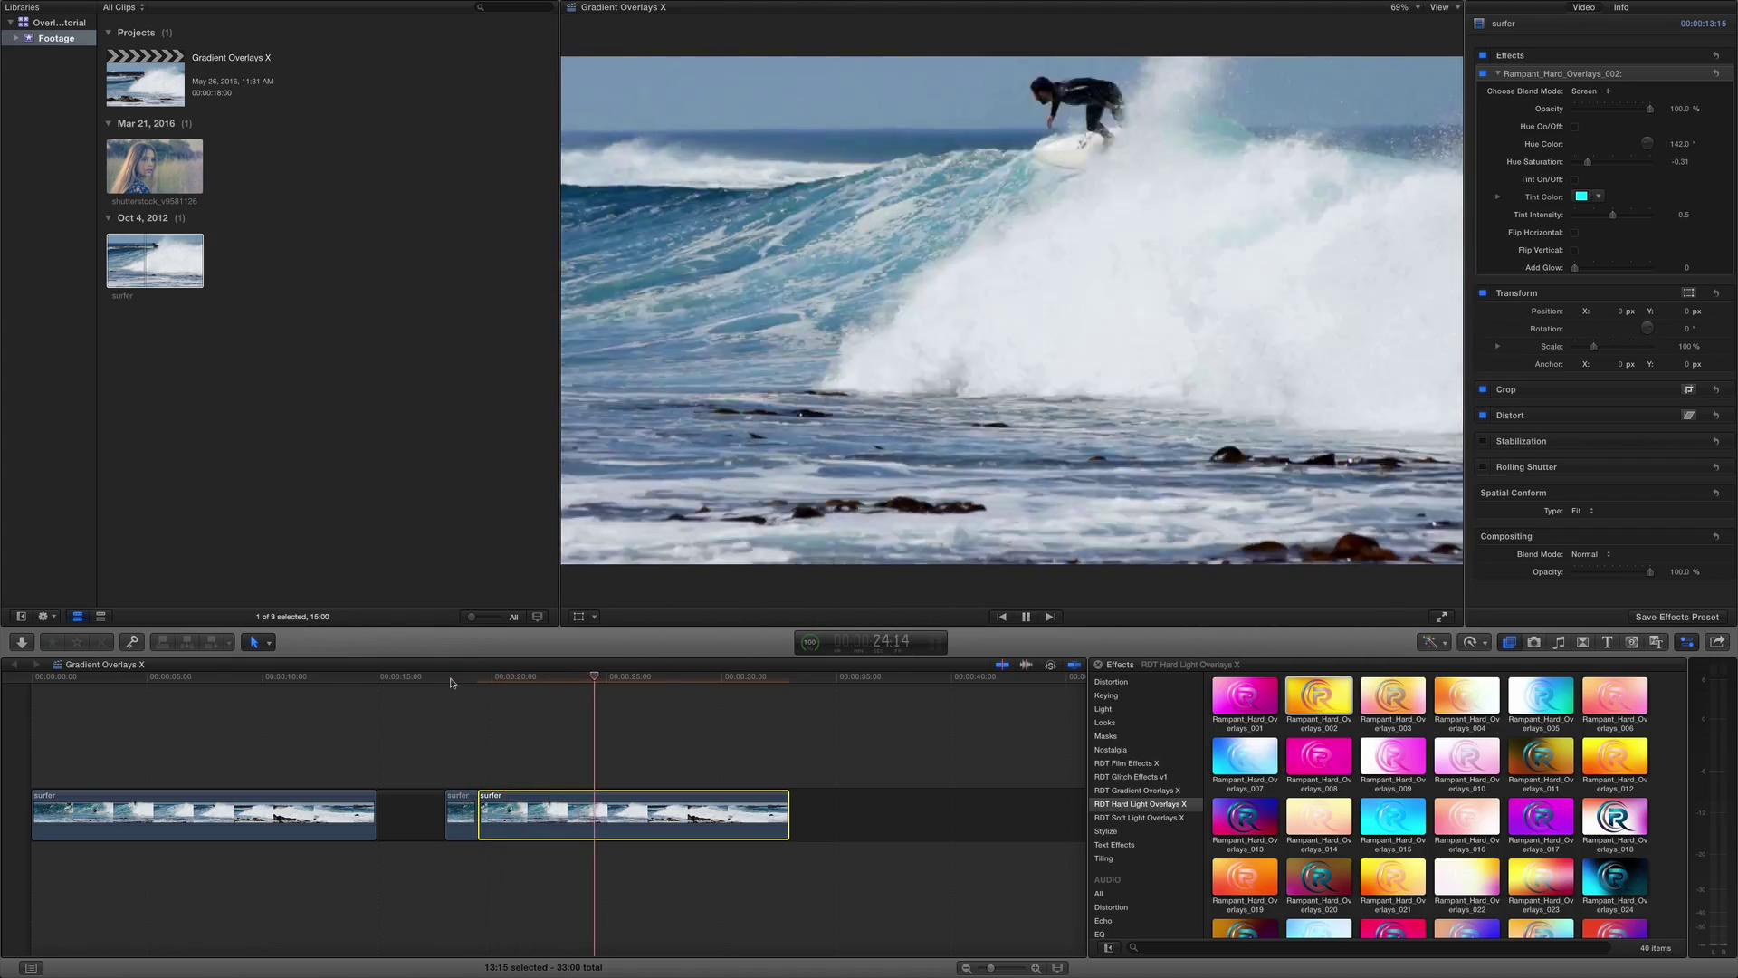
key(space)
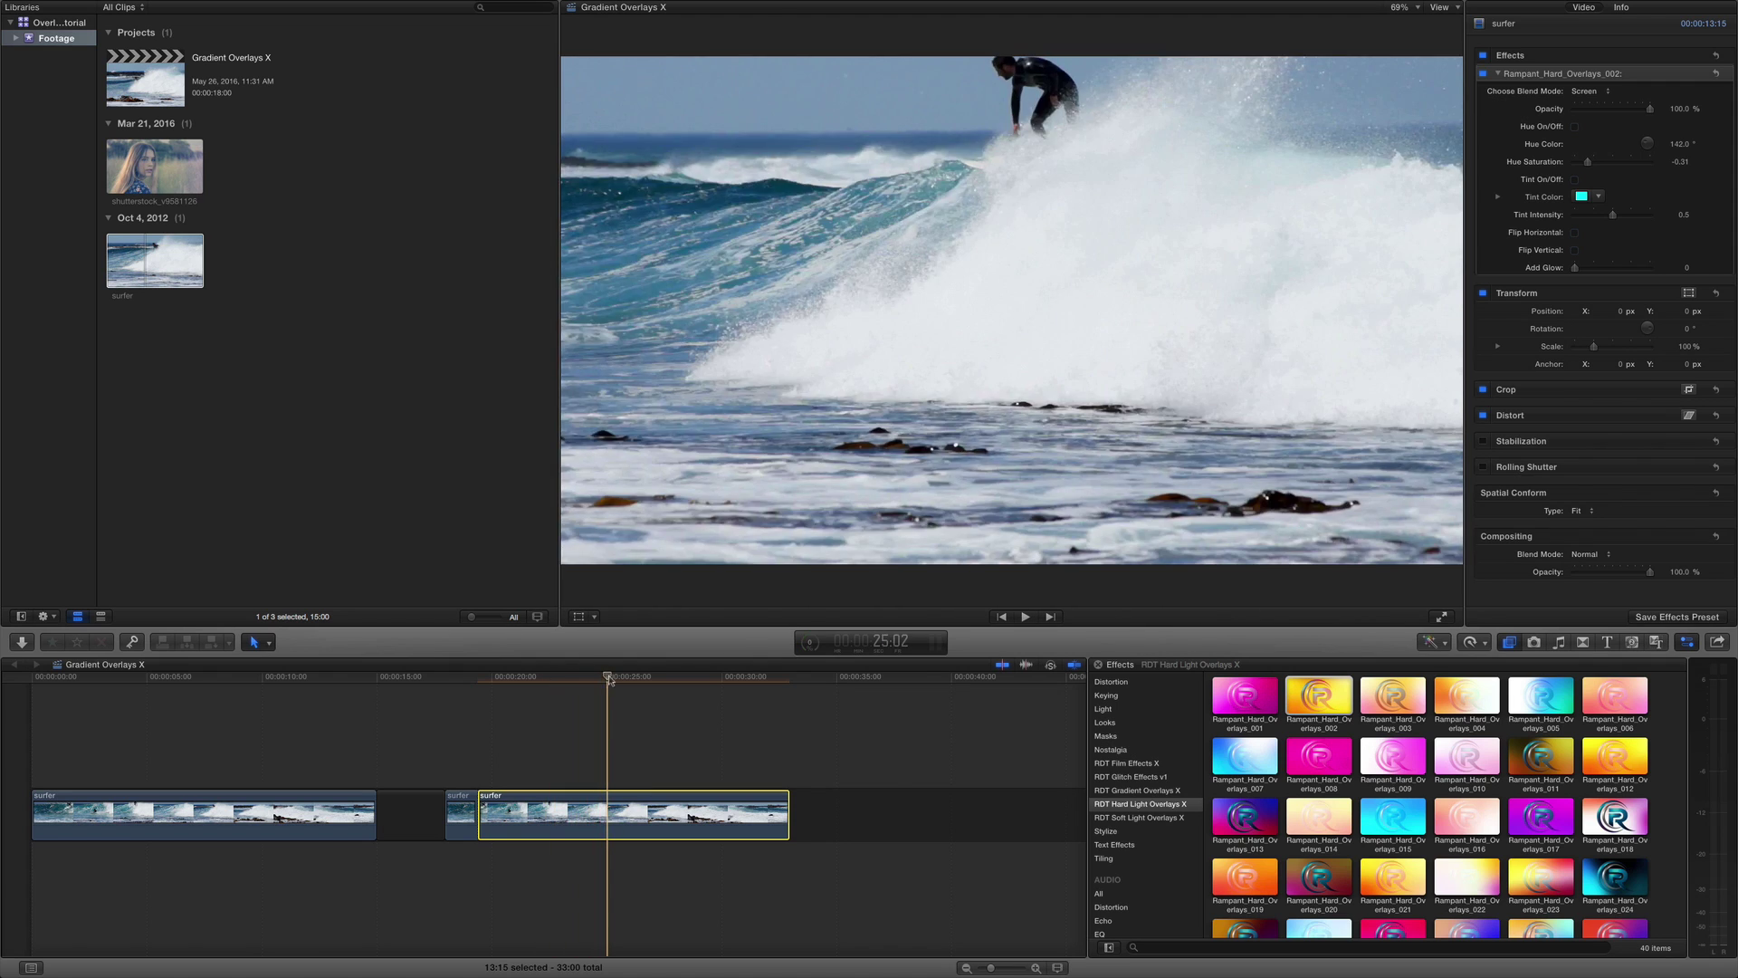
Step: Cut the overlaid segment at four points, the first near 21:12, and play the second surfer clip again
click(494, 680)
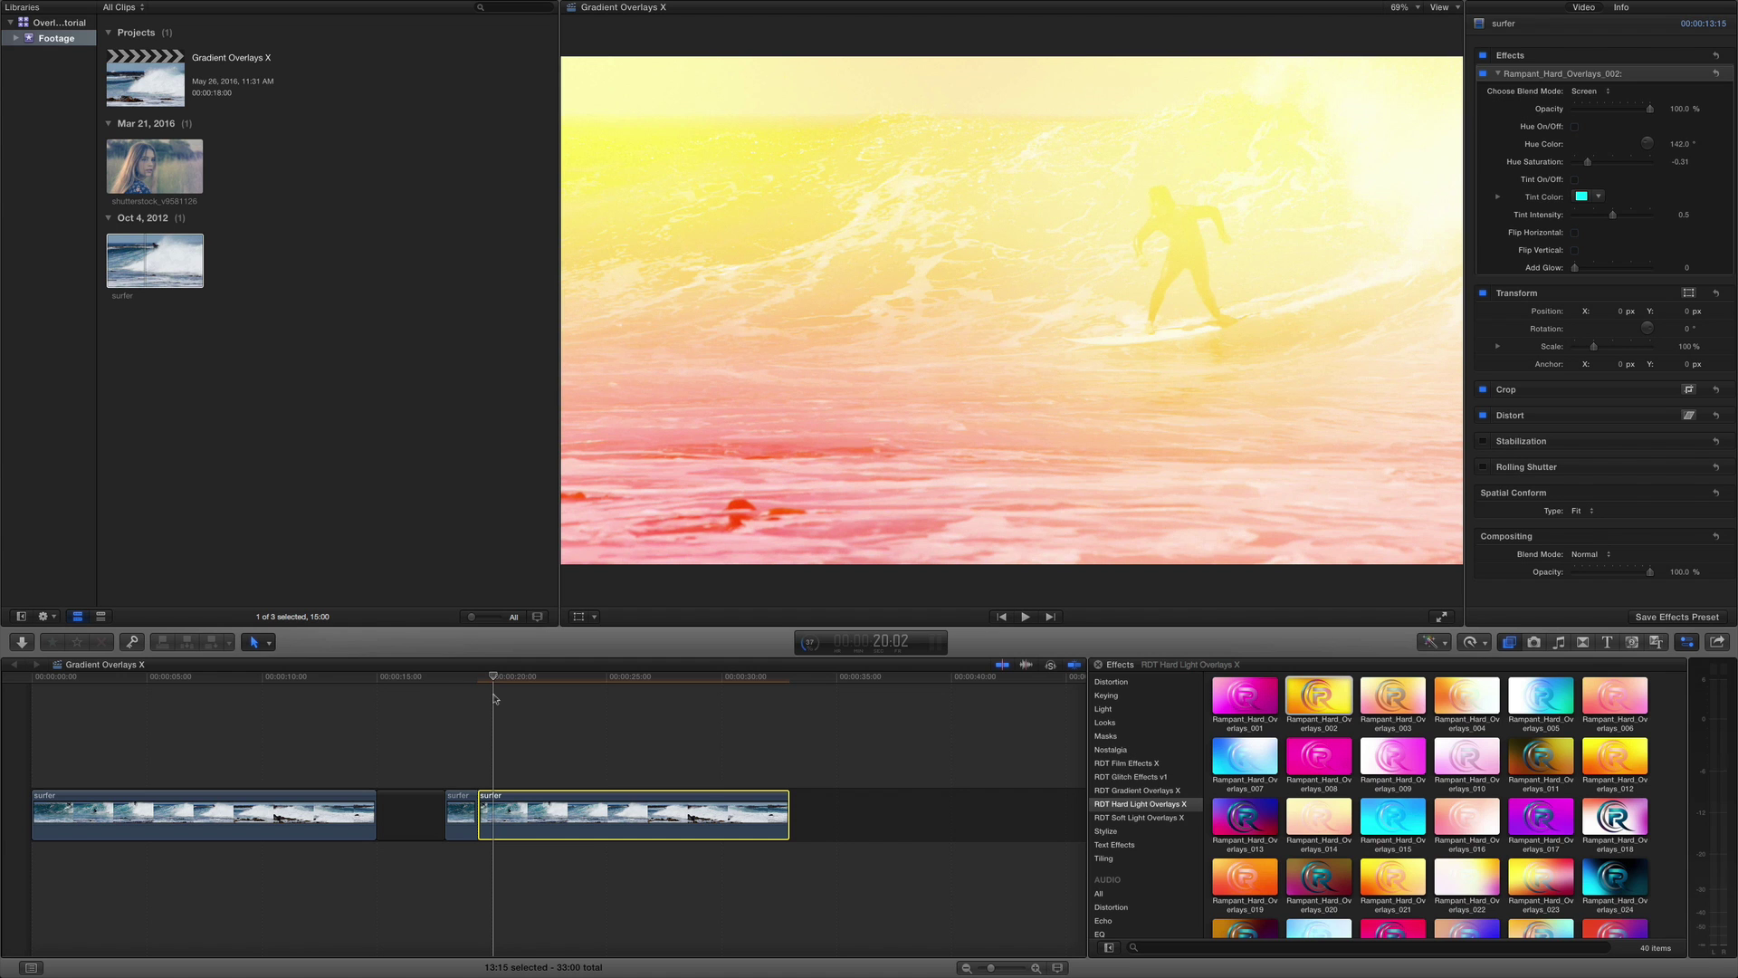
key(b)
click(525, 815)
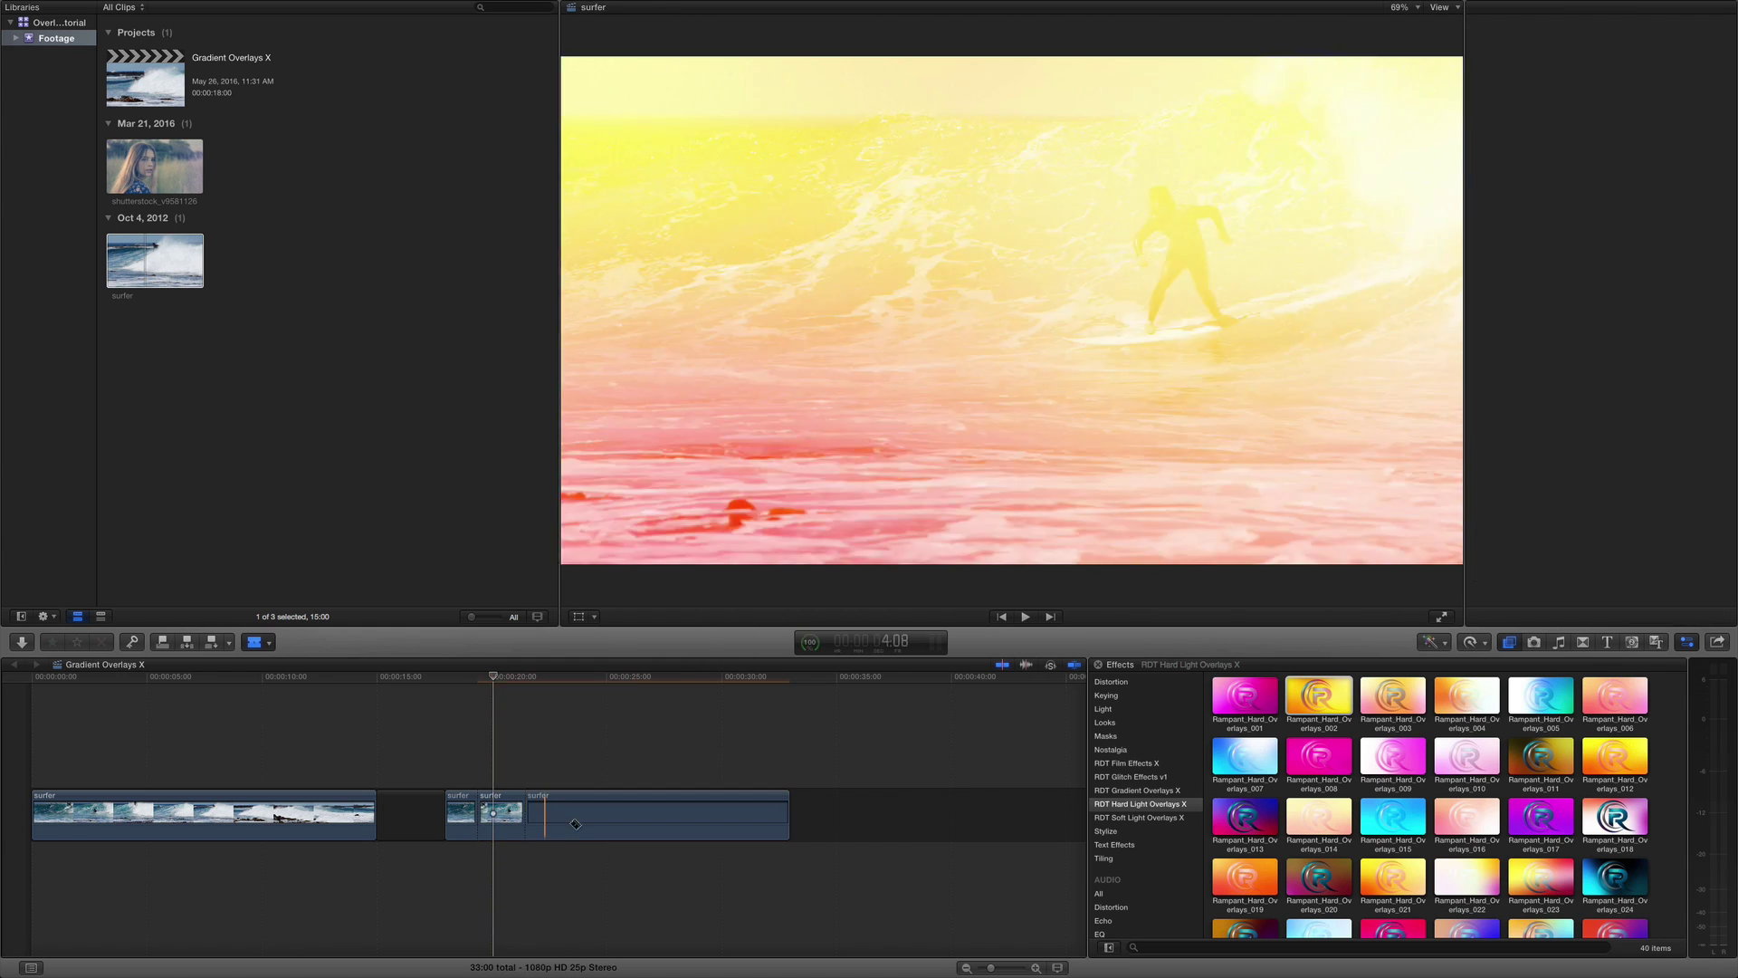
click(574, 819)
click(655, 818)
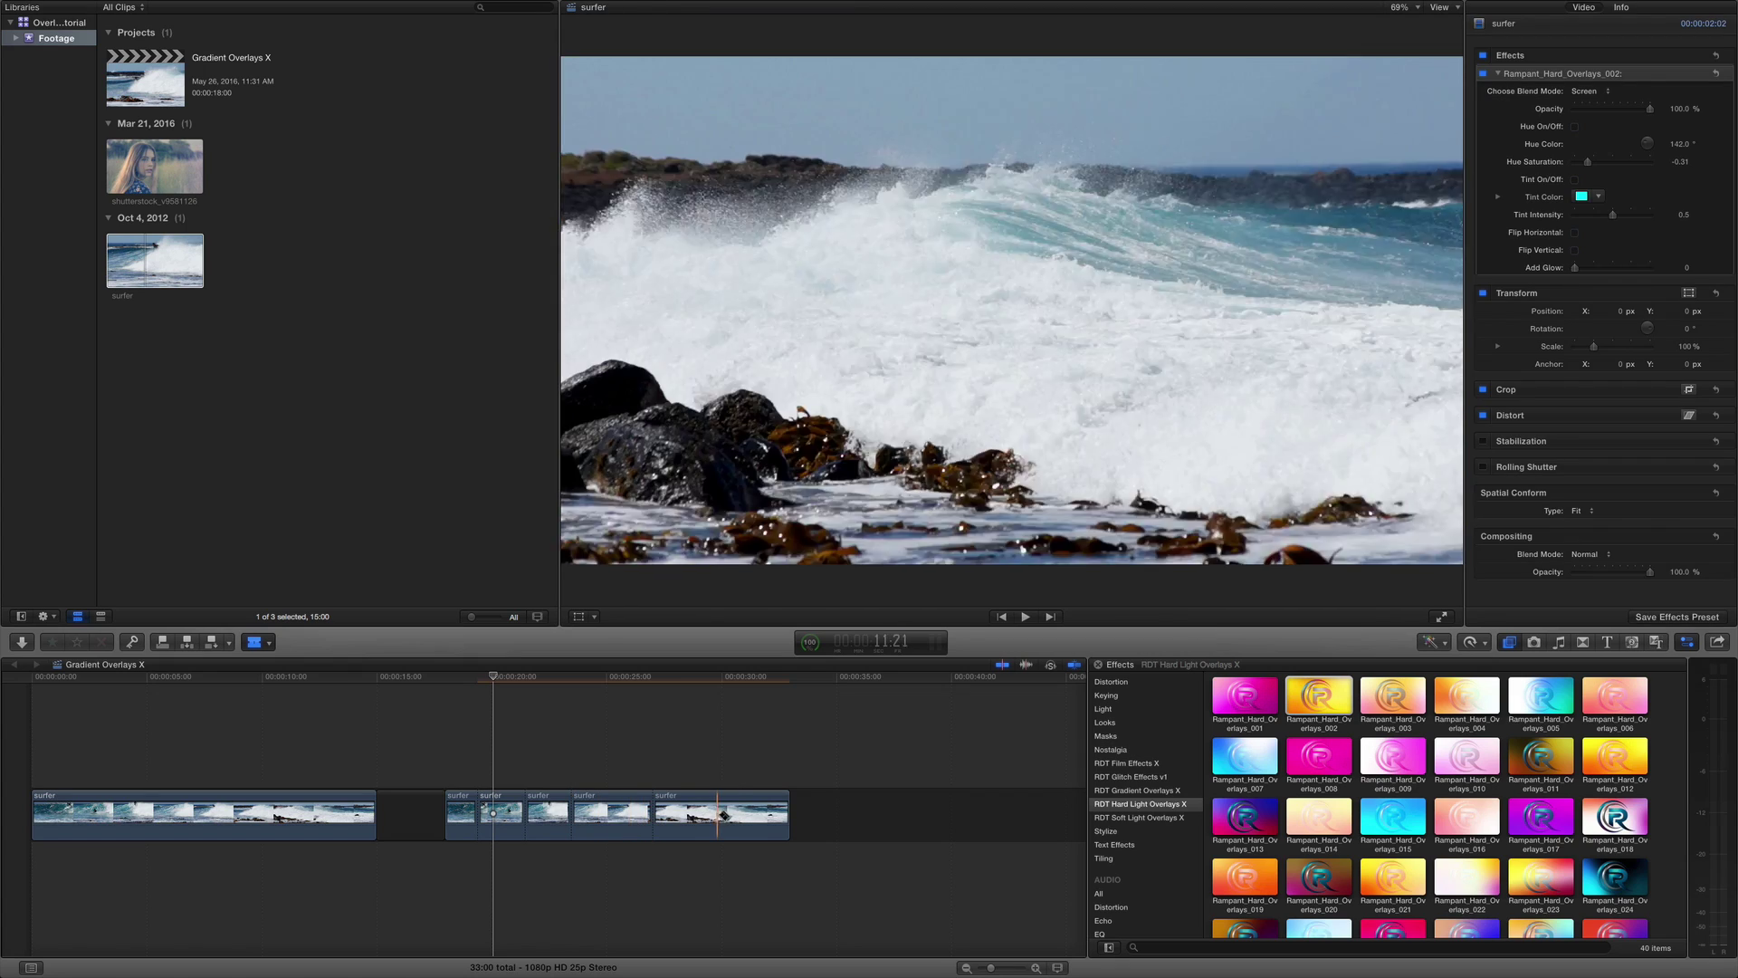
click(721, 816)
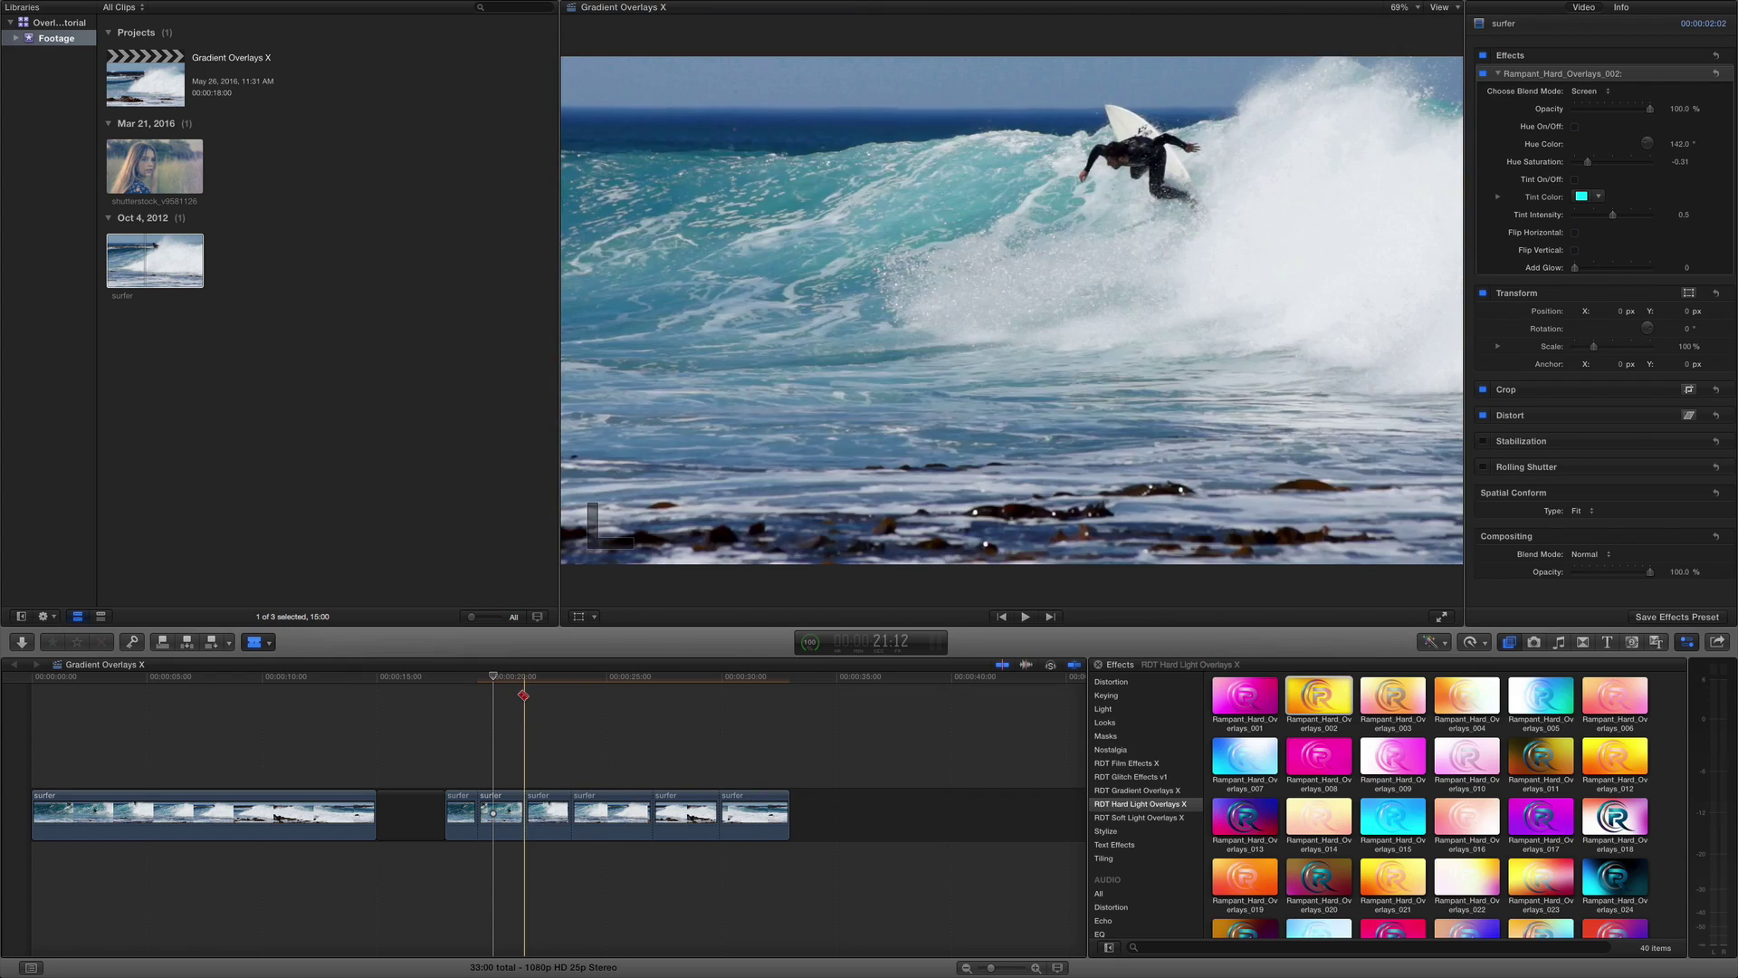
key(a)
key(space)
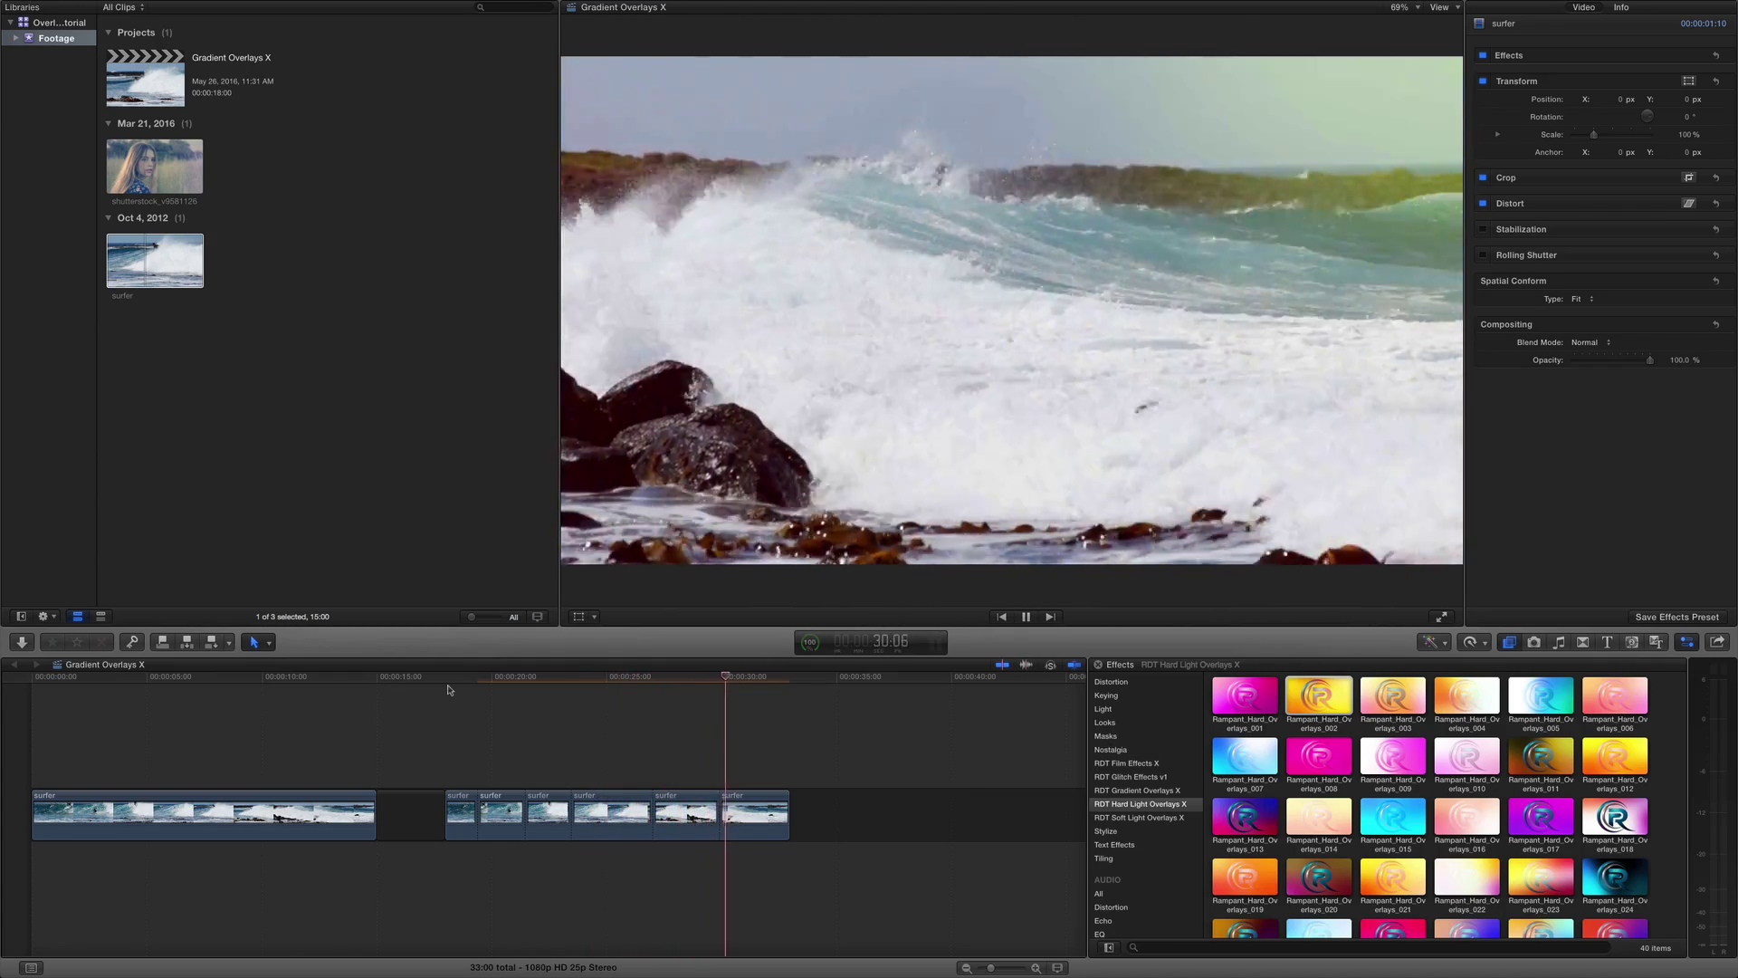
key(space)
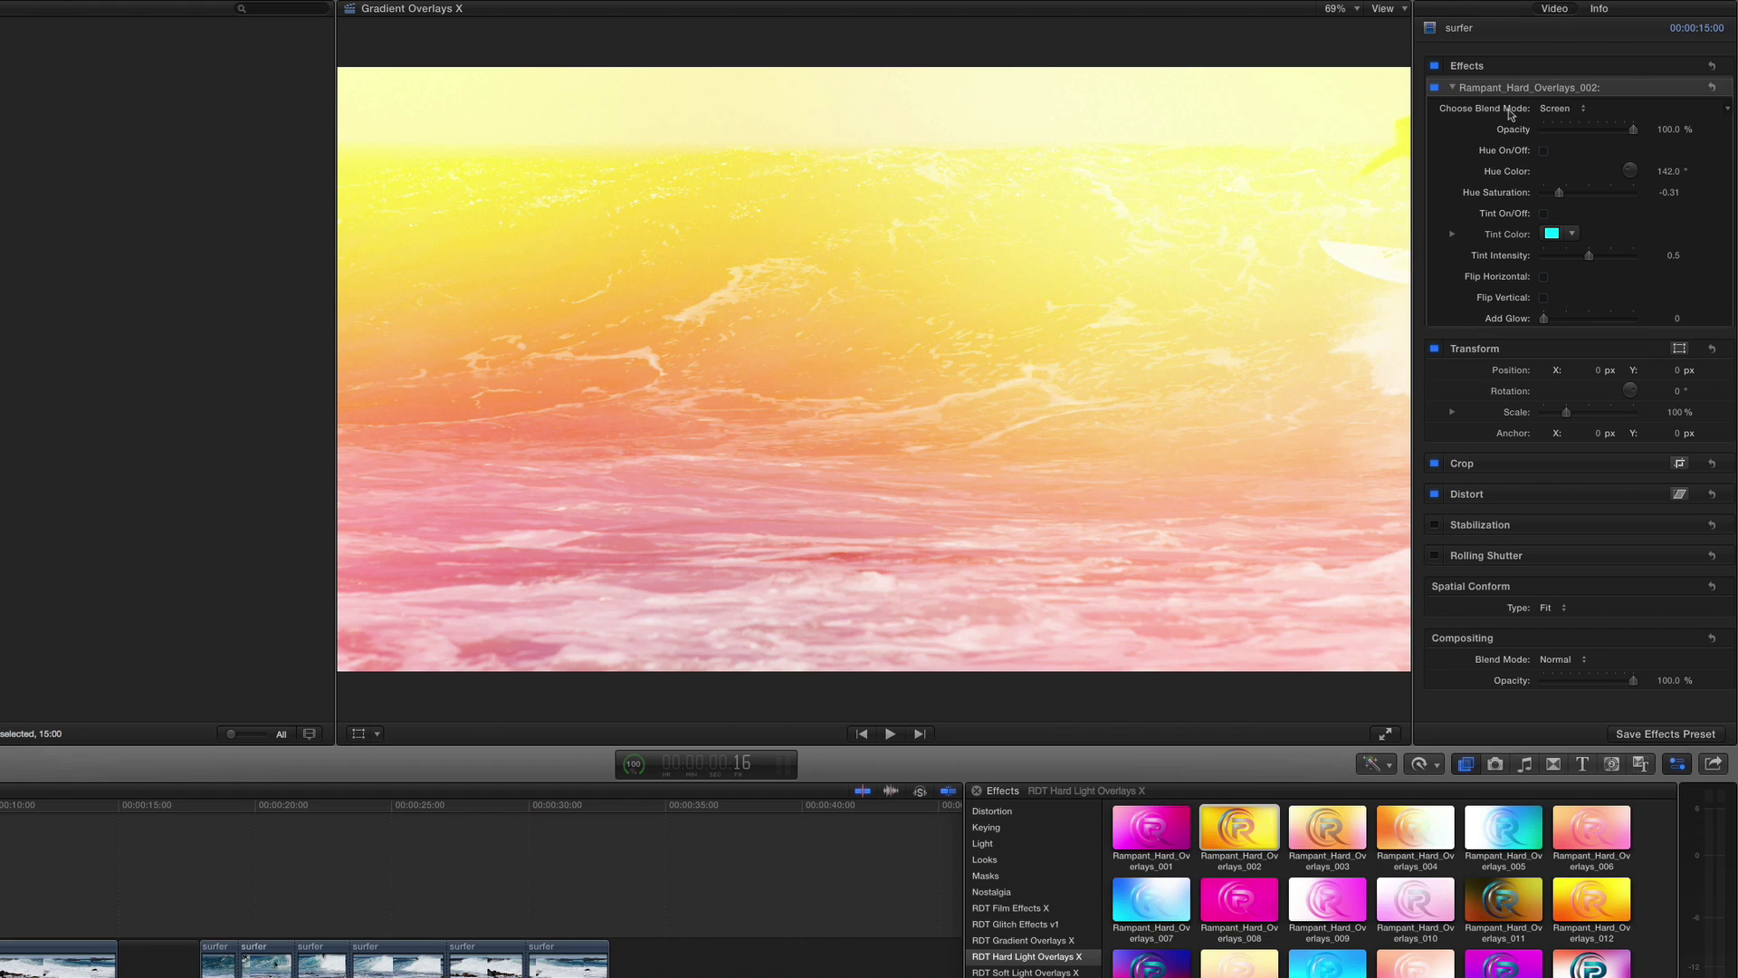
Step: Try the Add, Overlay and Multiply blend modes on the first clip's Rampant_Hard_Overlays_002 effect, and return it to Screen
click(1556, 112)
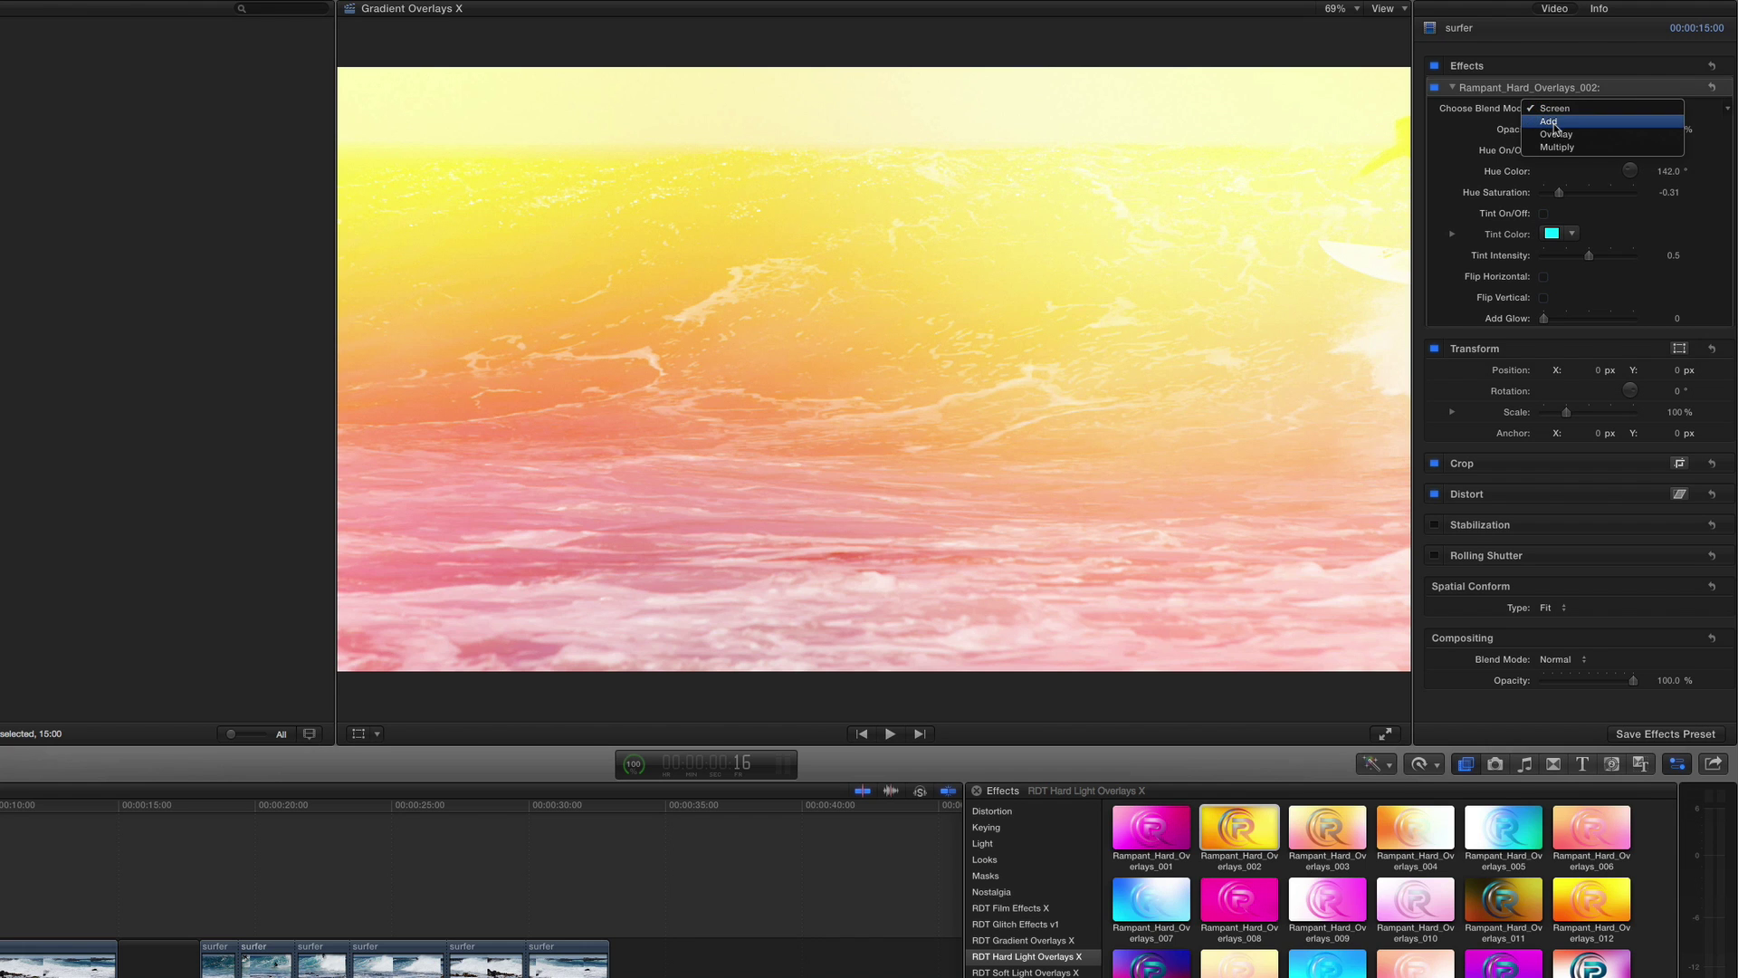
click(1555, 128)
click(1556, 109)
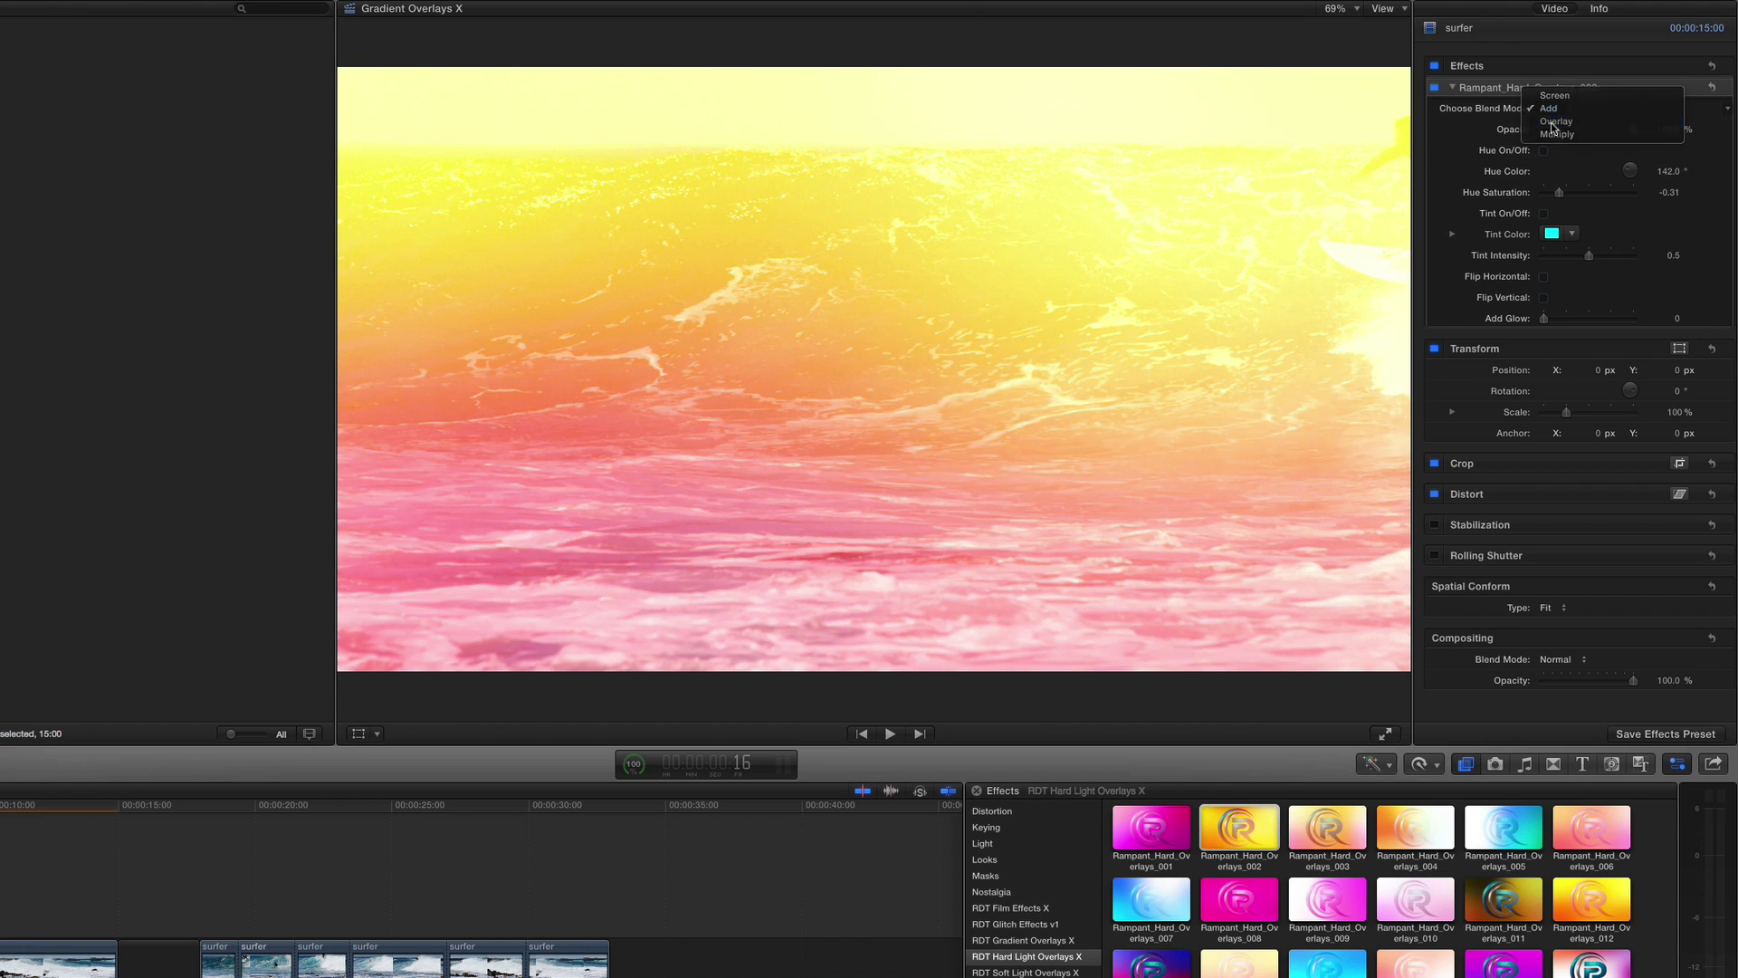
click(1554, 127)
click(1556, 109)
click(1553, 129)
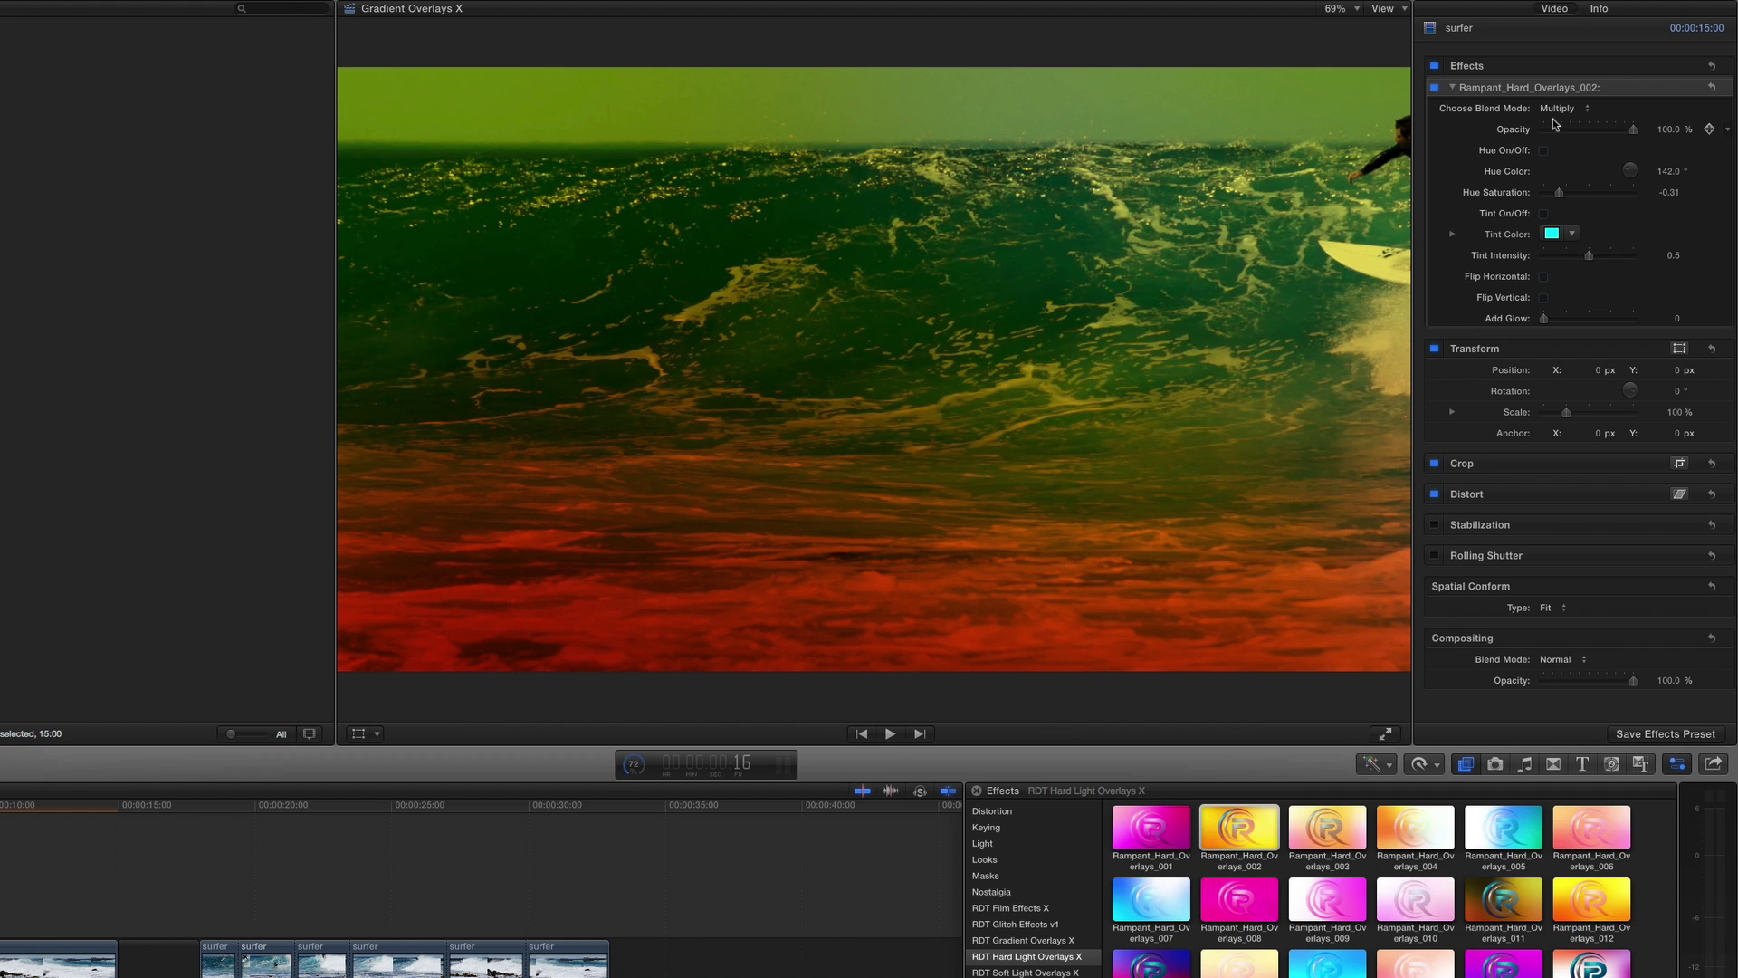
click(1557, 107)
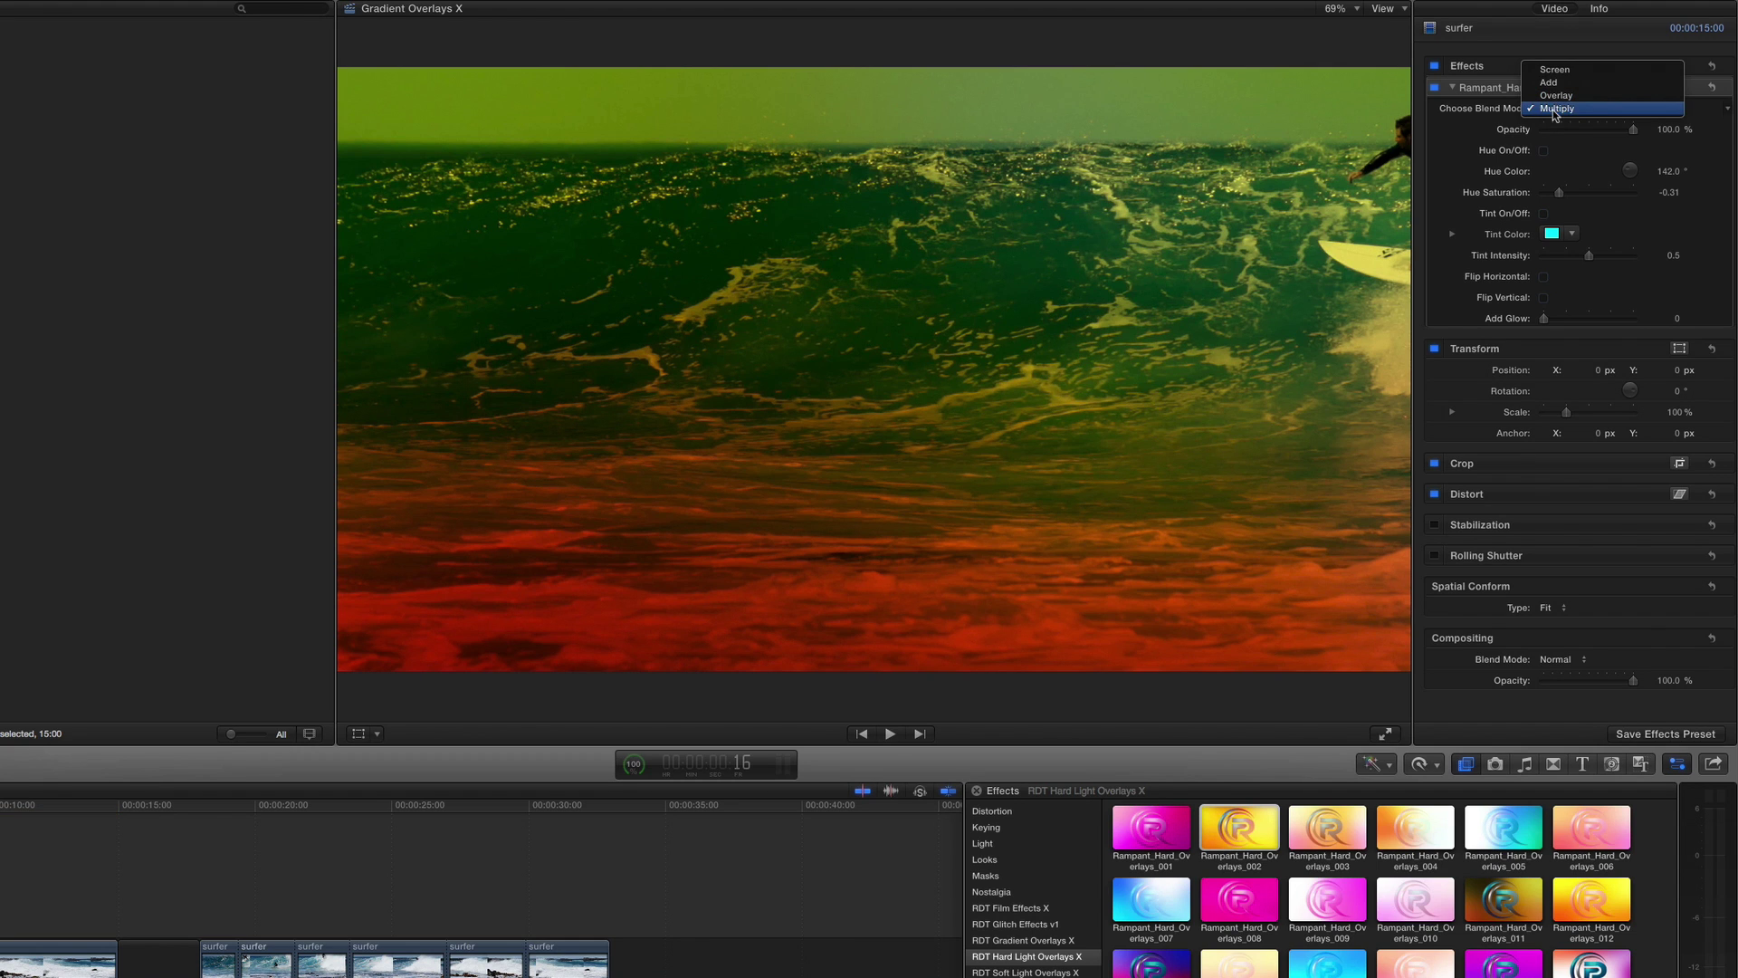
click(1556, 71)
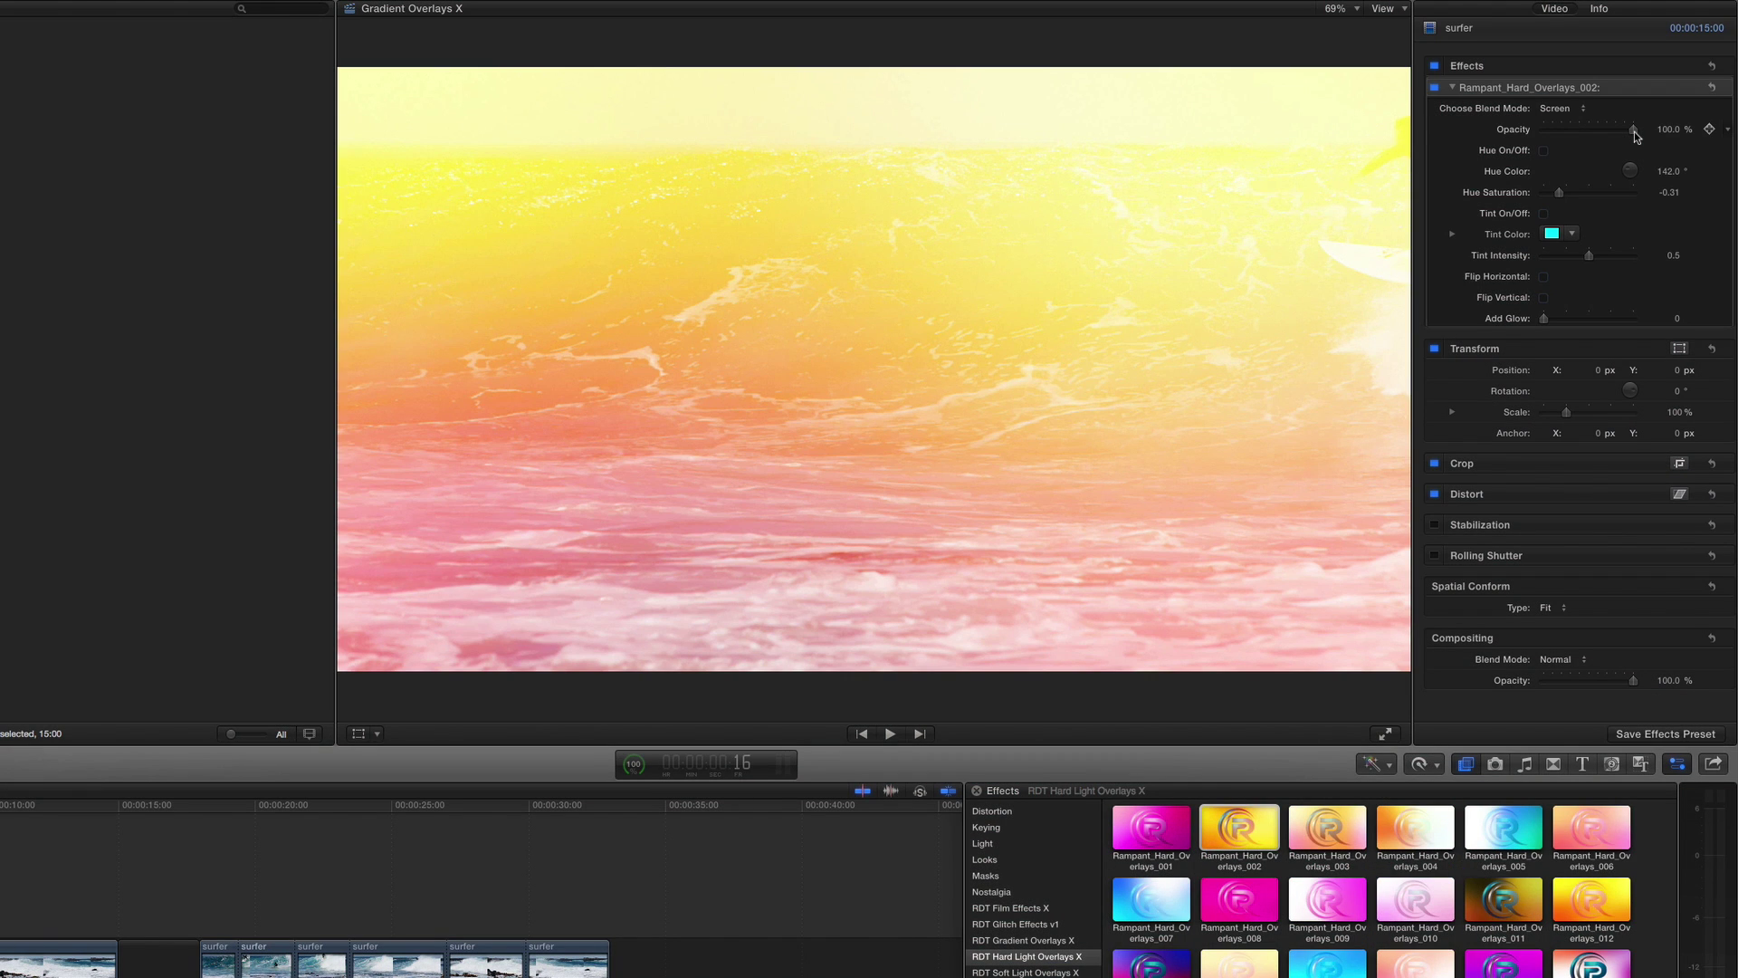
Step: Set the opacity of the first clip's Rampant_Hard_Overlays_002 effect to 40% and play the clip to review it
drag(1633, 132, 1512, 132)
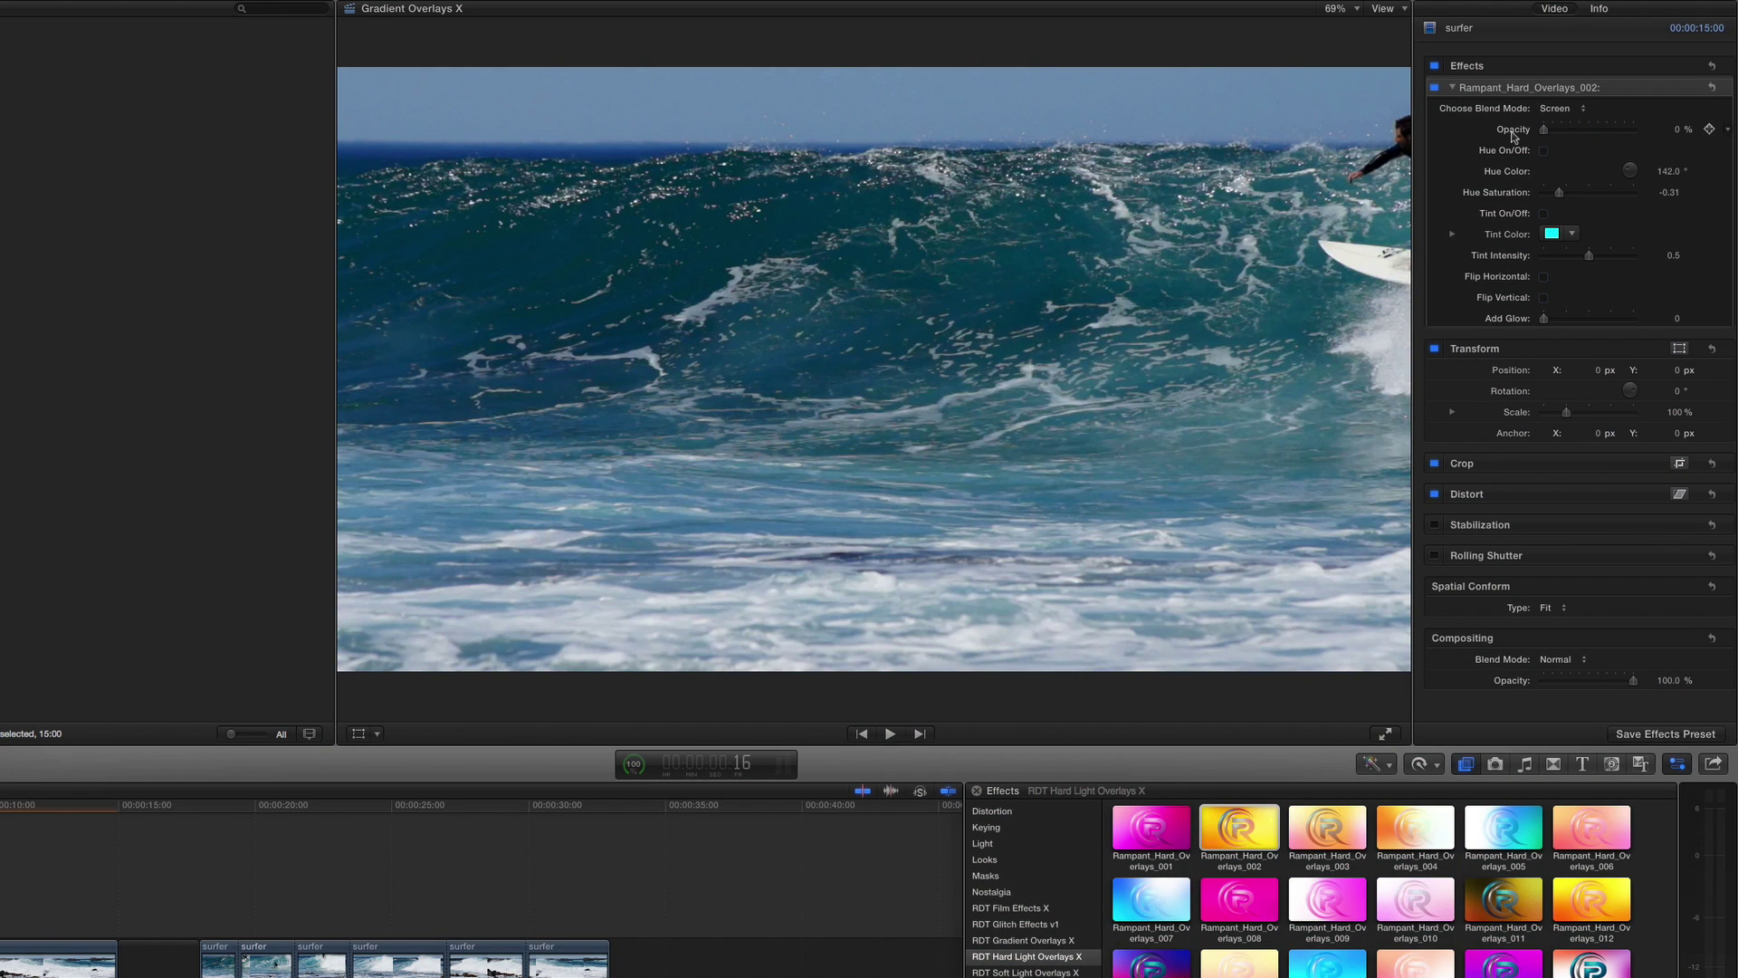
drag(1550, 132, 1582, 132)
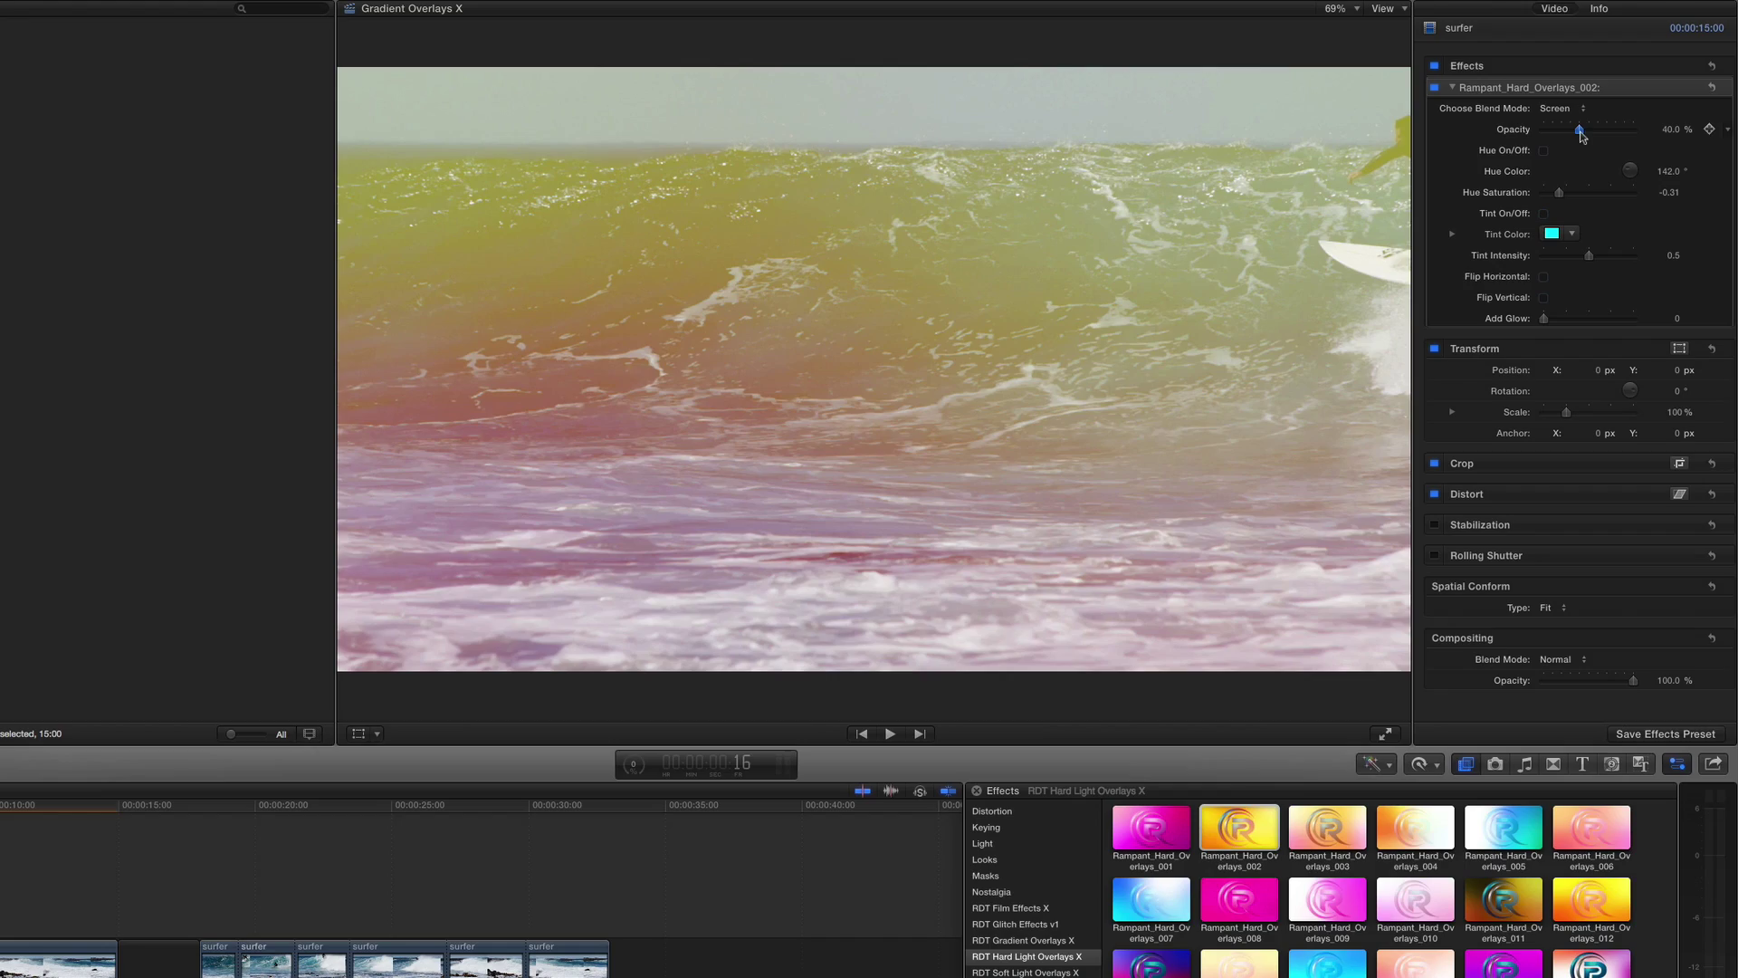
key(space)
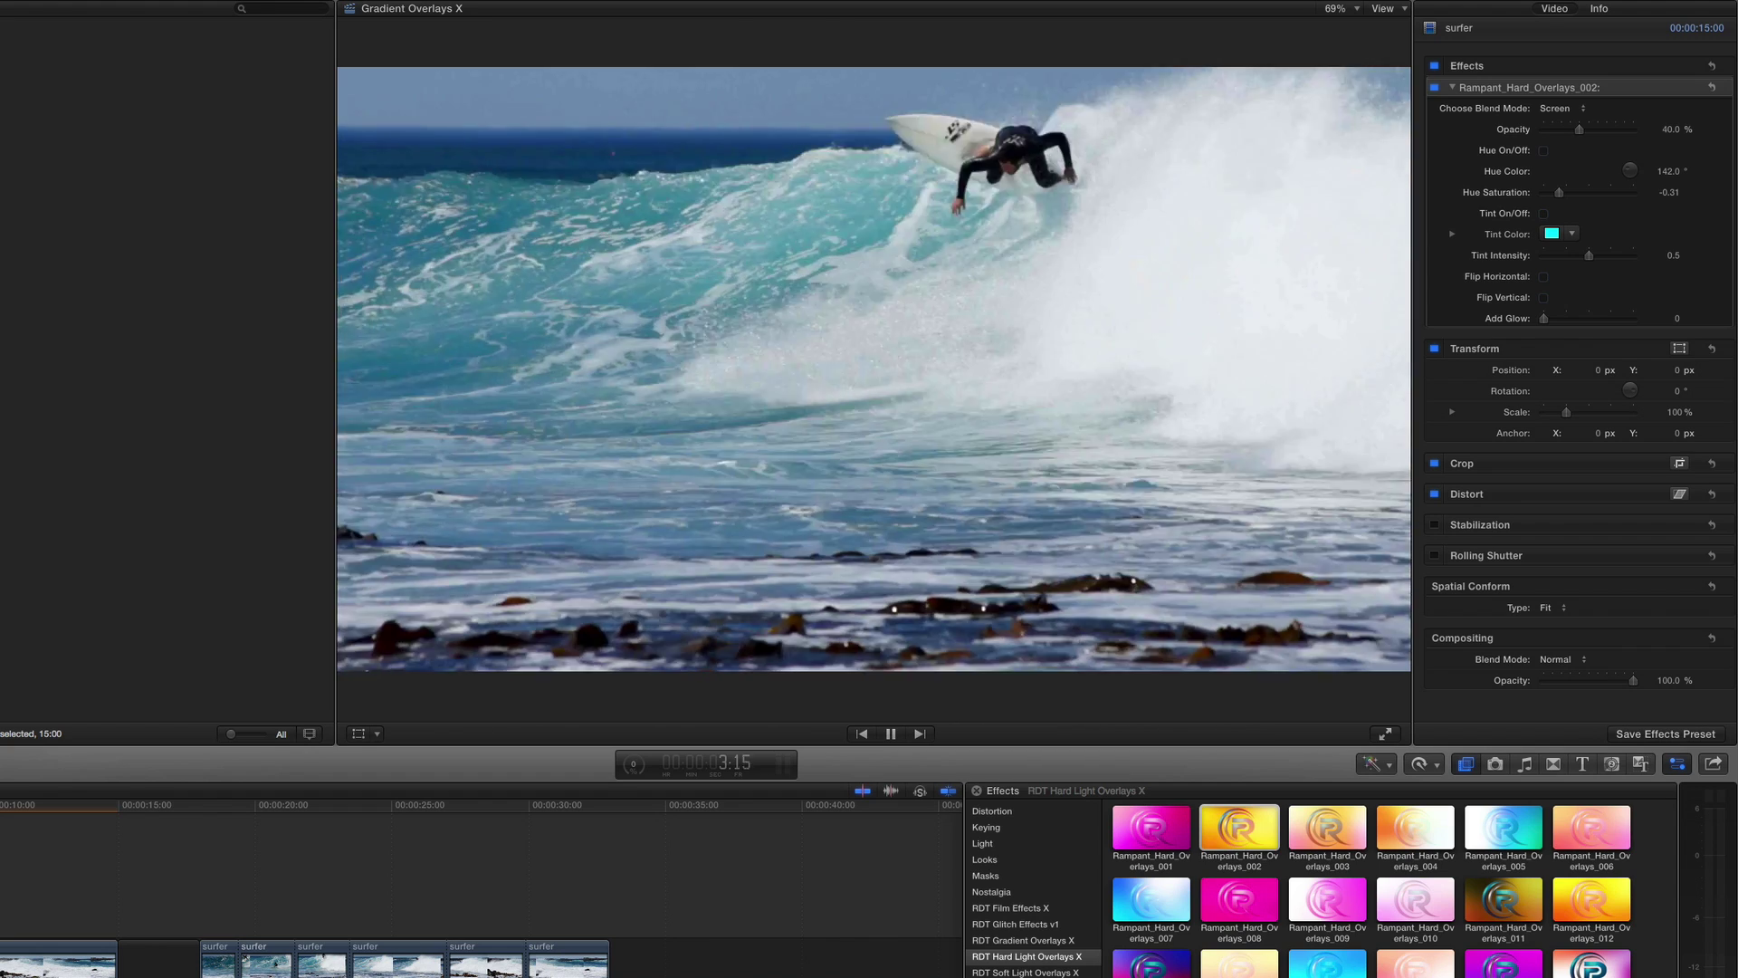
key(space)
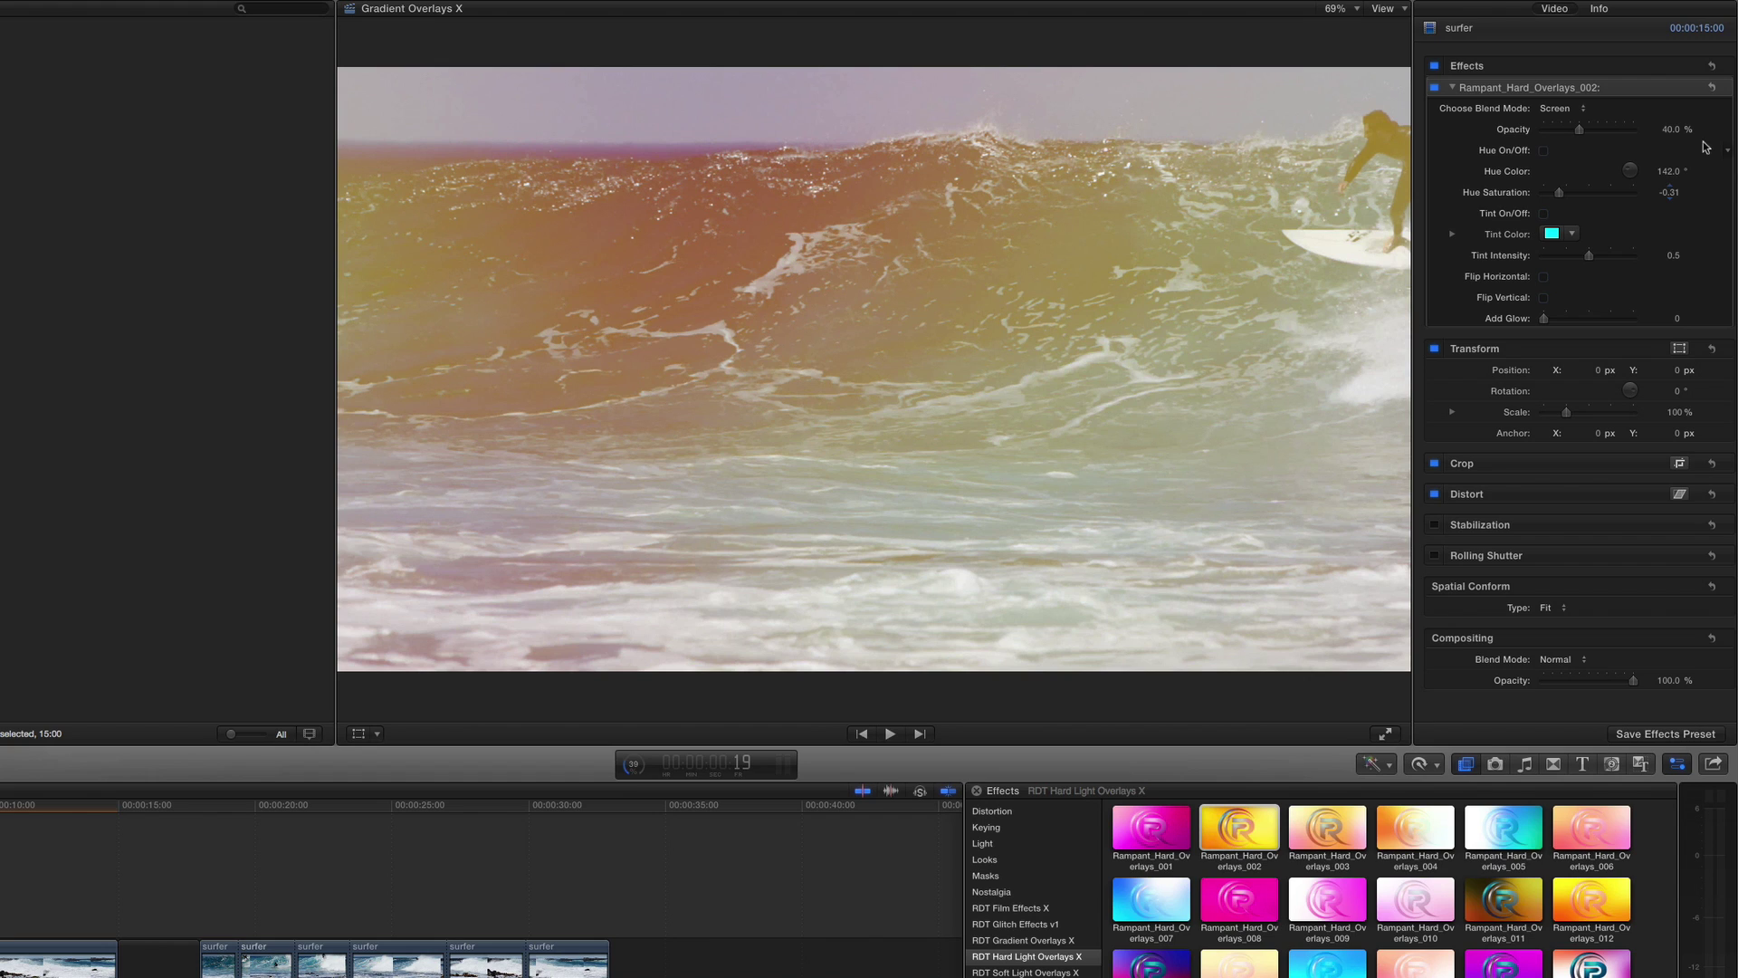
mouse_move(1711, 131)
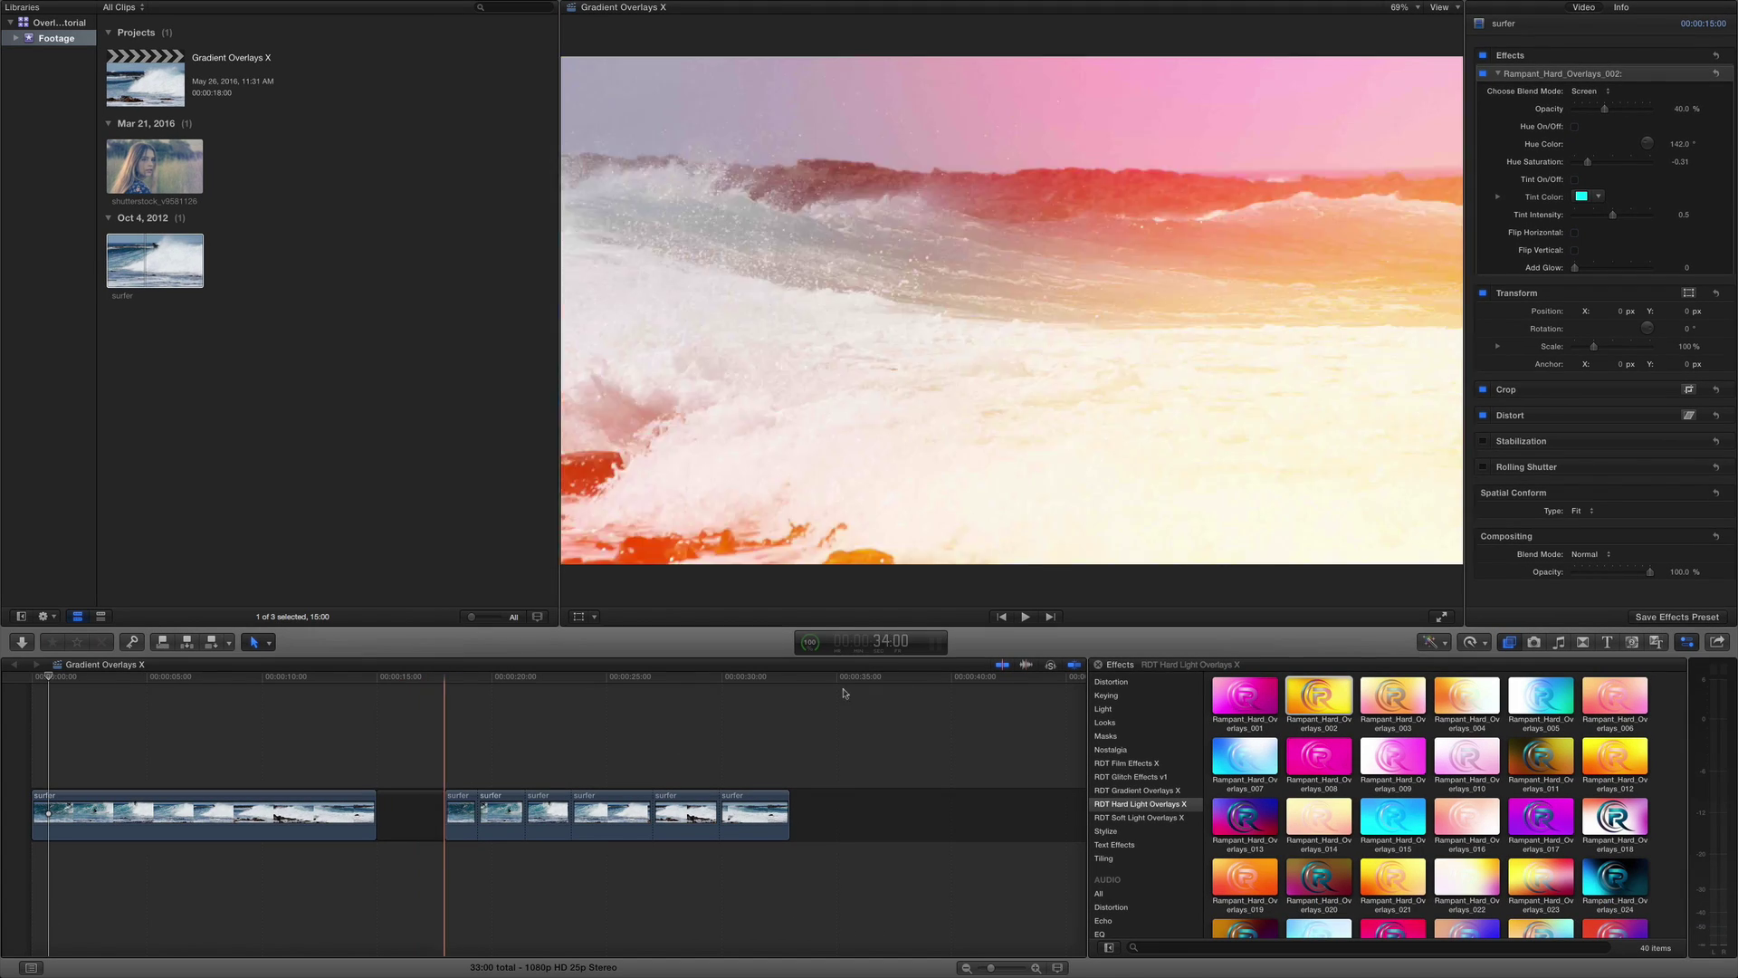
Step: Insert a gap after the last segment at 33:00 and append a third copy of the surfer footage
click(796, 678)
key(alt+w)
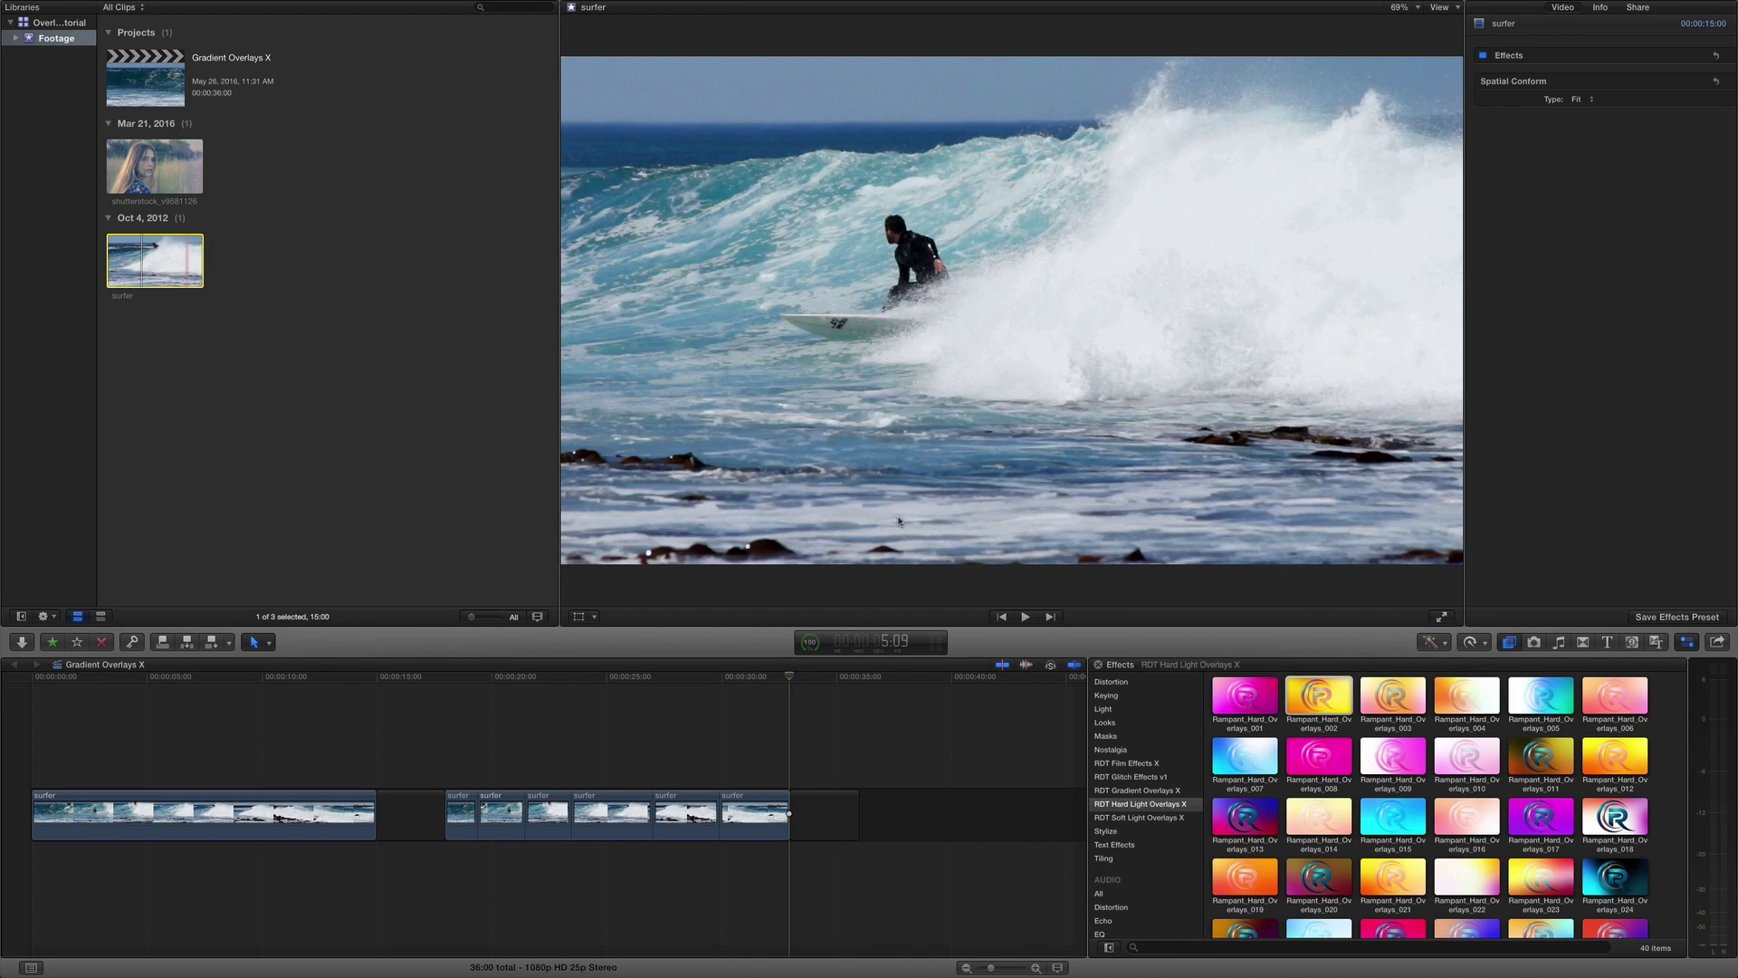
click(866, 679)
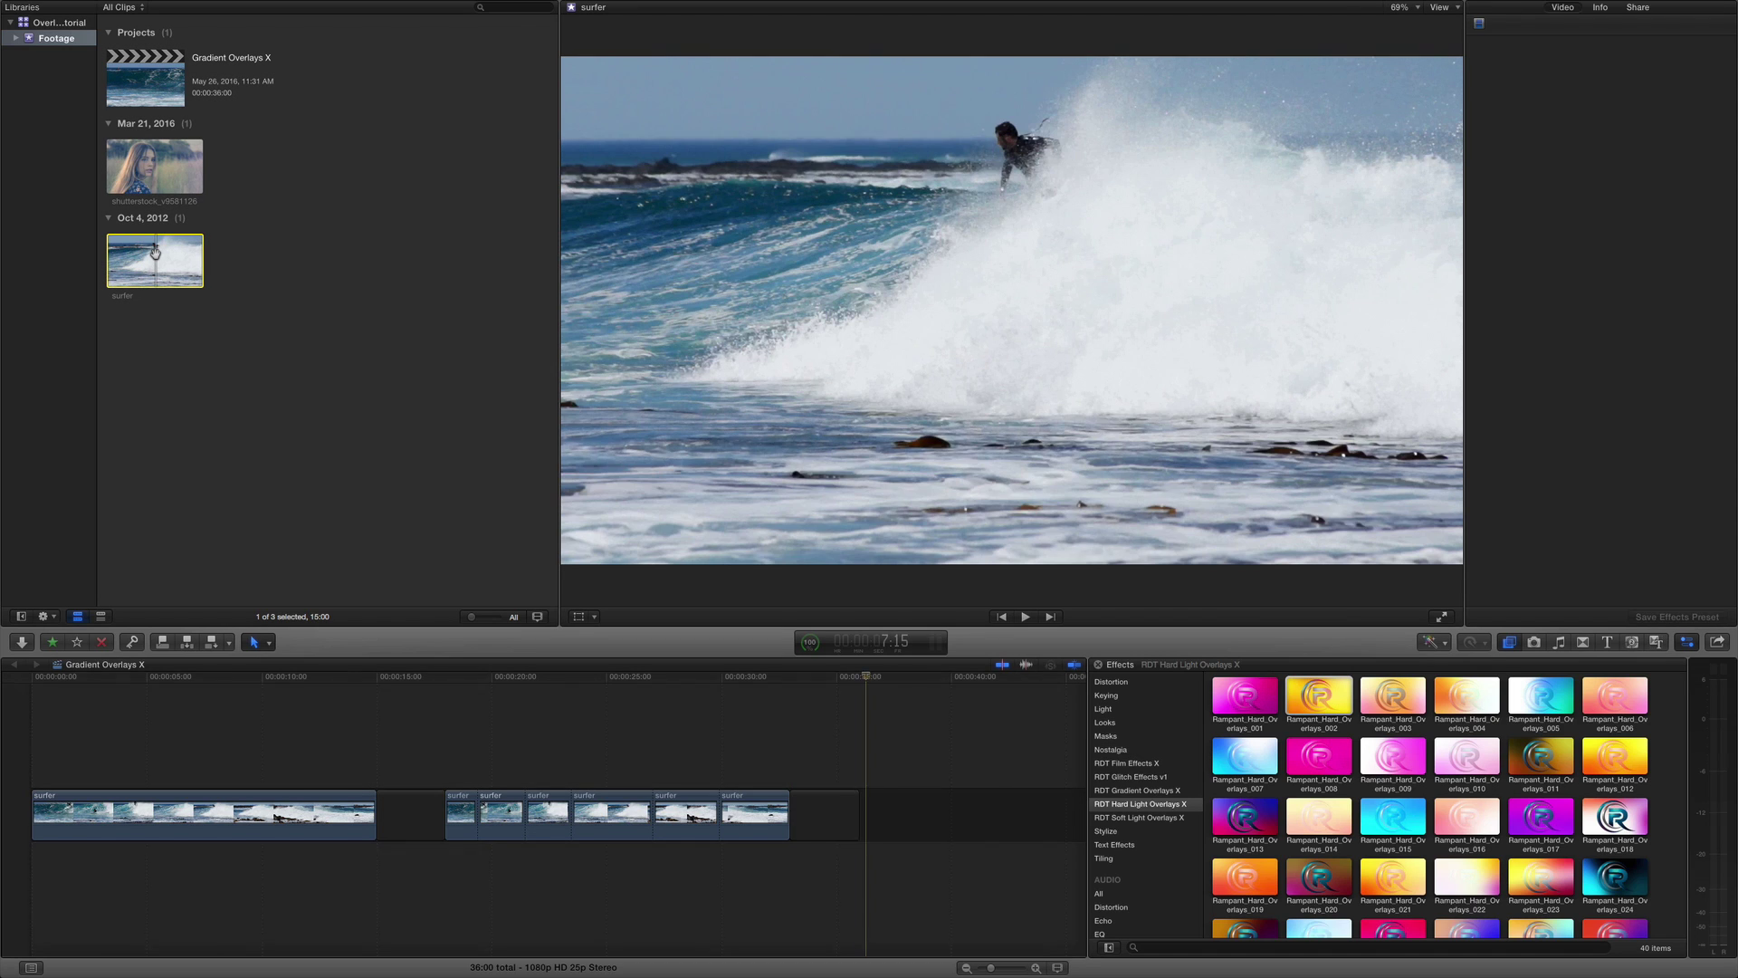
key(e)
Step: Cut the third surfer clip in two at 37:17
click(498, 684)
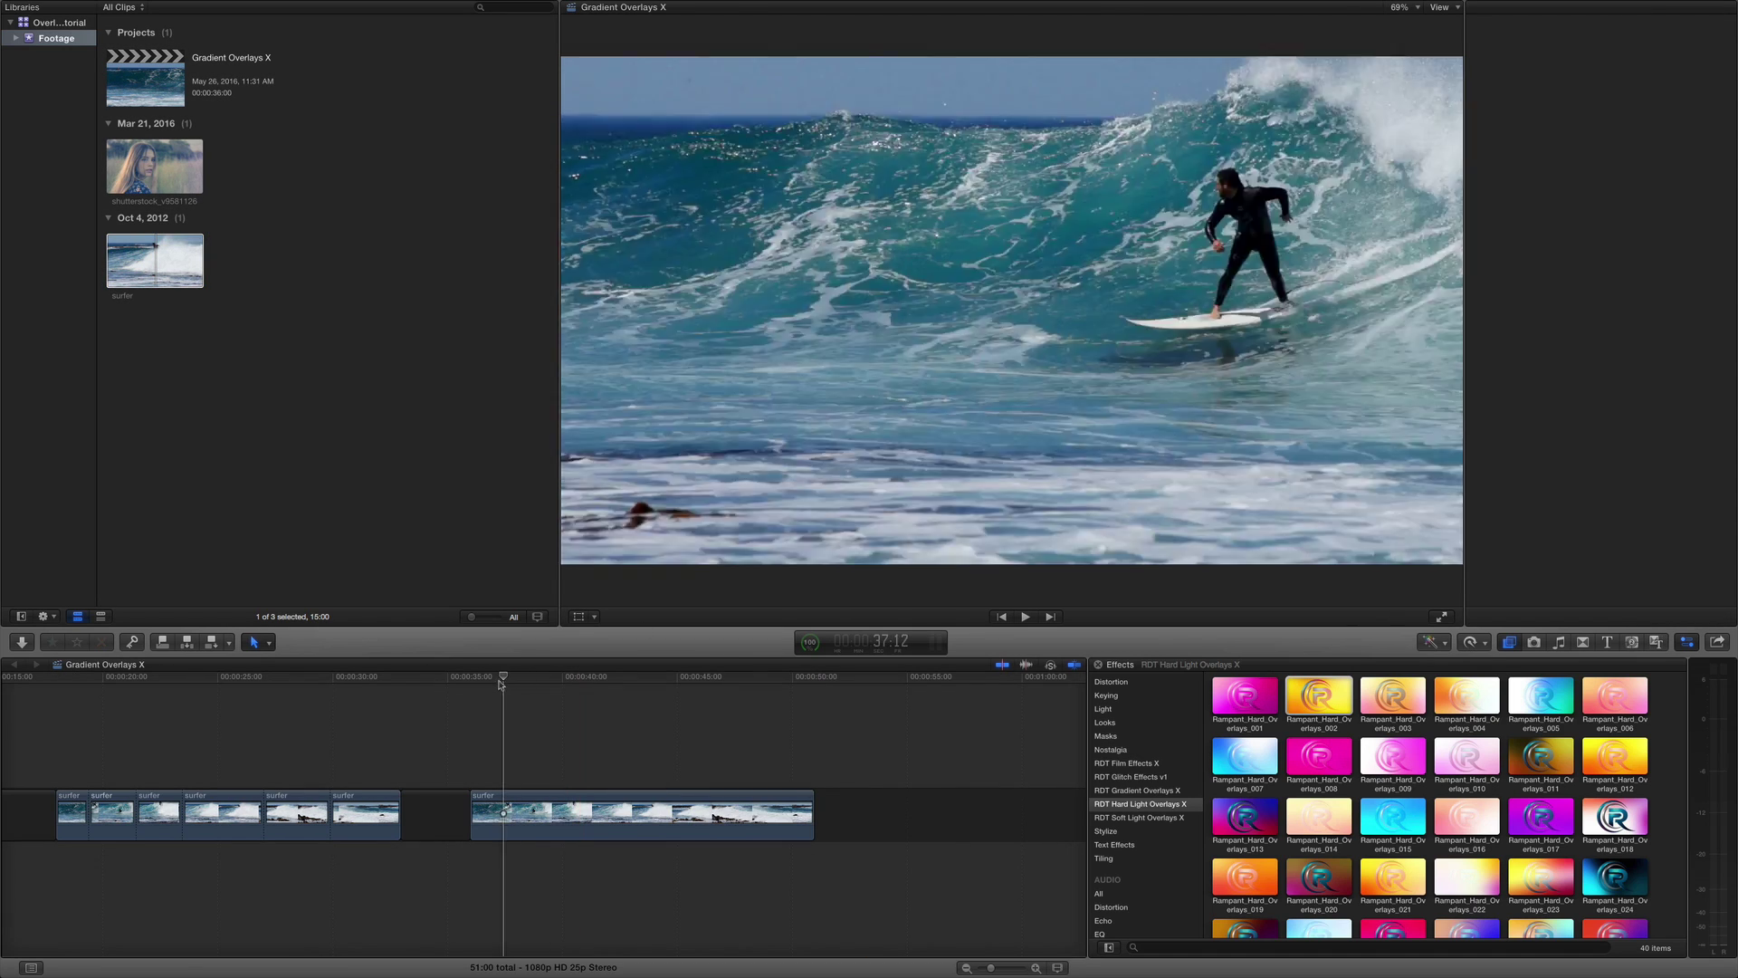
click(521, 826)
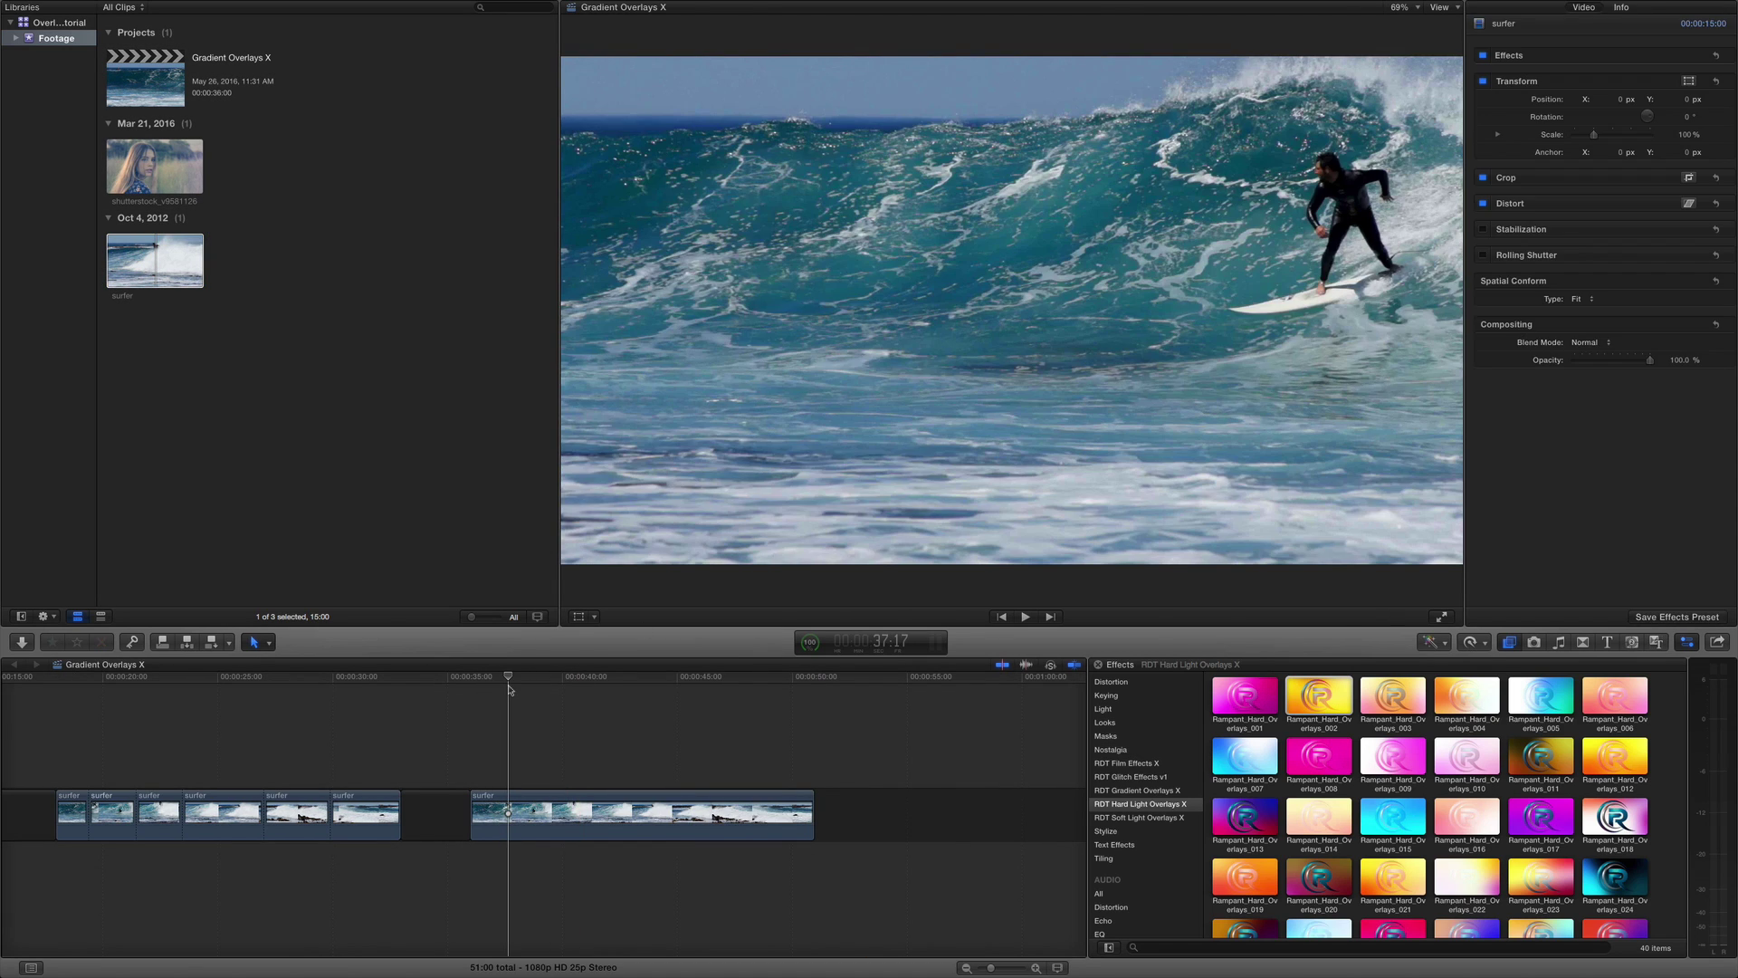
click(509, 809)
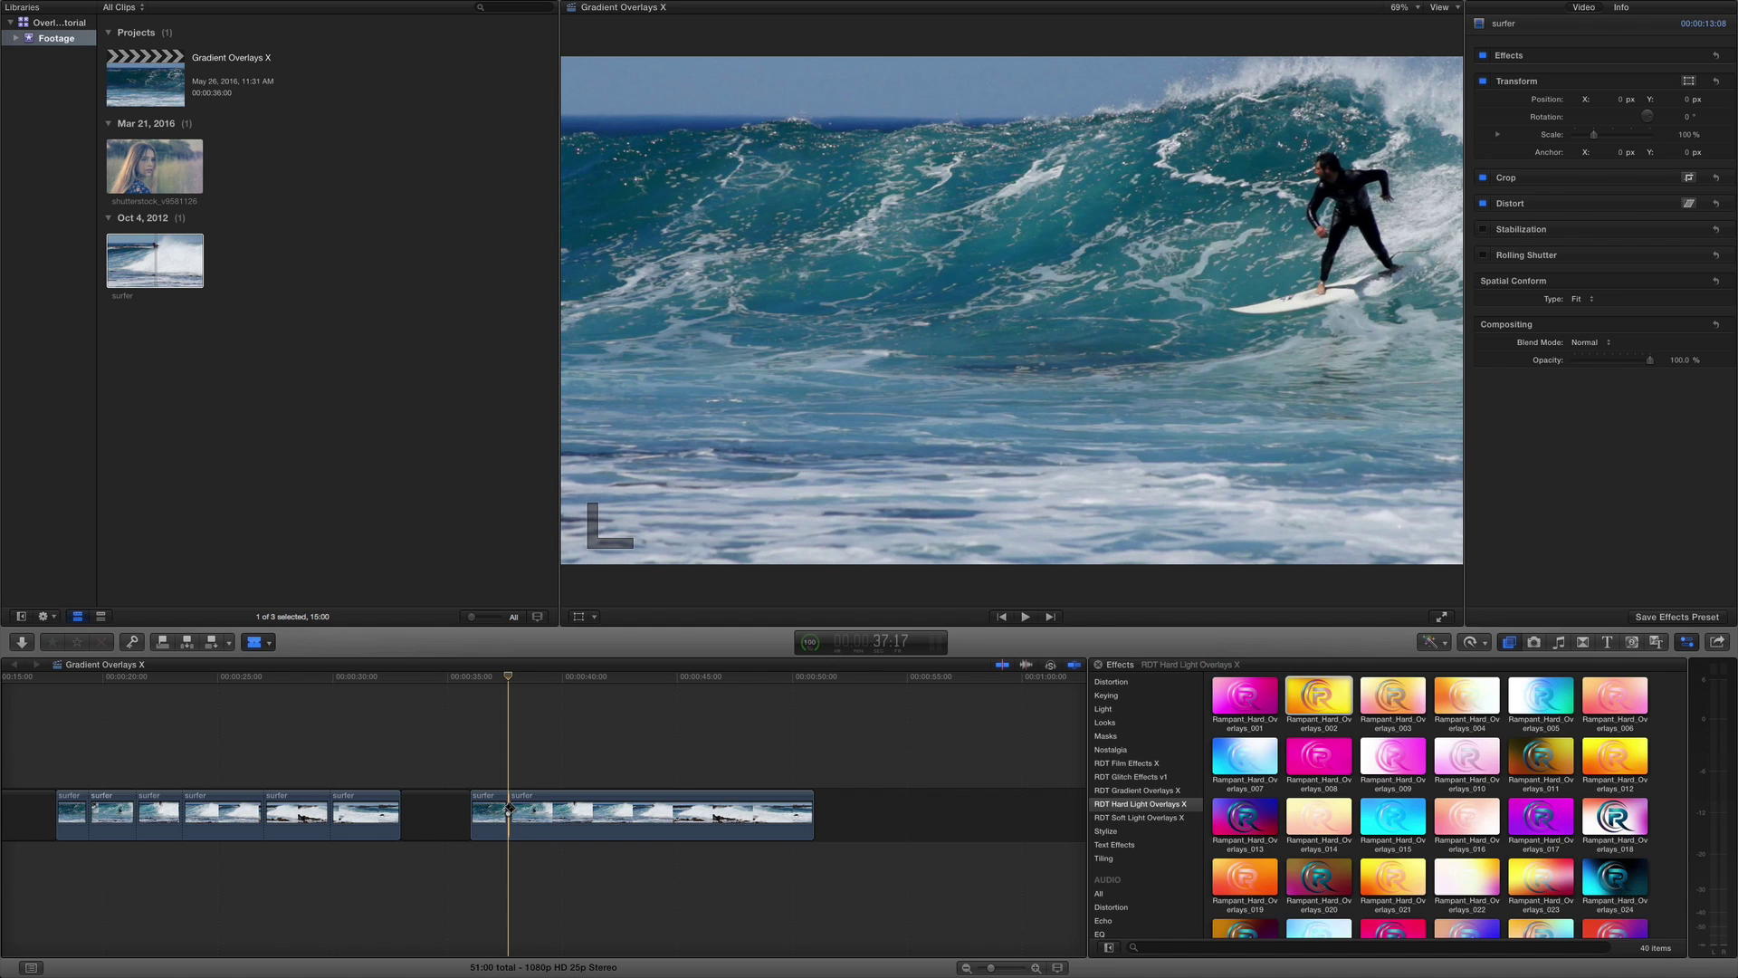
key(a)
Step: Apply Rampant_Hard_Overlays_005 to the longer segment of the third surfer clip and play across the cut to review it
click(543, 815)
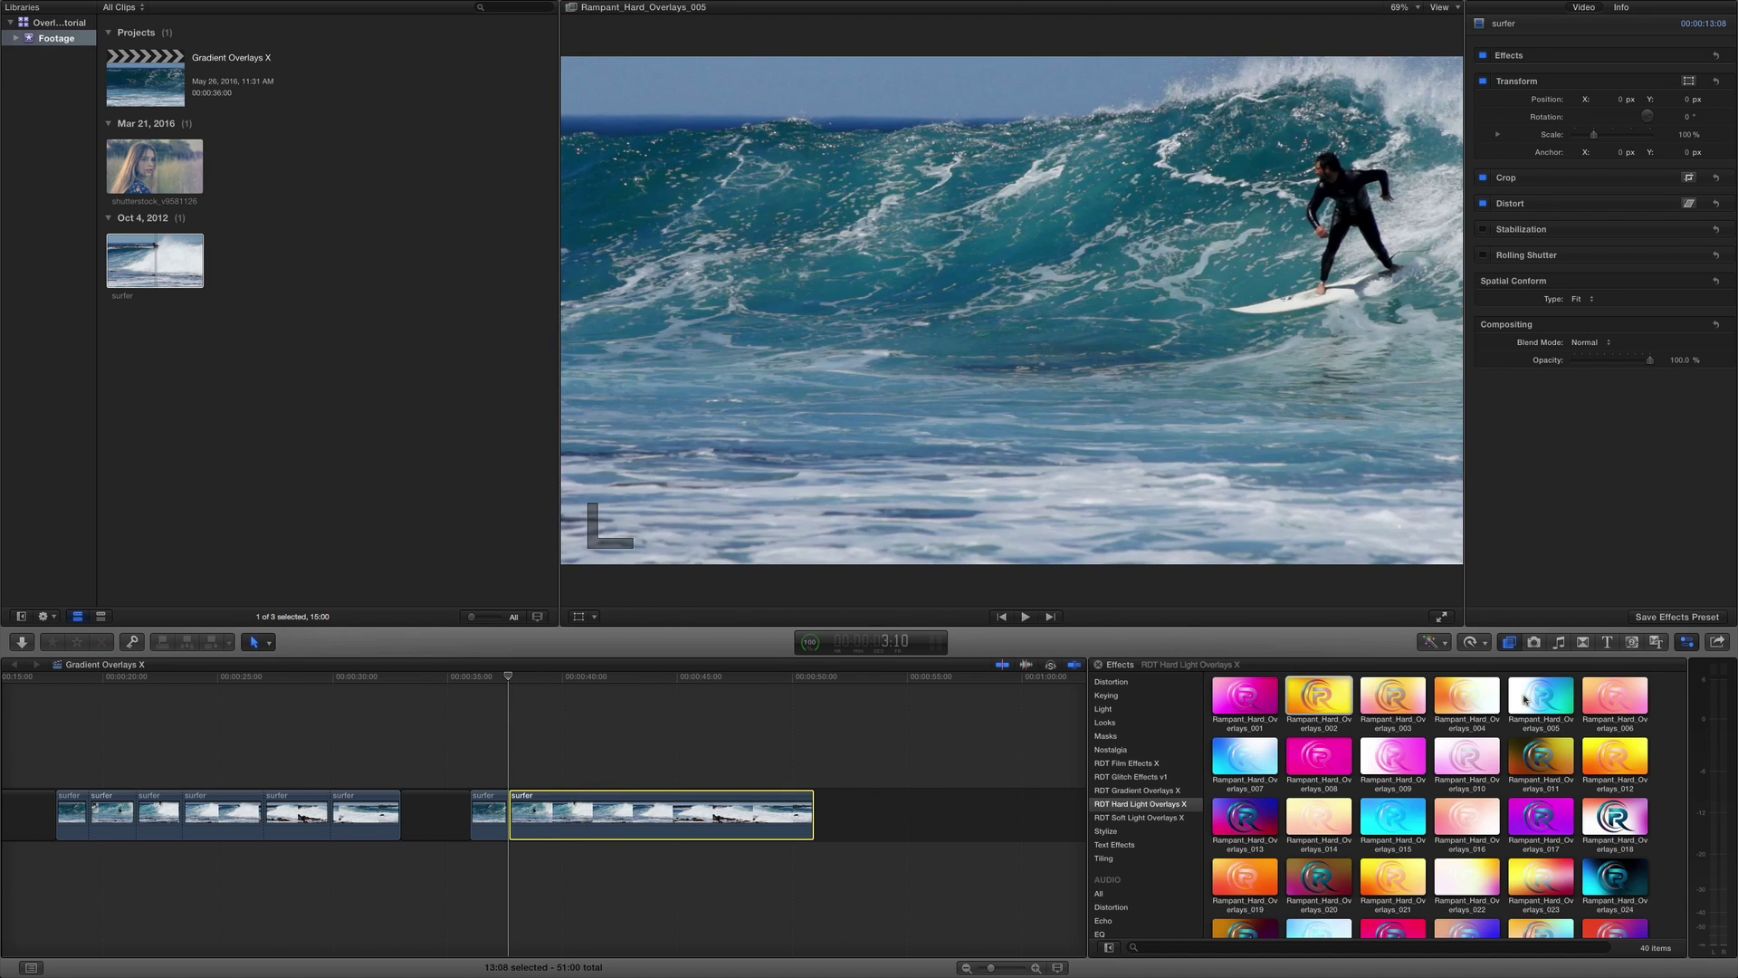
double_click(1525, 699)
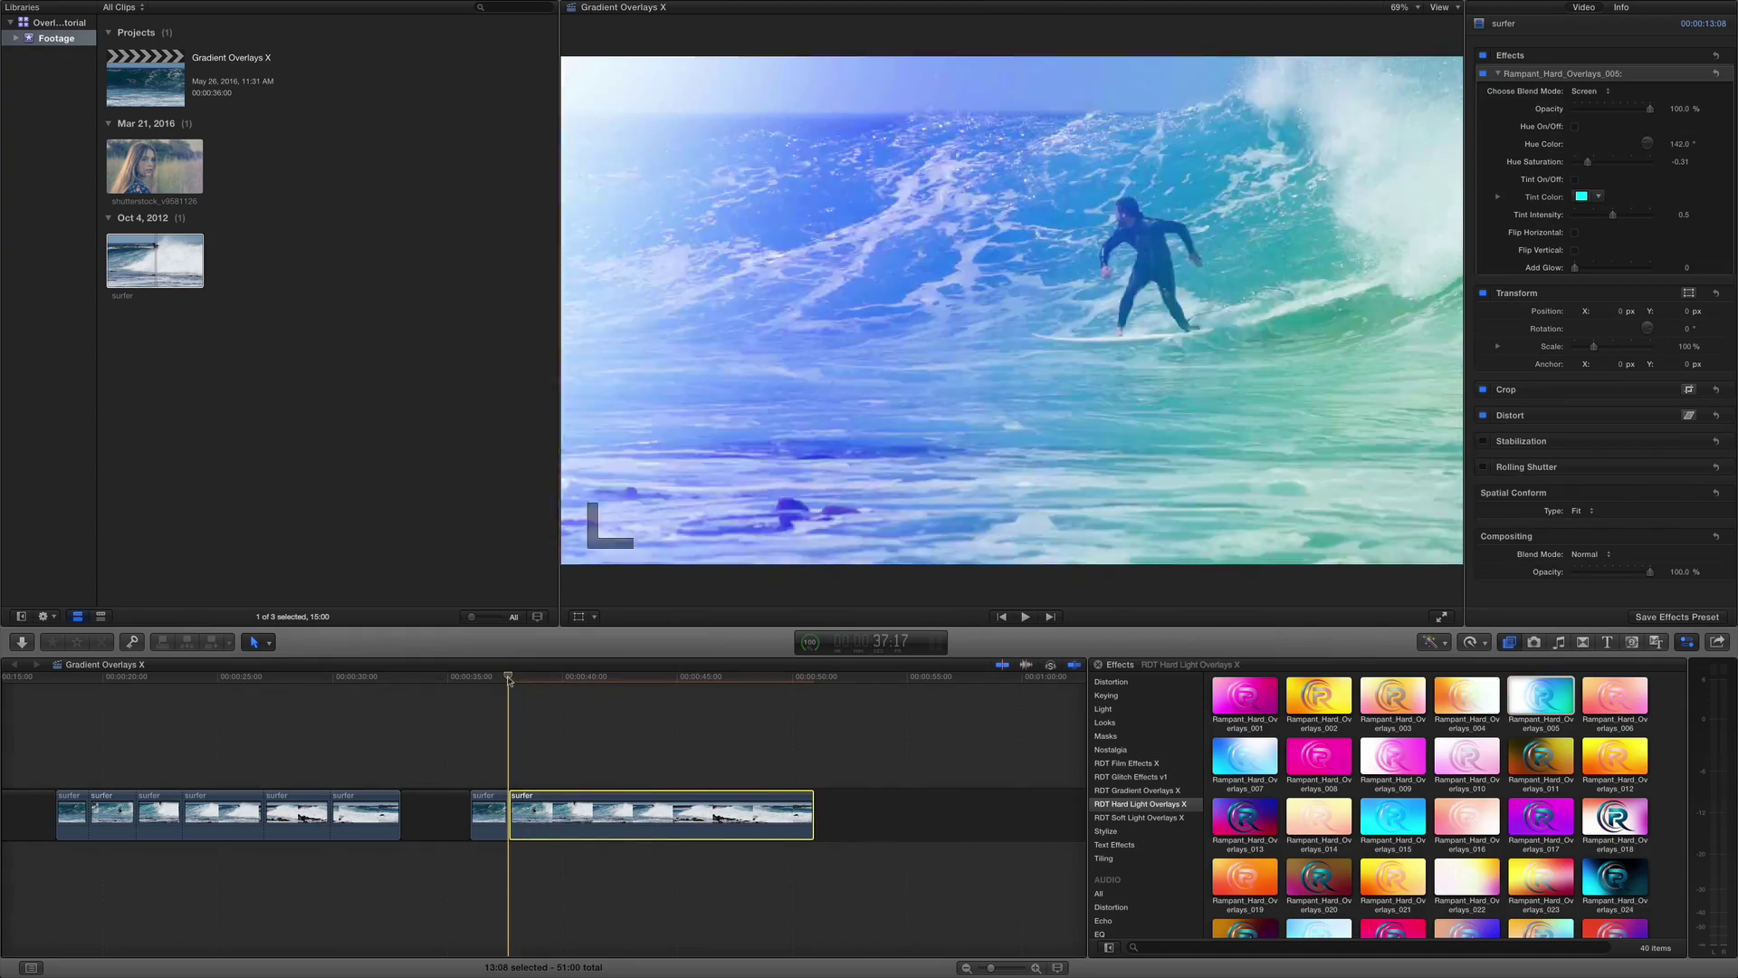
click(490, 679)
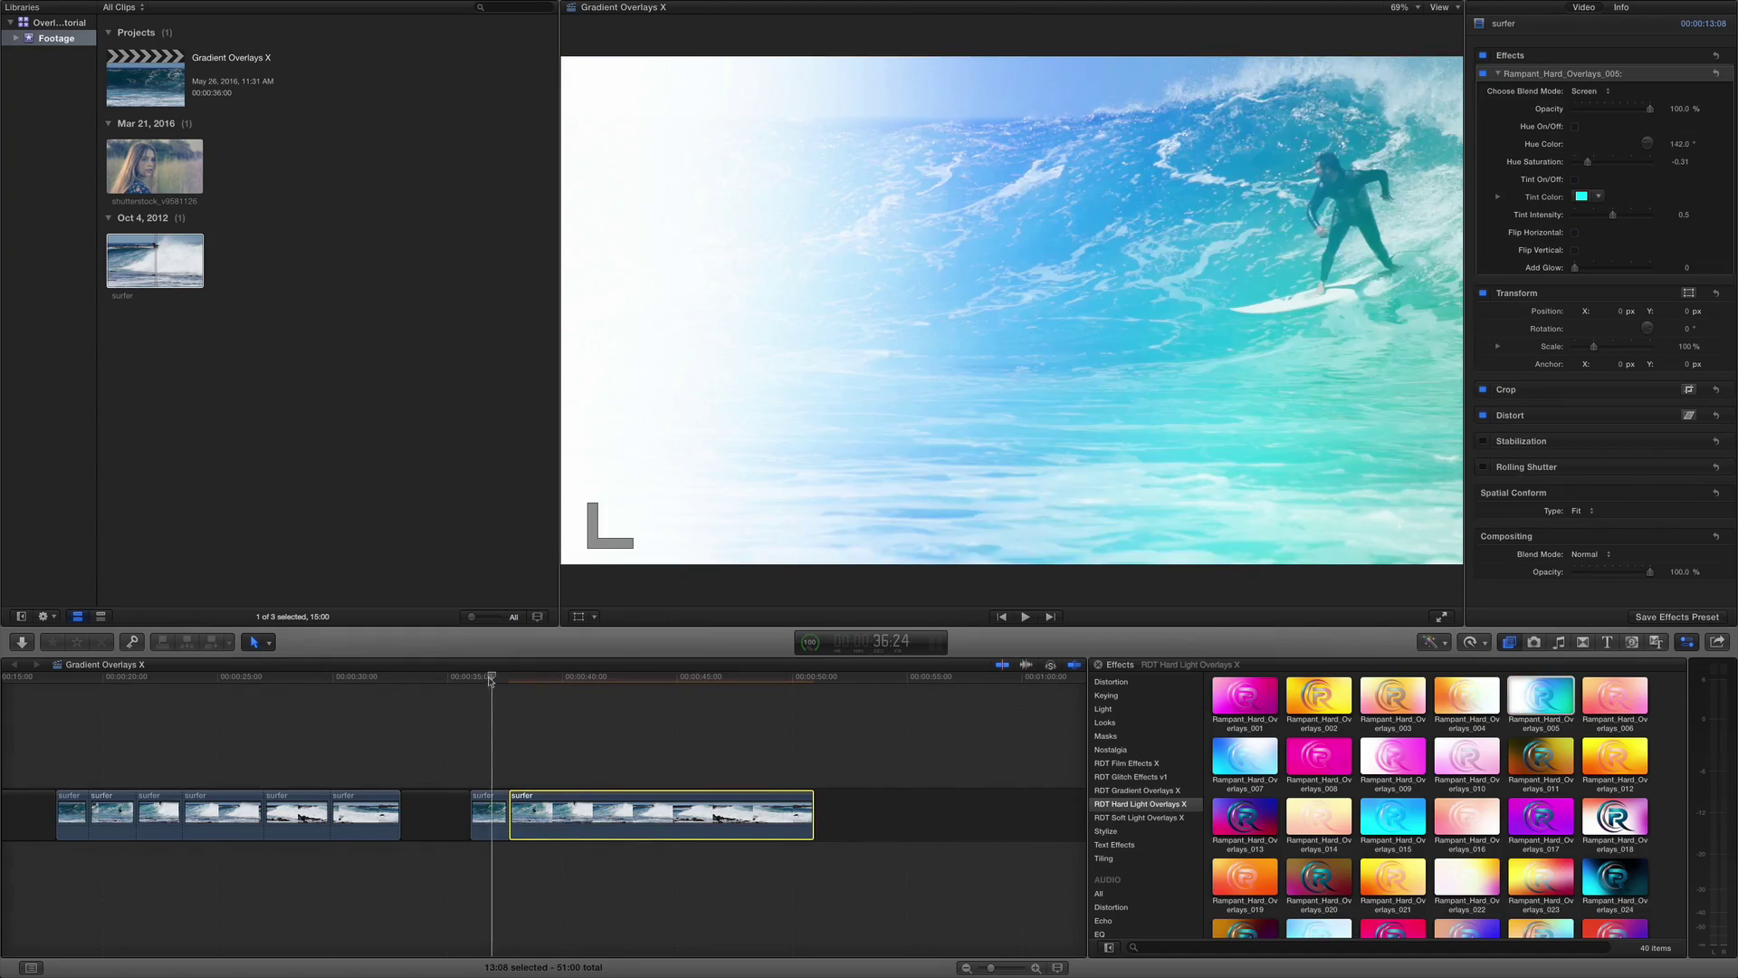
key(space)
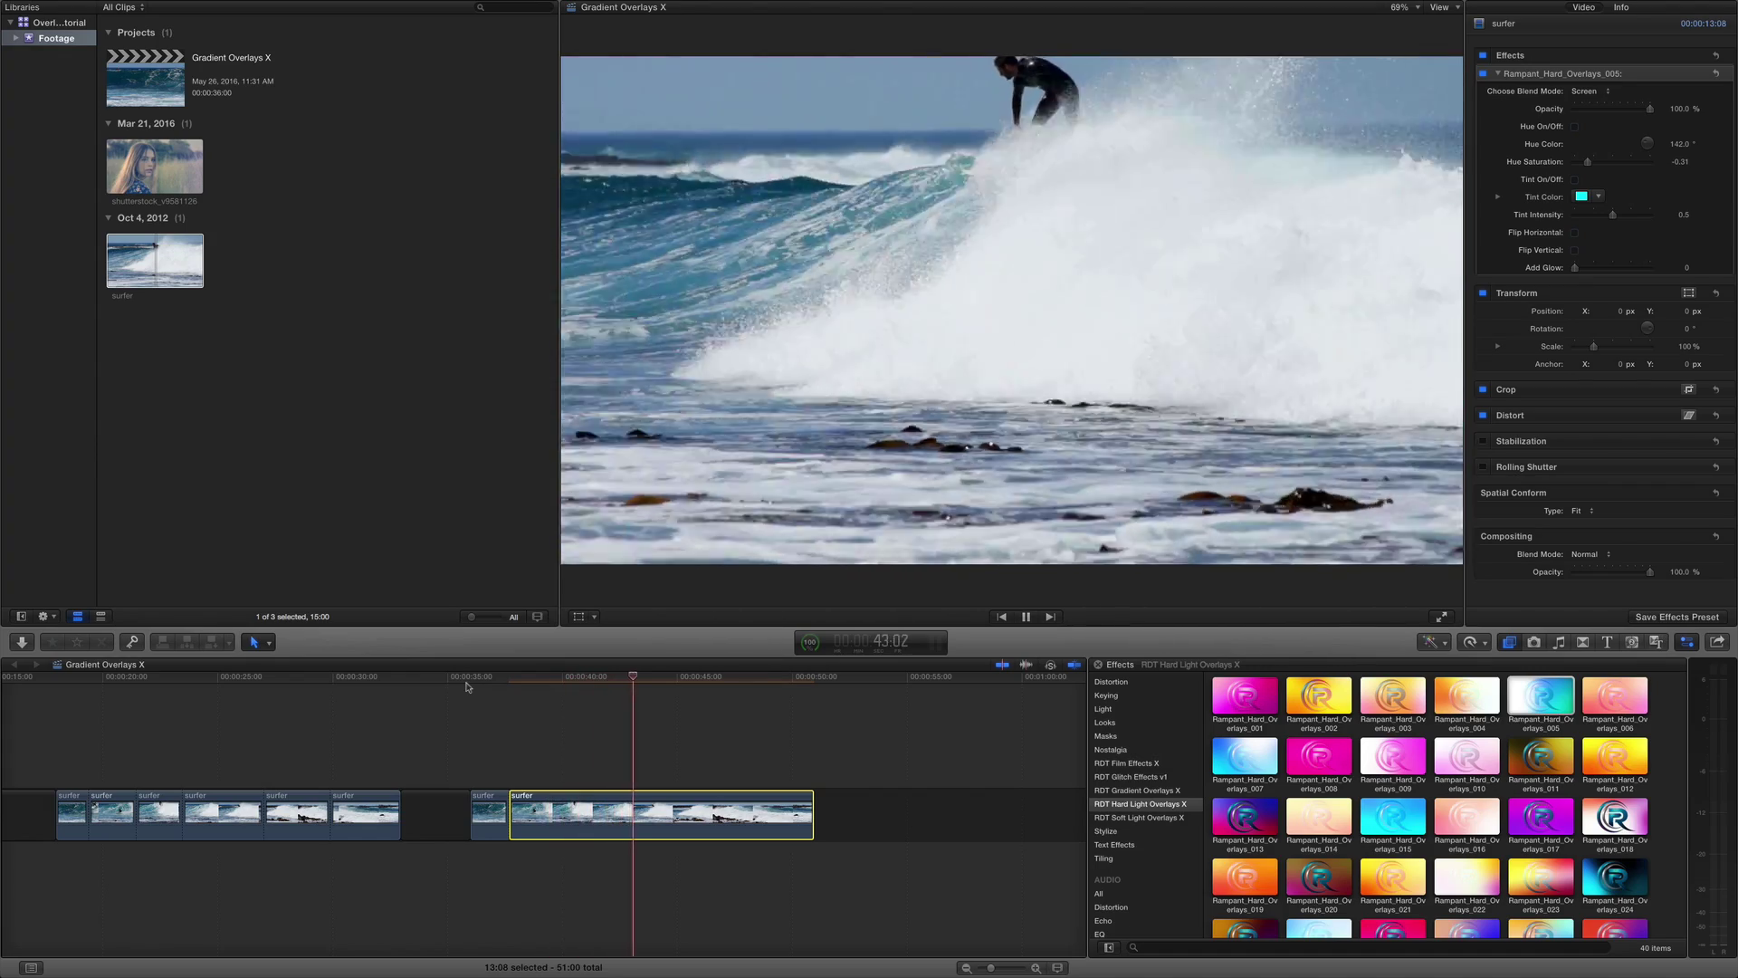
key(space)
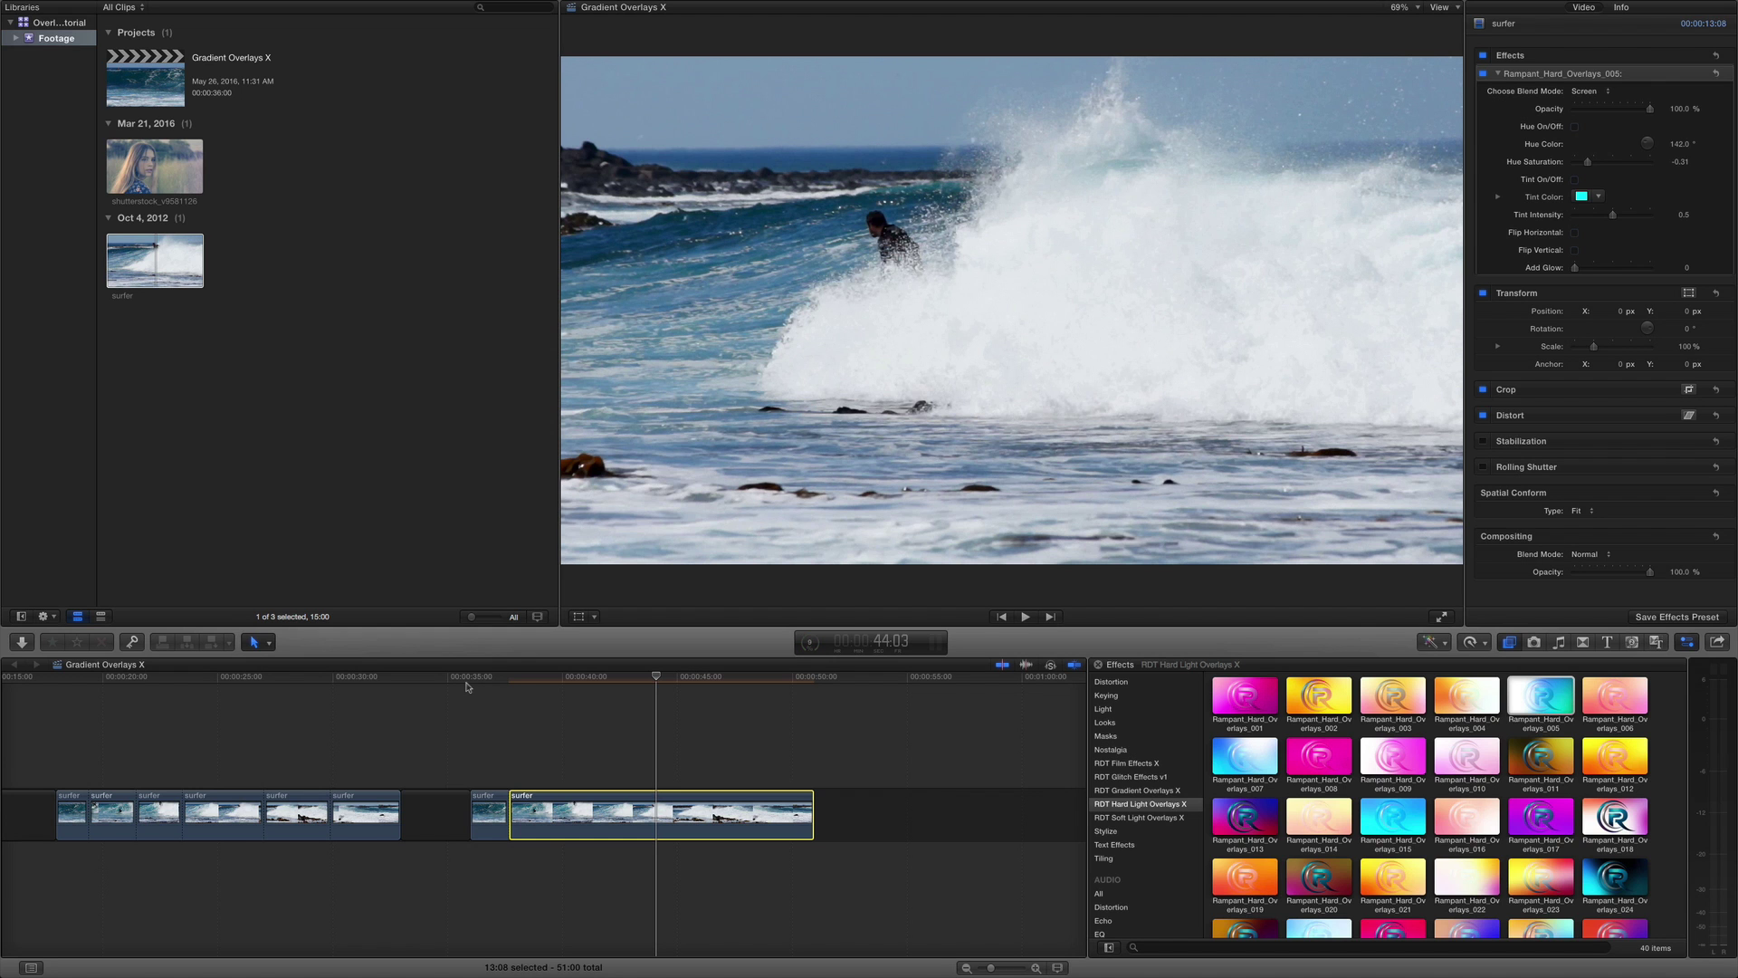
Step: Keyframe the opacity of the third surfer clip's Rampant_Hard_Overlays_005 effect from 0% at 37:17 to 100% at 38:02
click(508, 679)
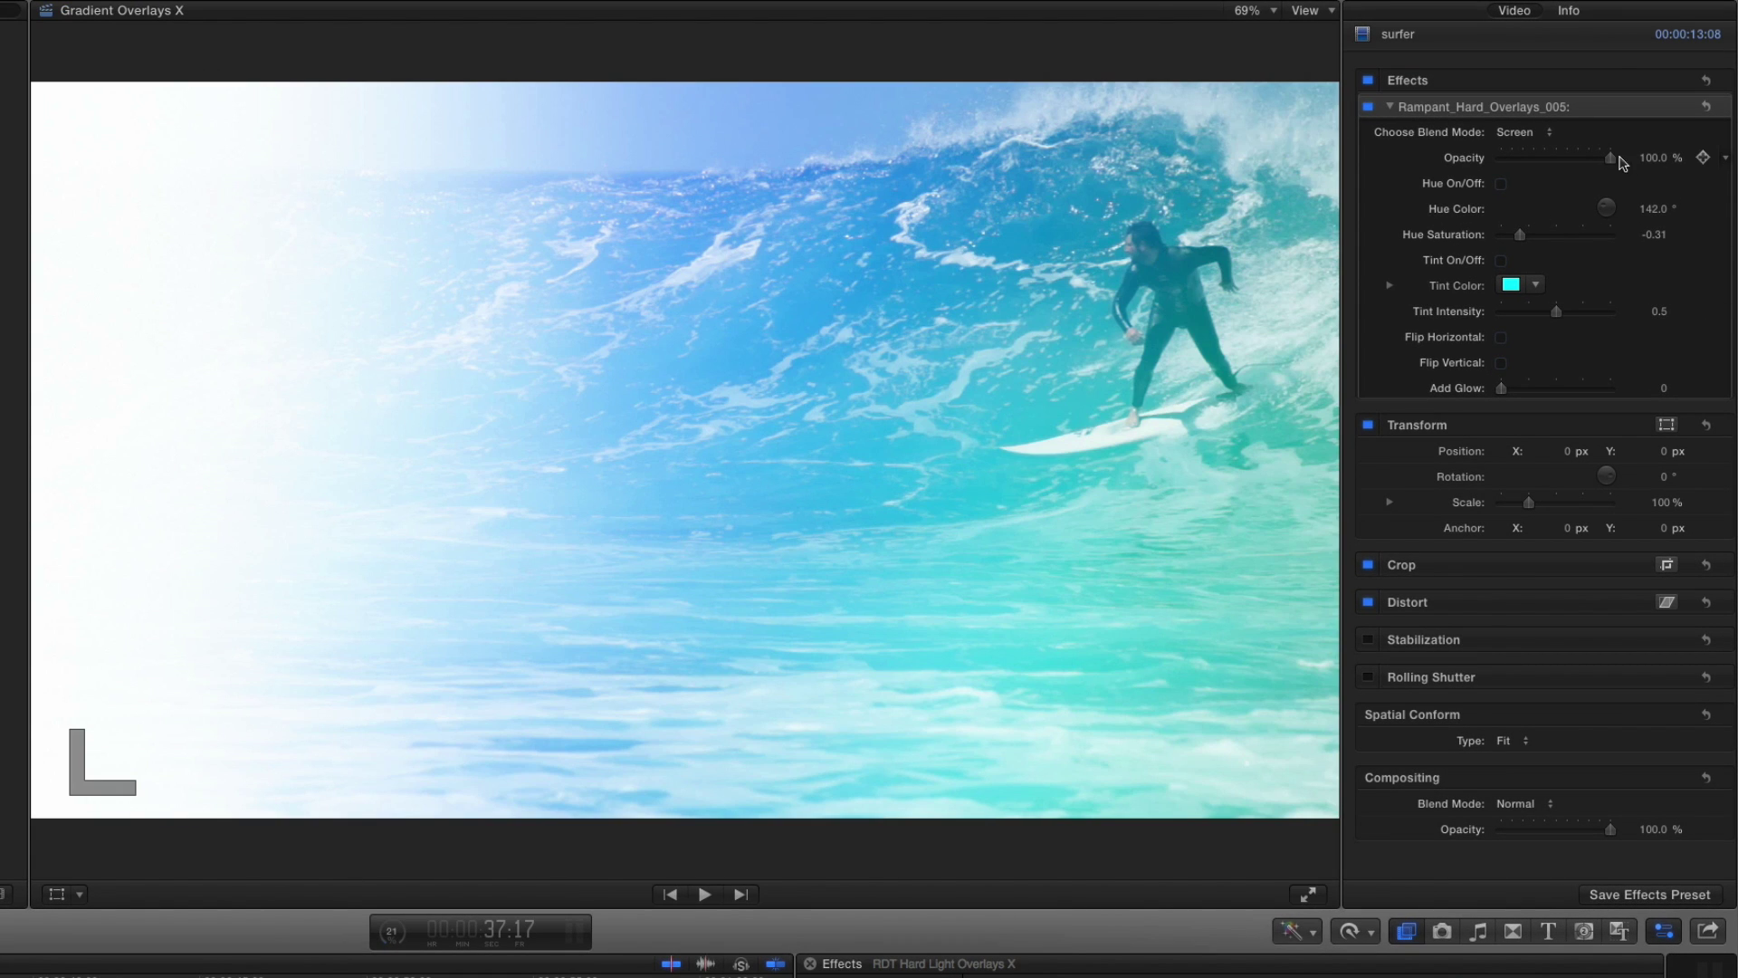
drag(1612, 160, 1483, 169)
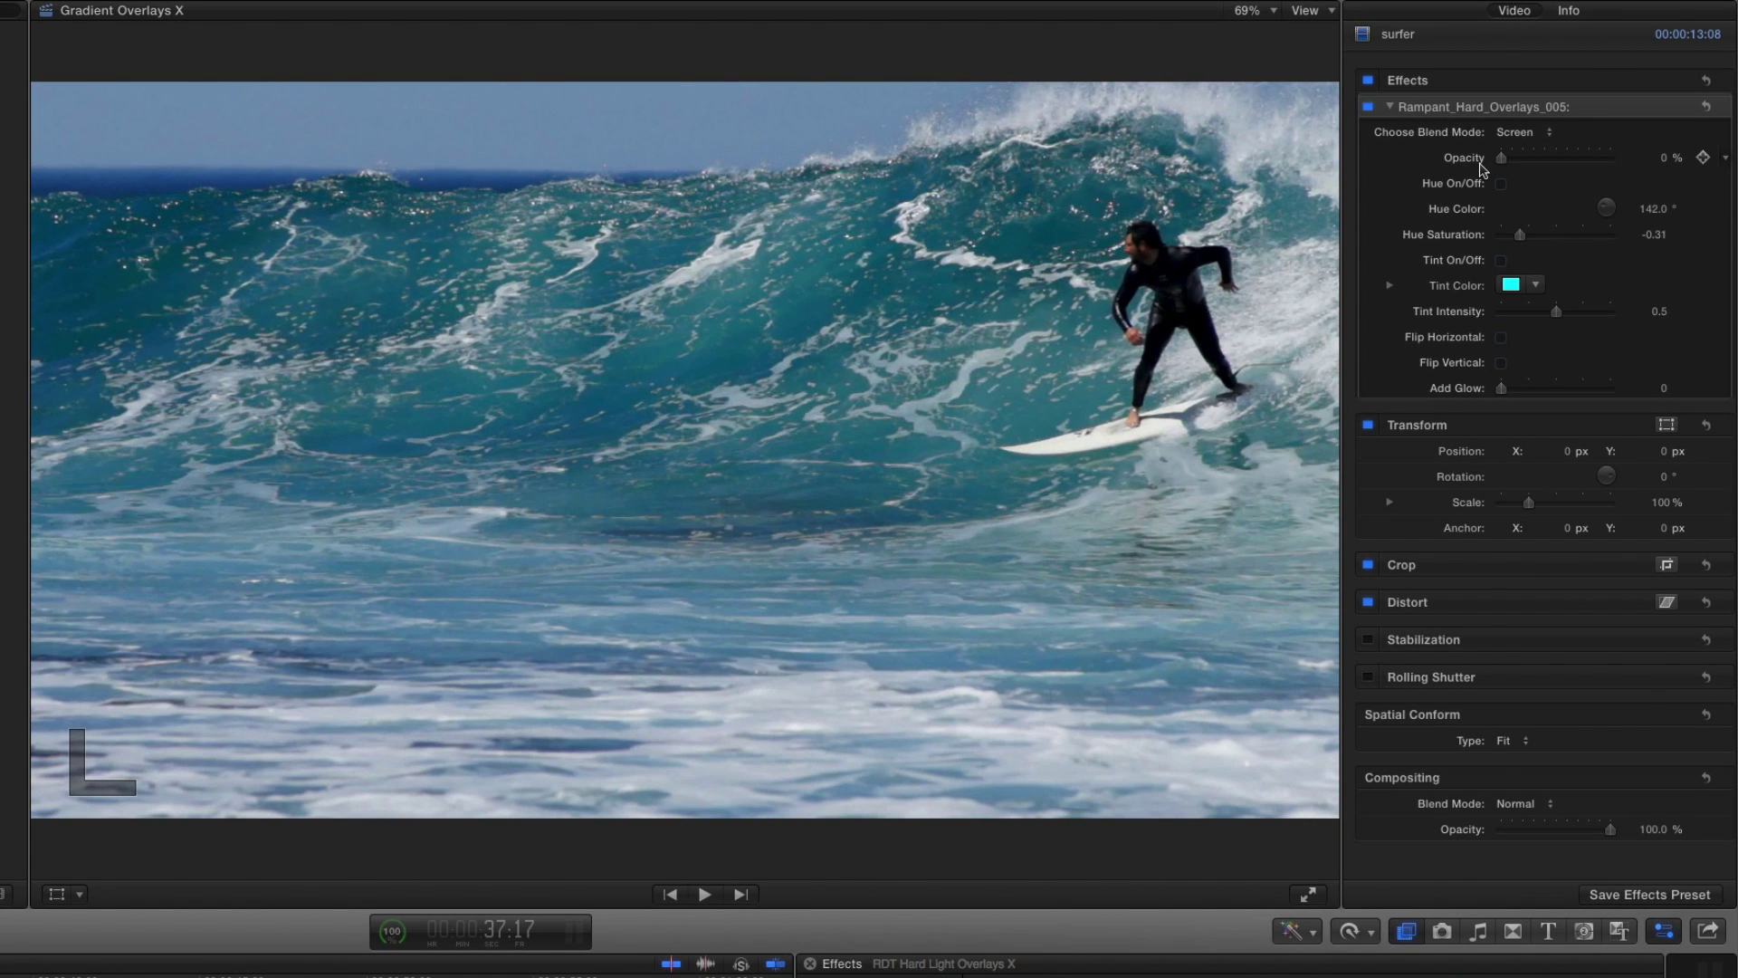
click(1703, 158)
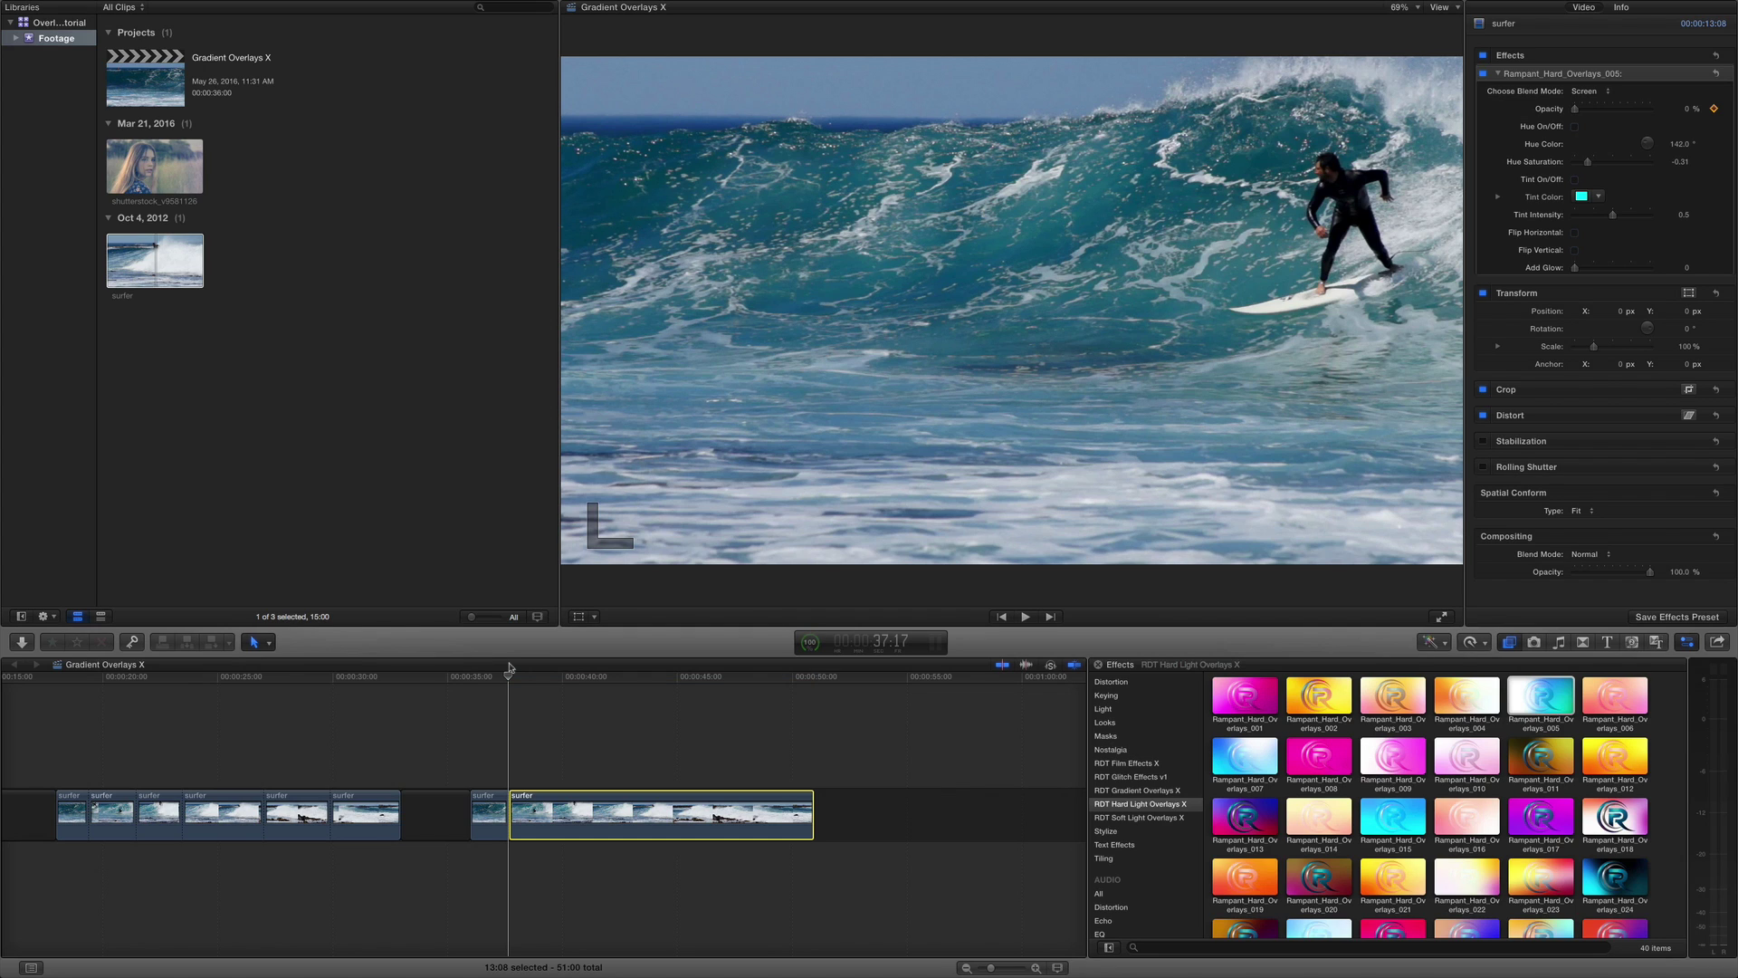
drag(510, 668, 514, 669)
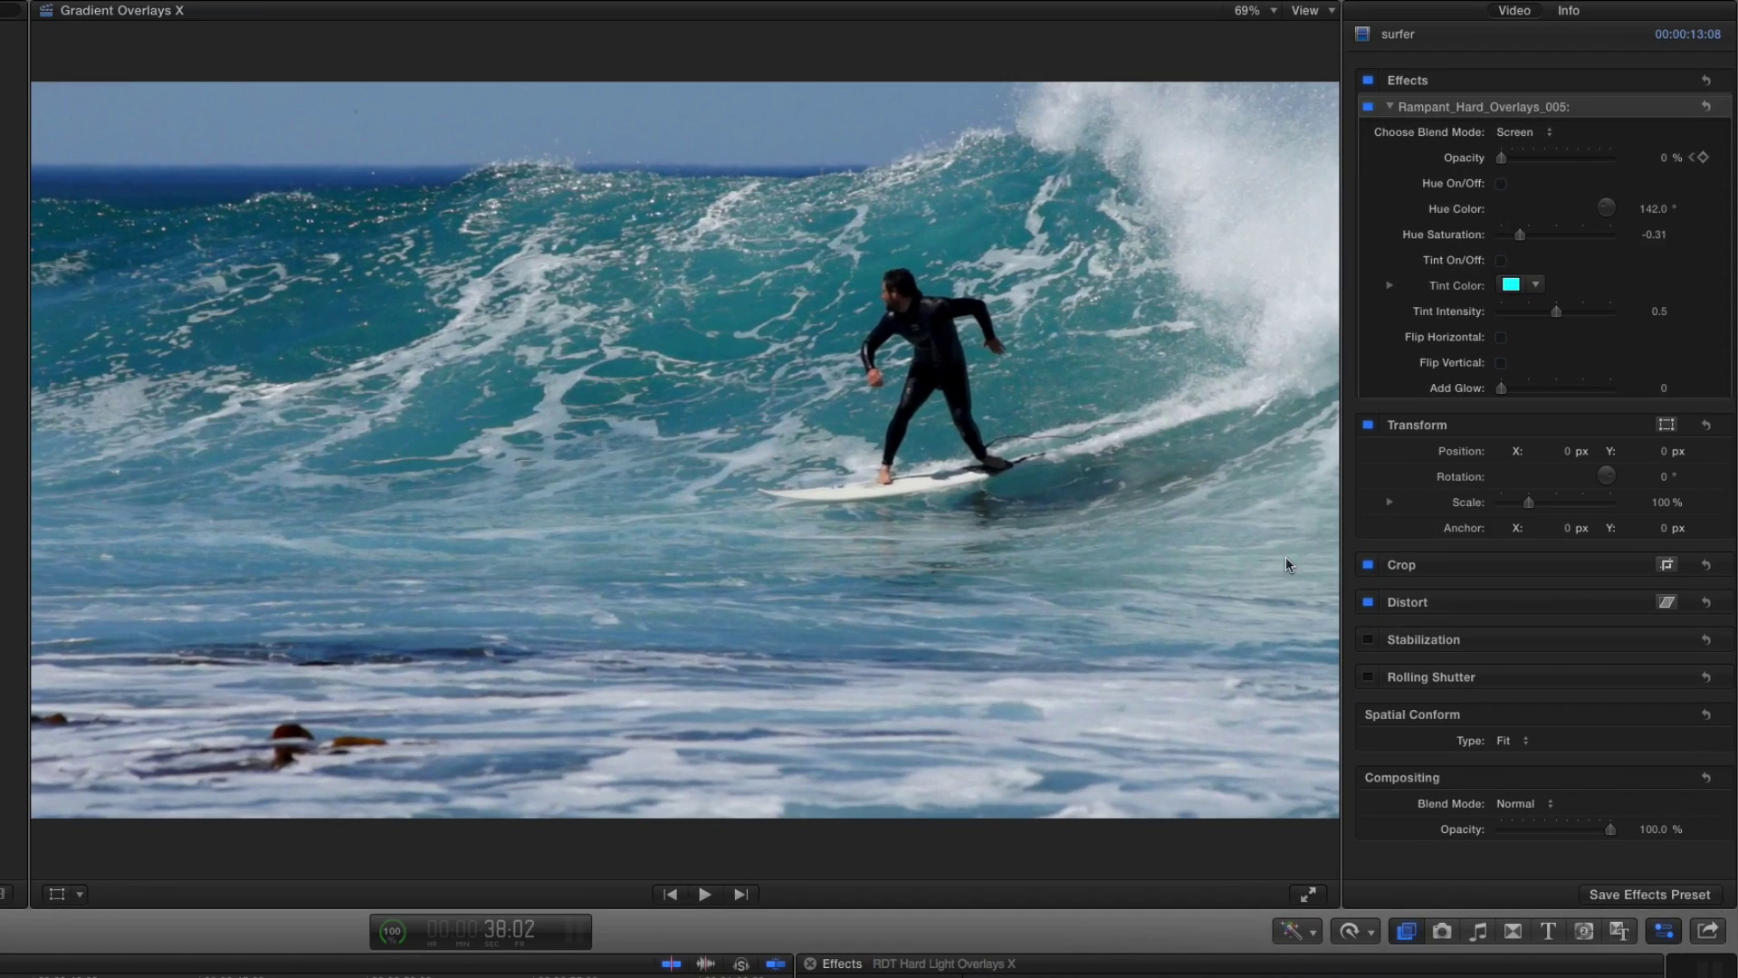
drag(1503, 160, 1644, 165)
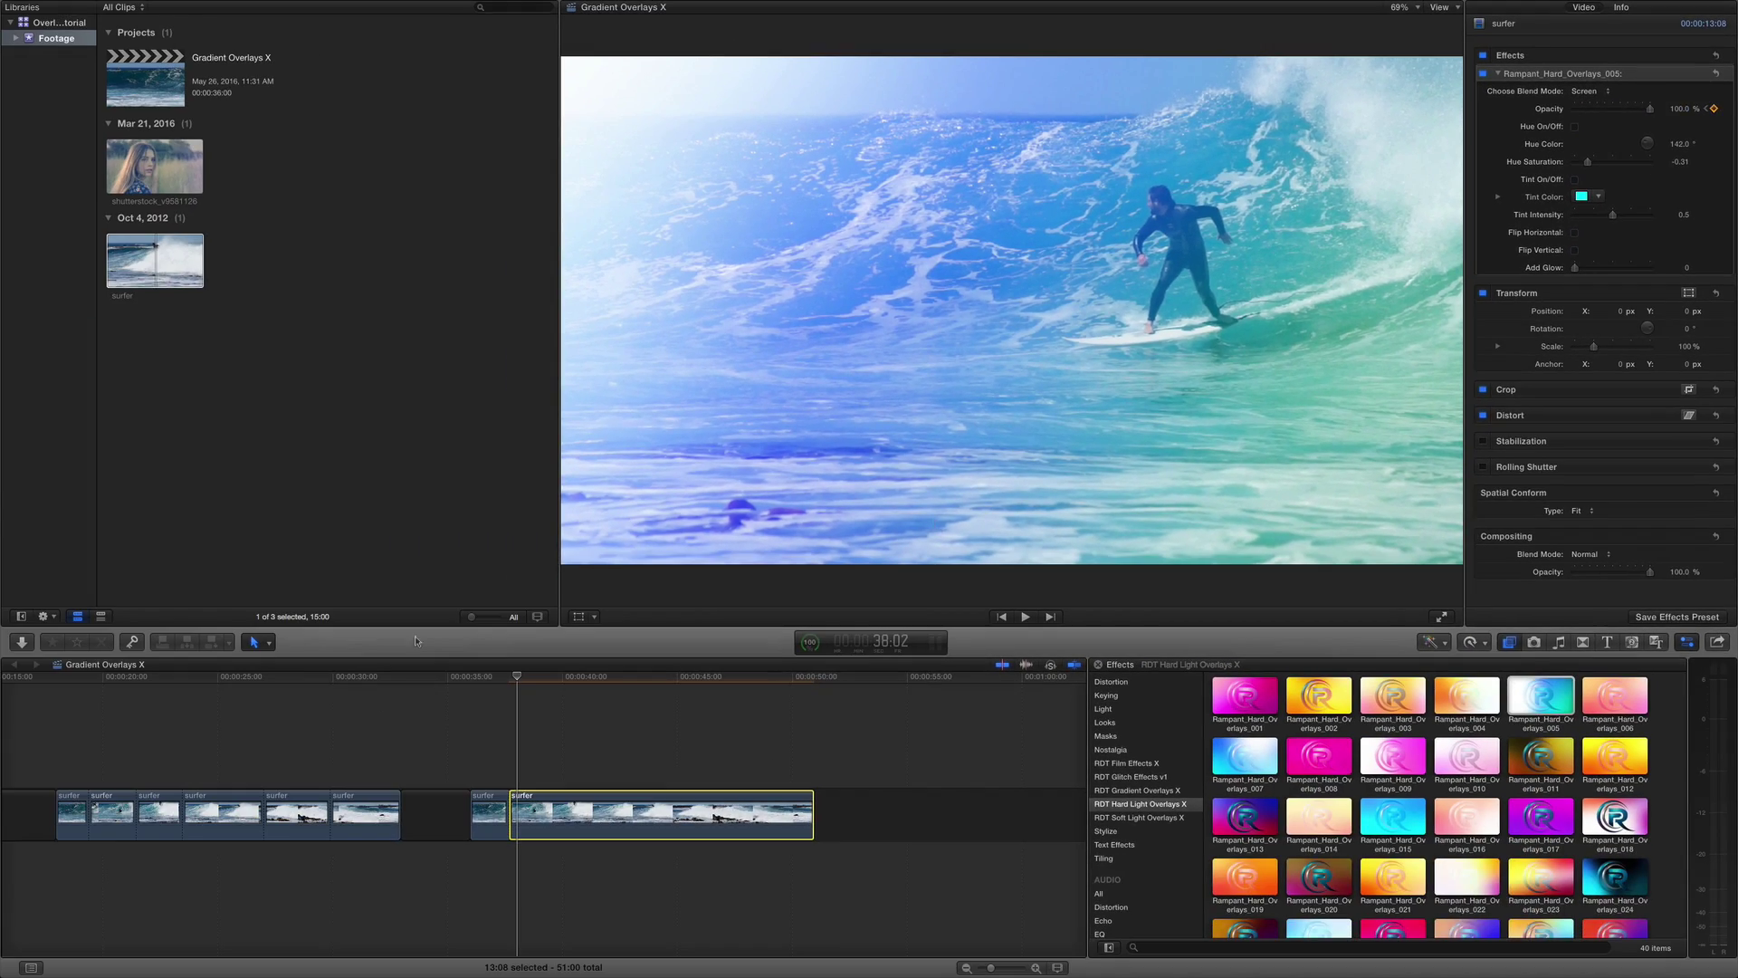
Step: Play from the start of the third surfer clip across the cut to review the overlay's fade-in
drag(517, 678, 470, 686)
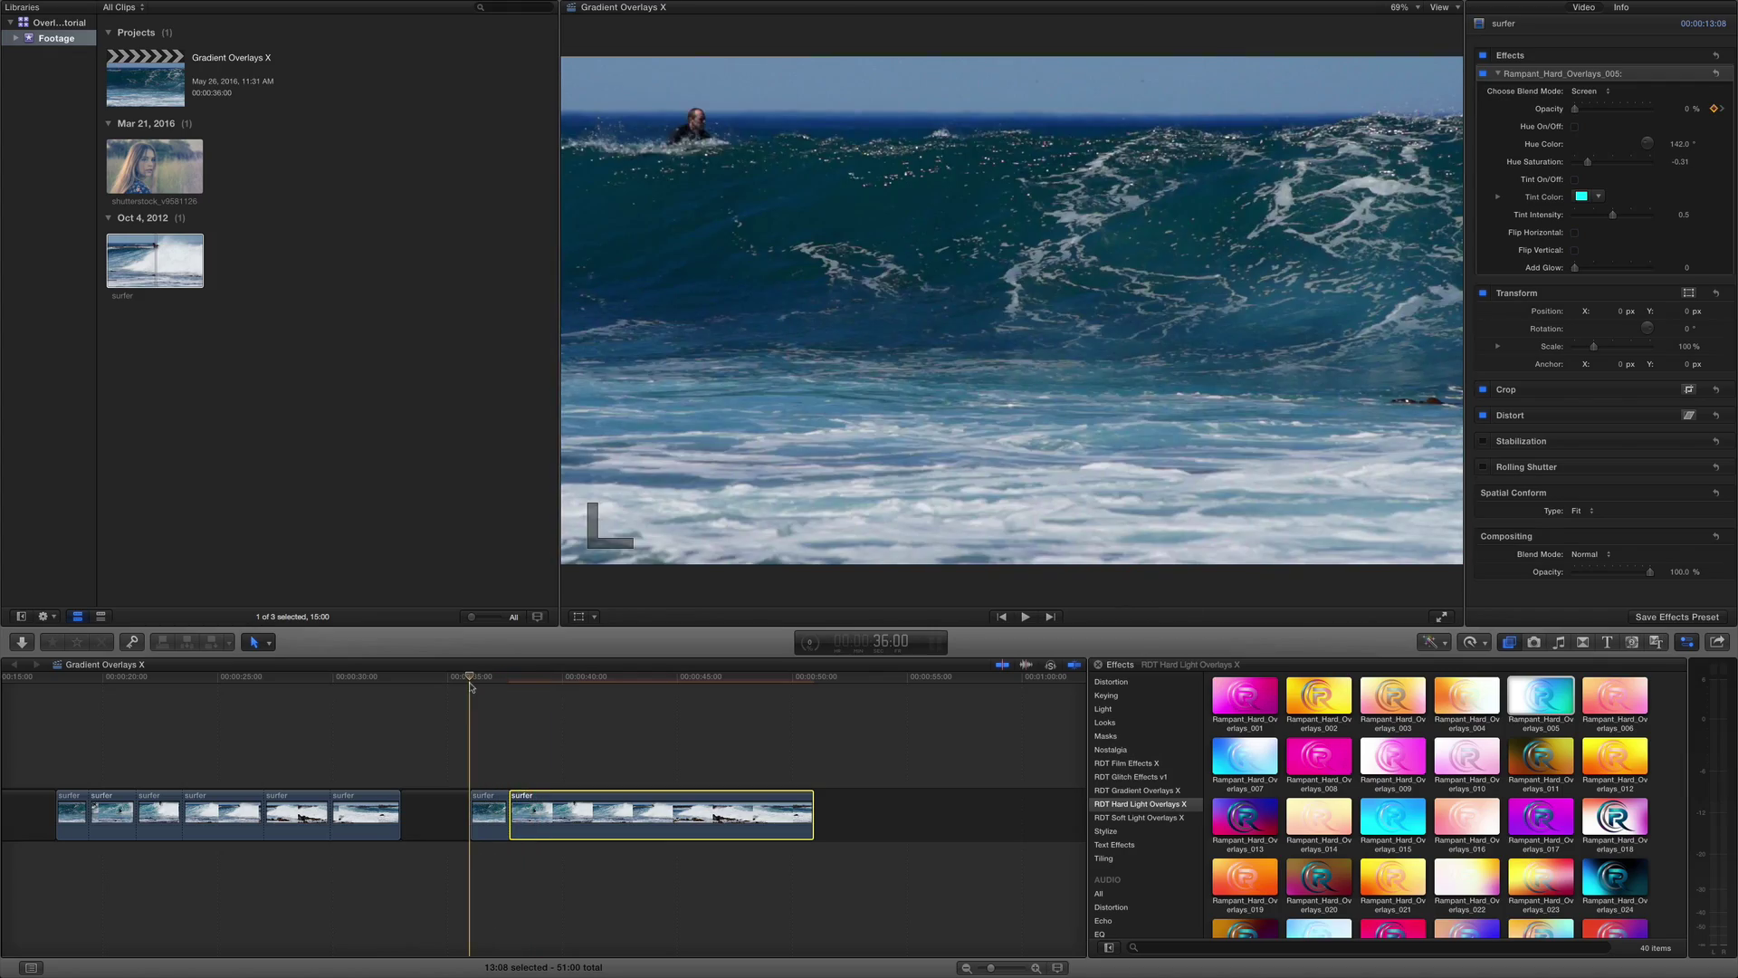
key(space)
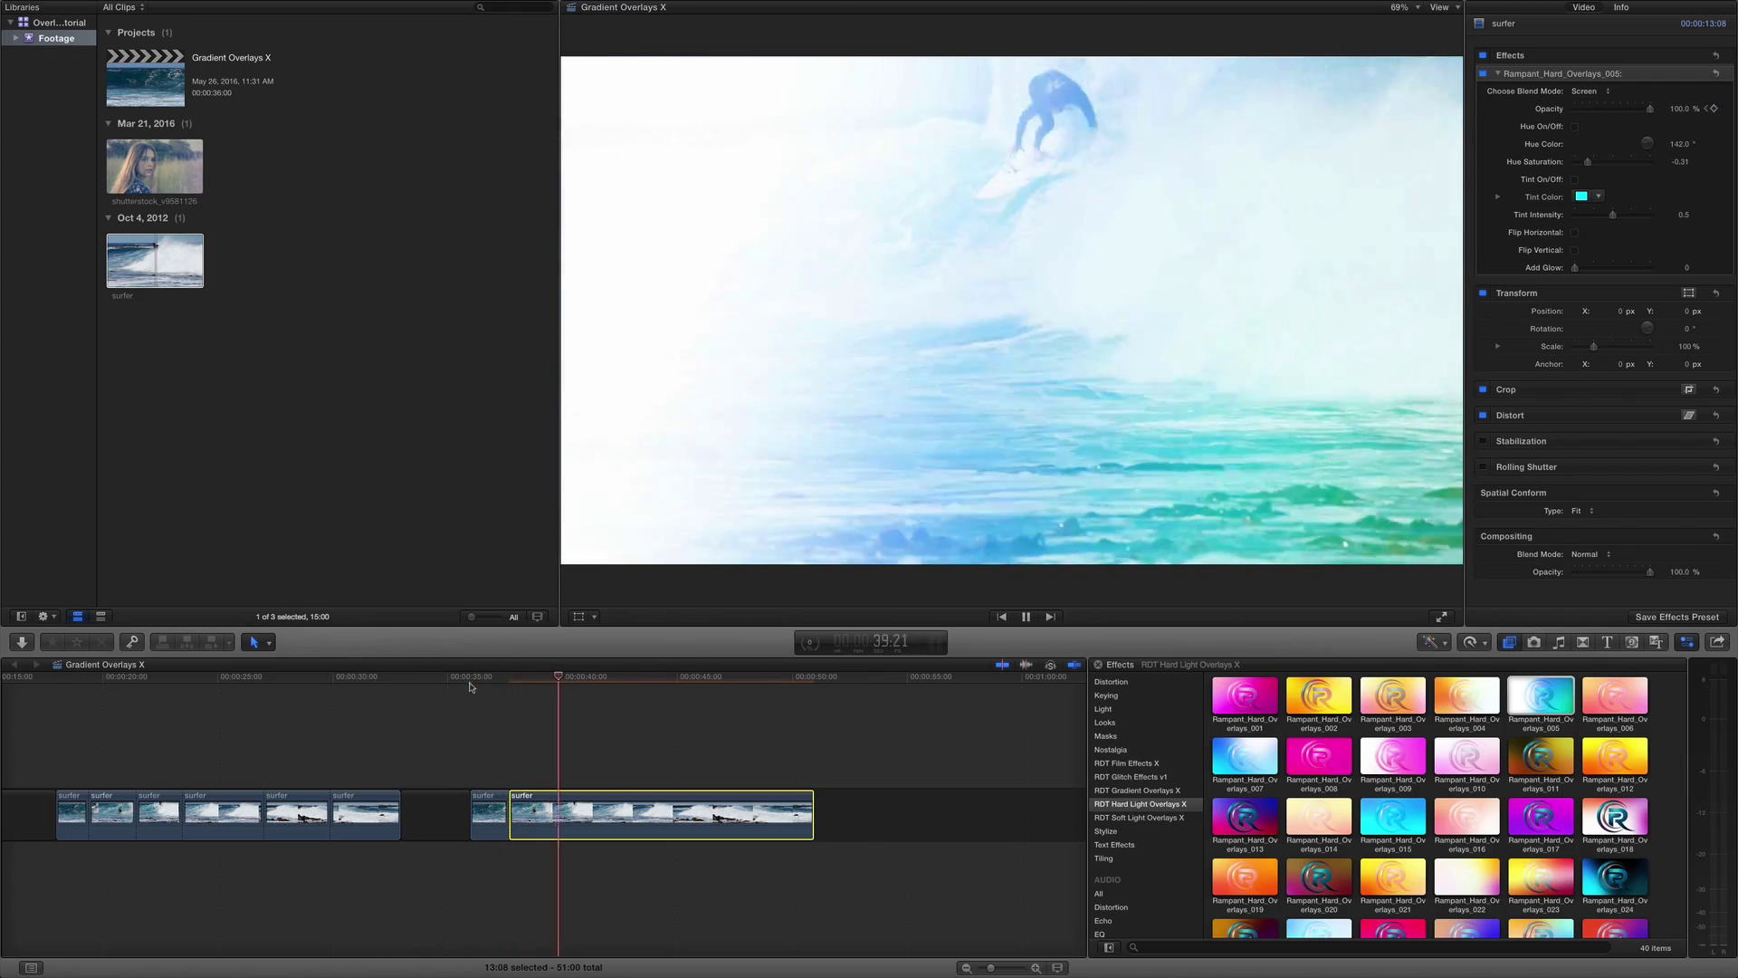
key(space)
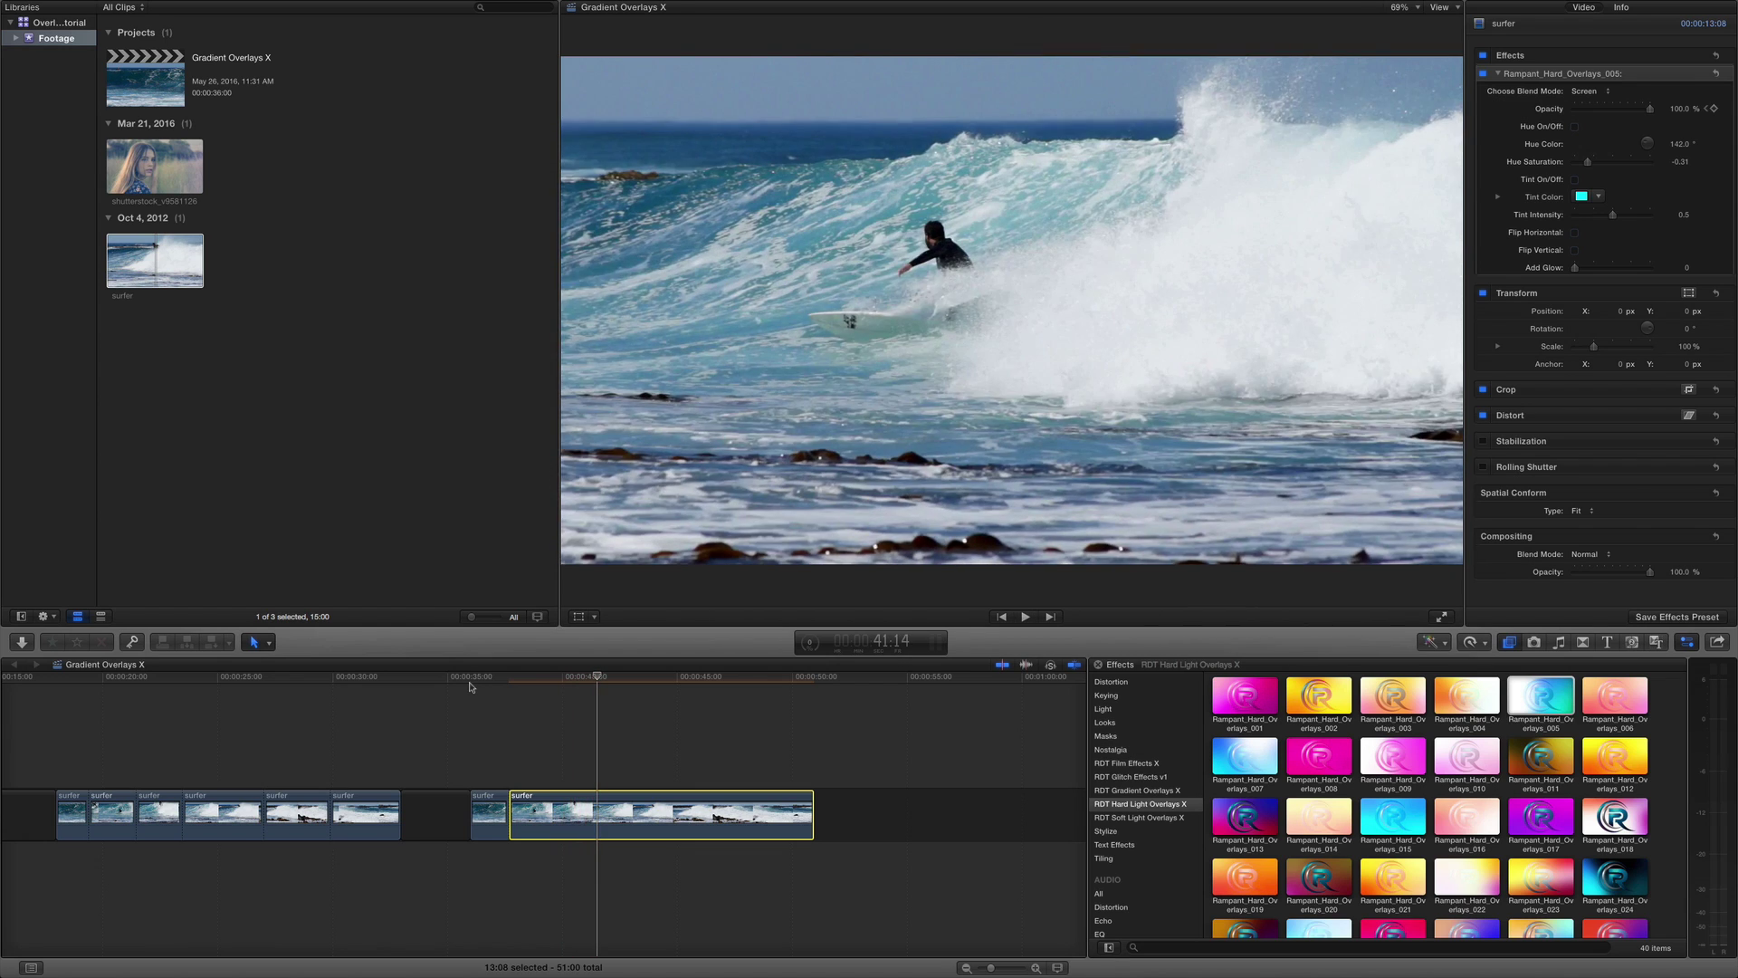
Step: Add an opacity keyframe of 0% at 40:23 to the Rampant_Hard_Overlays_005 effect
key(j)
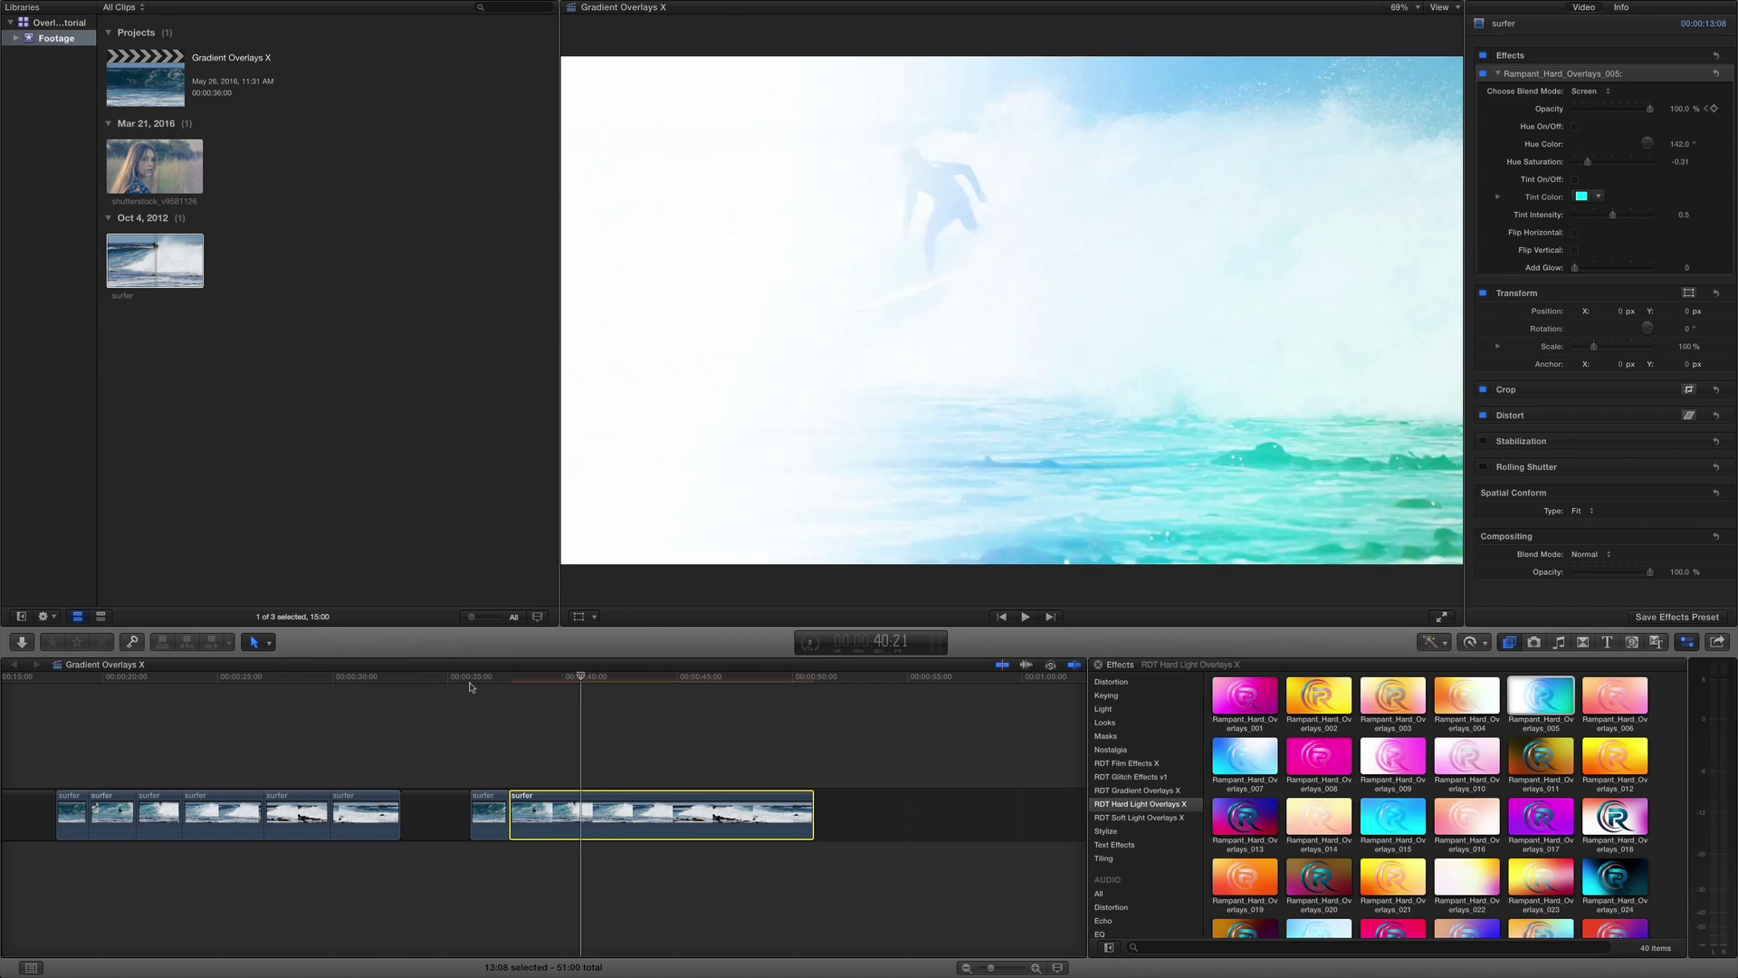
key(l)
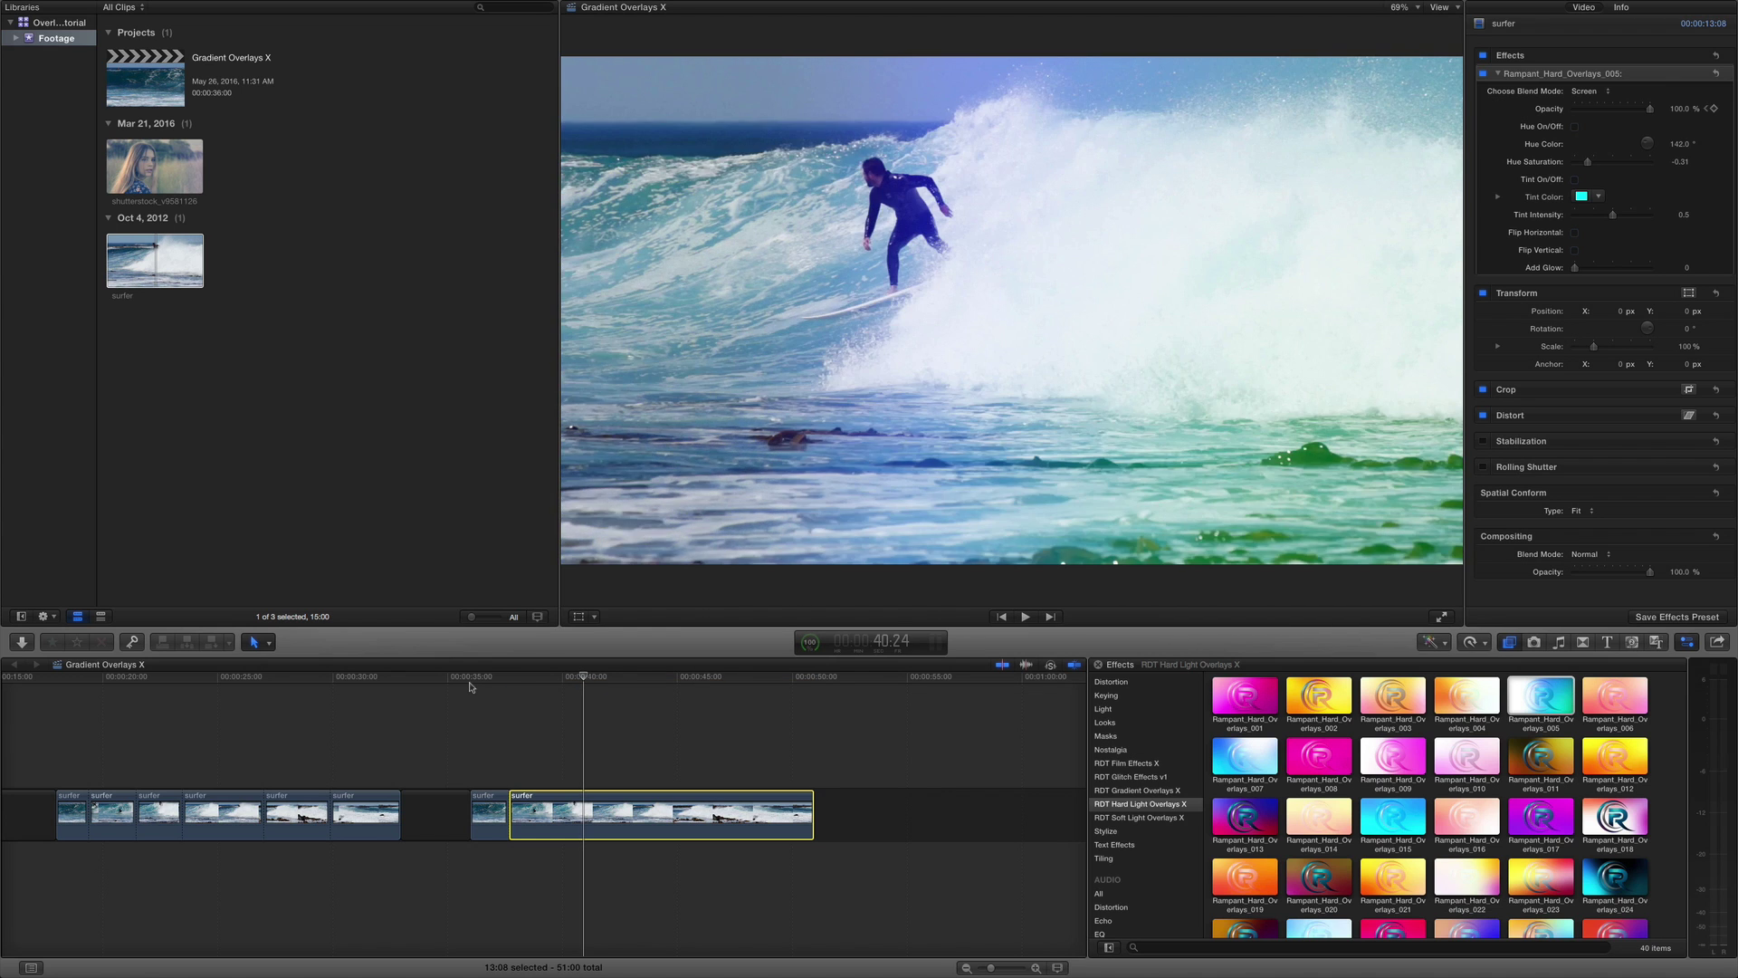
key(Left)
key(Right)
key(Right)
key(Left)
key(Left)
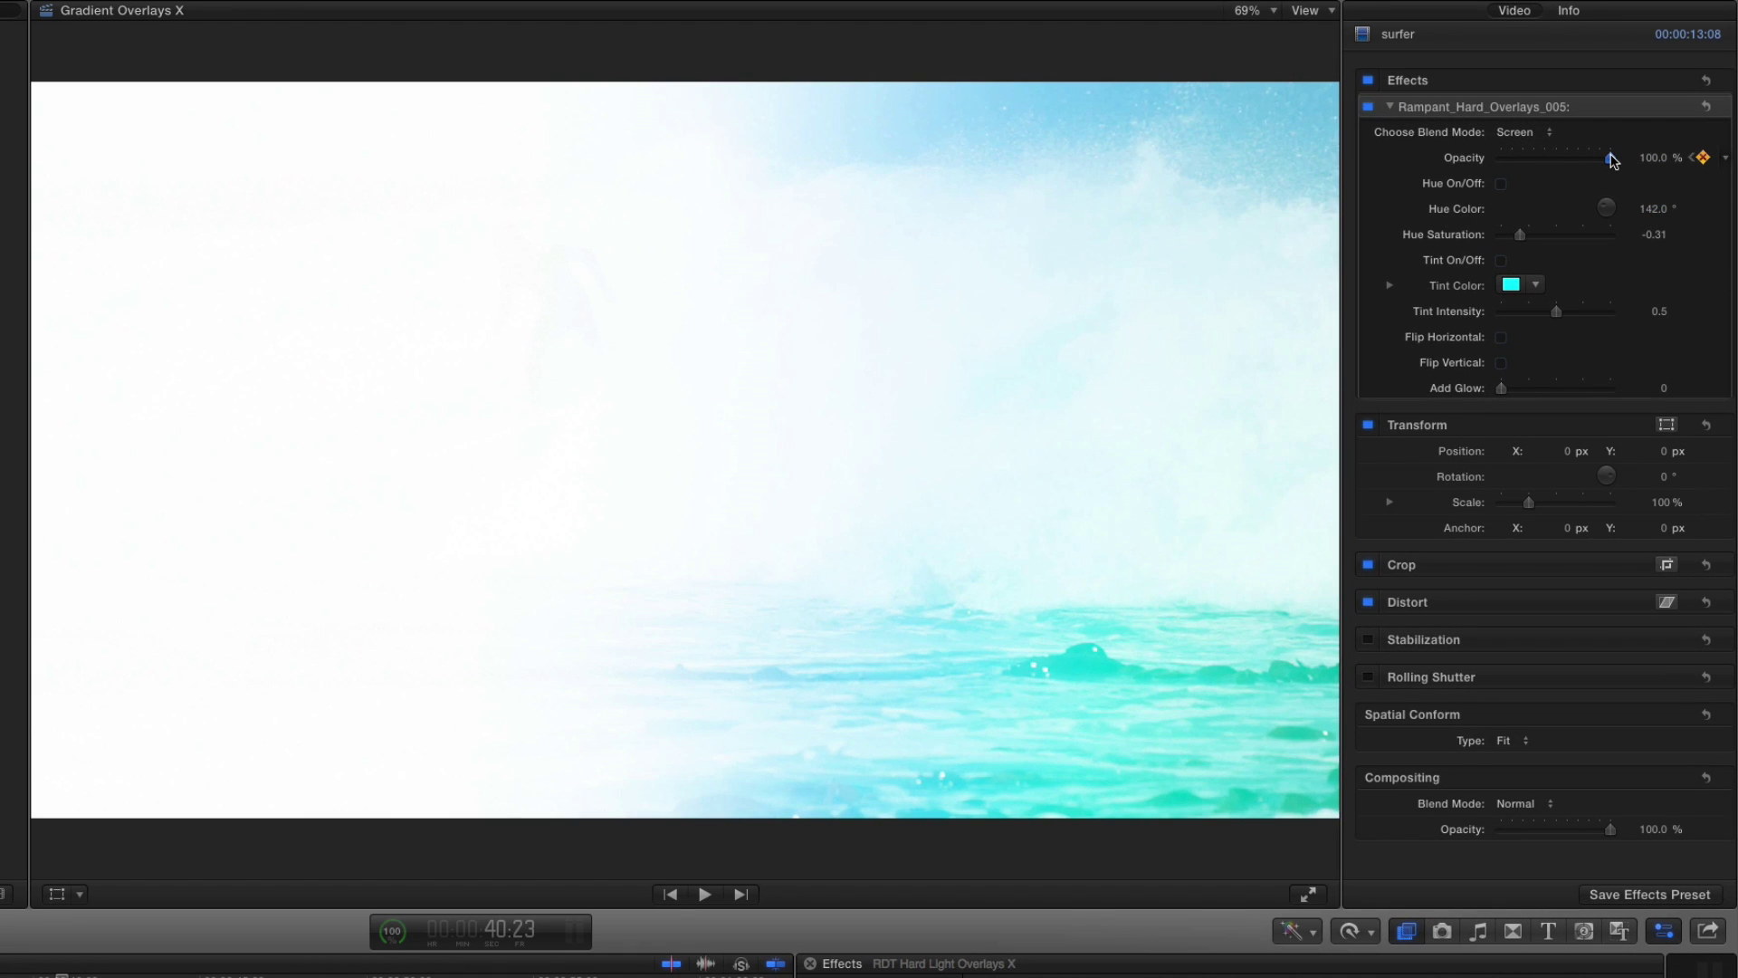
drag(1612, 160, 1500, 160)
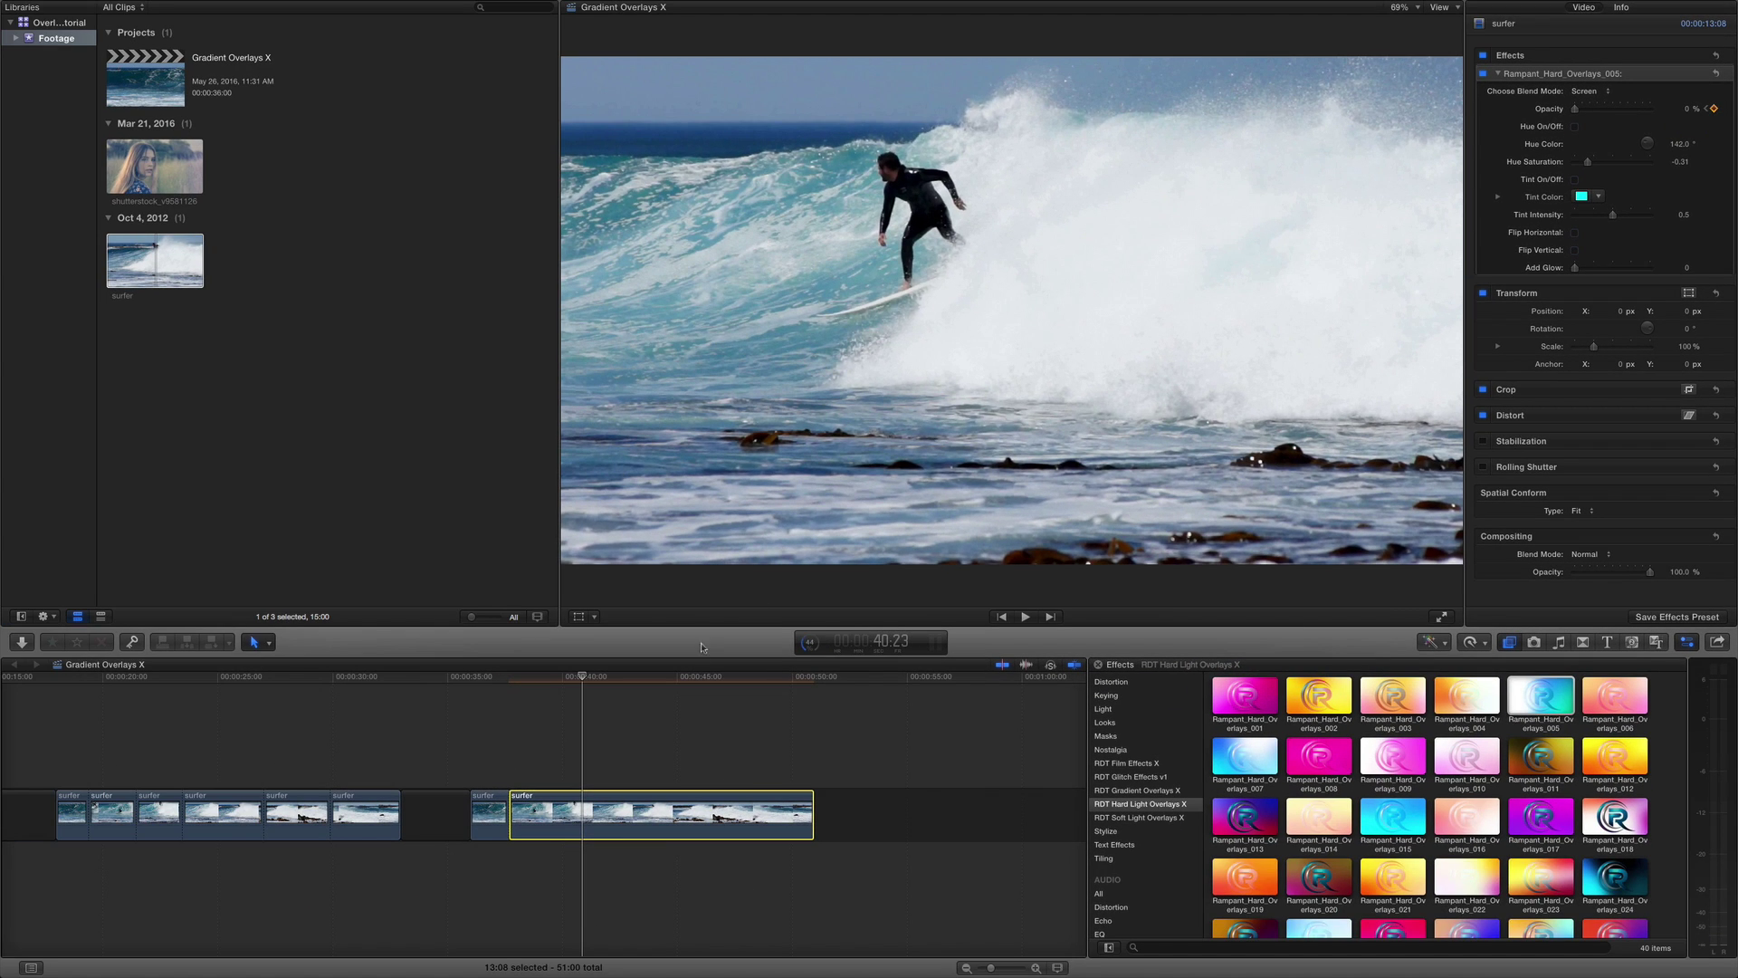
Step: Step back to 40:13 and add a 100% opacity keyframe so the overlay fades out from there
key(Left)
key(Left)
key(Left)
key(Left)
key(Left)
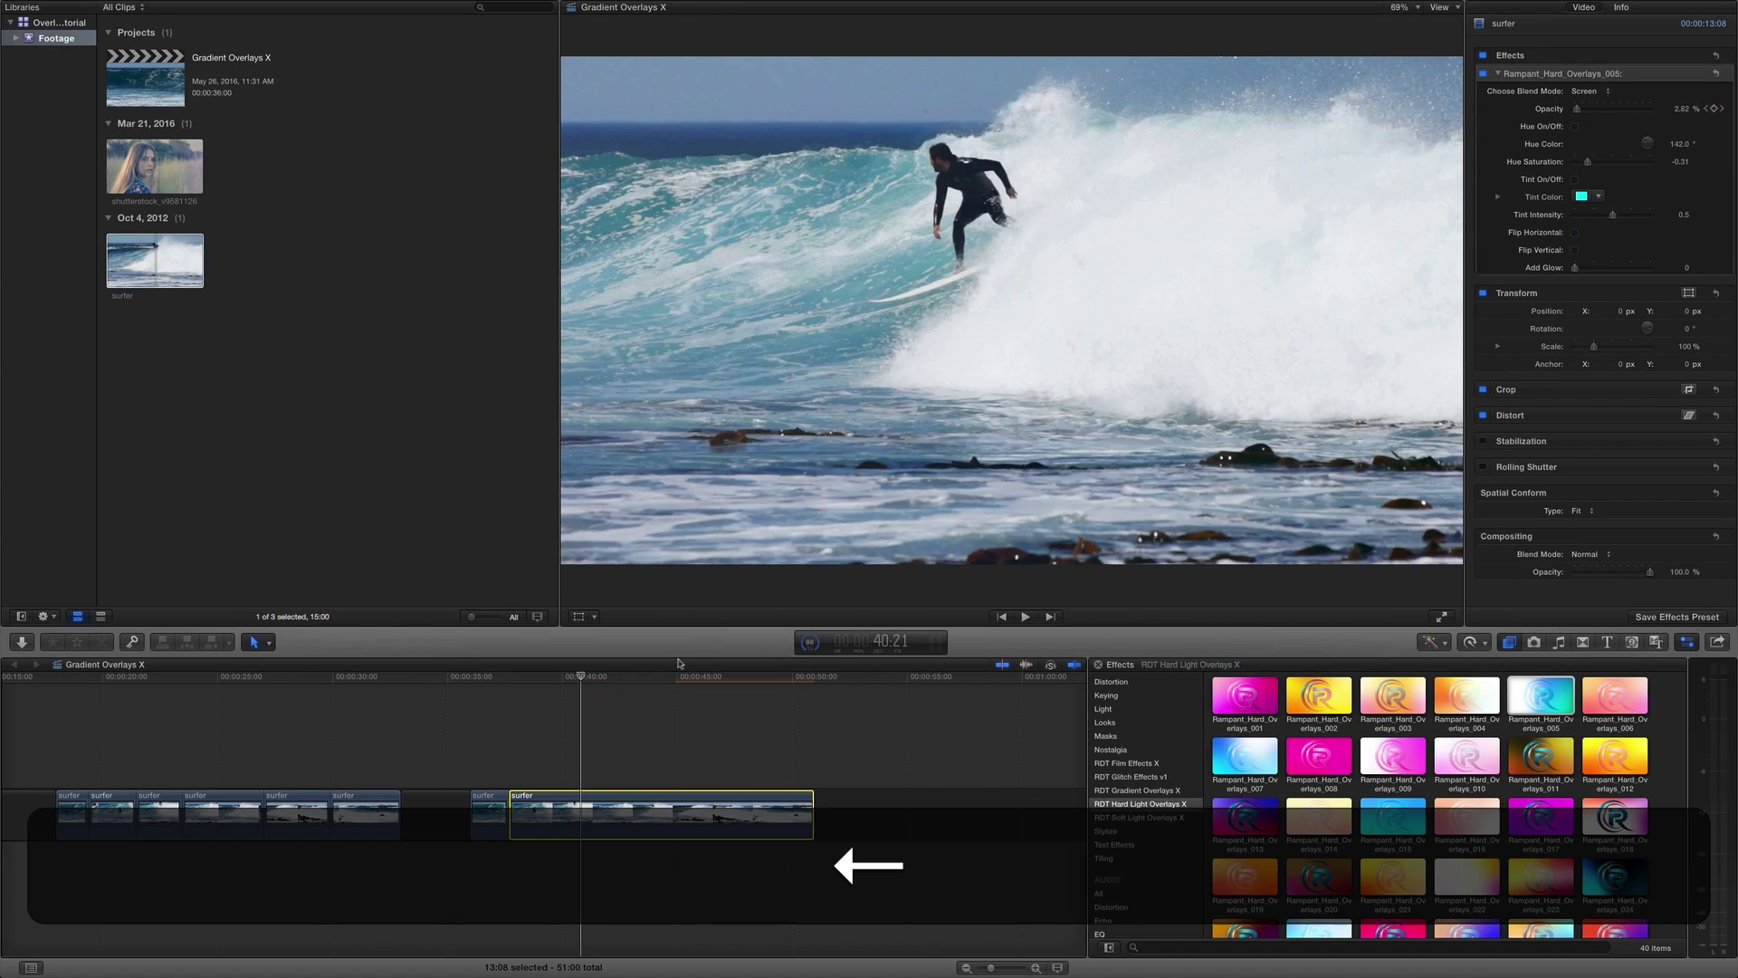
key(Left)
key(Left)
key(Left)
key(Left)
key(Left)
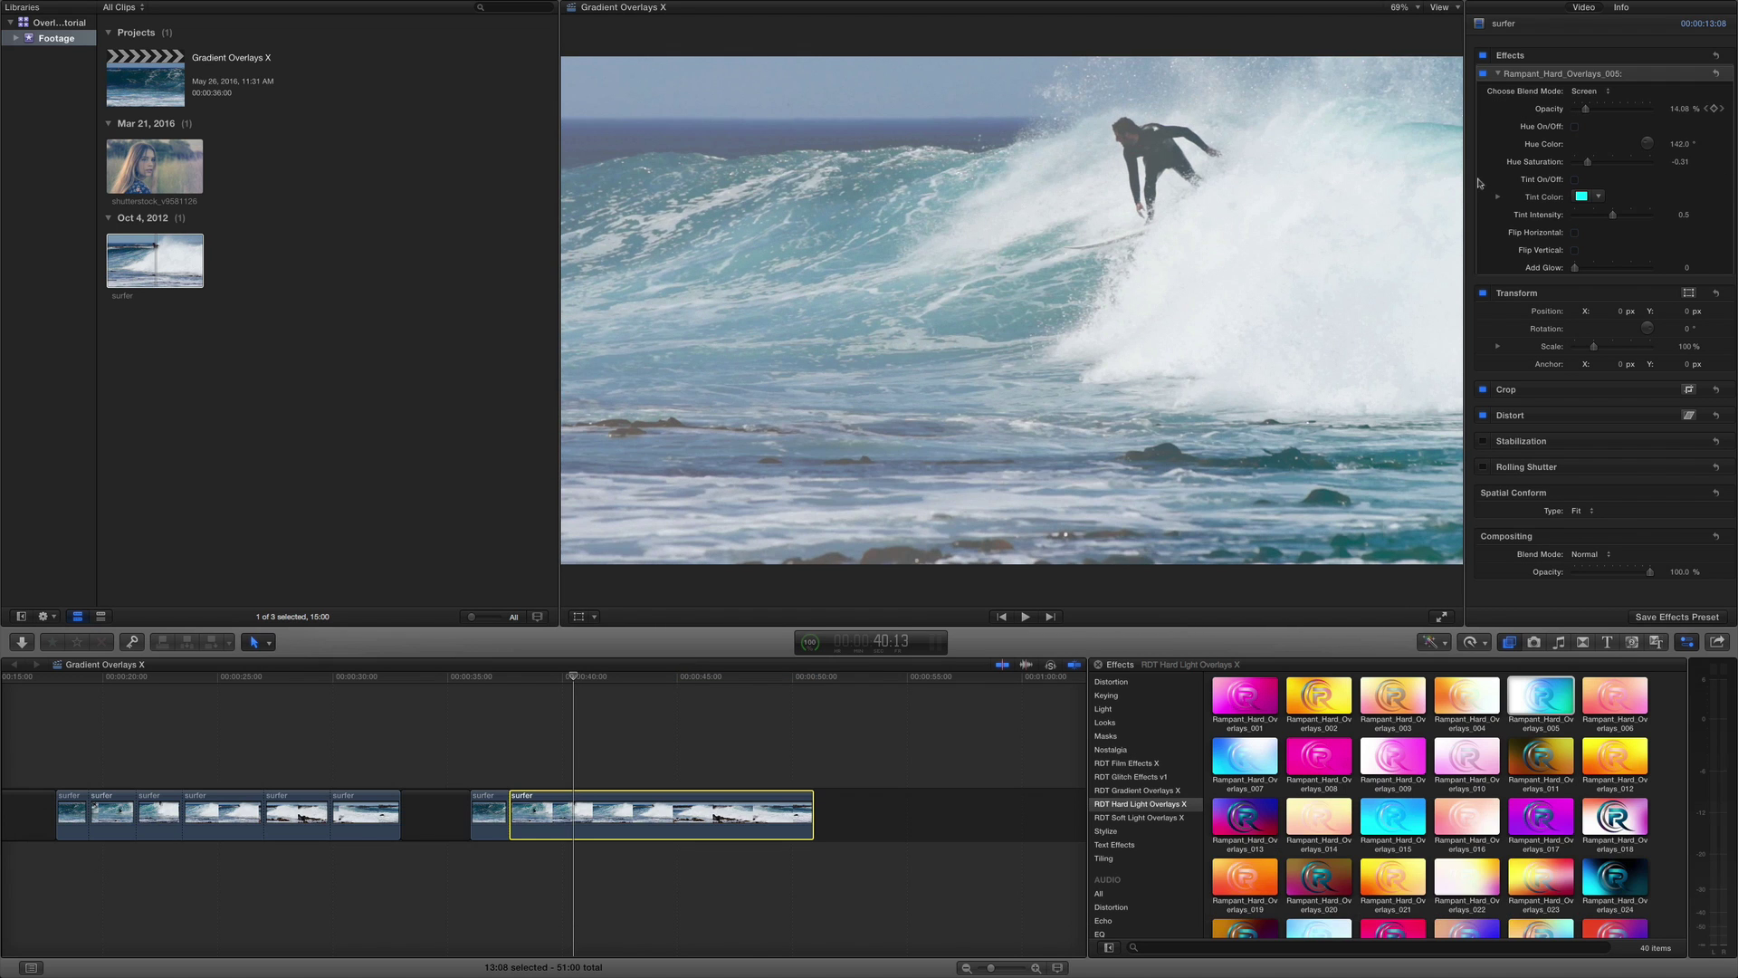
drag(1590, 115, 1650, 110)
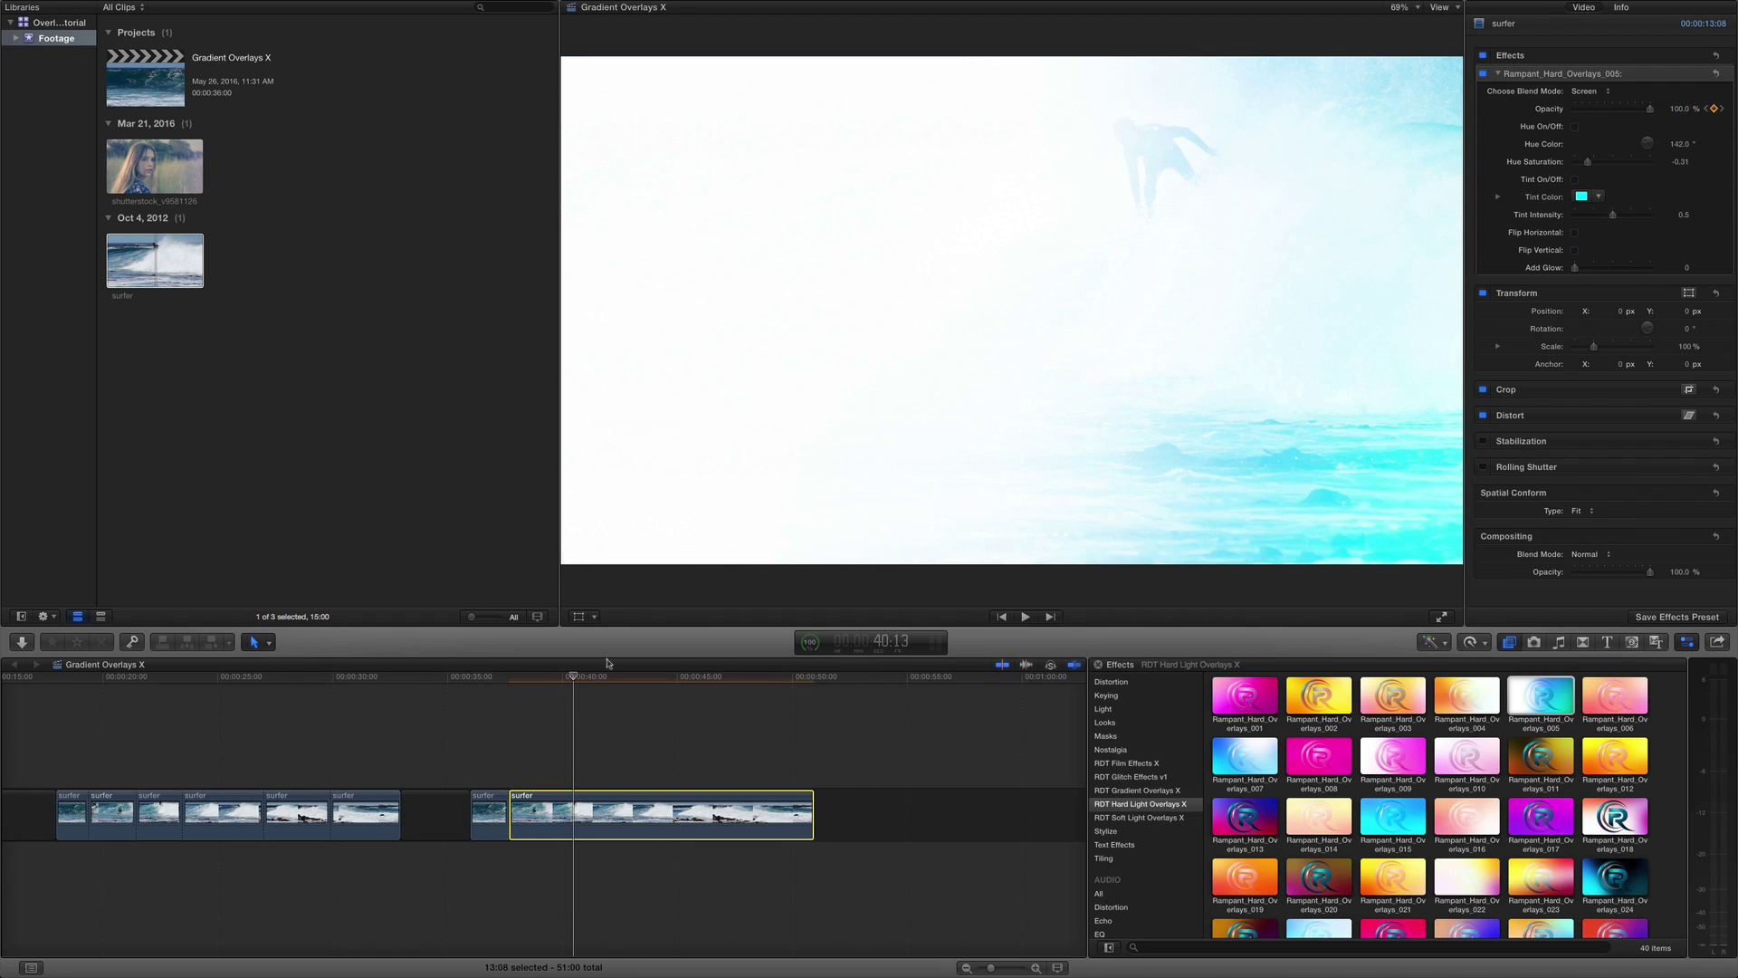
Step: Play the third surfer clip from its start to review the overlay fading in and out
drag(574, 678, 469, 698)
key(space)
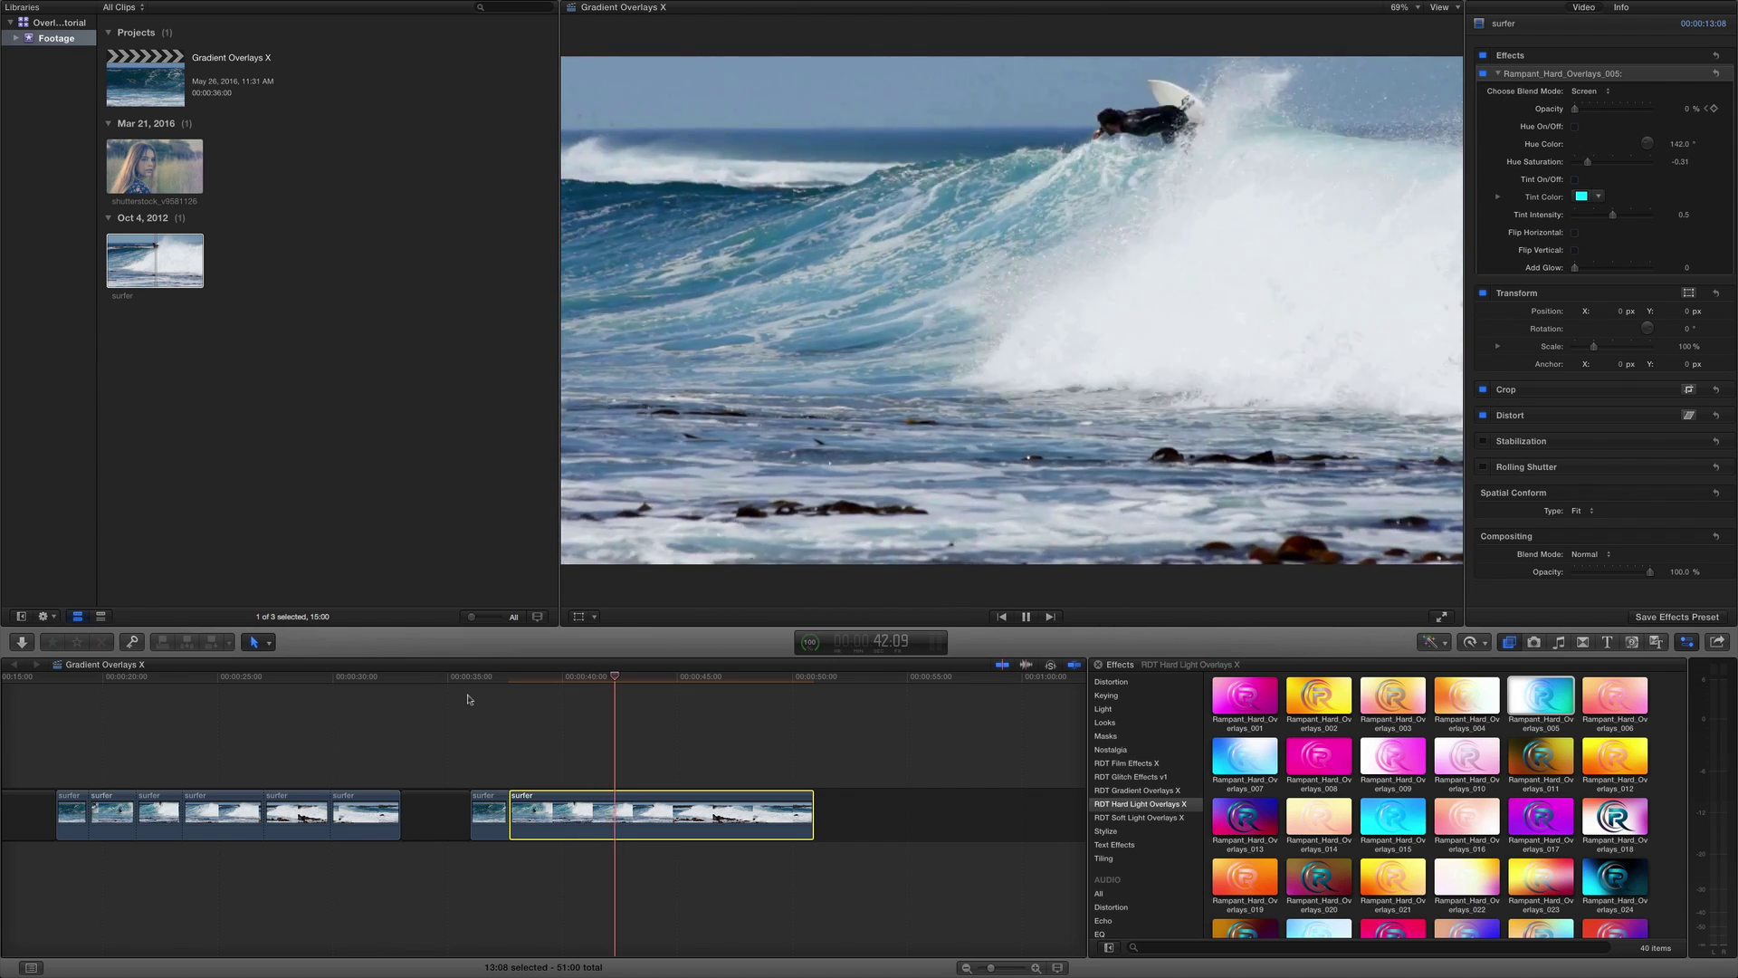
key(space)
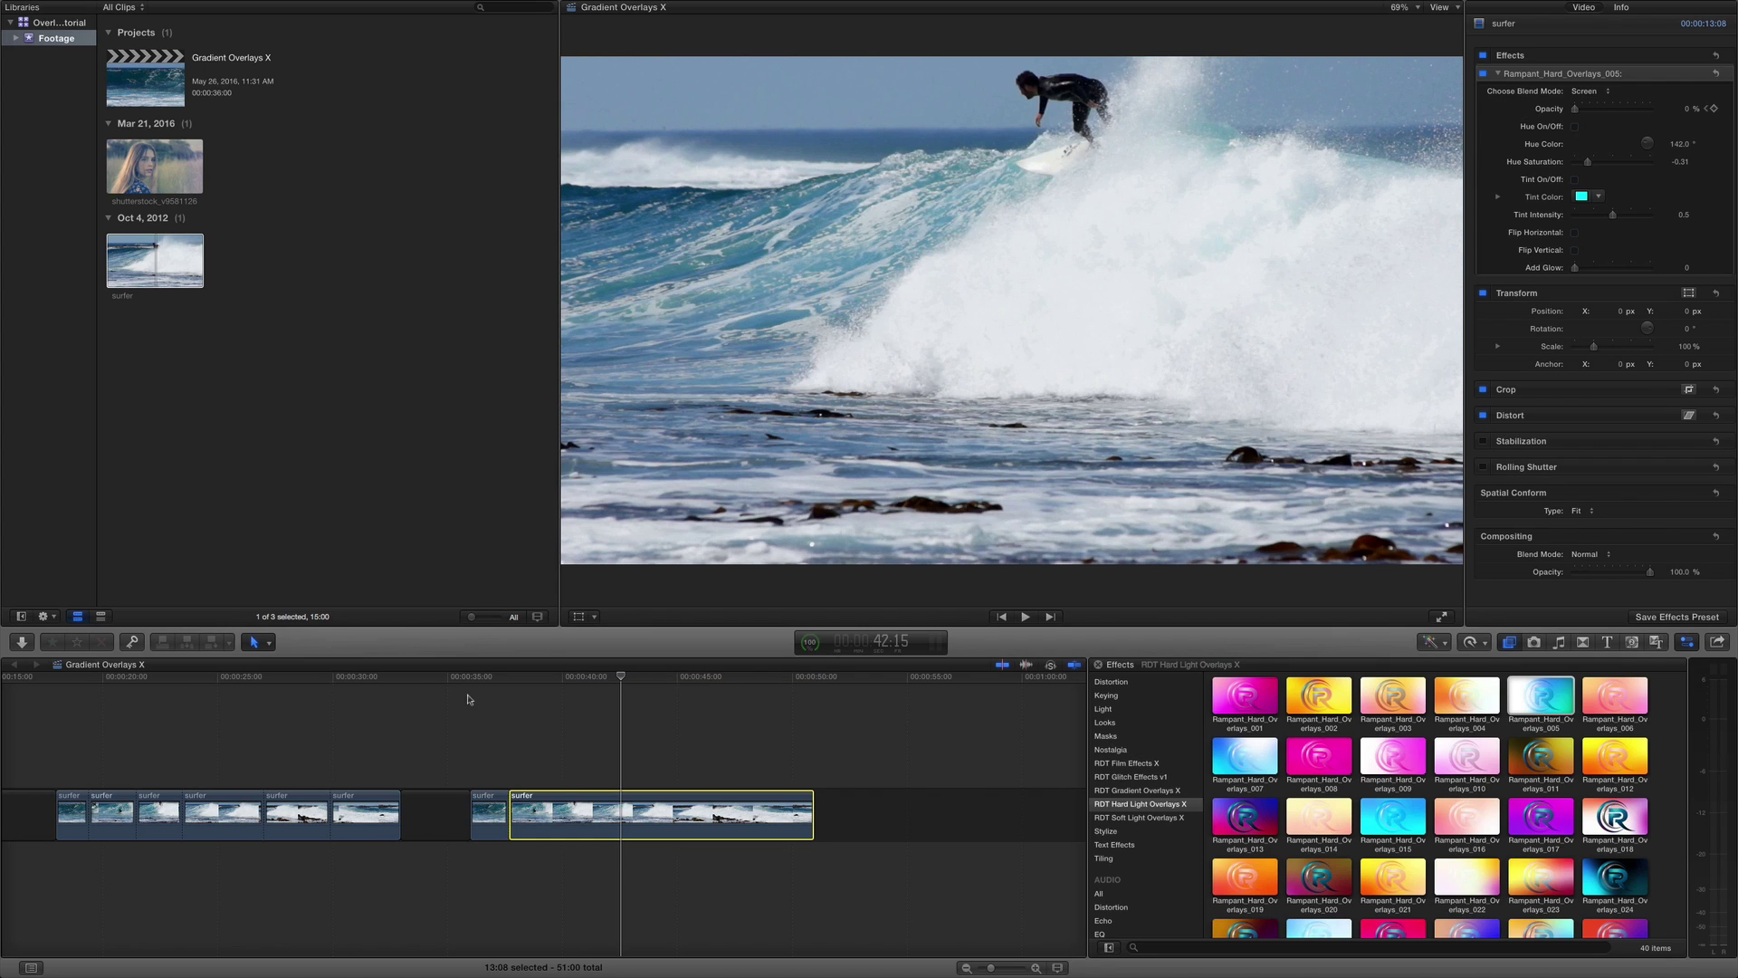
Step: Set the first surfer clip's Rampant_Hard_Overlays_002 opacity to 100% and turn on its Hue option, toggling it to compare
scroll(480, 706, left, 6)
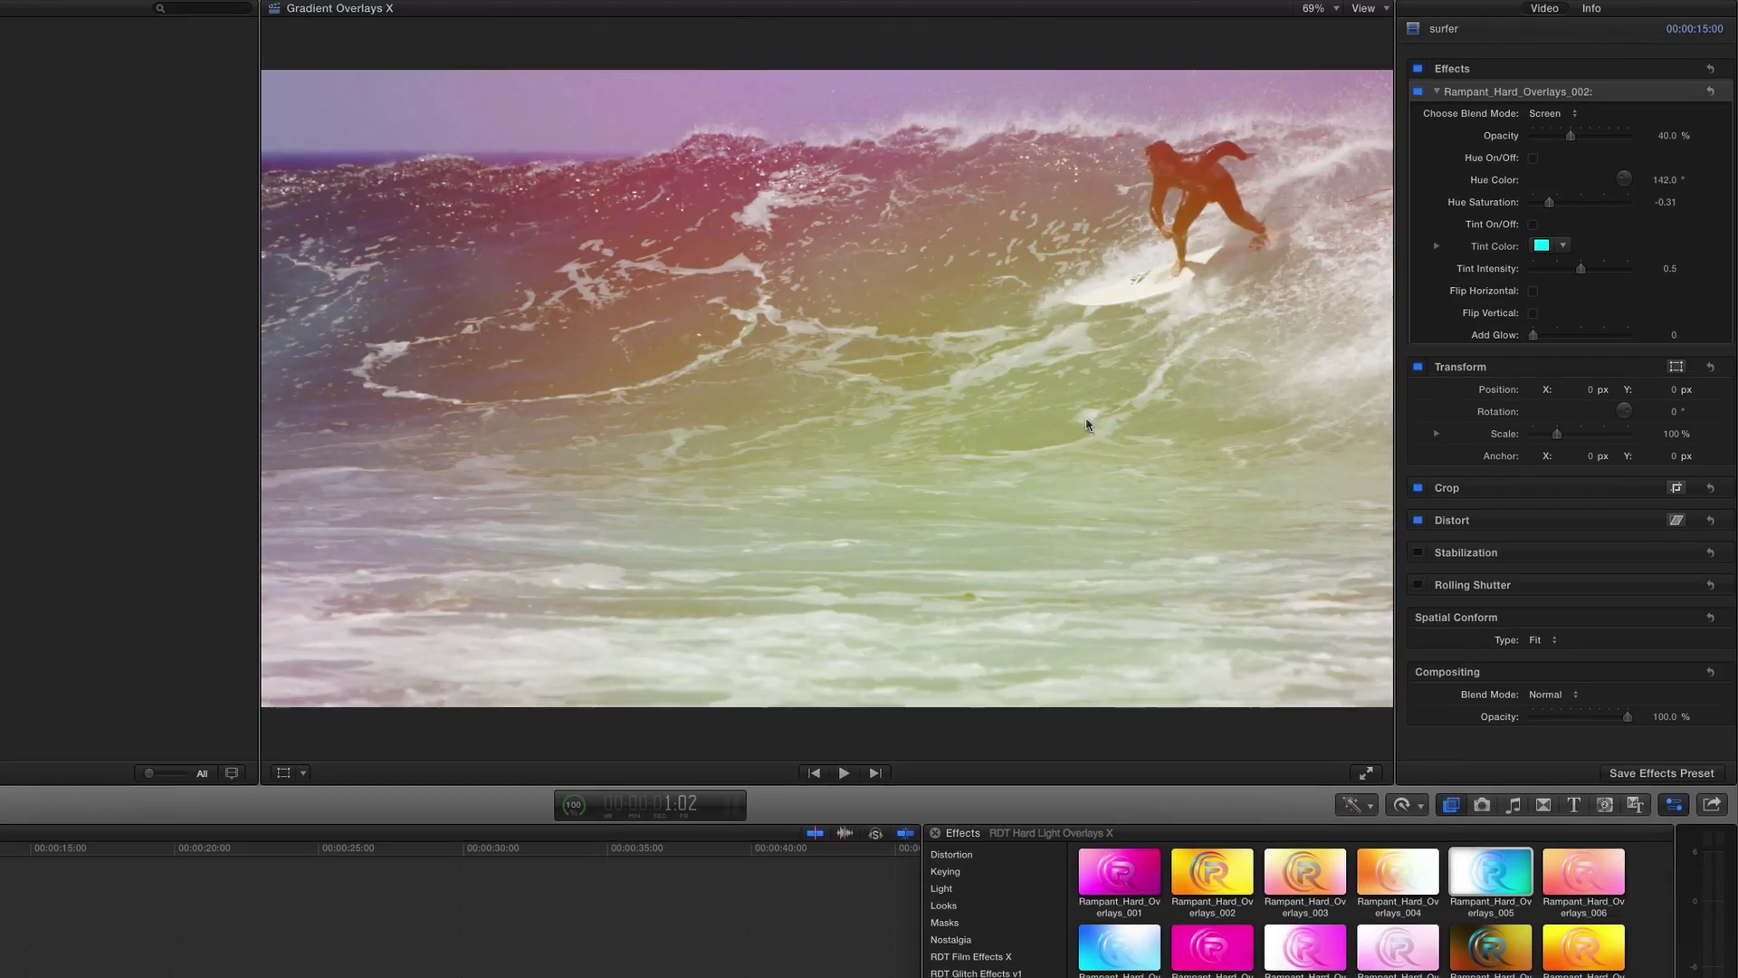
drag(1570, 136, 1690, 140)
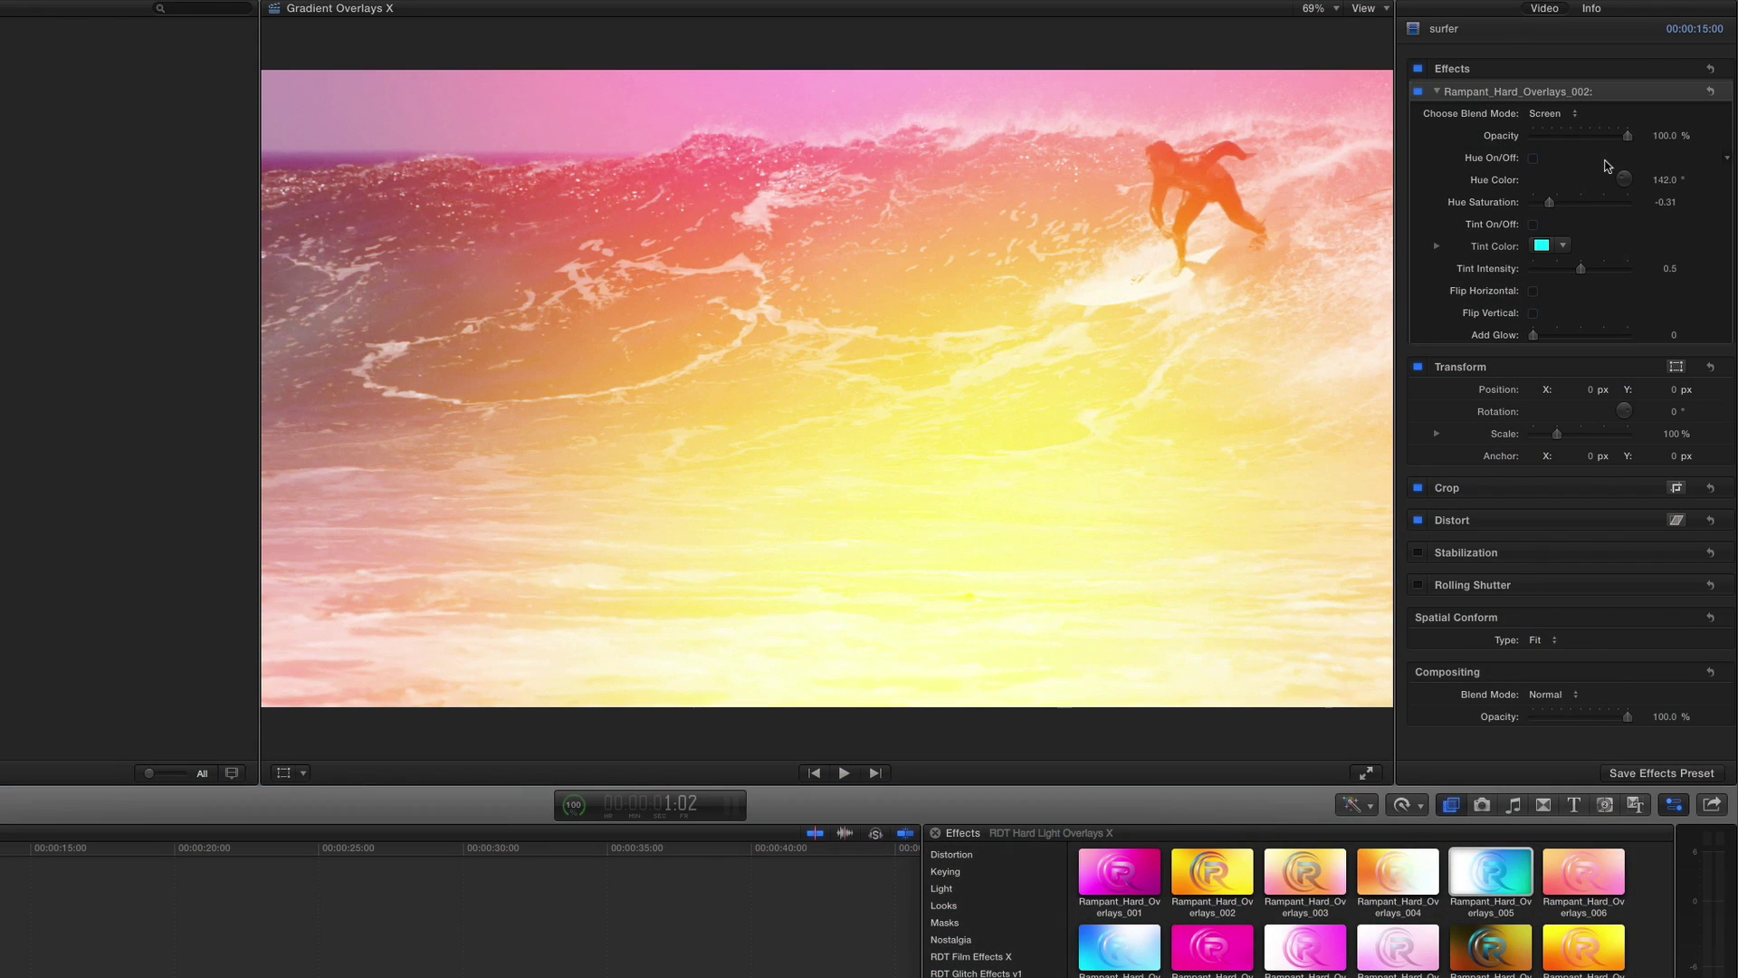
click(1532, 160)
click(1532, 160)
click(1533, 161)
click(1533, 160)
click(1533, 161)
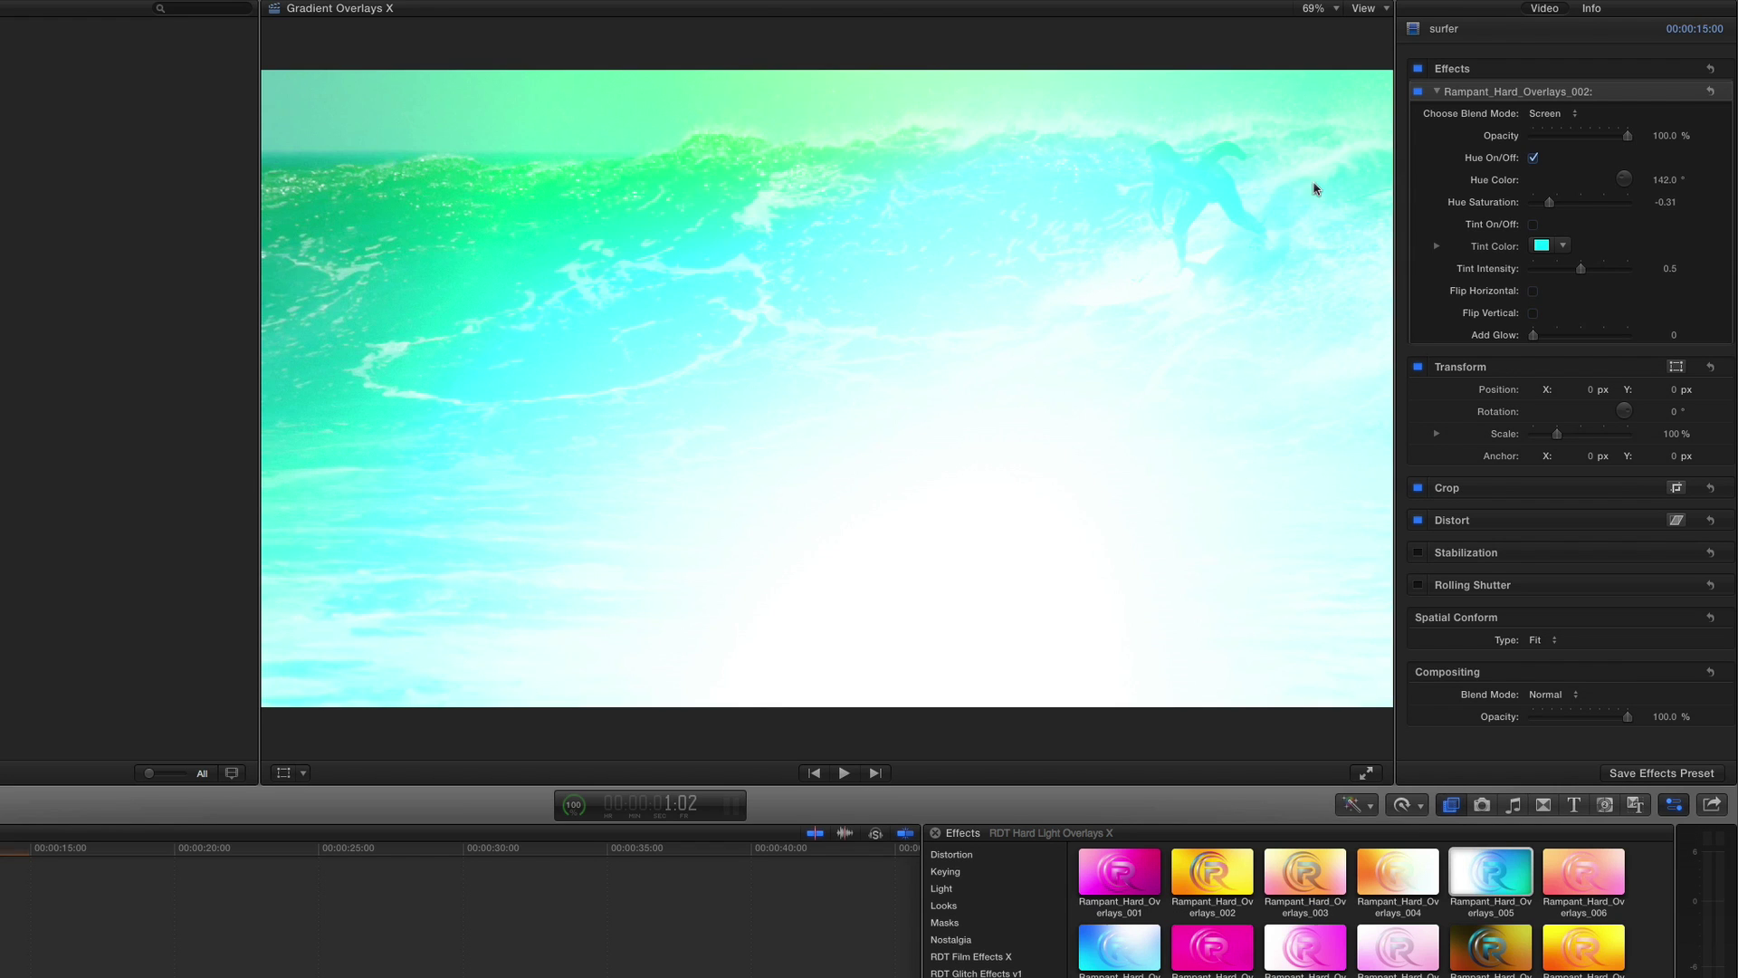
Step: Set the overlay's Hue Color to 207° and Hue Saturation to 3.0, and play the clip to review it
mouse_move(1669, 186)
mouse_down()
mouse_move(1639, 186)
mouse_move(1682, 185)
mouse_up()
drag(1551, 203, 1736, 207)
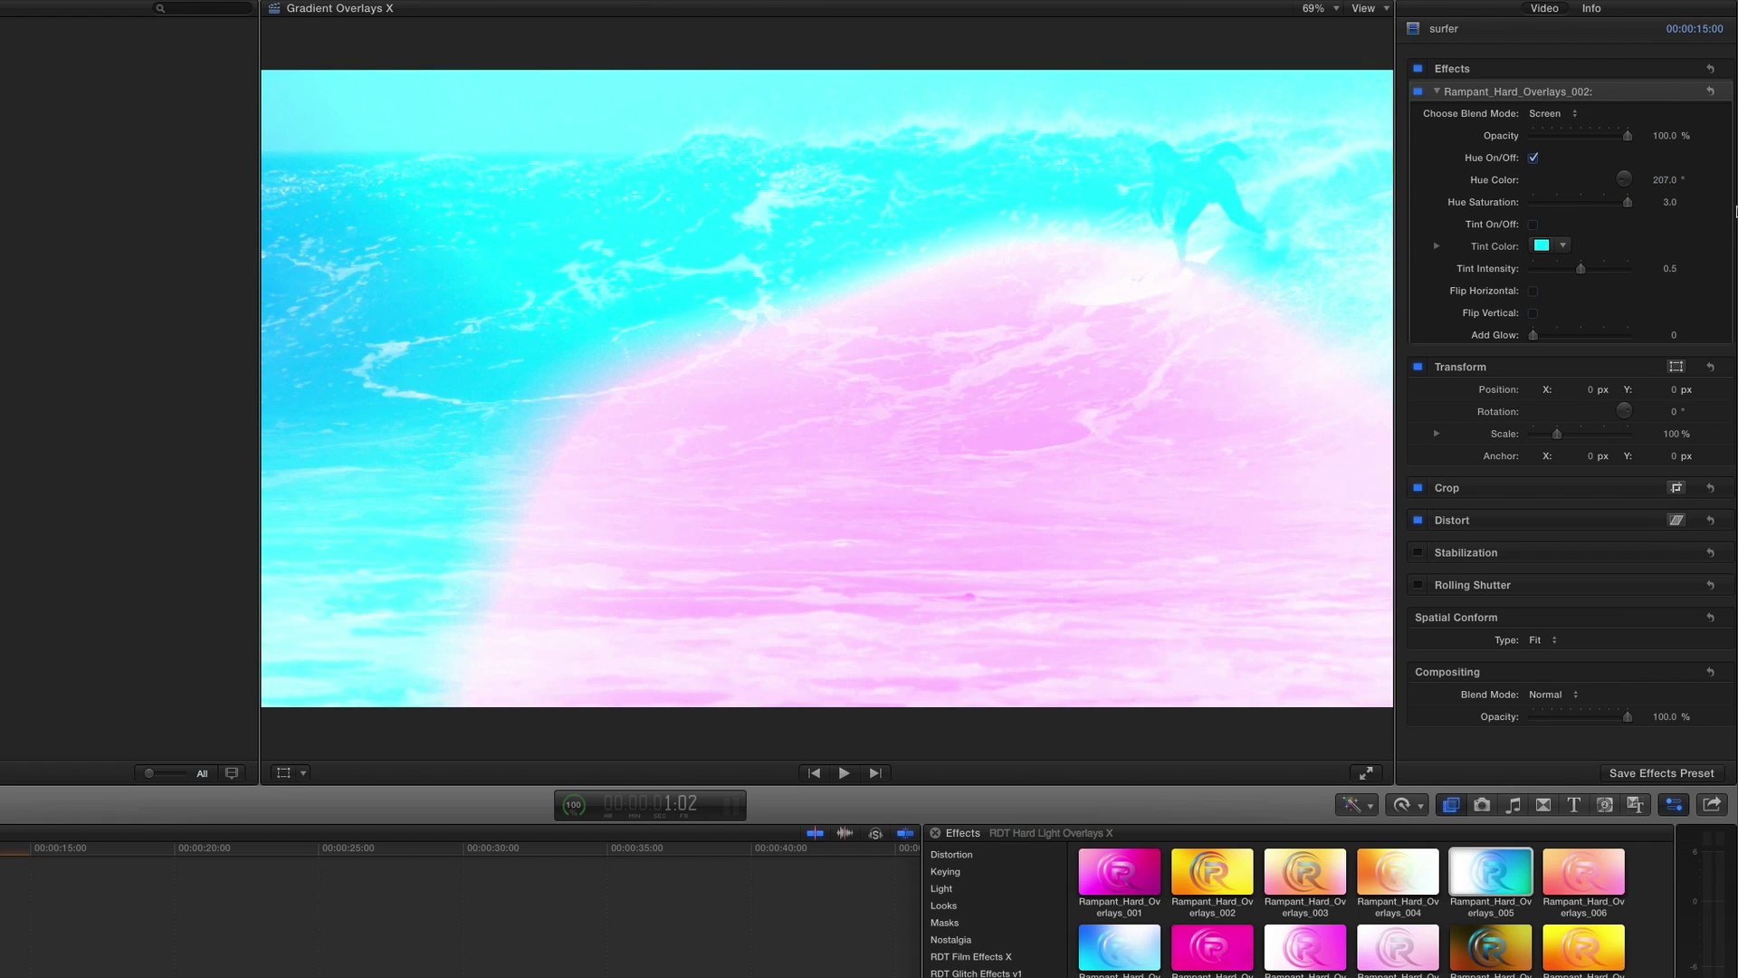
key(space)
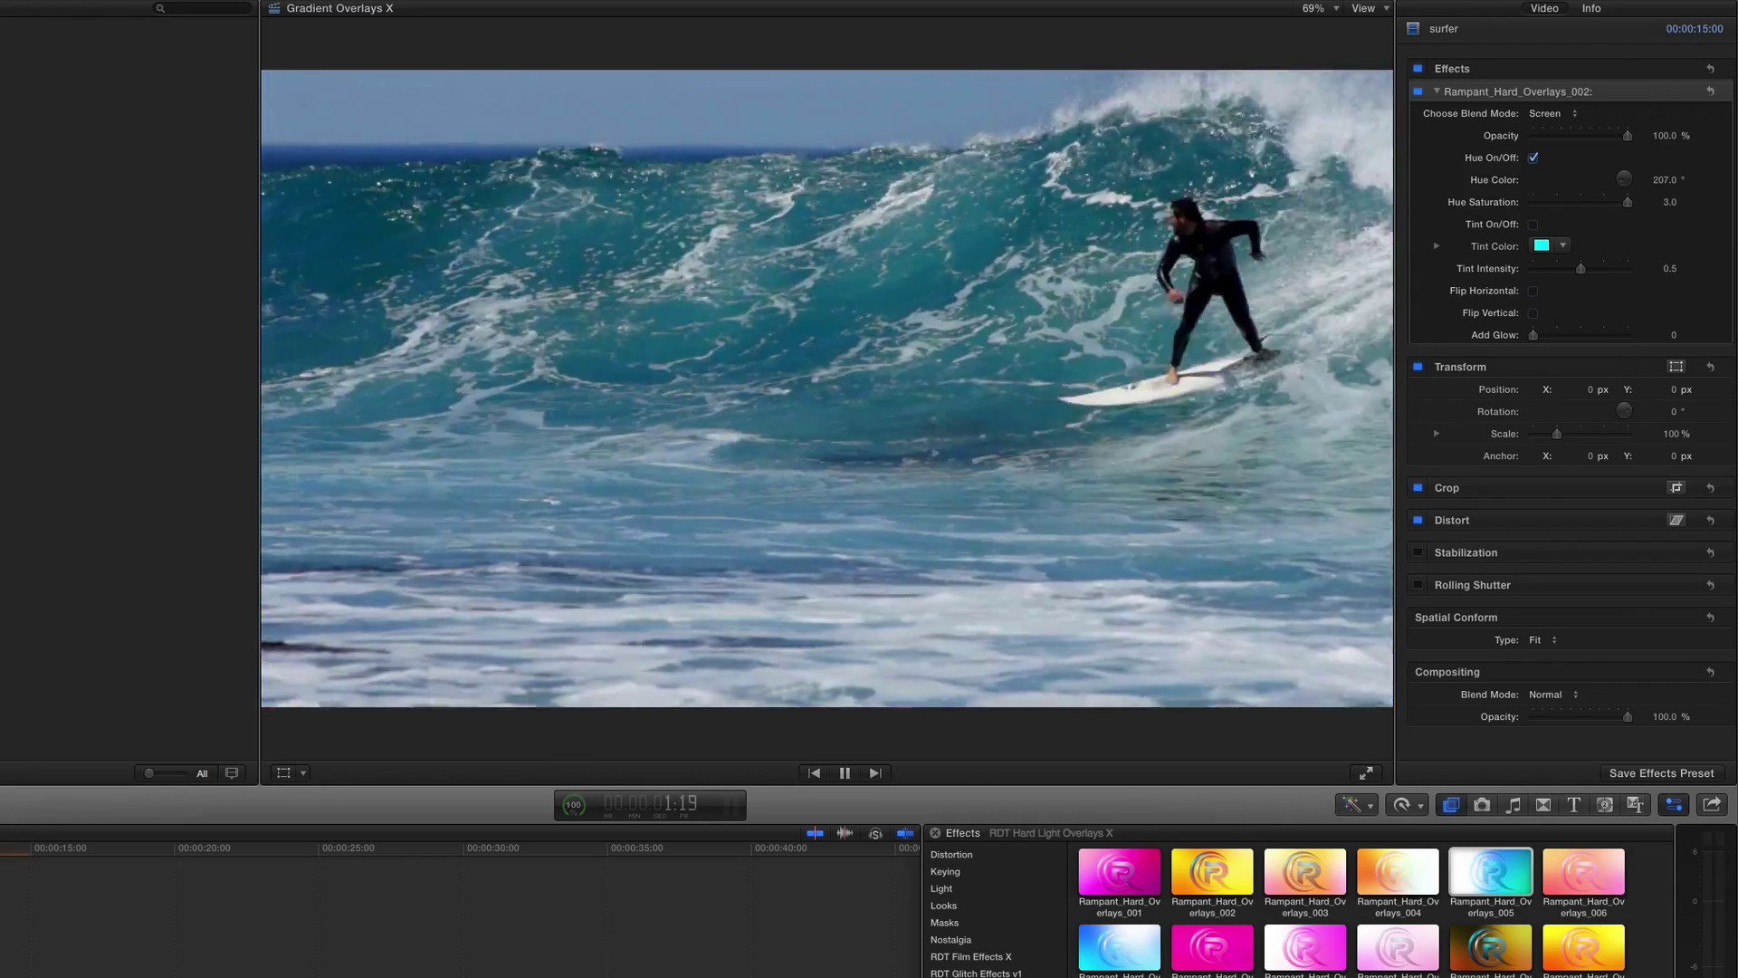
key(space)
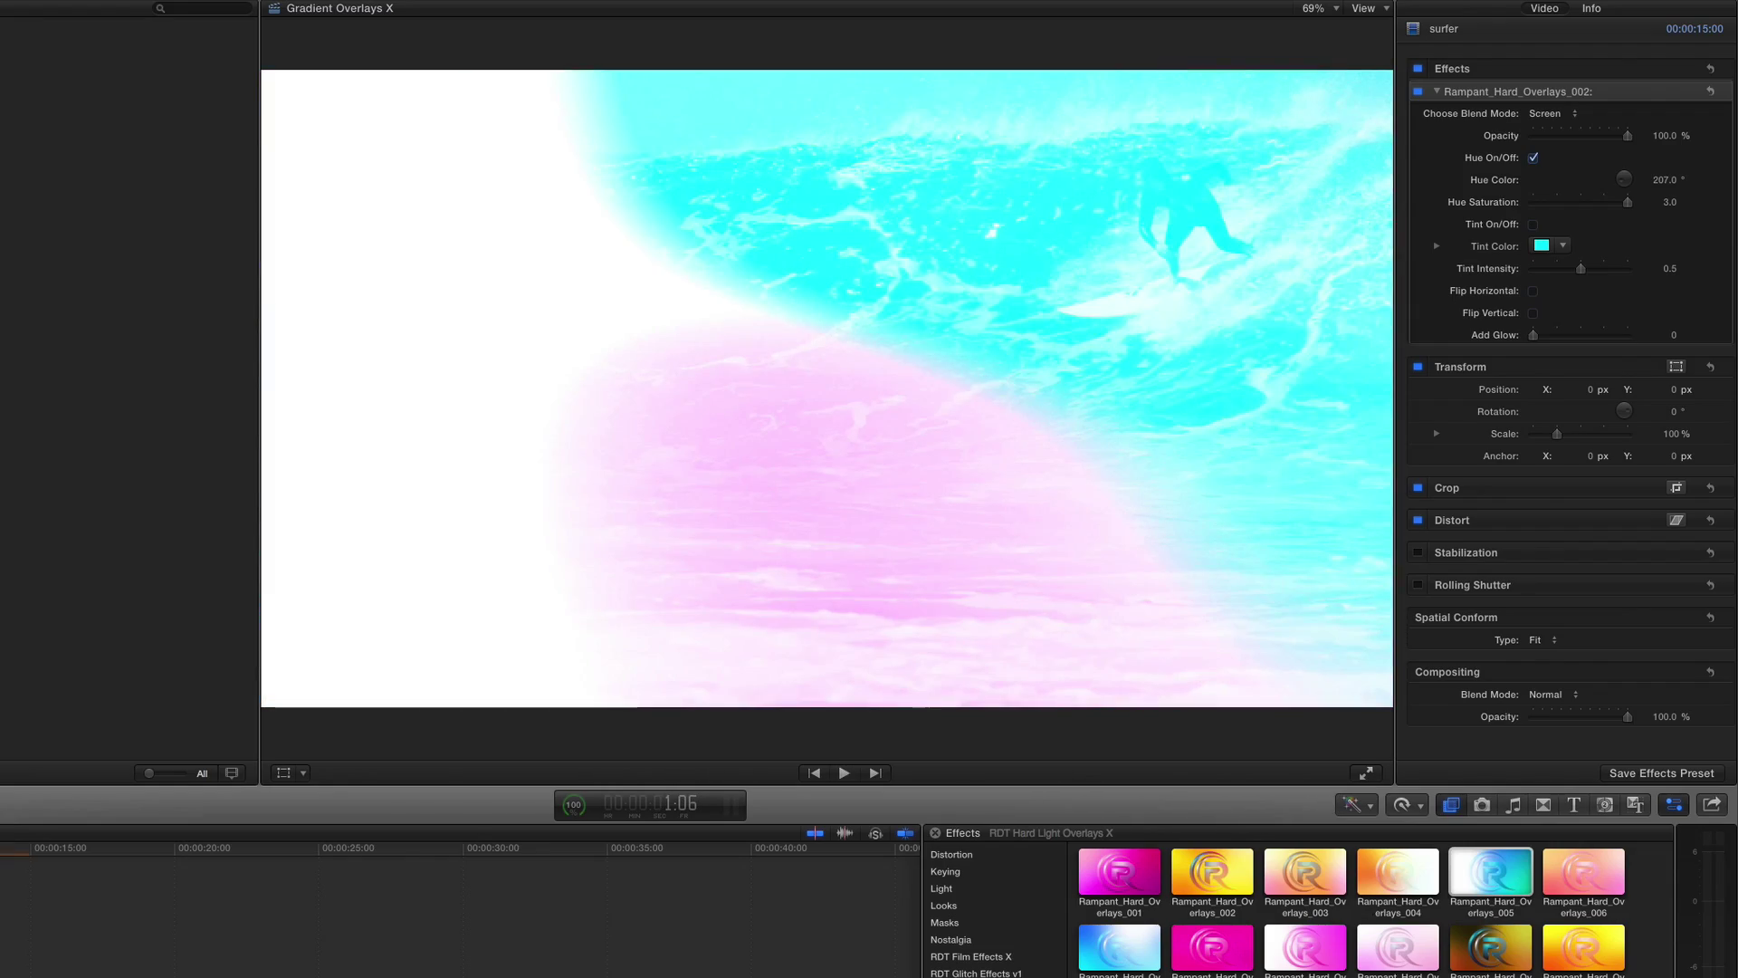
Step: Lower the overlay effect's opacity to 30% and play the clip to review the subtler look
drag(1629, 138, 1561, 139)
key(space)
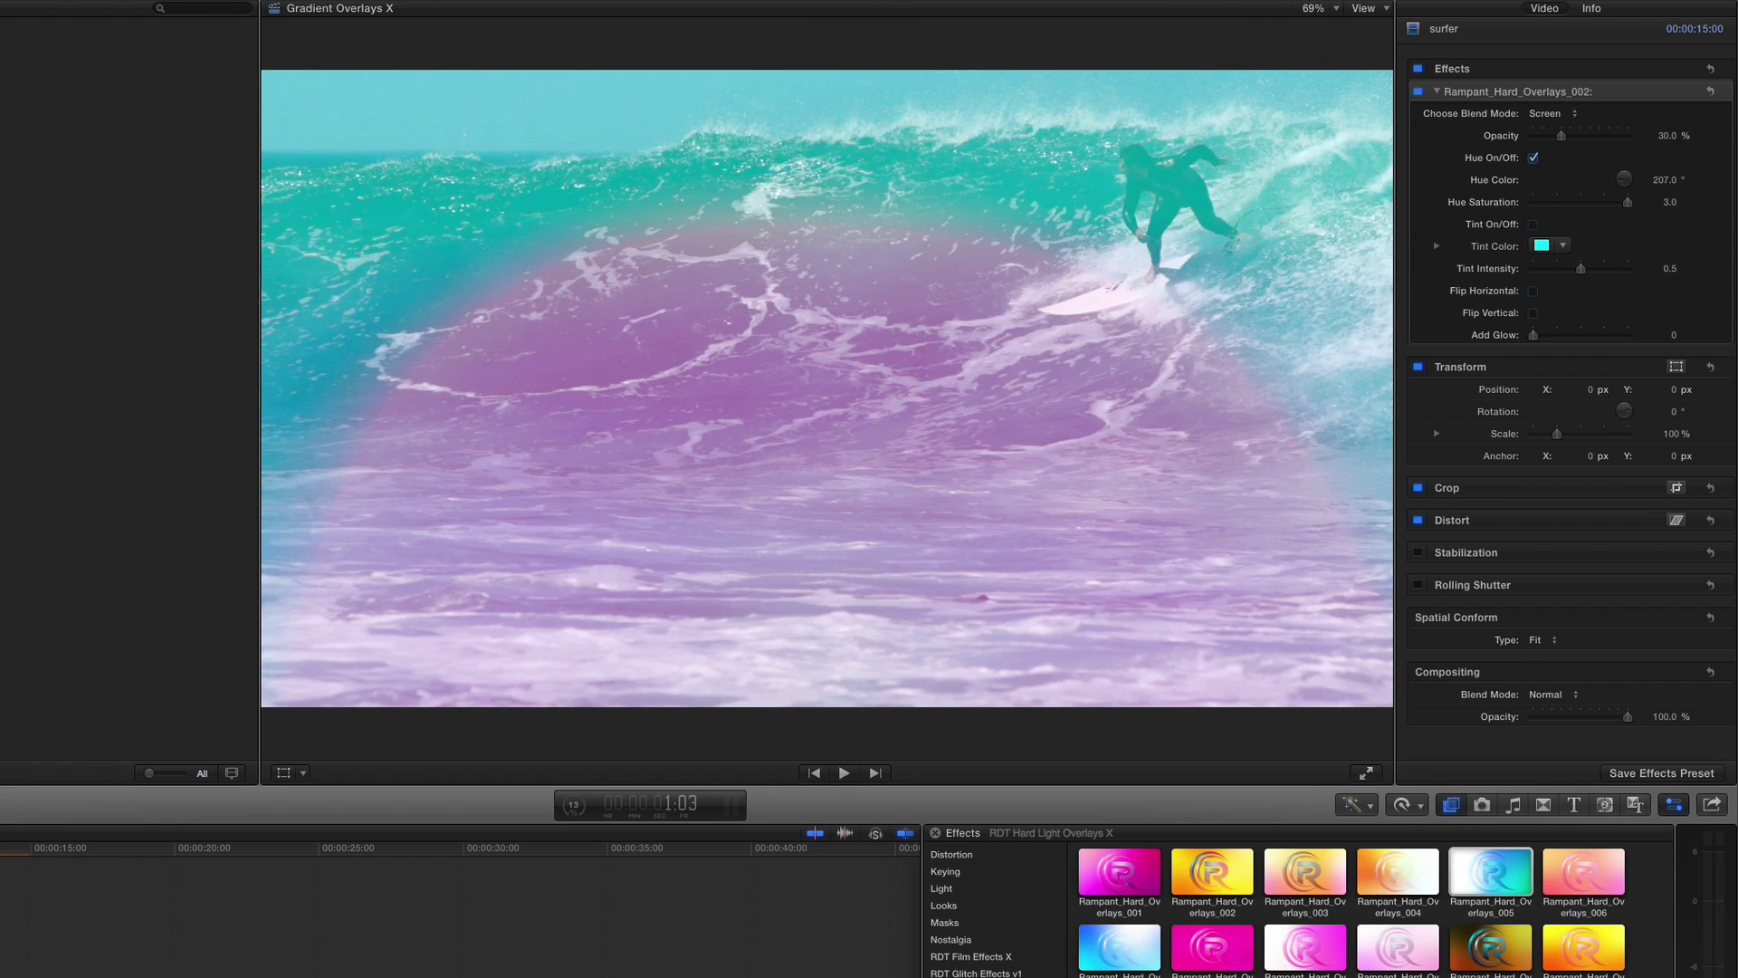
Step: Turn off the overlay's Hue option and set the effect's opacity to 100%
click(1534, 159)
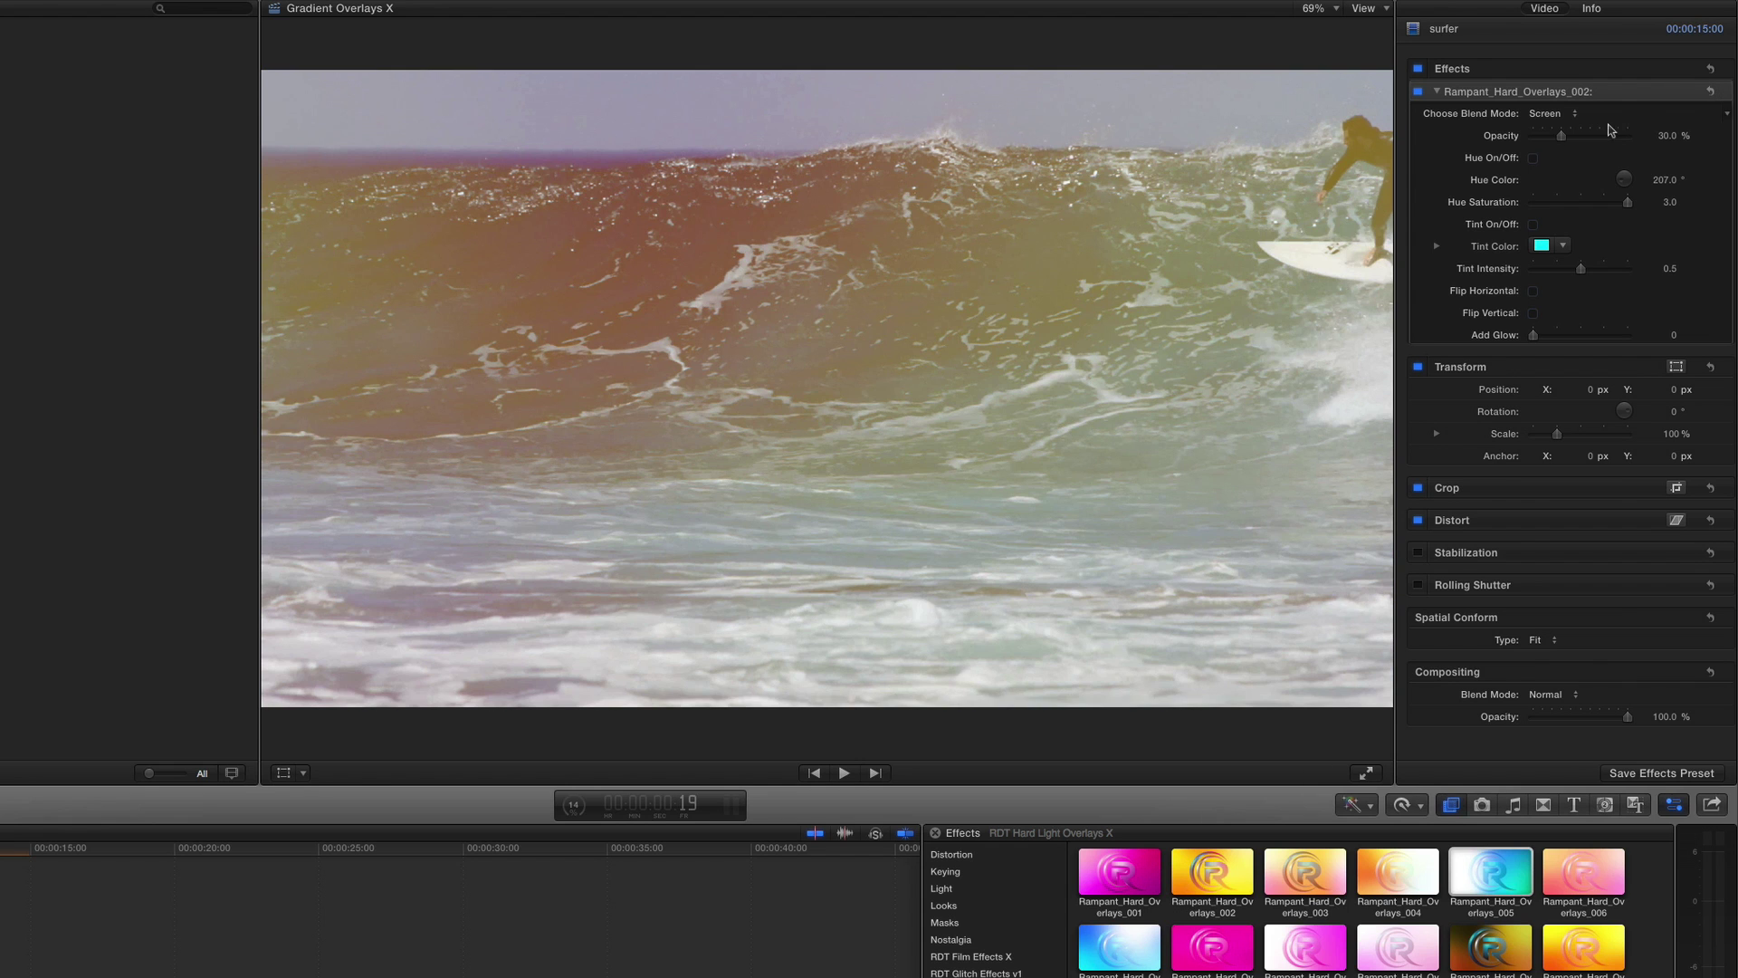
drag(1561, 136, 1670, 143)
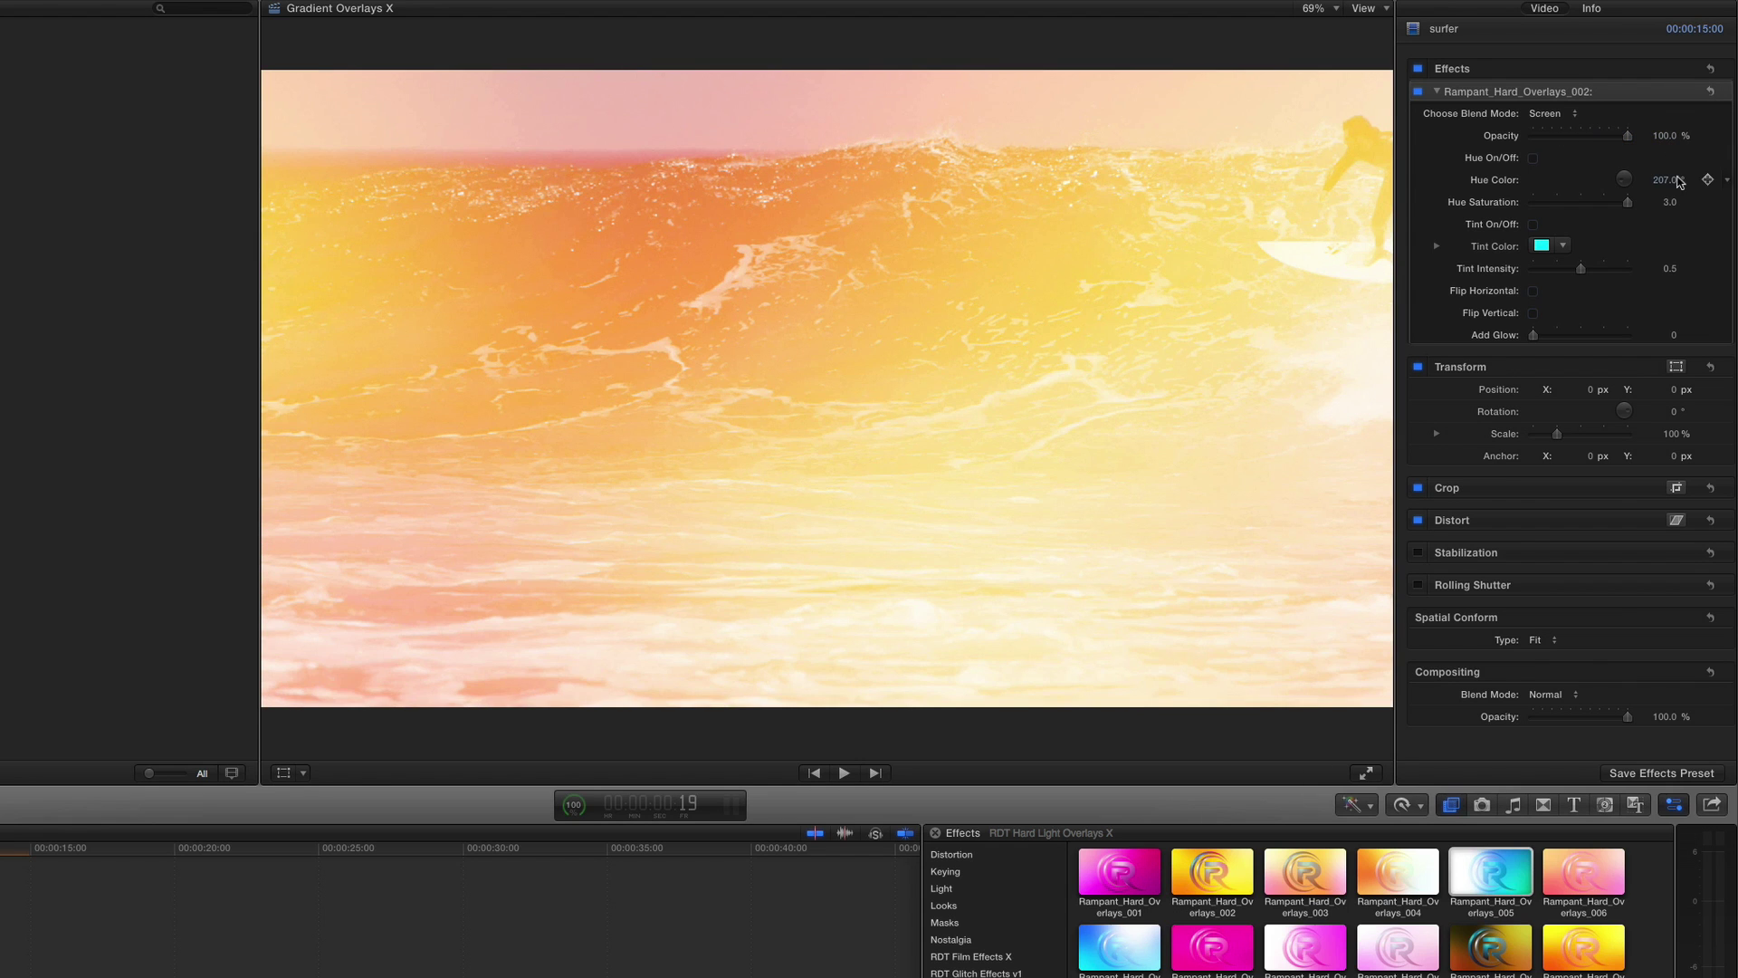
Step: Turn on the overlay's Tint option and change its Tint Color to red
click(1533, 225)
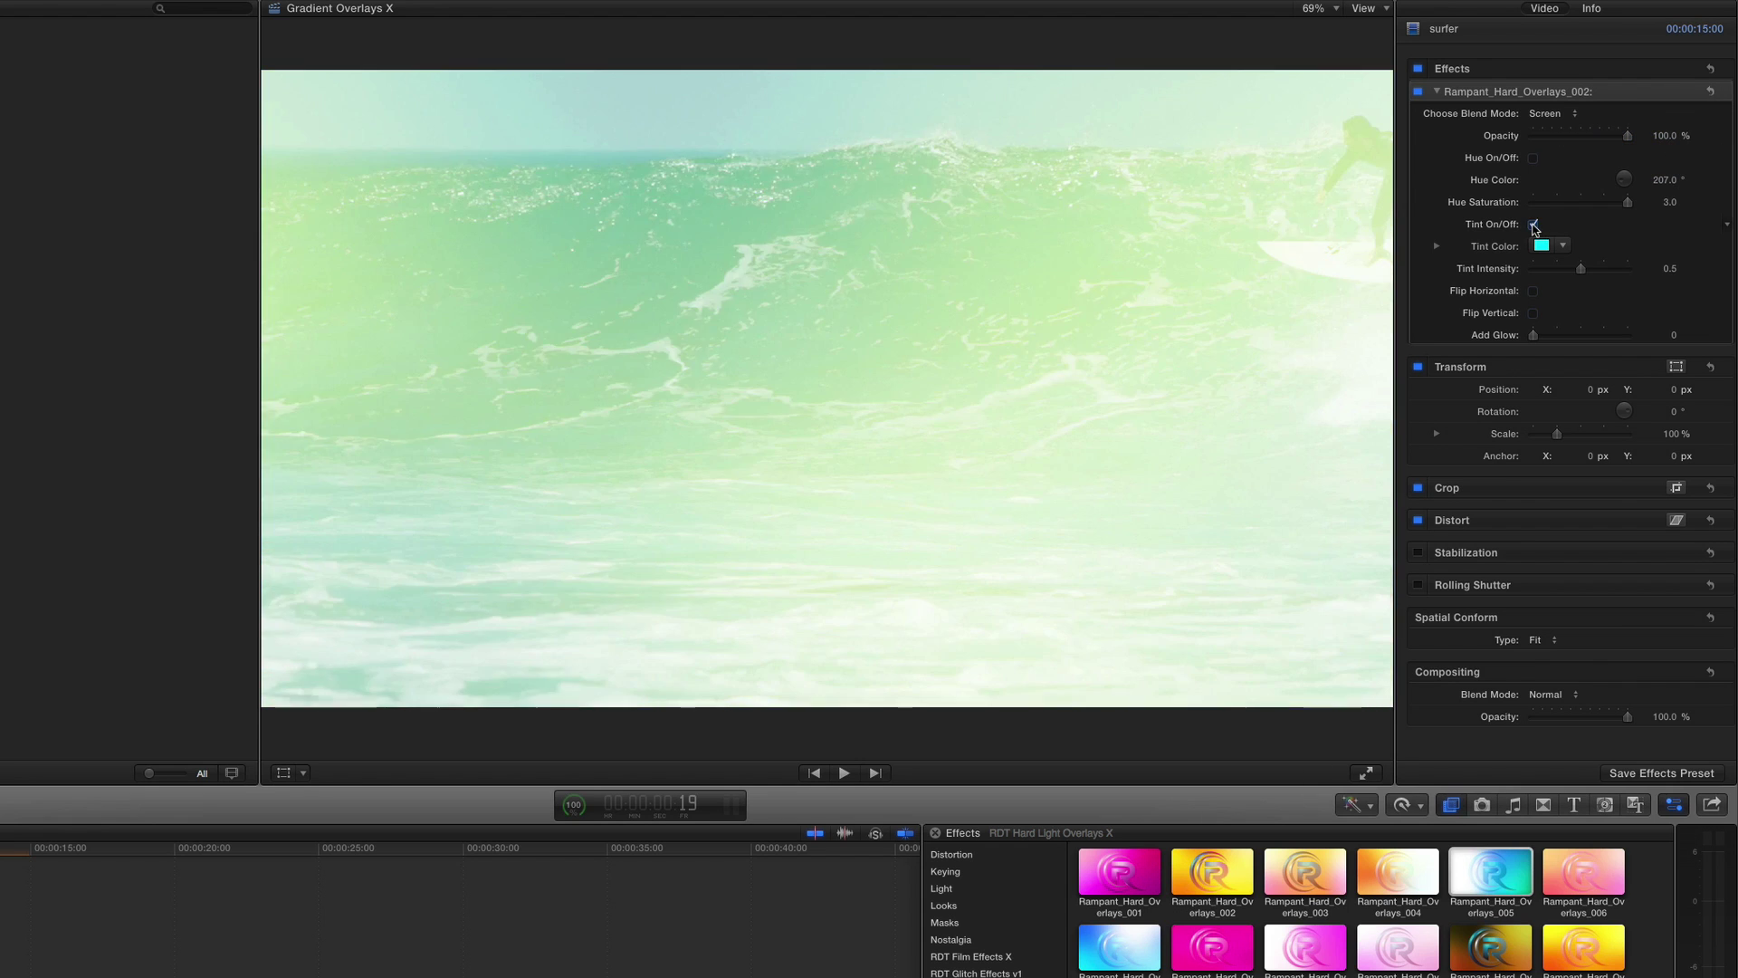
click(1533, 224)
click(1533, 225)
click(1564, 246)
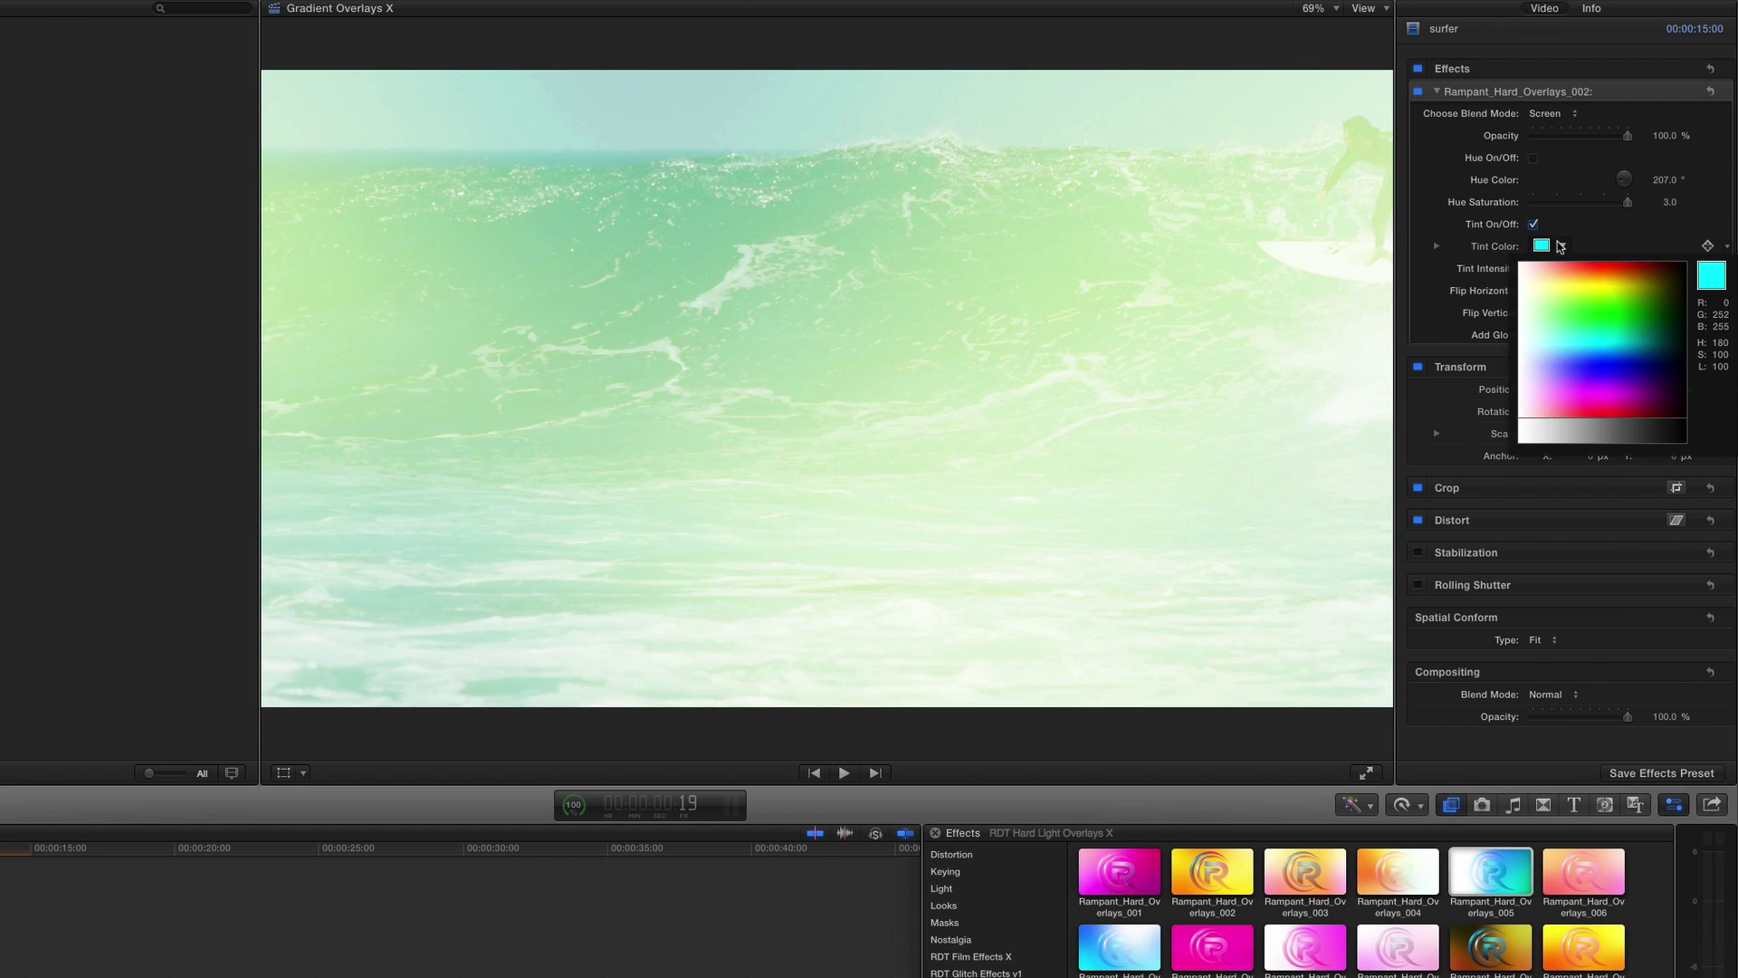
drag(1539, 272, 1592, 418)
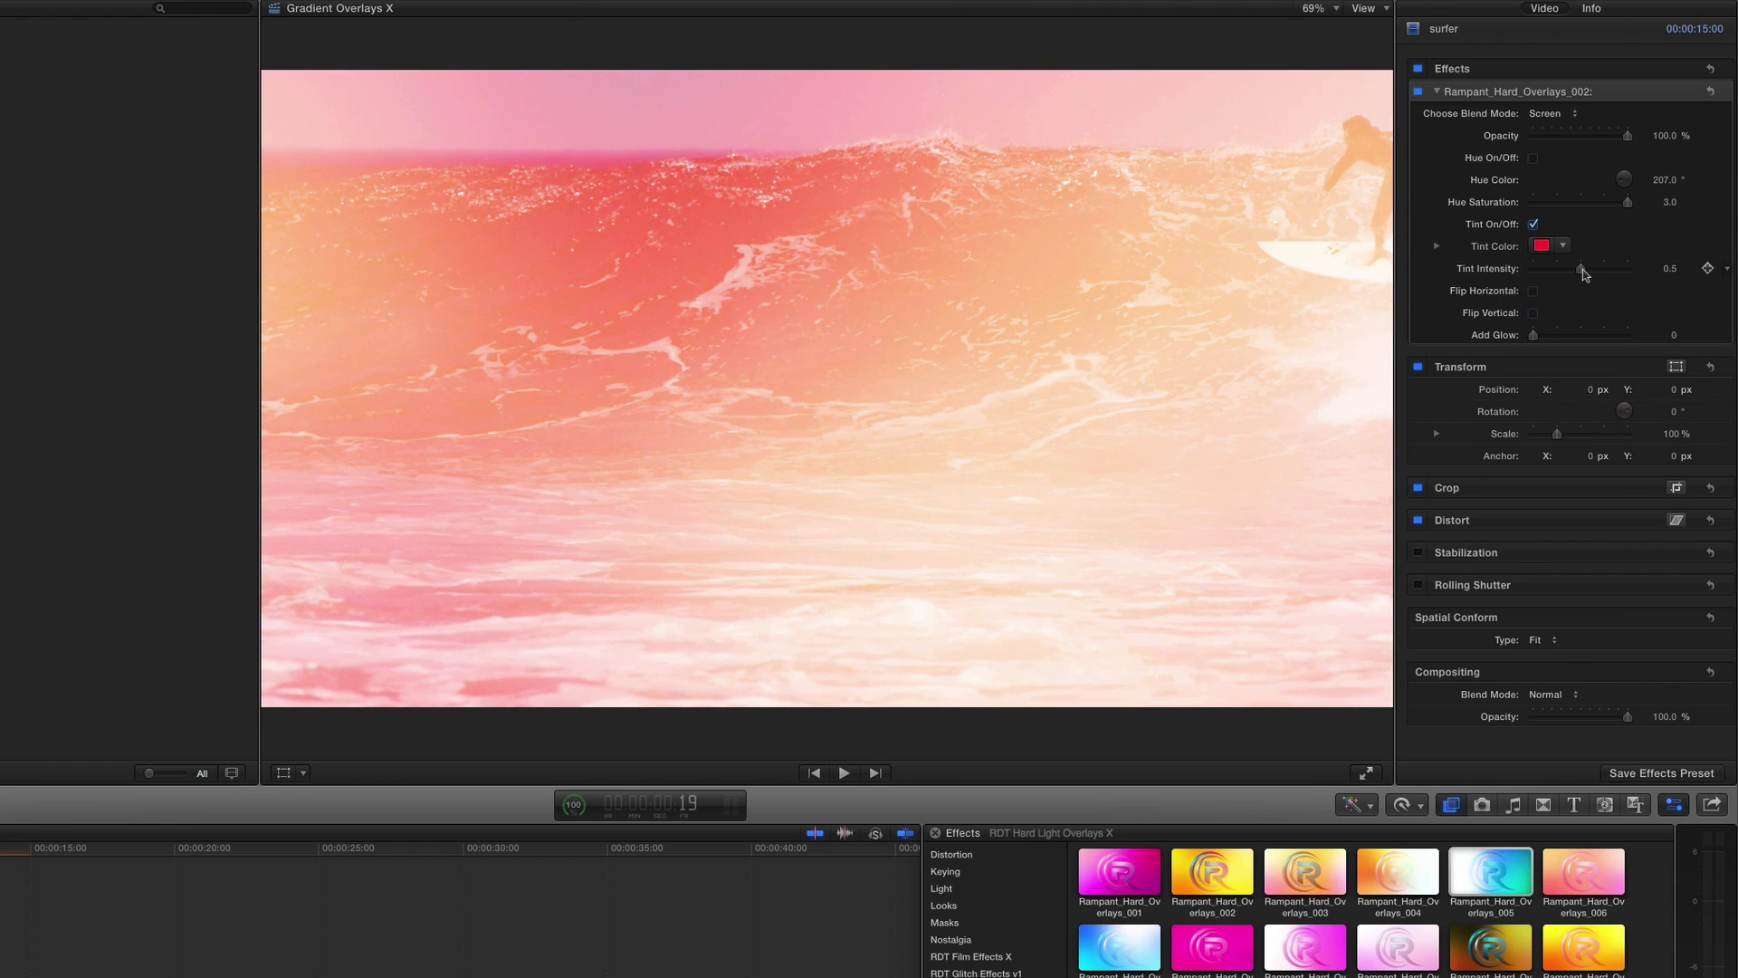
Step: Try a Tint Intensity of 1.0, set it to 0.56 instead, and play the first surfer clip to review the tint
drag(1583, 269, 1634, 268)
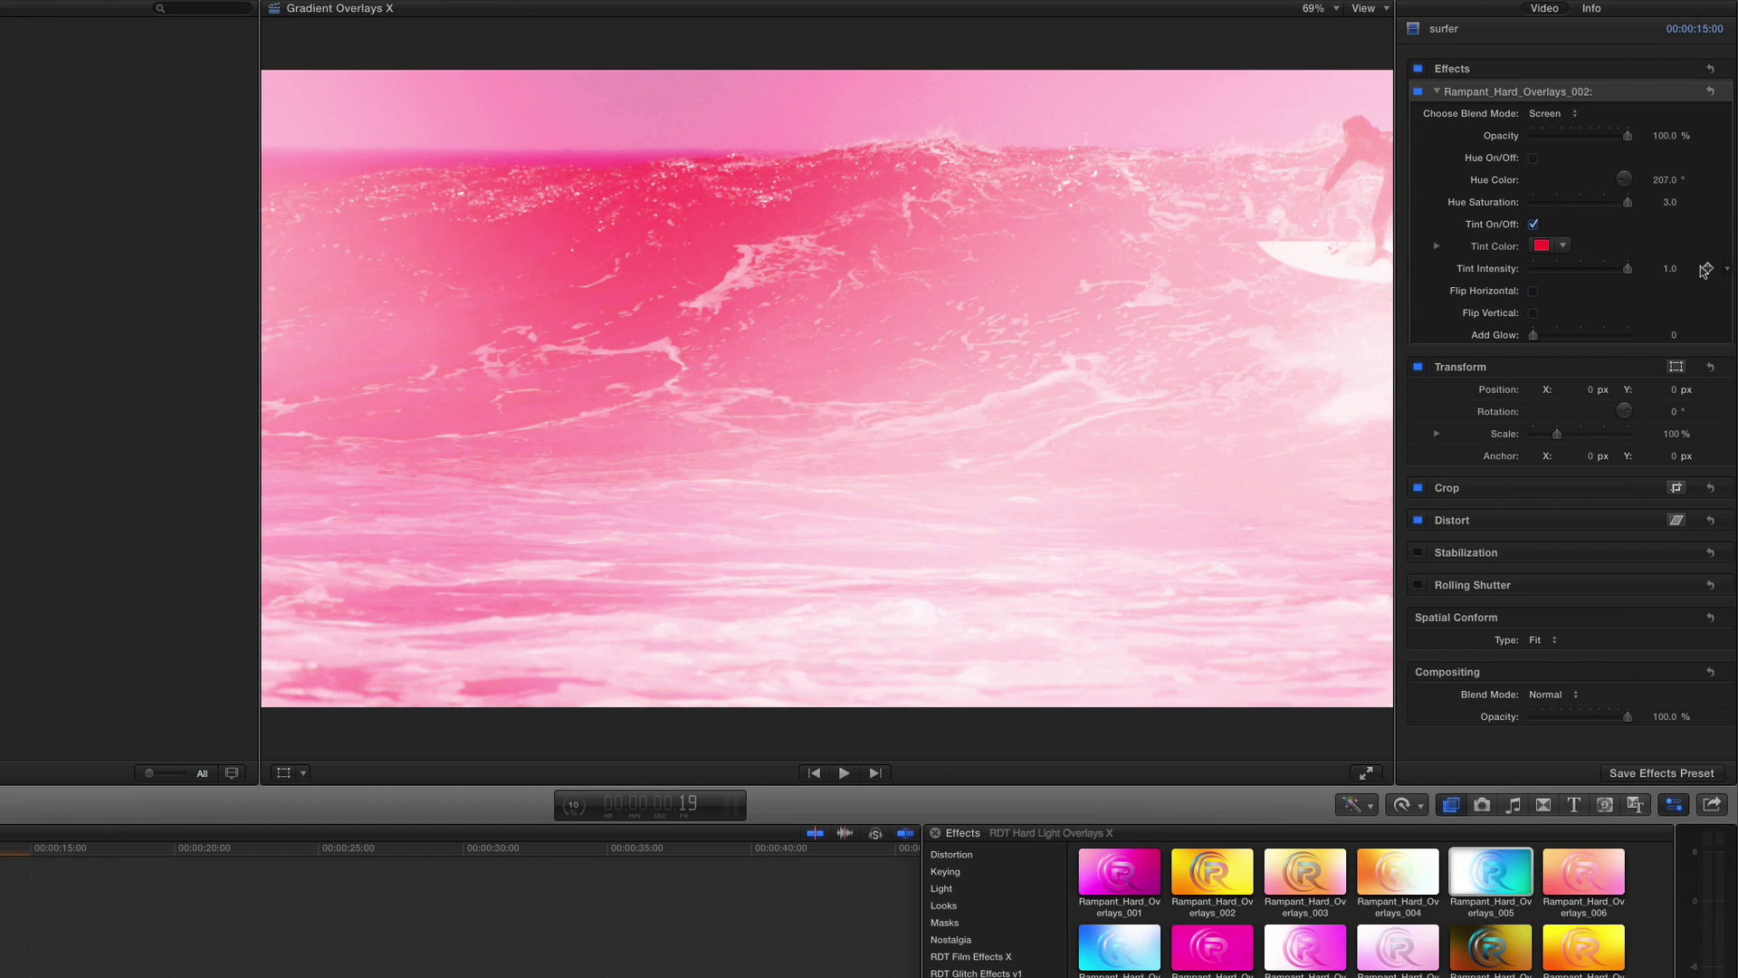
drag(1627, 270, 1586, 270)
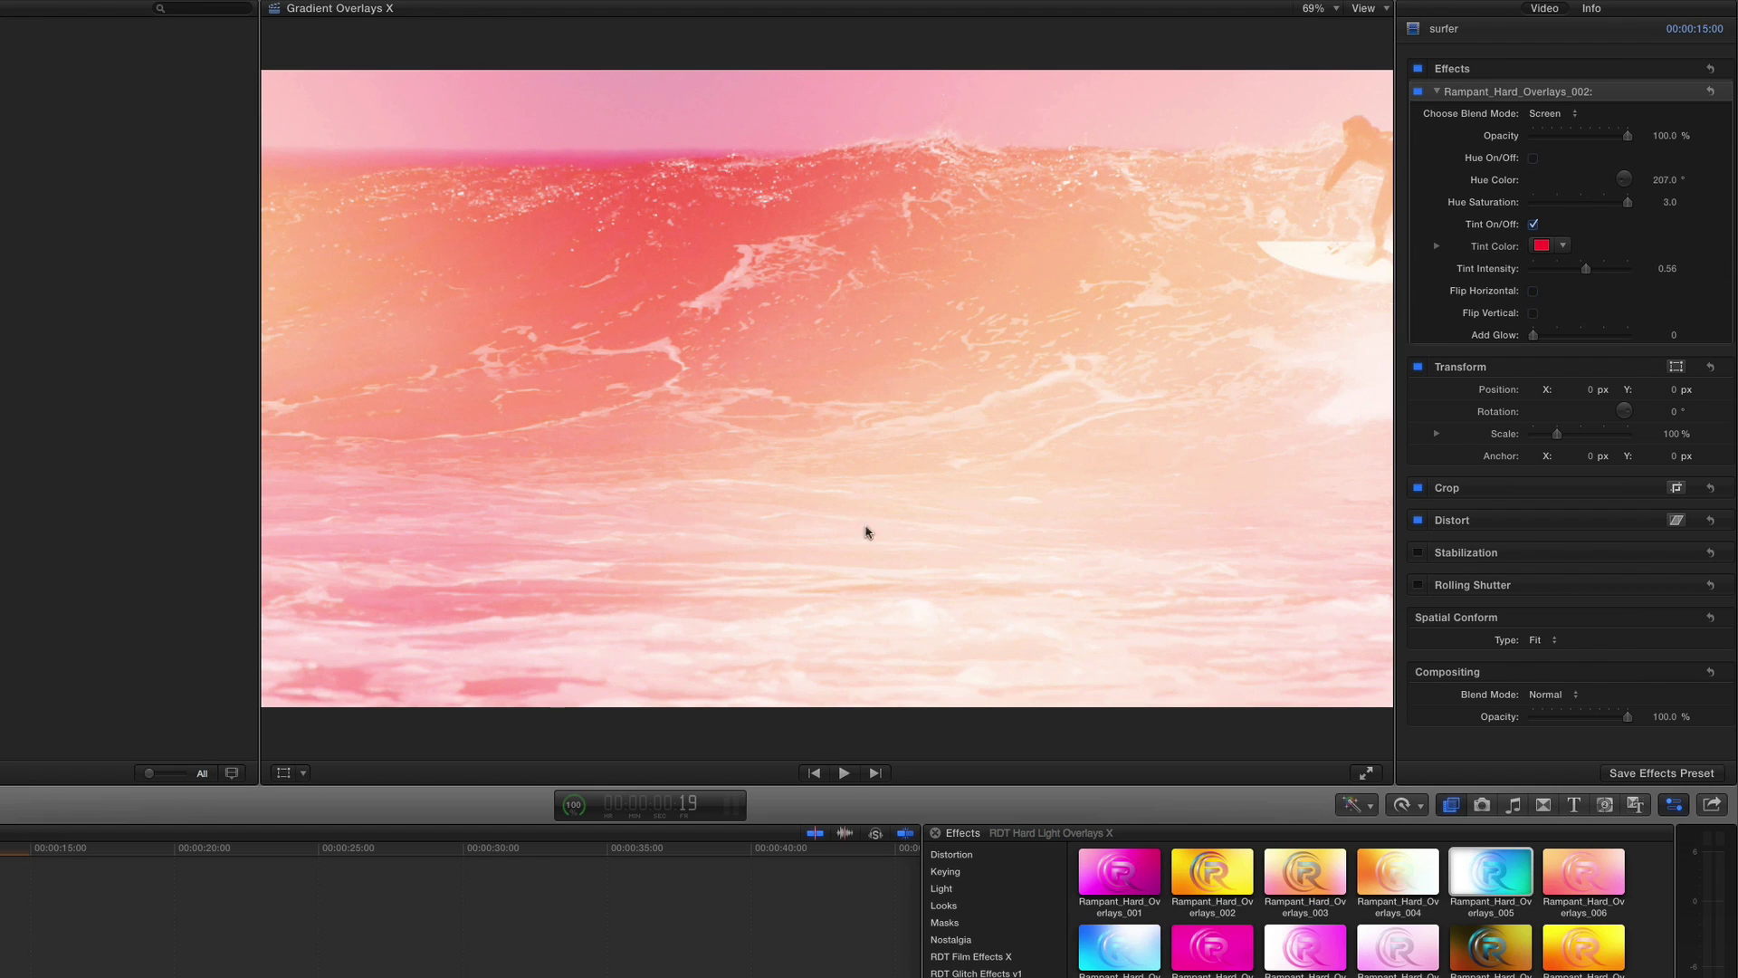
key(space)
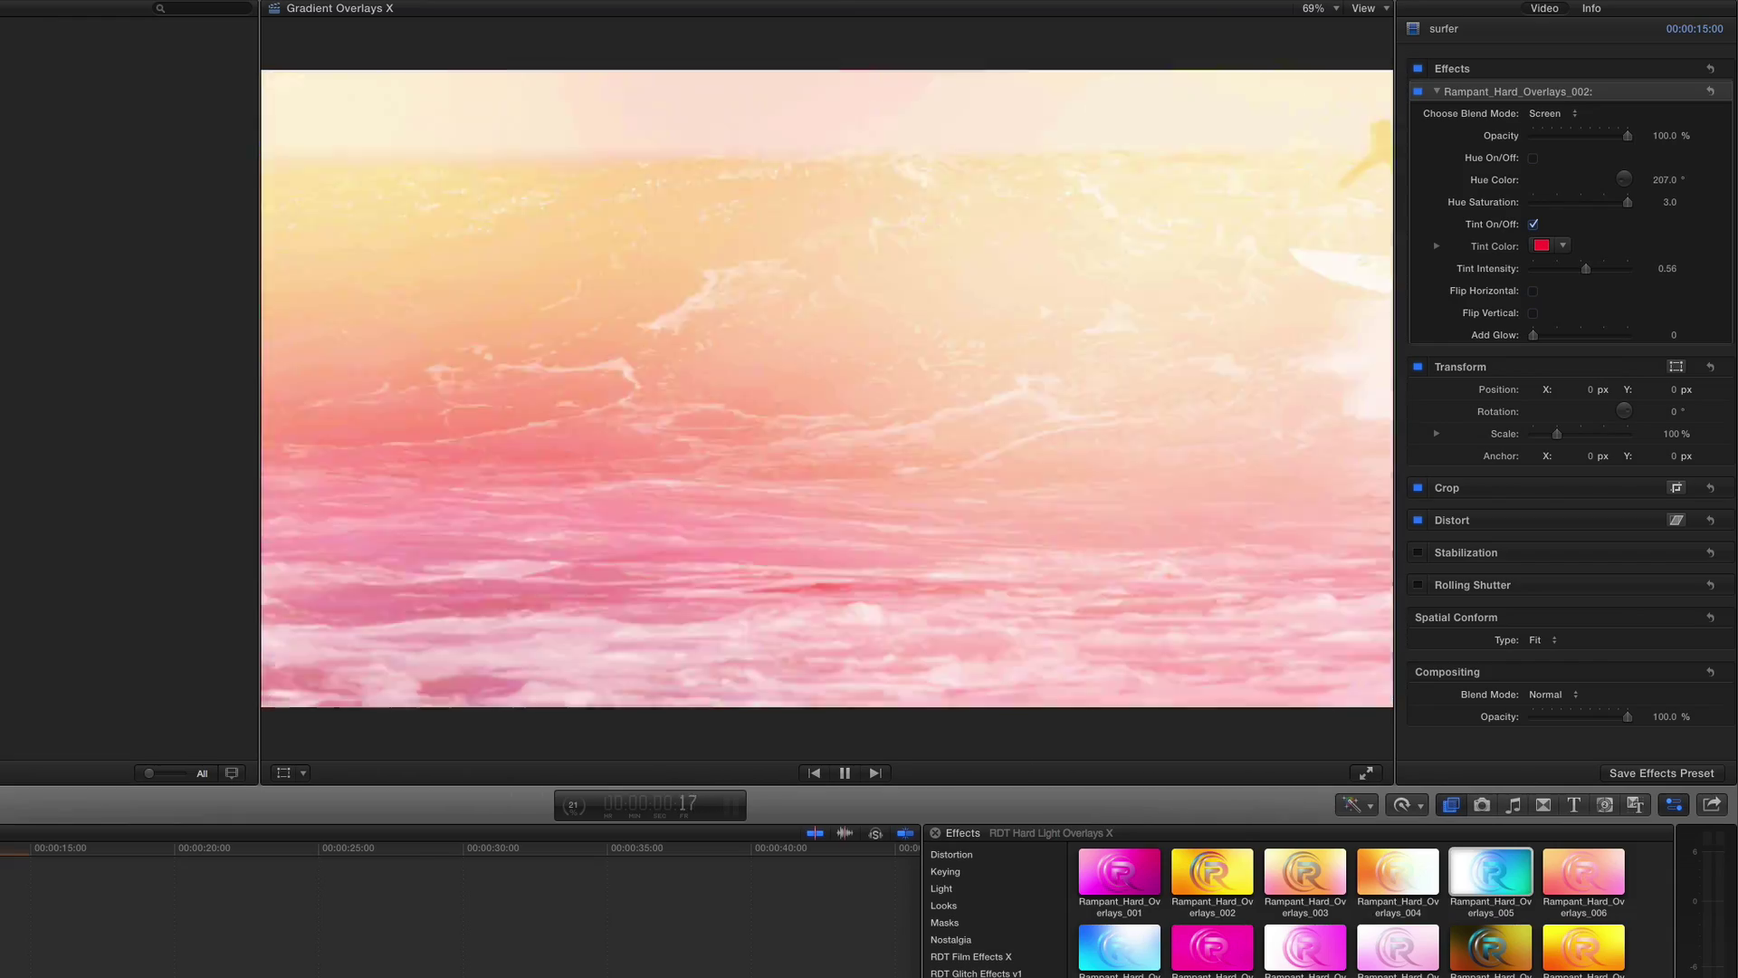
key(space)
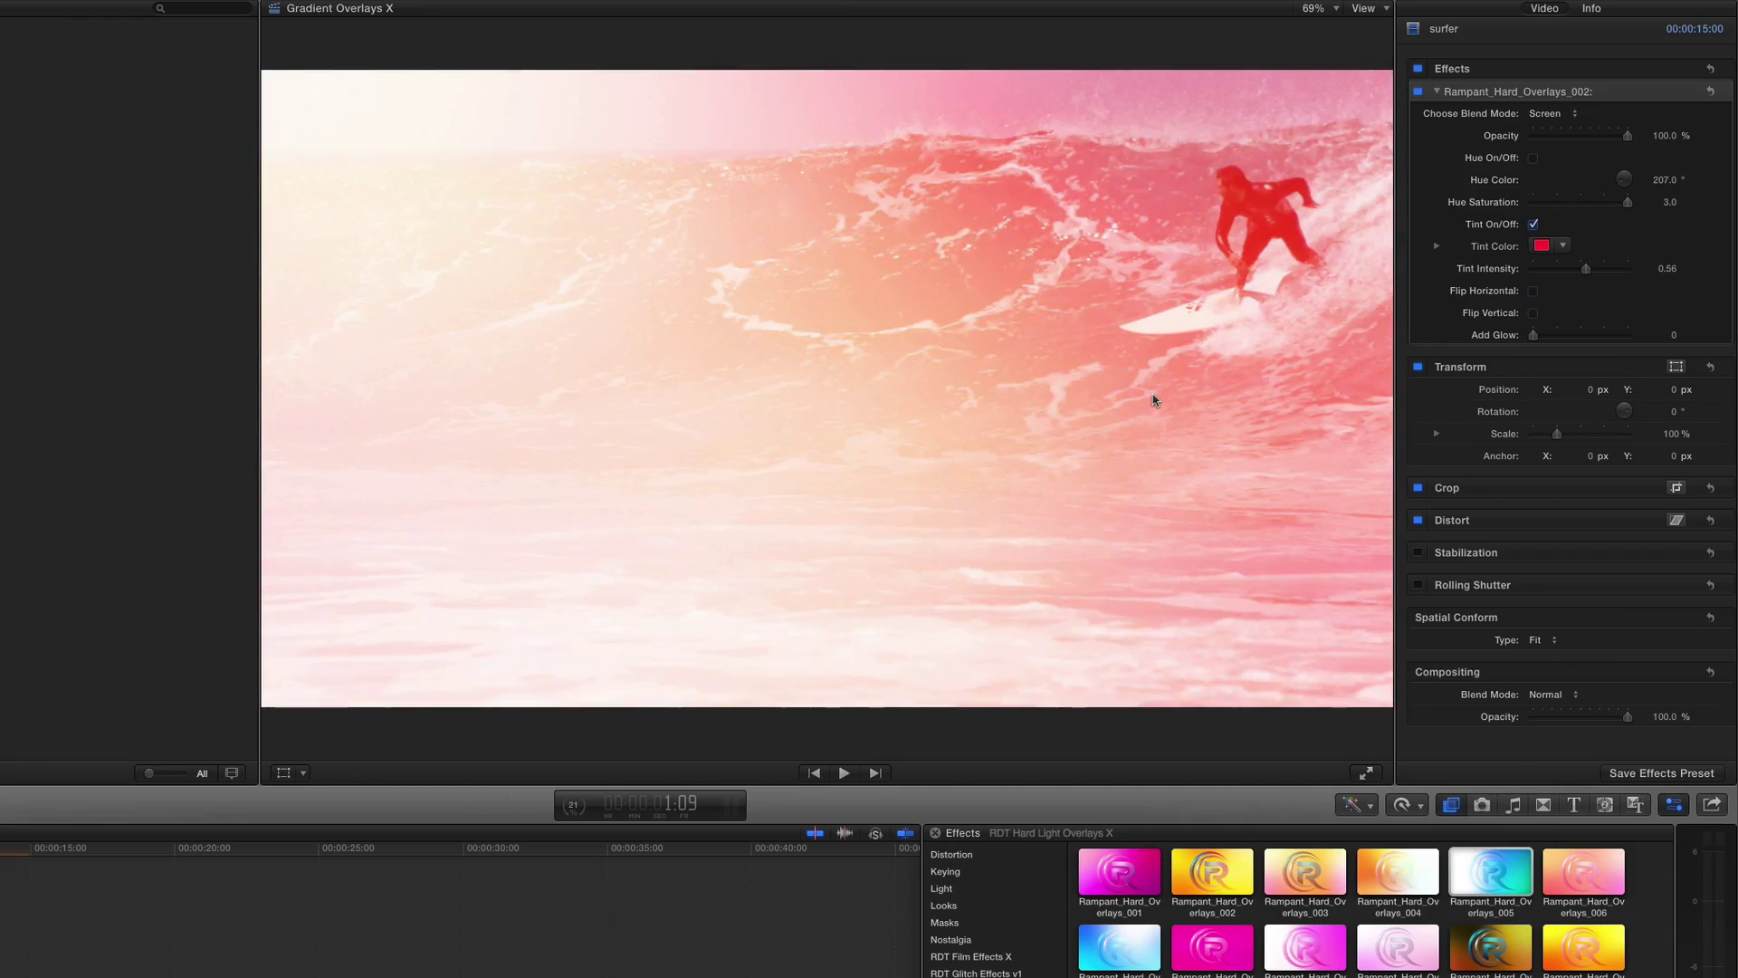
Step: Turn off the overlay's Tint option and turn on Flip Horizontal
click(1534, 224)
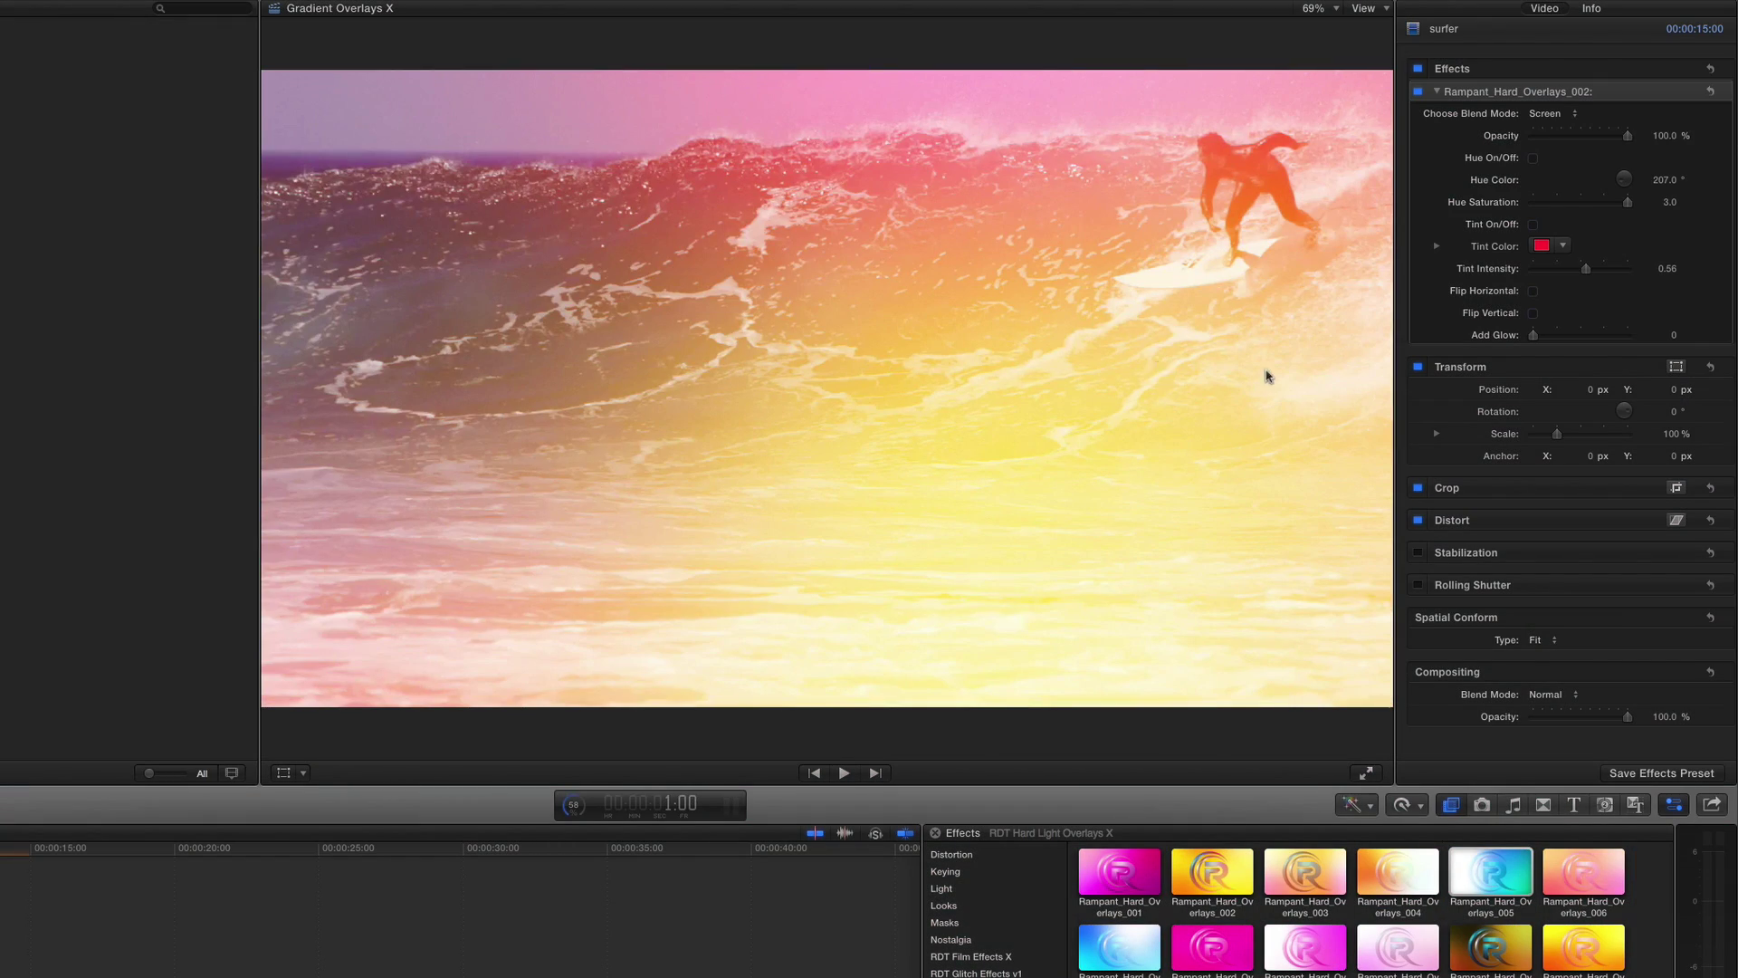
click(1533, 291)
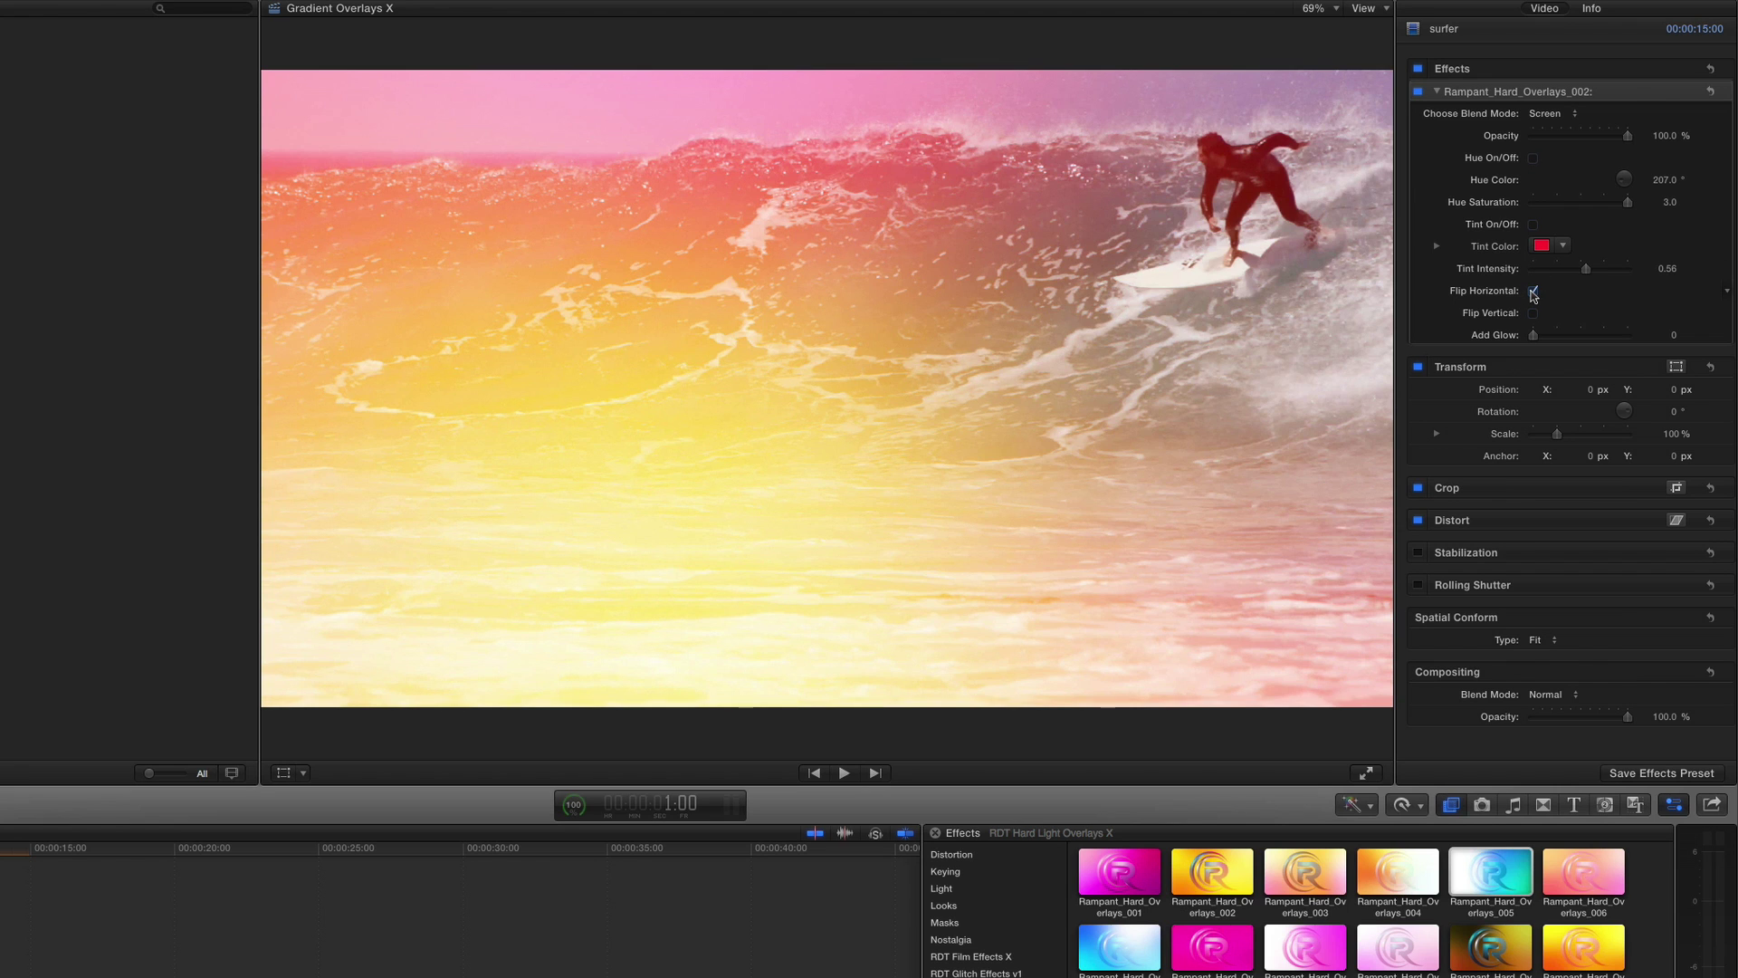
Step: Try Flip Vertical together with Flip Horizontal on the overlay, review it in playback, and turn off both flip options
click(1534, 313)
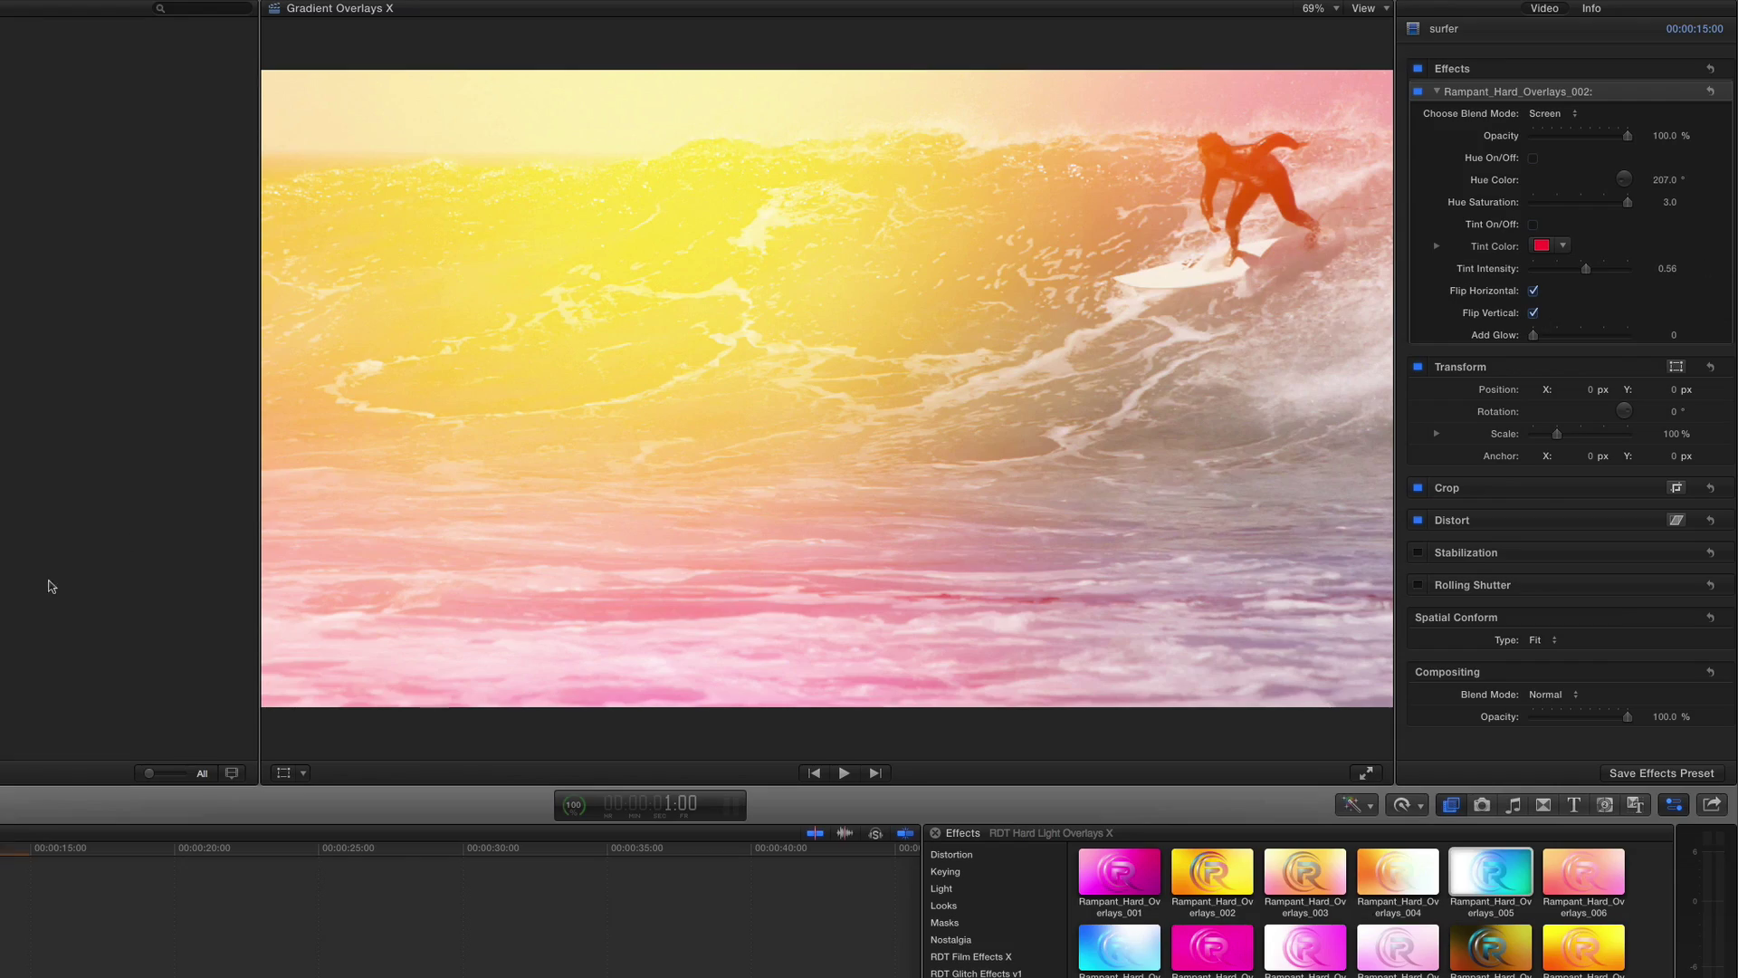
key(space)
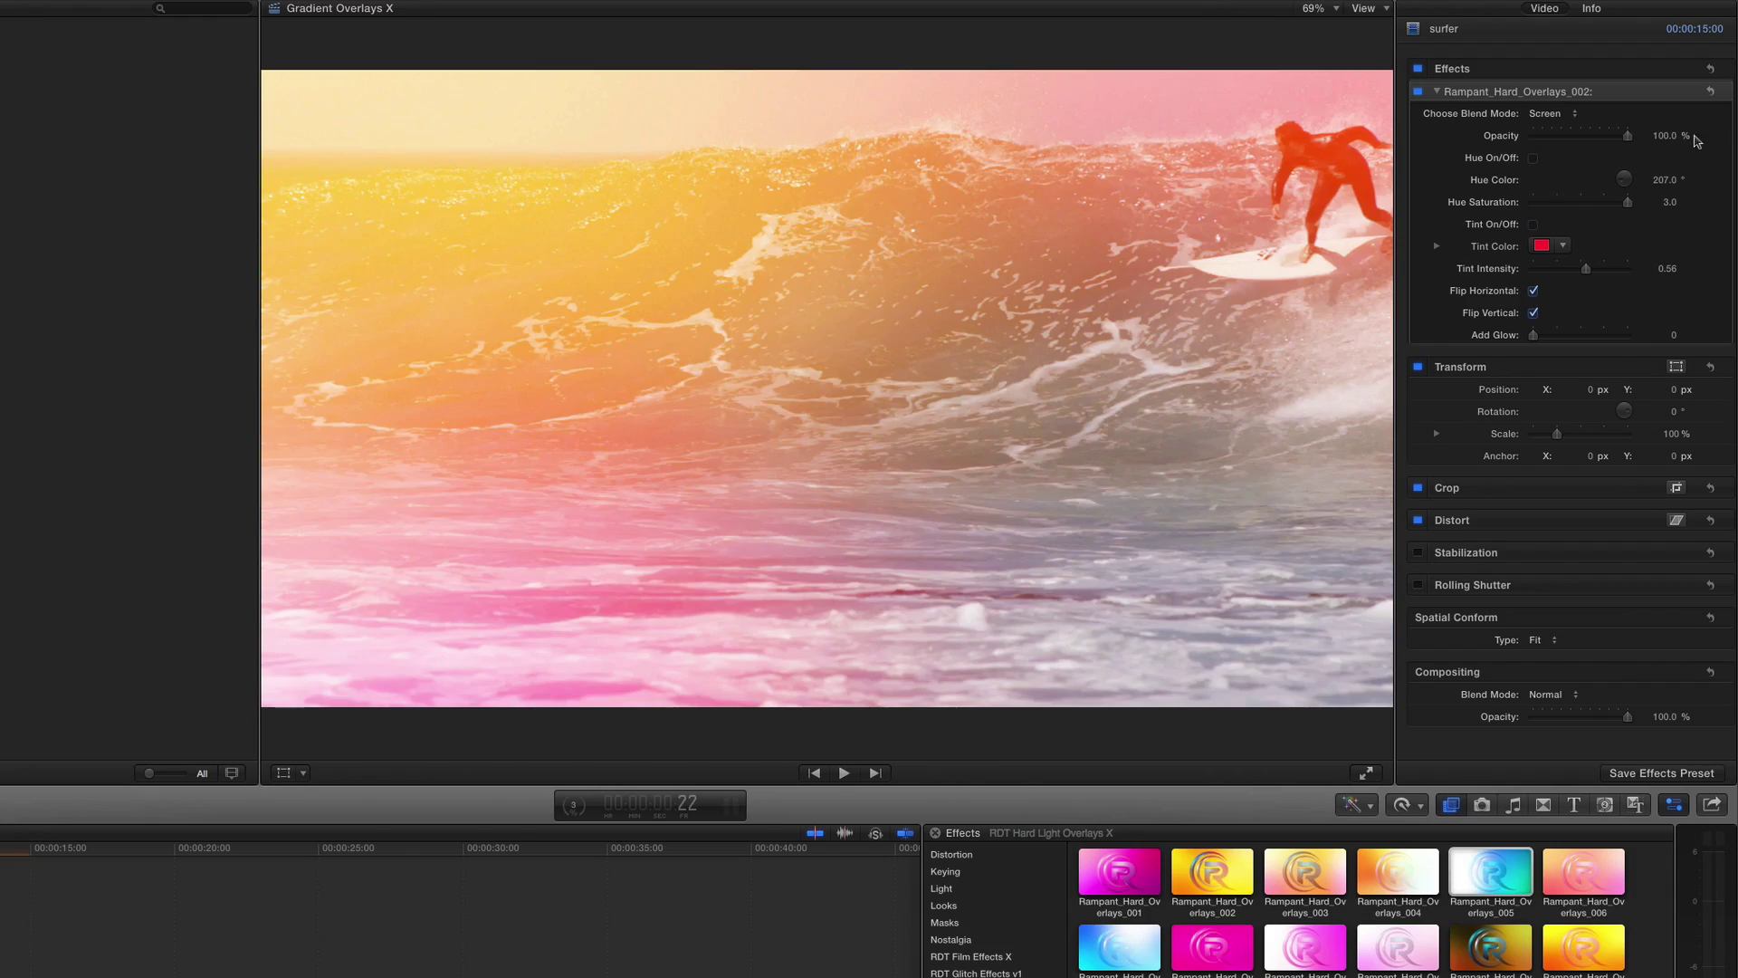
click(1533, 313)
click(1533, 291)
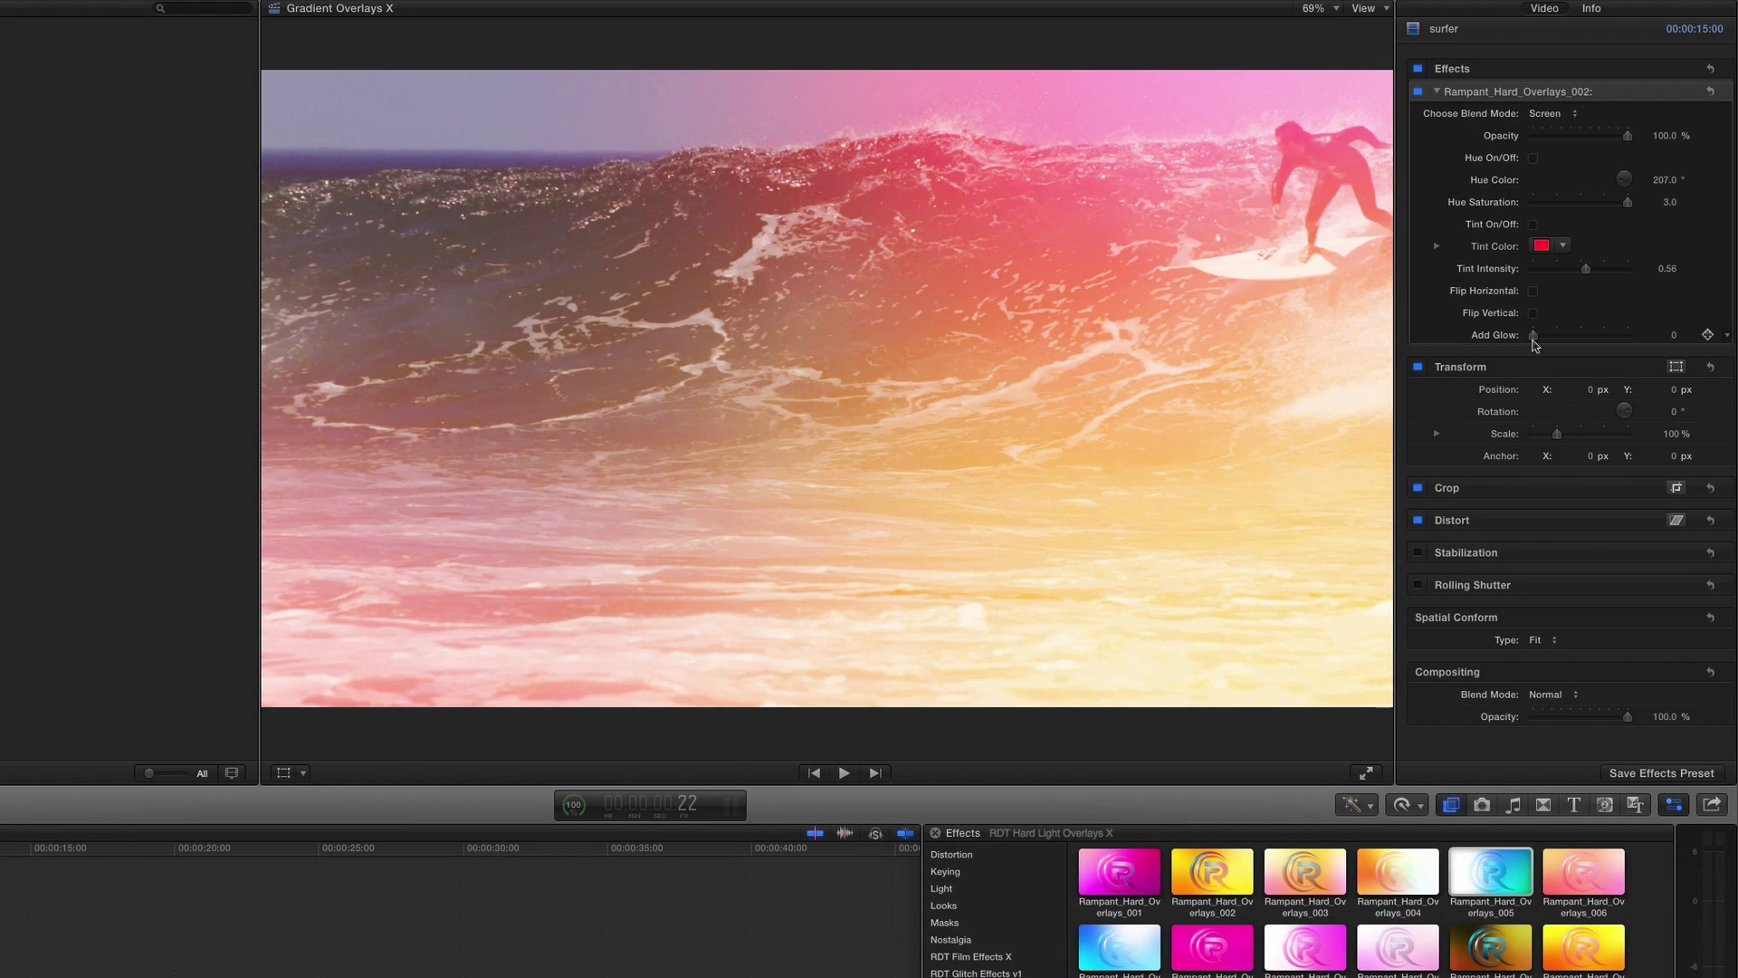
Step: Try an Add Glow value of 2.9 on the overlay, play the first surfer clip to review it, and reset the glow to 0
drag(1536, 337, 1626, 339)
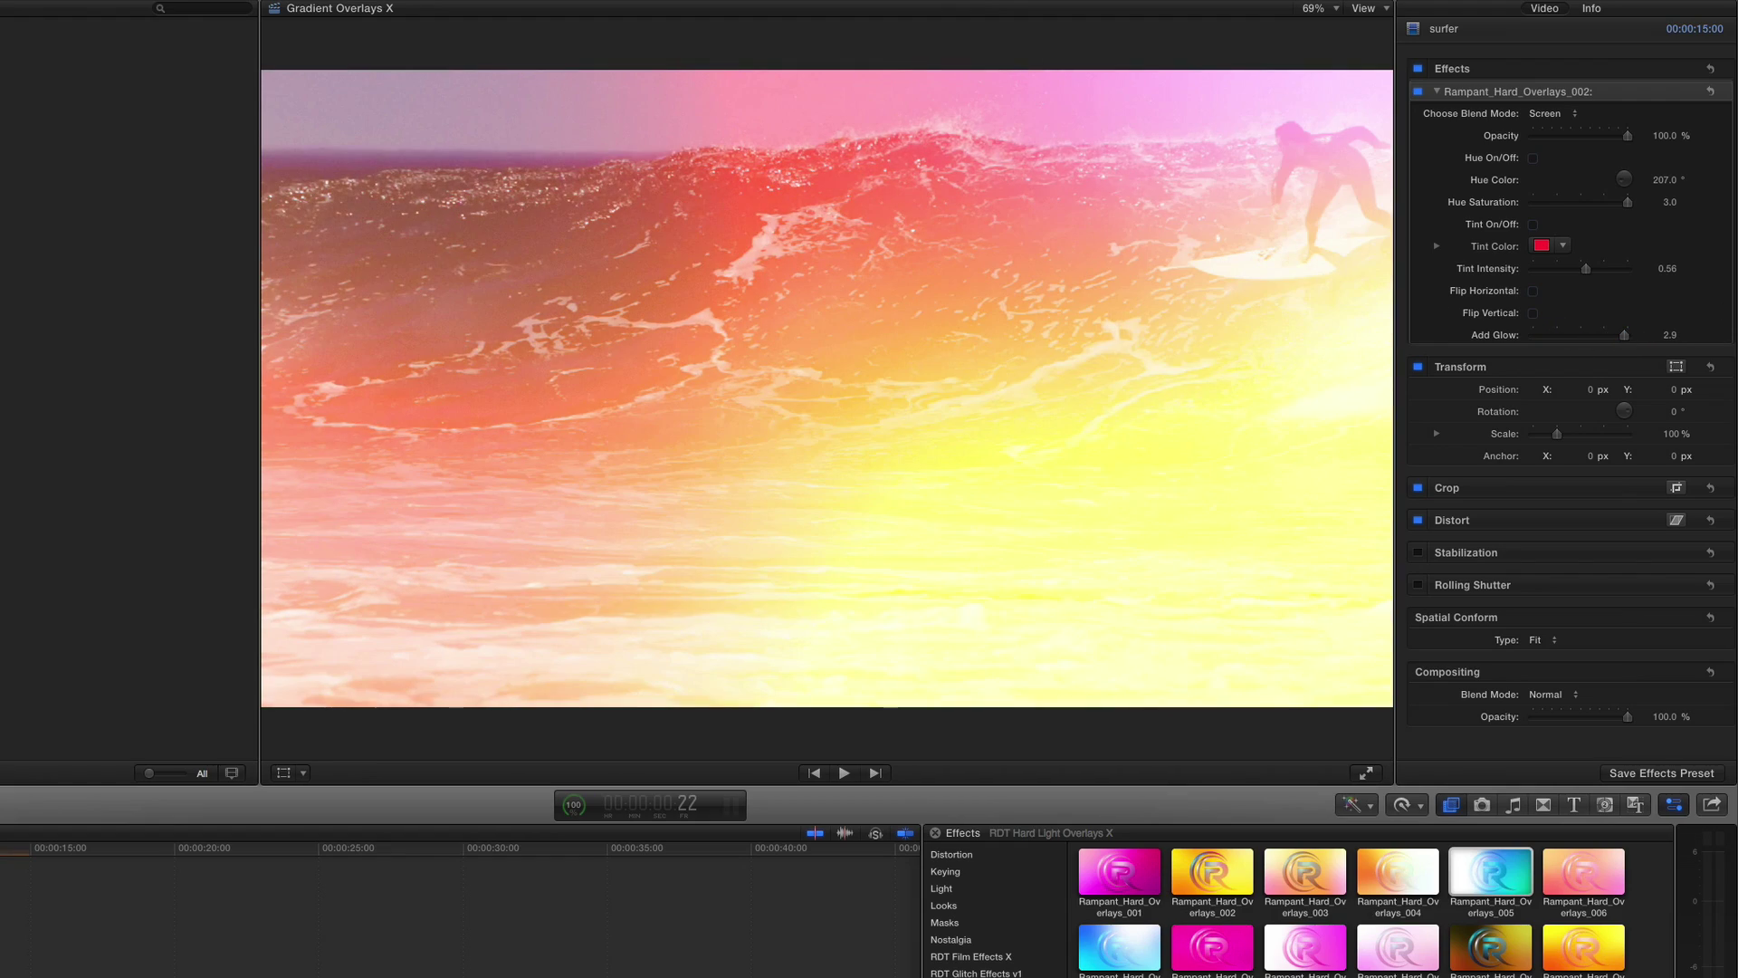
key(space)
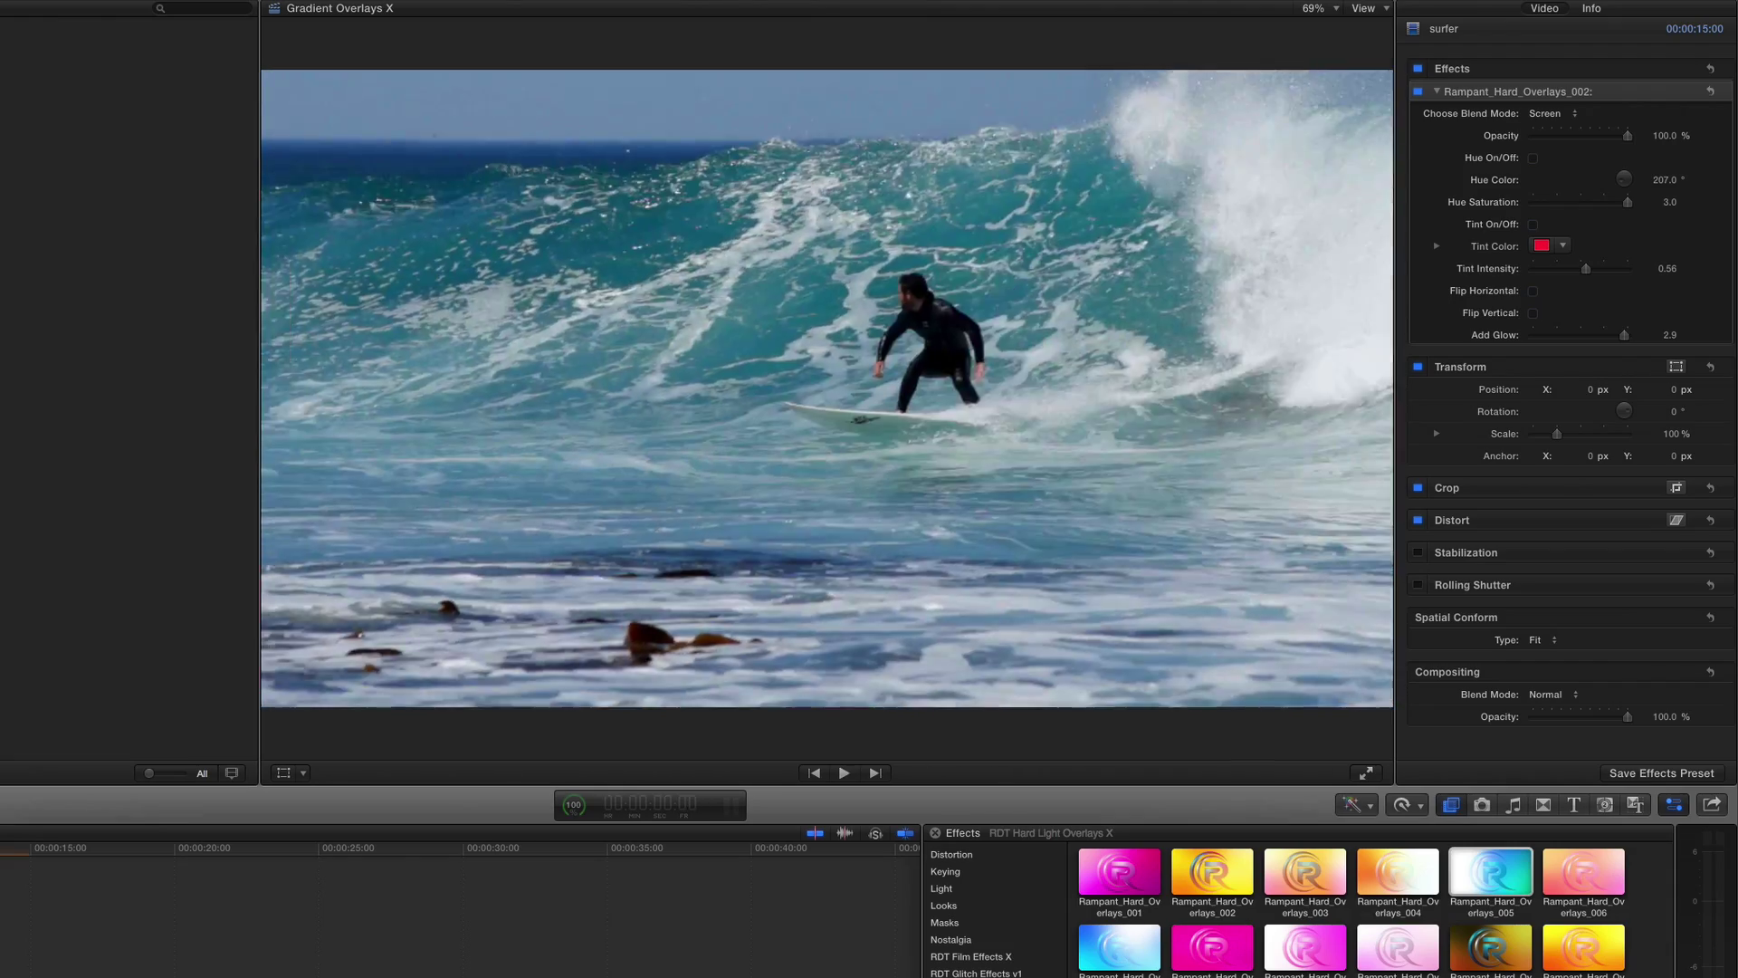
key(space)
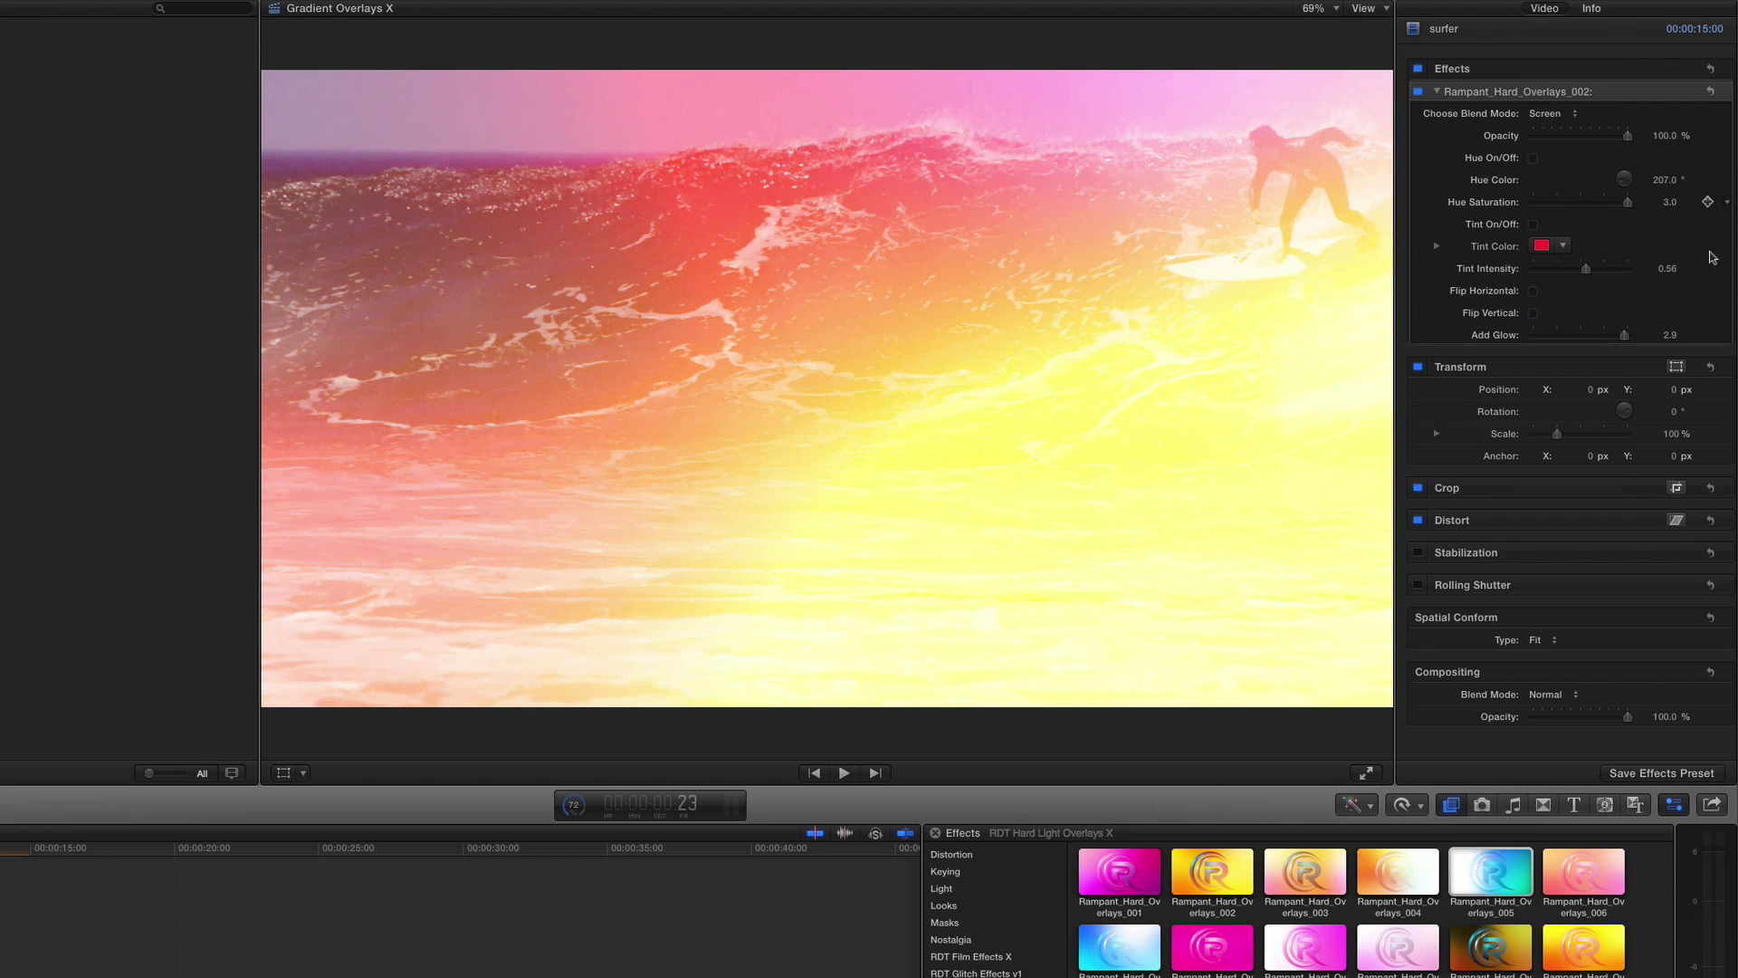
mouse_move(1704, 344)
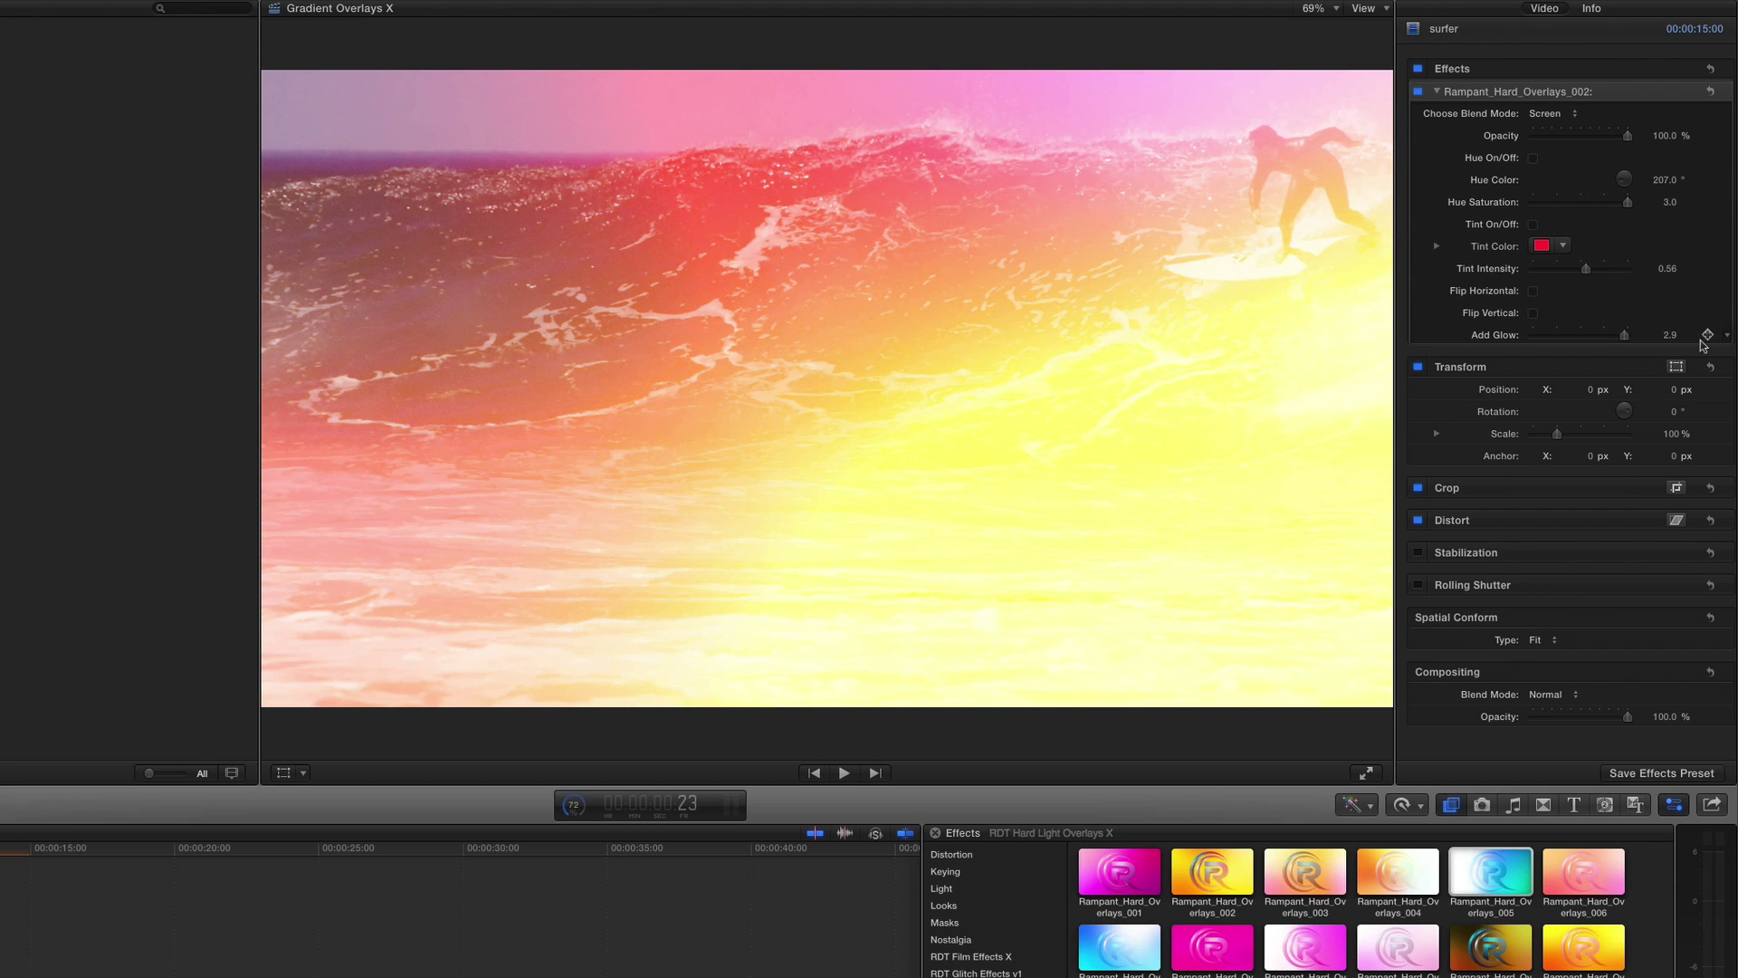
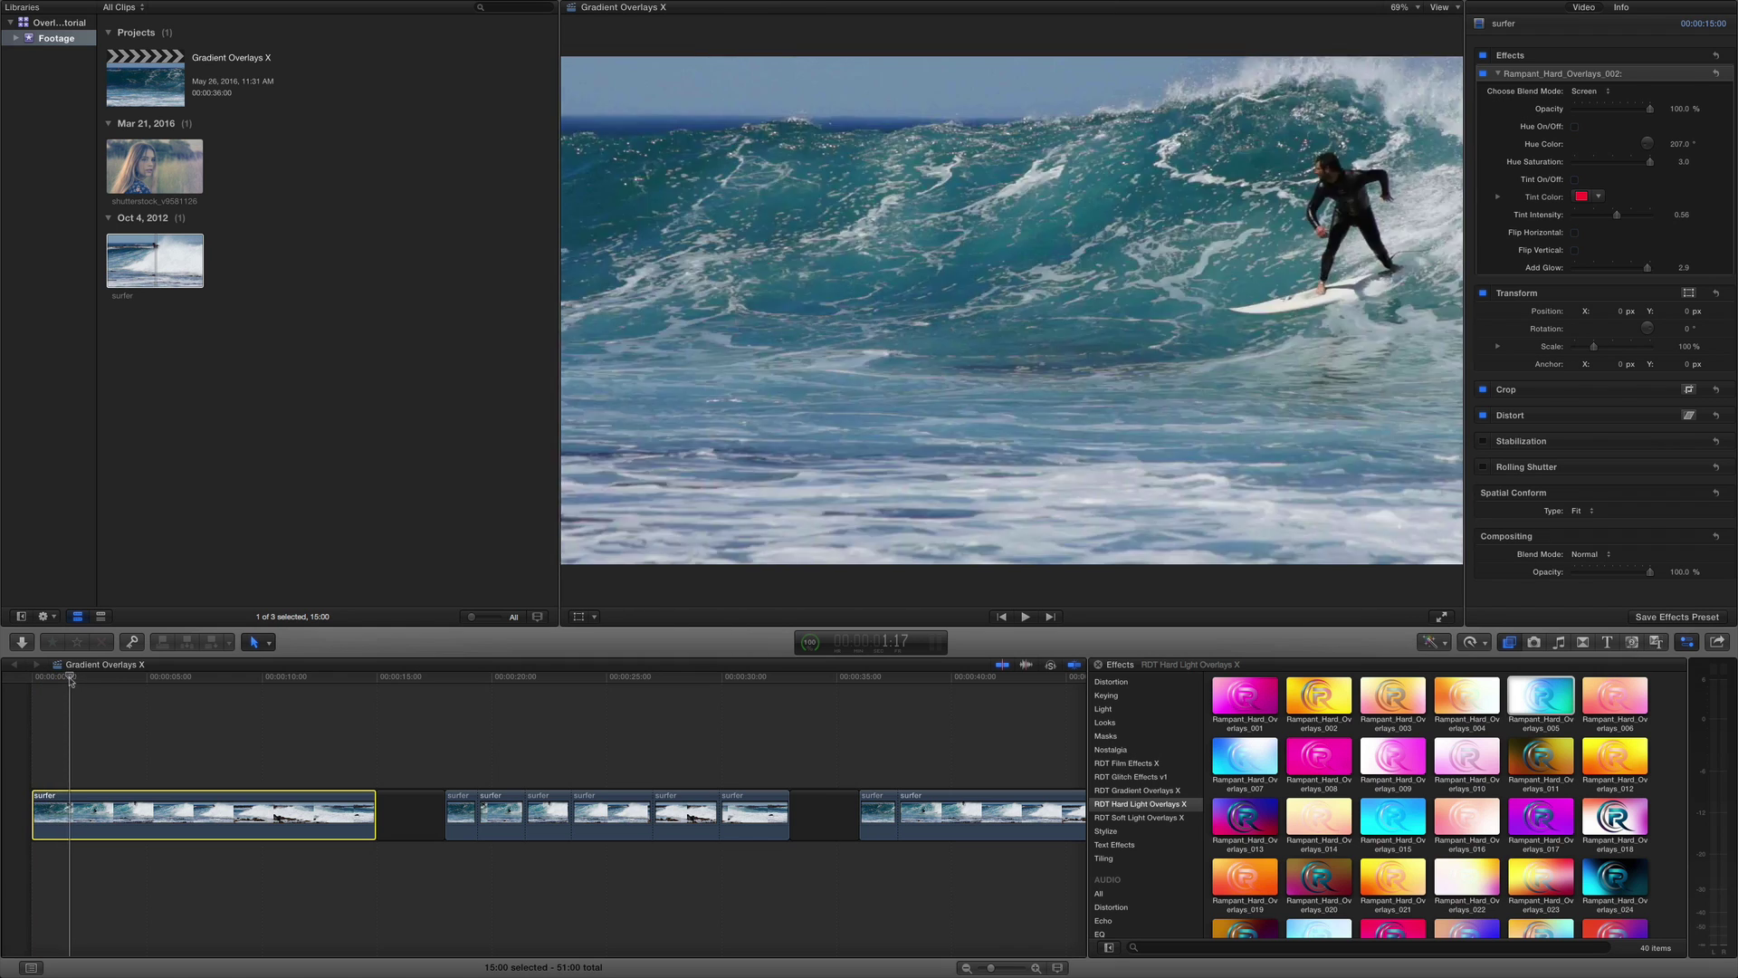
drag(1651, 270, 1565, 280)
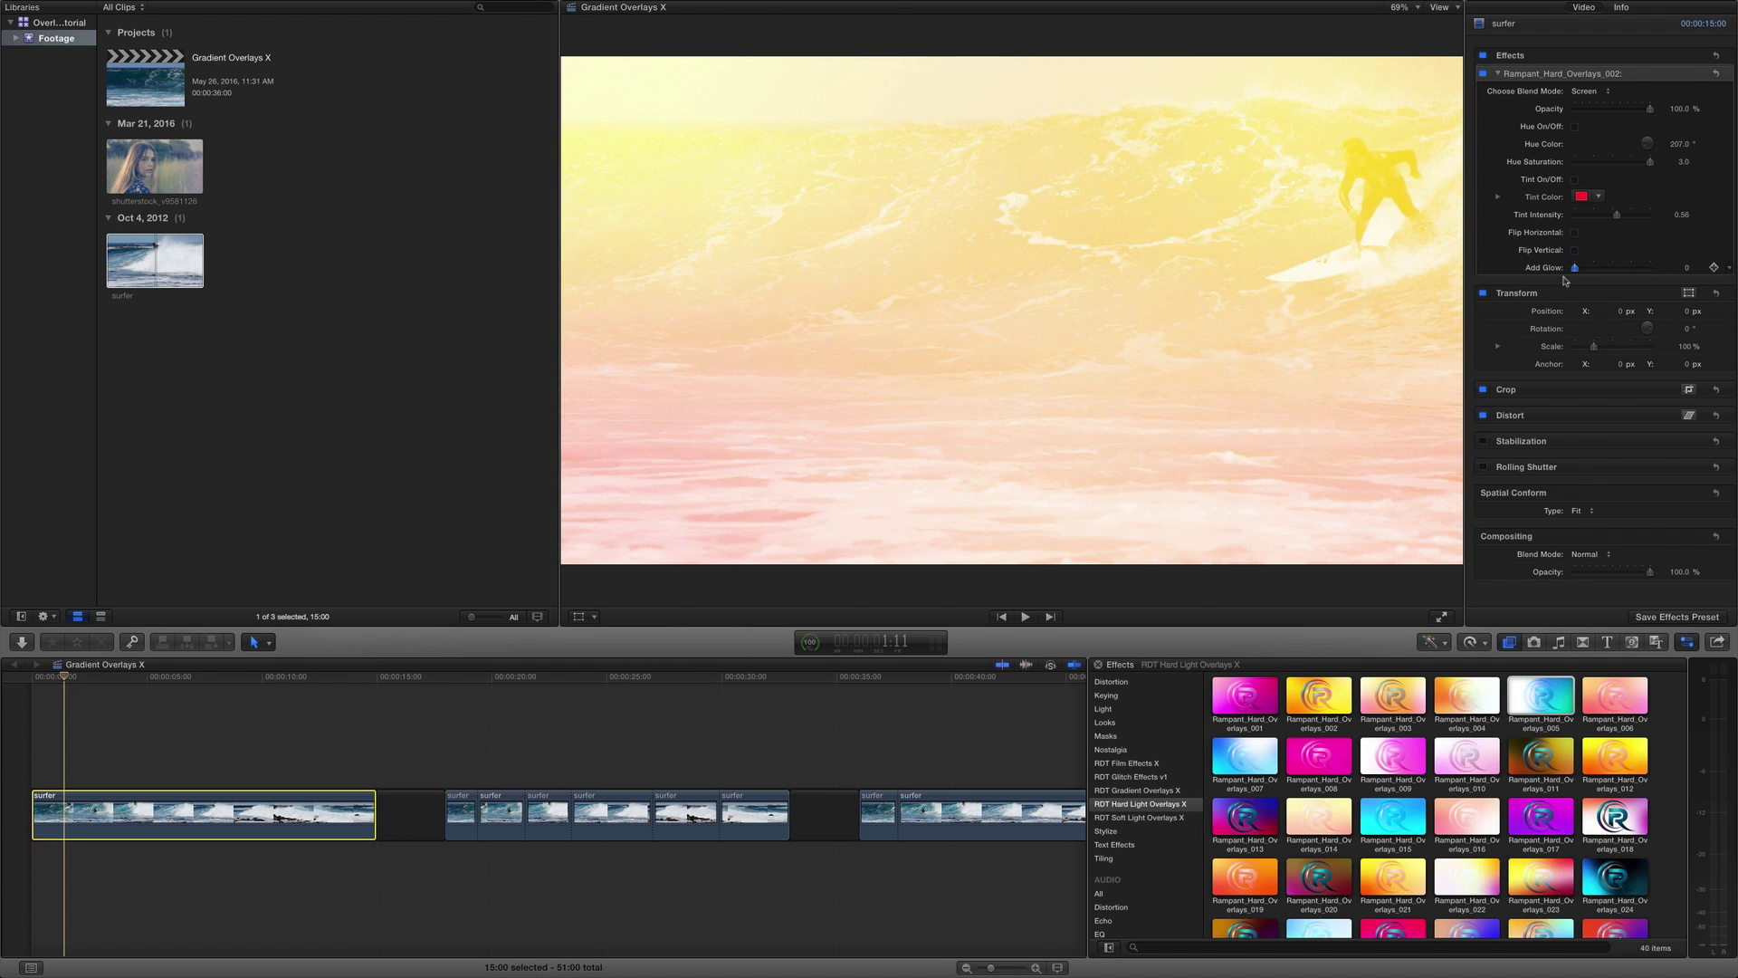
Step: Add the Rampant_Hard_Overlays_008 effect to the first surfer clip and play the clip from near its start to review the stacked overlays
mouse_move(65, 679)
mouse_down()
mouse_move(41, 679)
mouse_move(57, 679)
mouse_up()
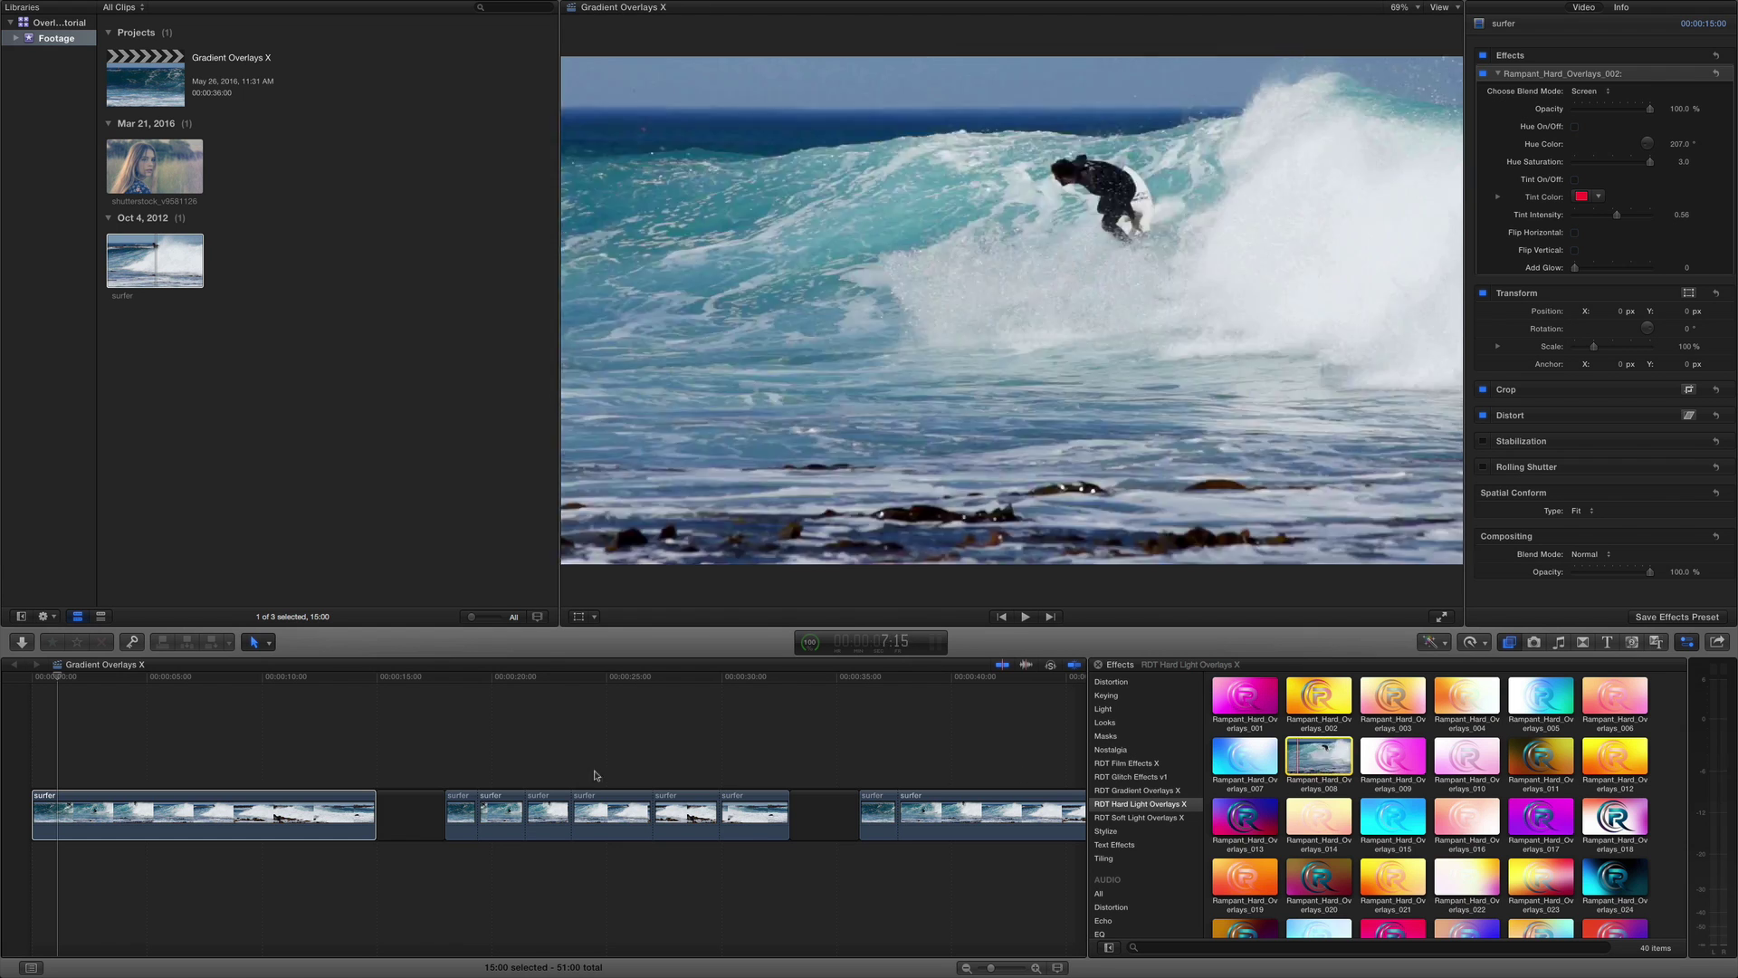
double_click(1318, 763)
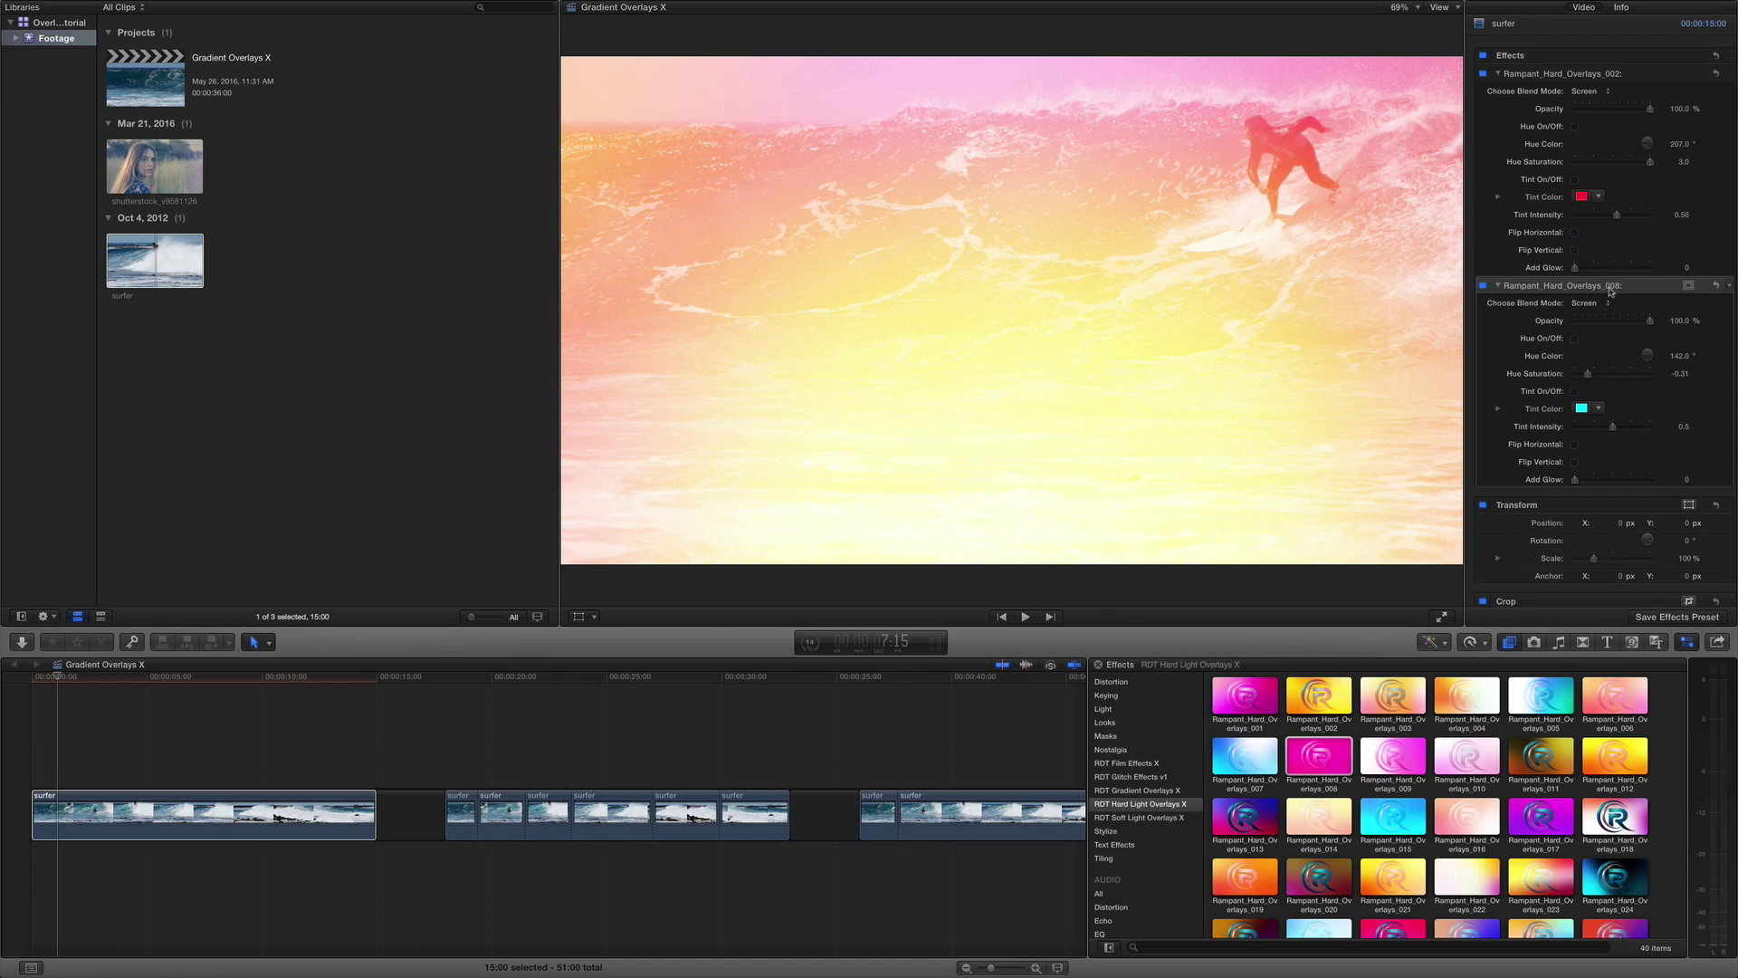
click(41, 814)
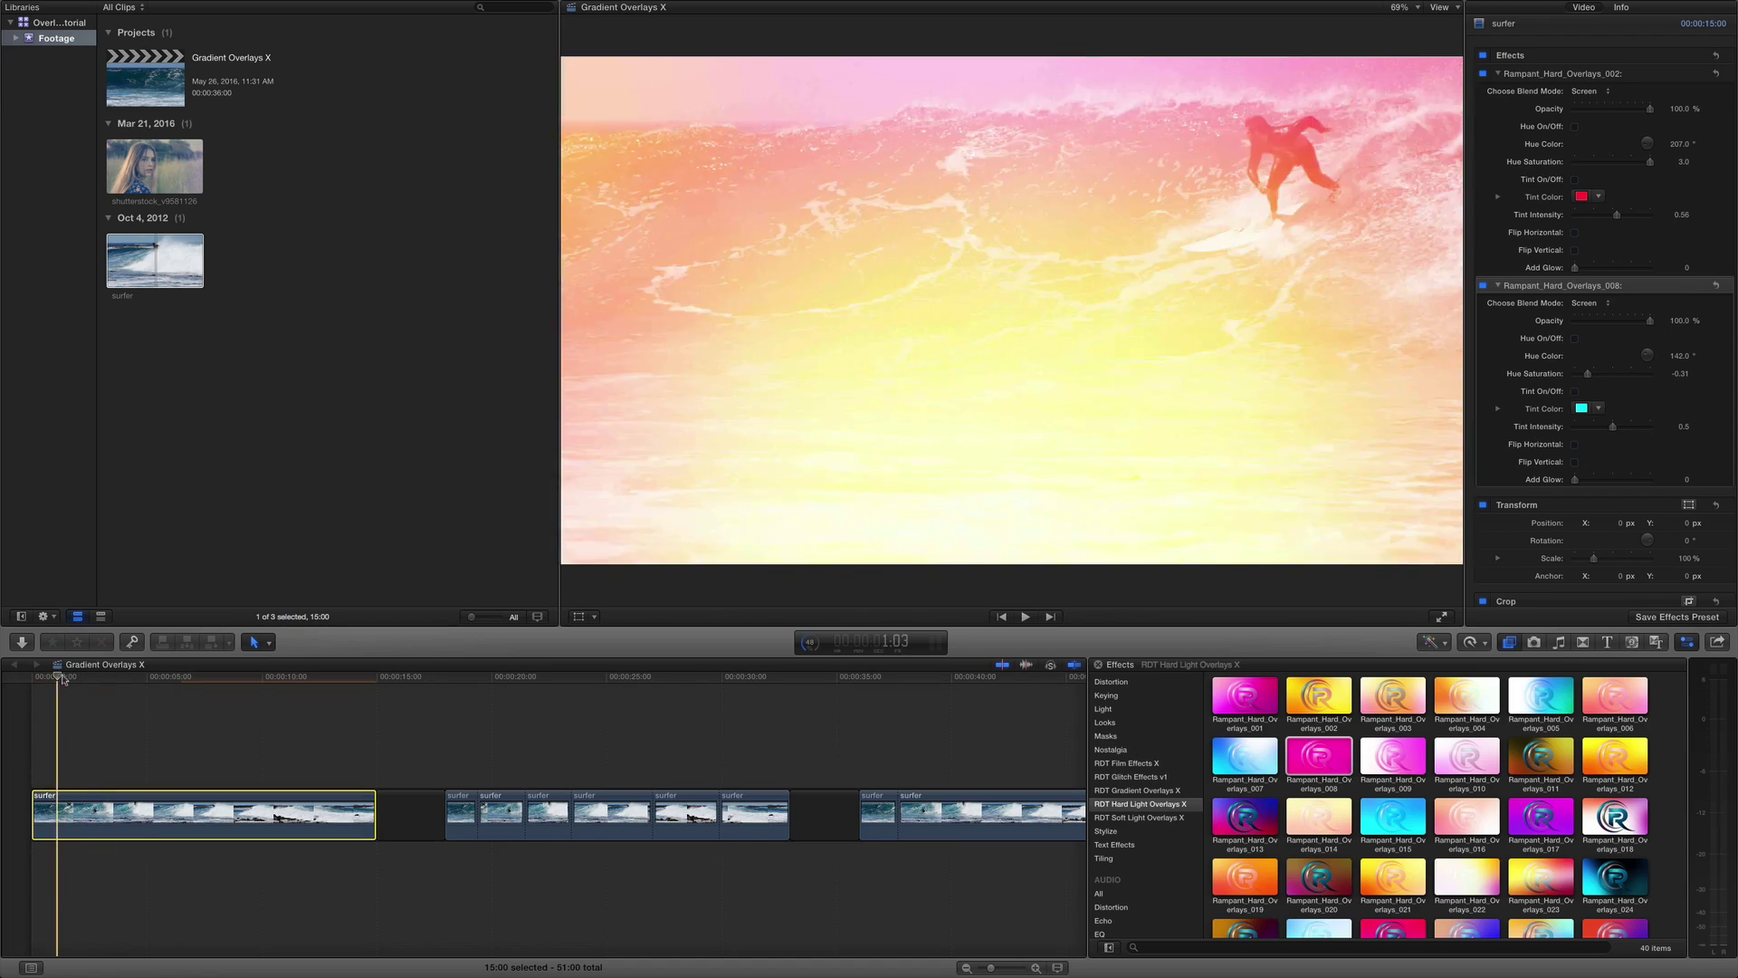
click(41, 677)
key(space)
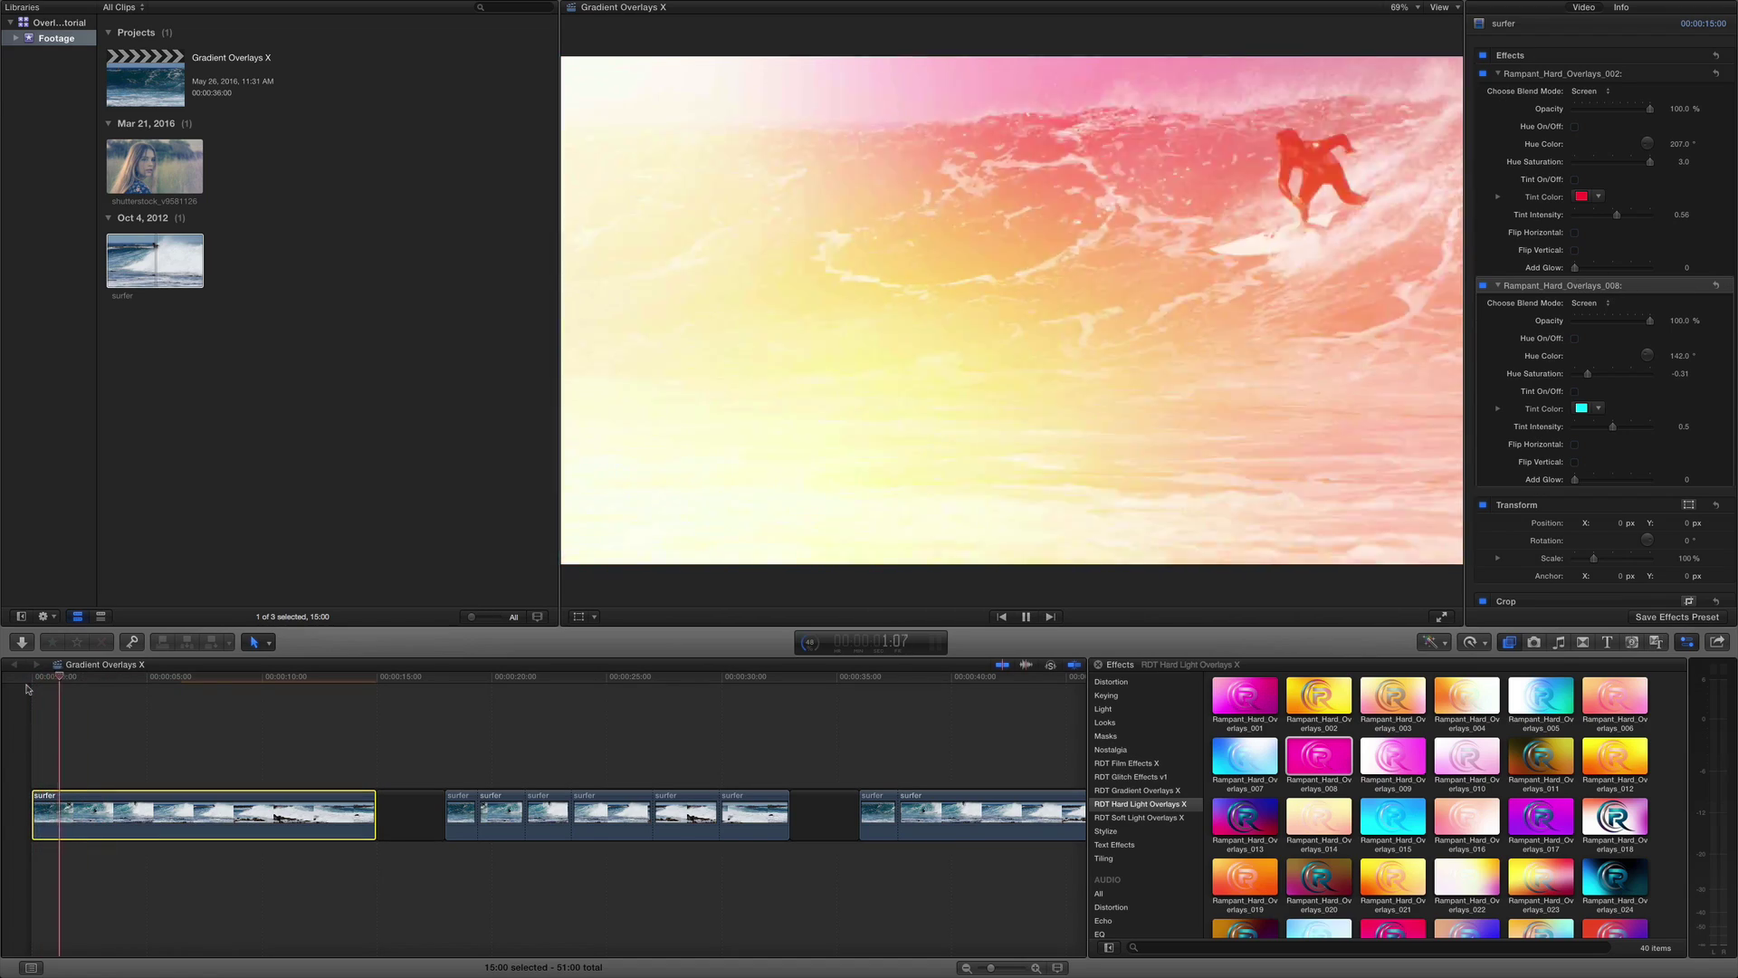
key(space)
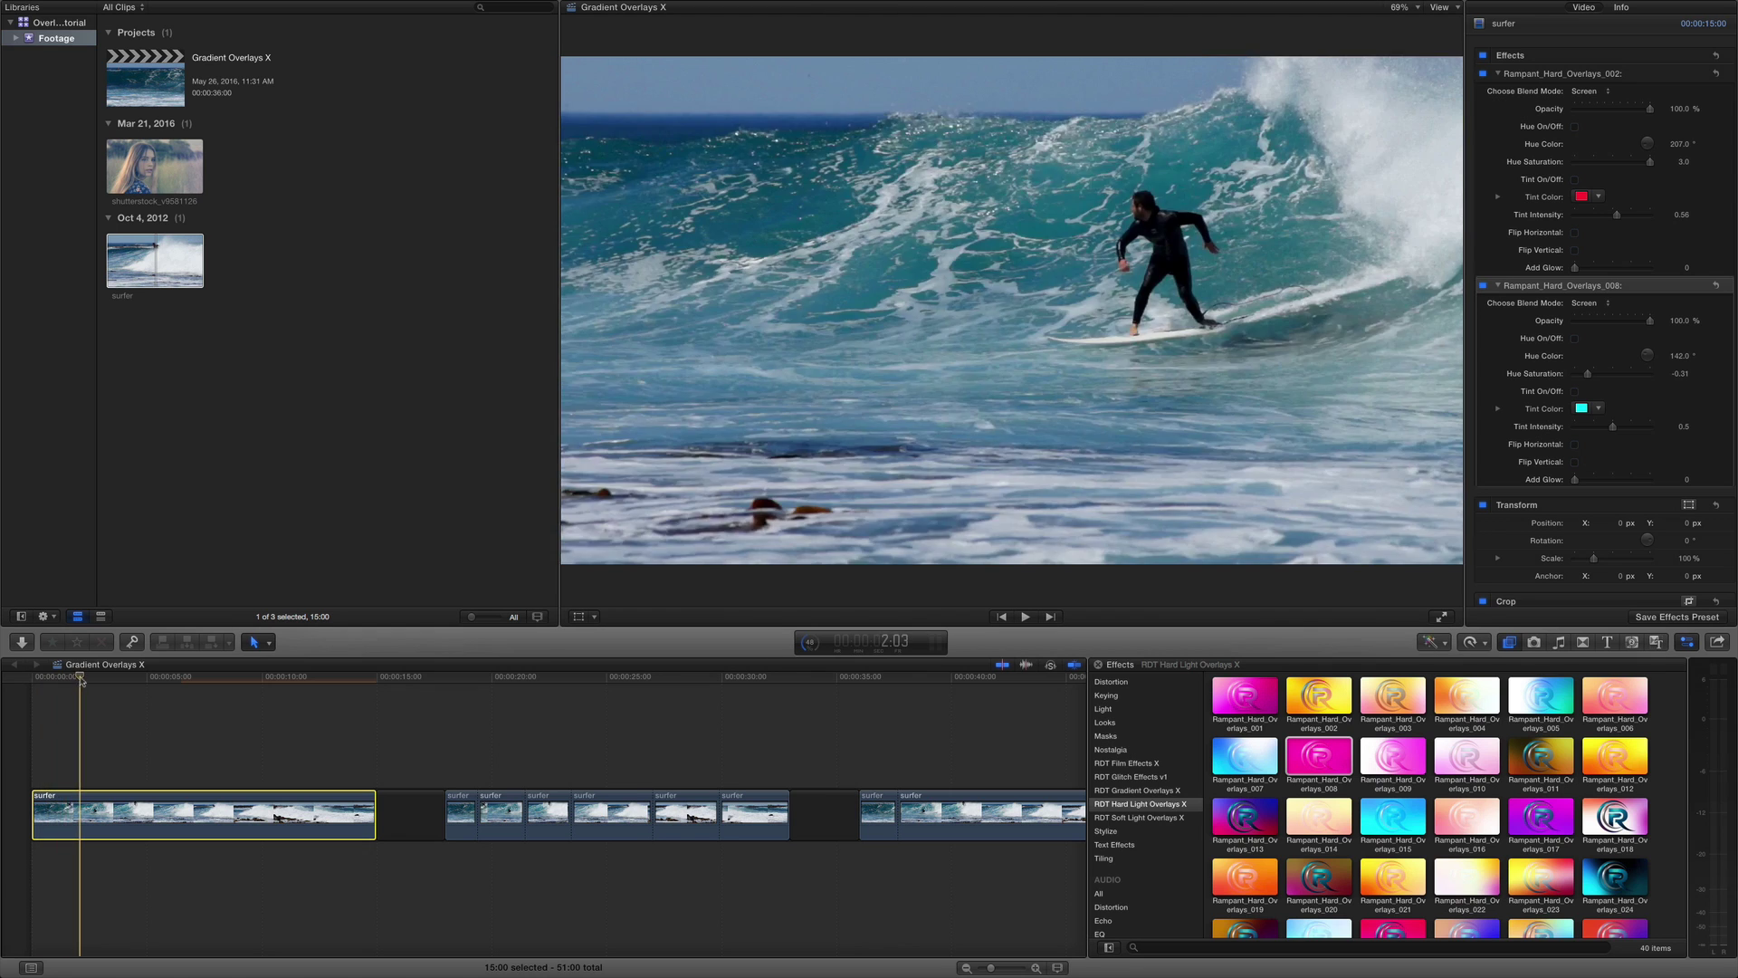
Step: Lower the opacity of Rampant_Hard_Overlays_002 to just under 50% and play the clip to review the blend of both overlays
click(61, 679)
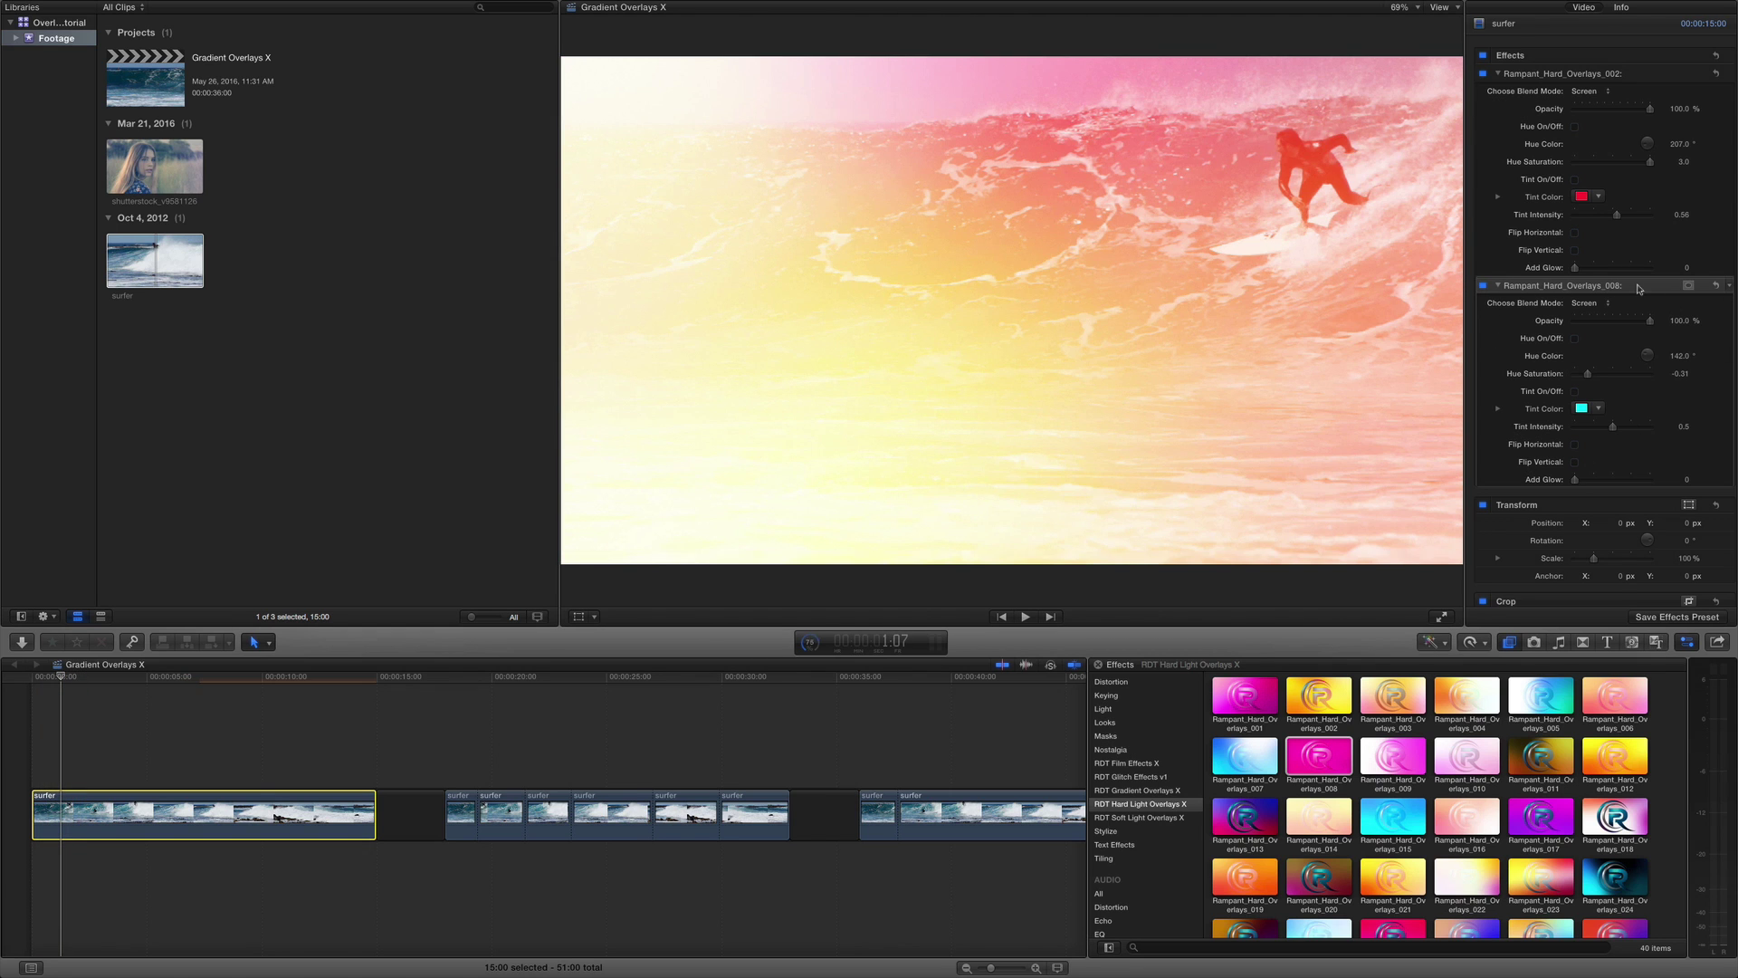
mouse_move(57, 678)
mouse_down()
mouse_move(32, 678)
mouse_move(49, 677)
mouse_up()
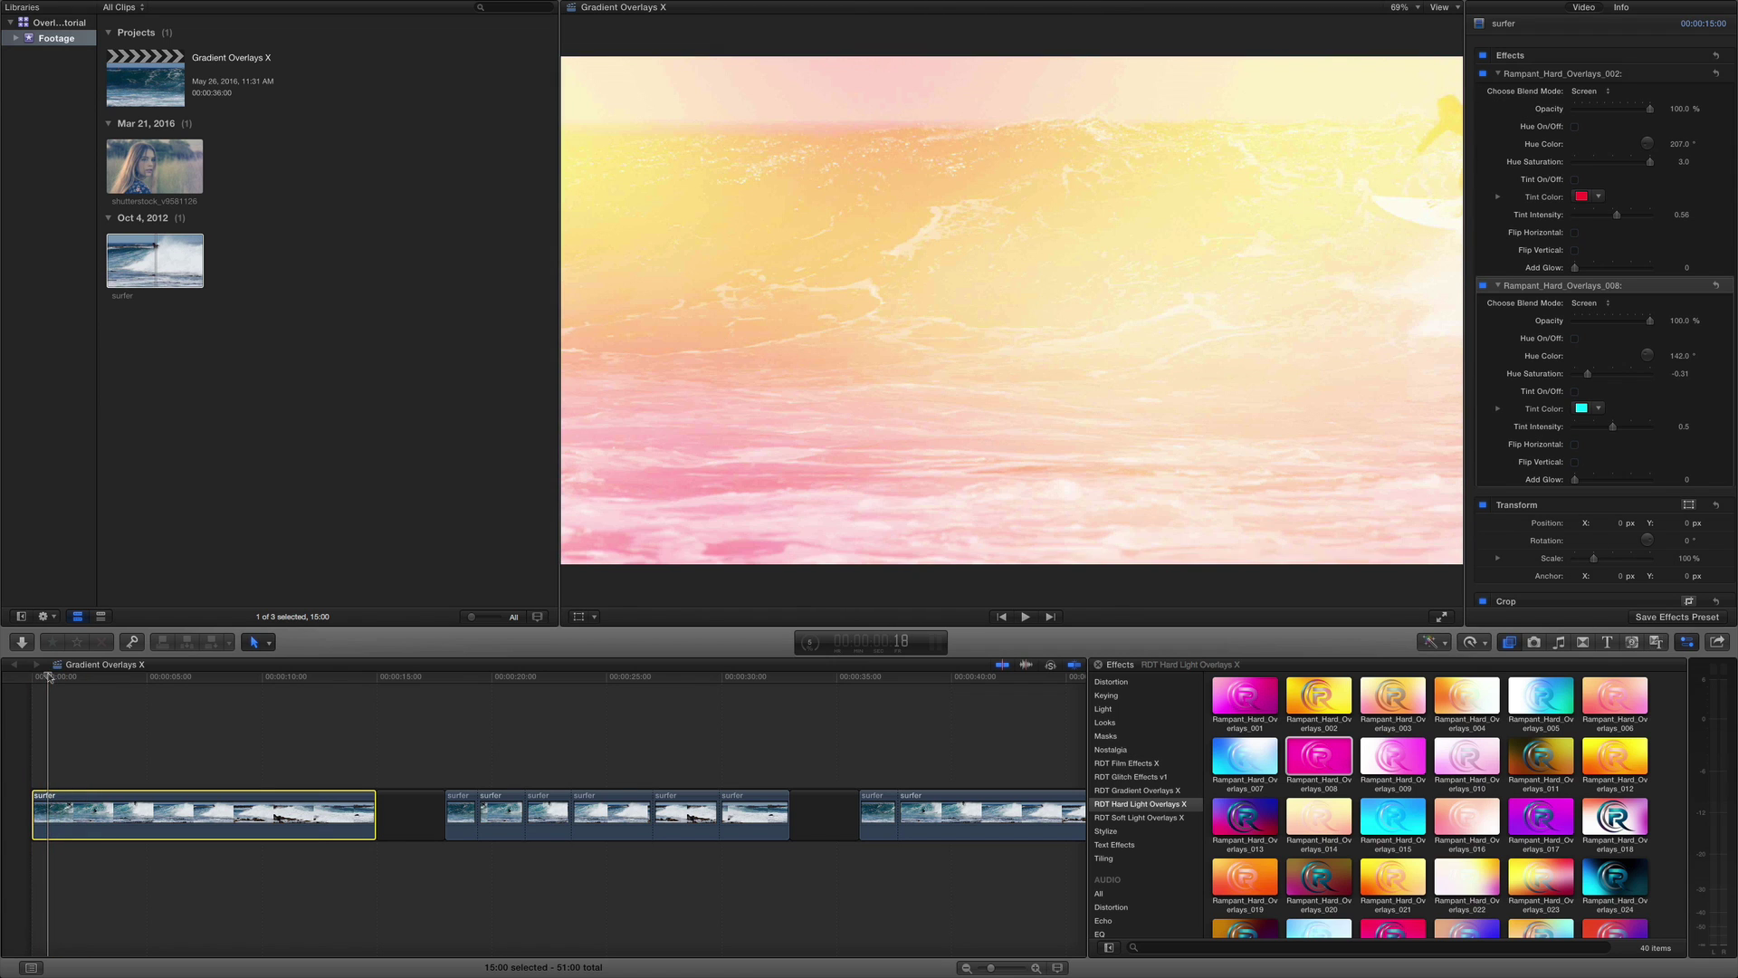
click(1621, 75)
drag(1648, 110, 1612, 110)
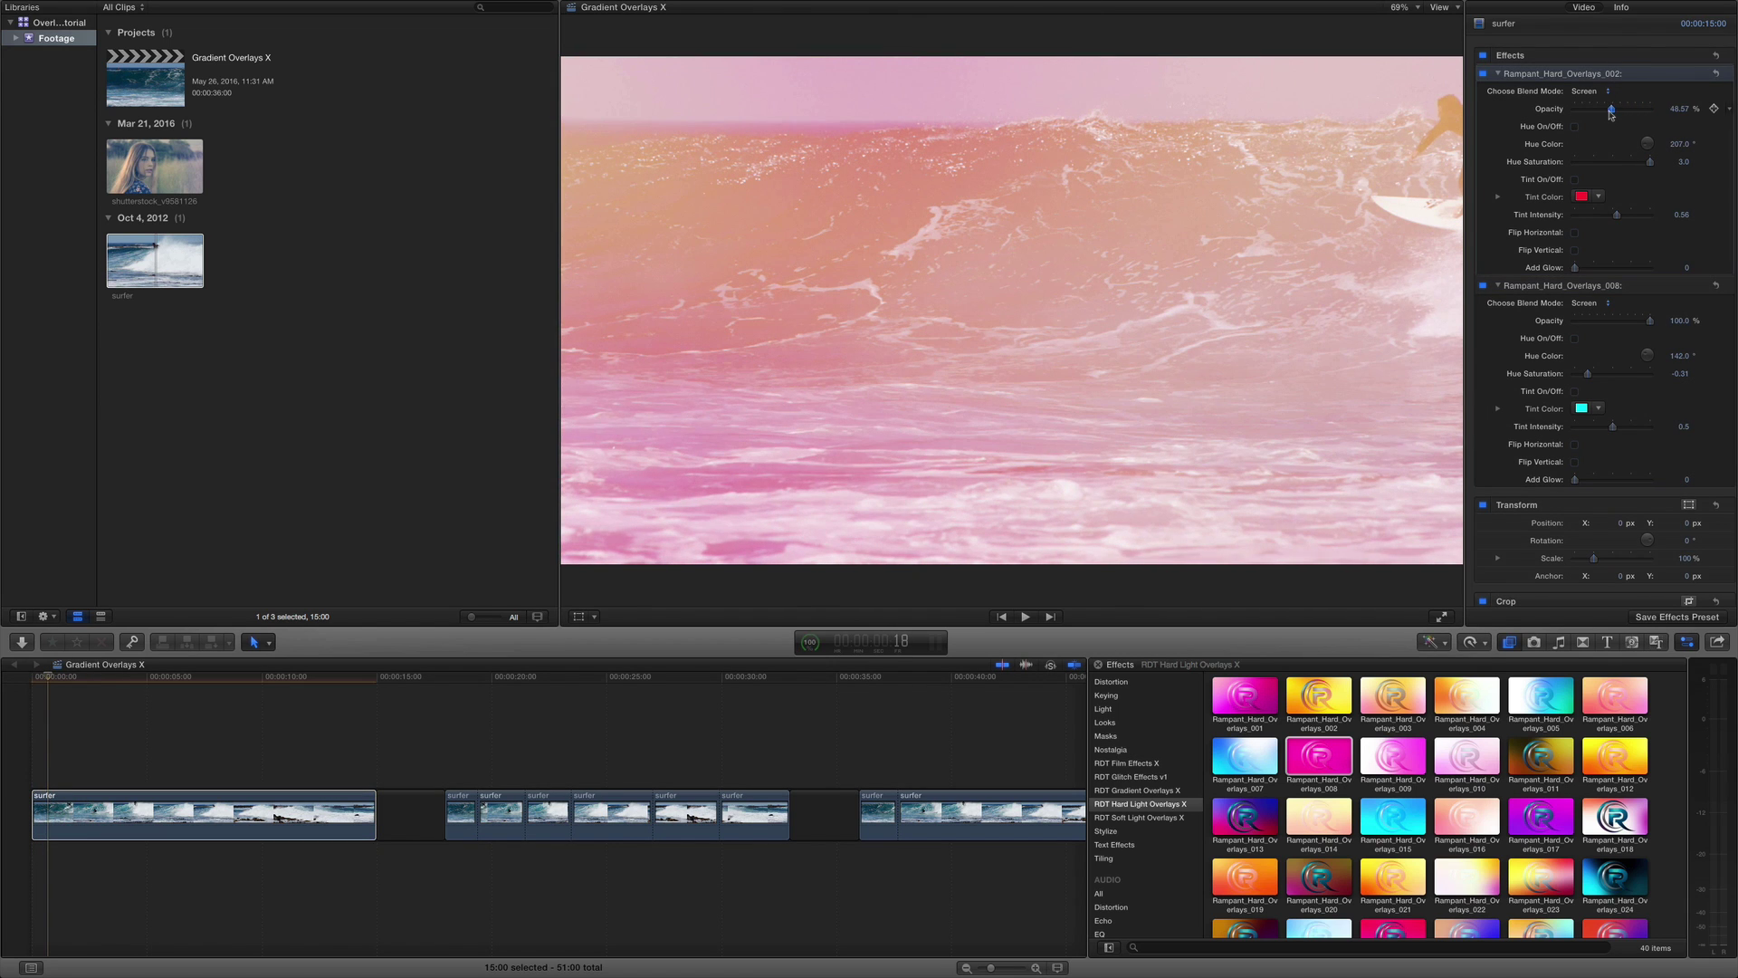
click(23, 679)
key(space)
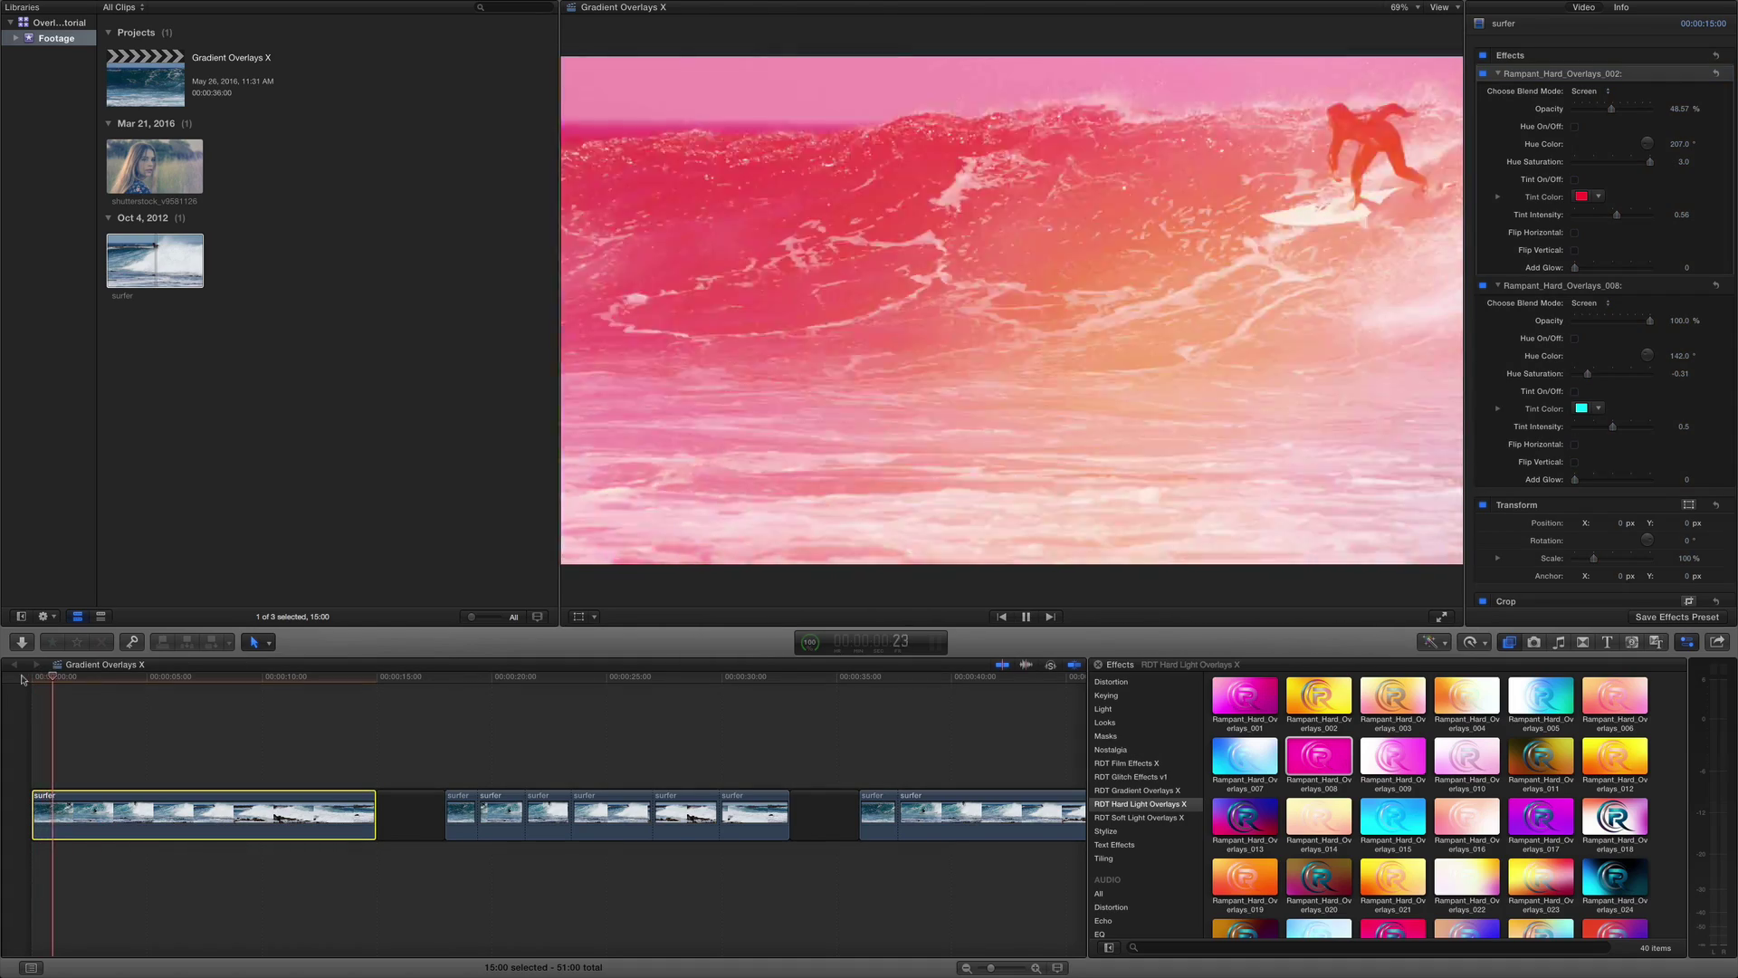
click(61, 681)
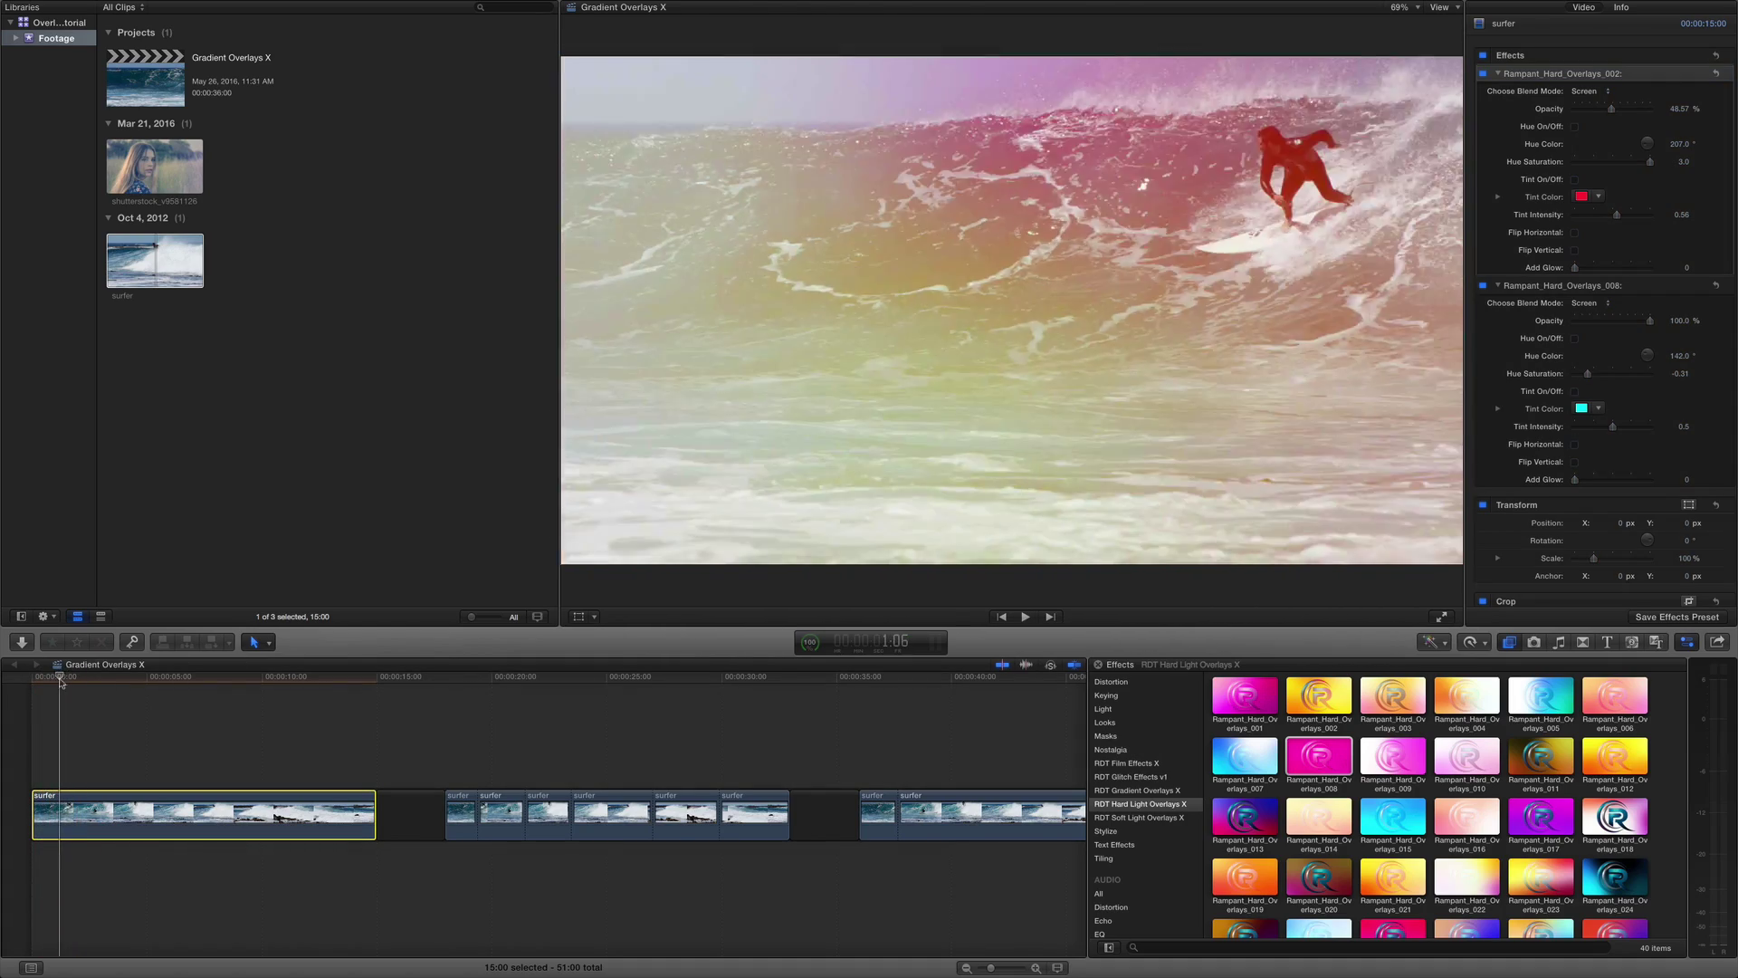
Step: Set Add Glow to 2.33 on Rampant_Hard_Overlays_008 and play the first surfer clip from its start to review the combined effect
click(54, 682)
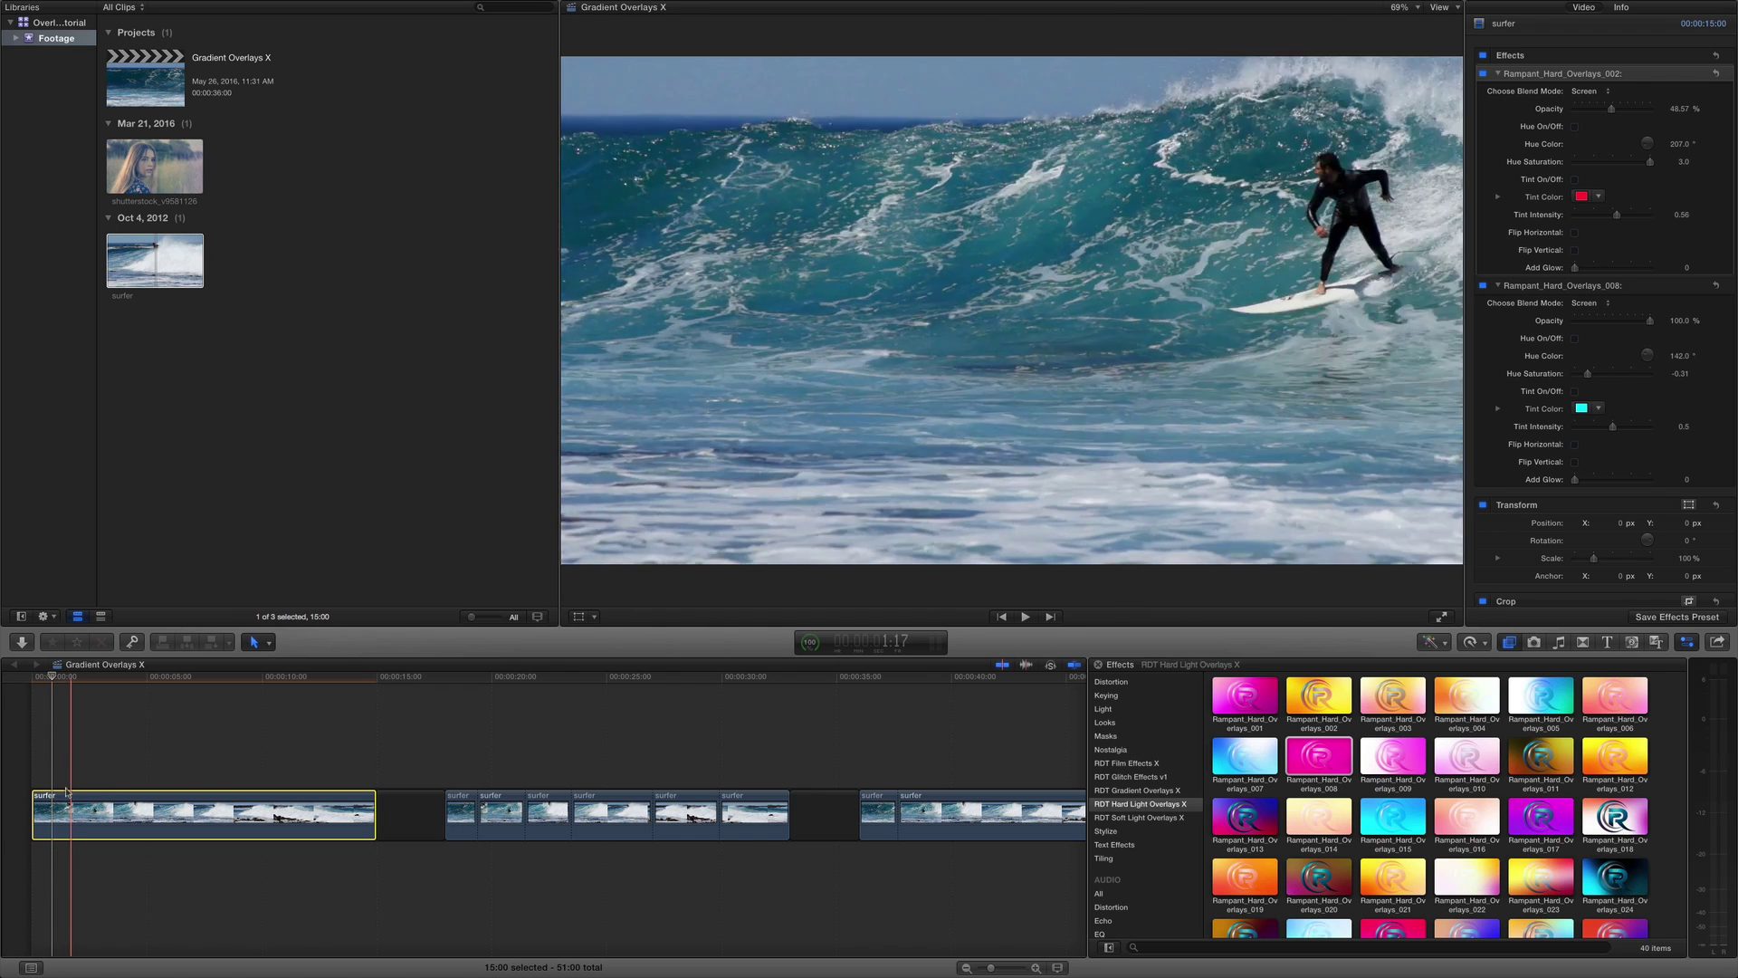
click(1574, 460)
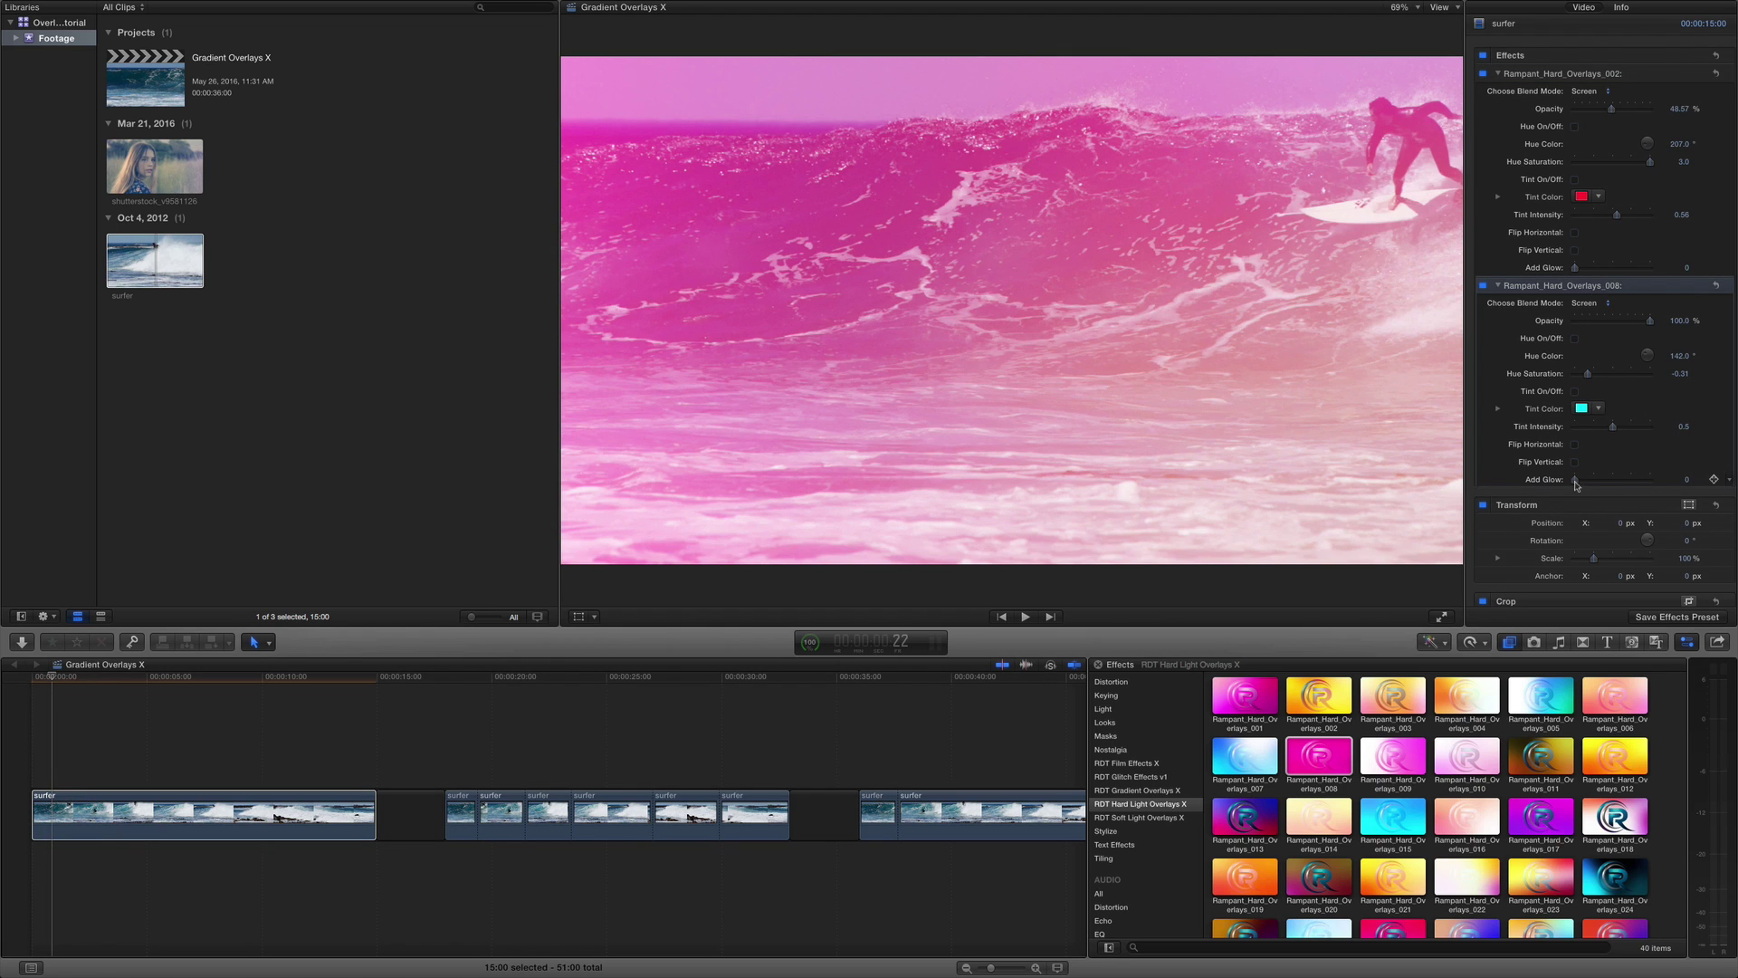
drag(1615, 480, 1635, 480)
click(49, 679)
key(space)
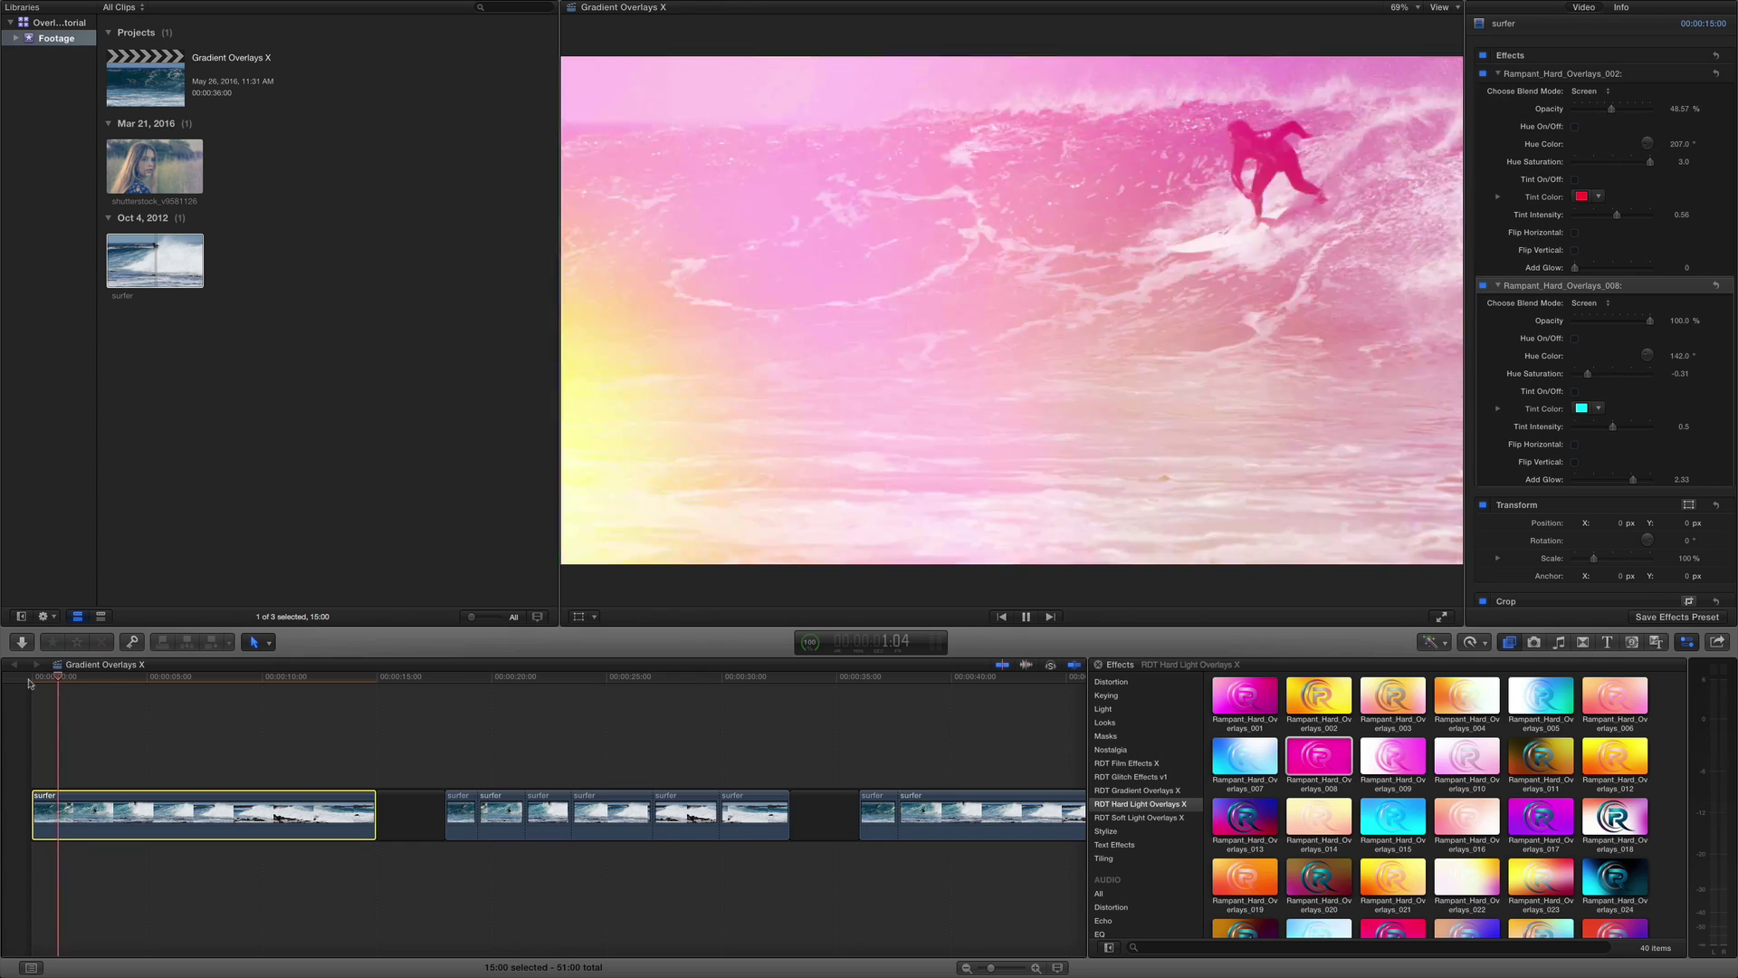
key(space)
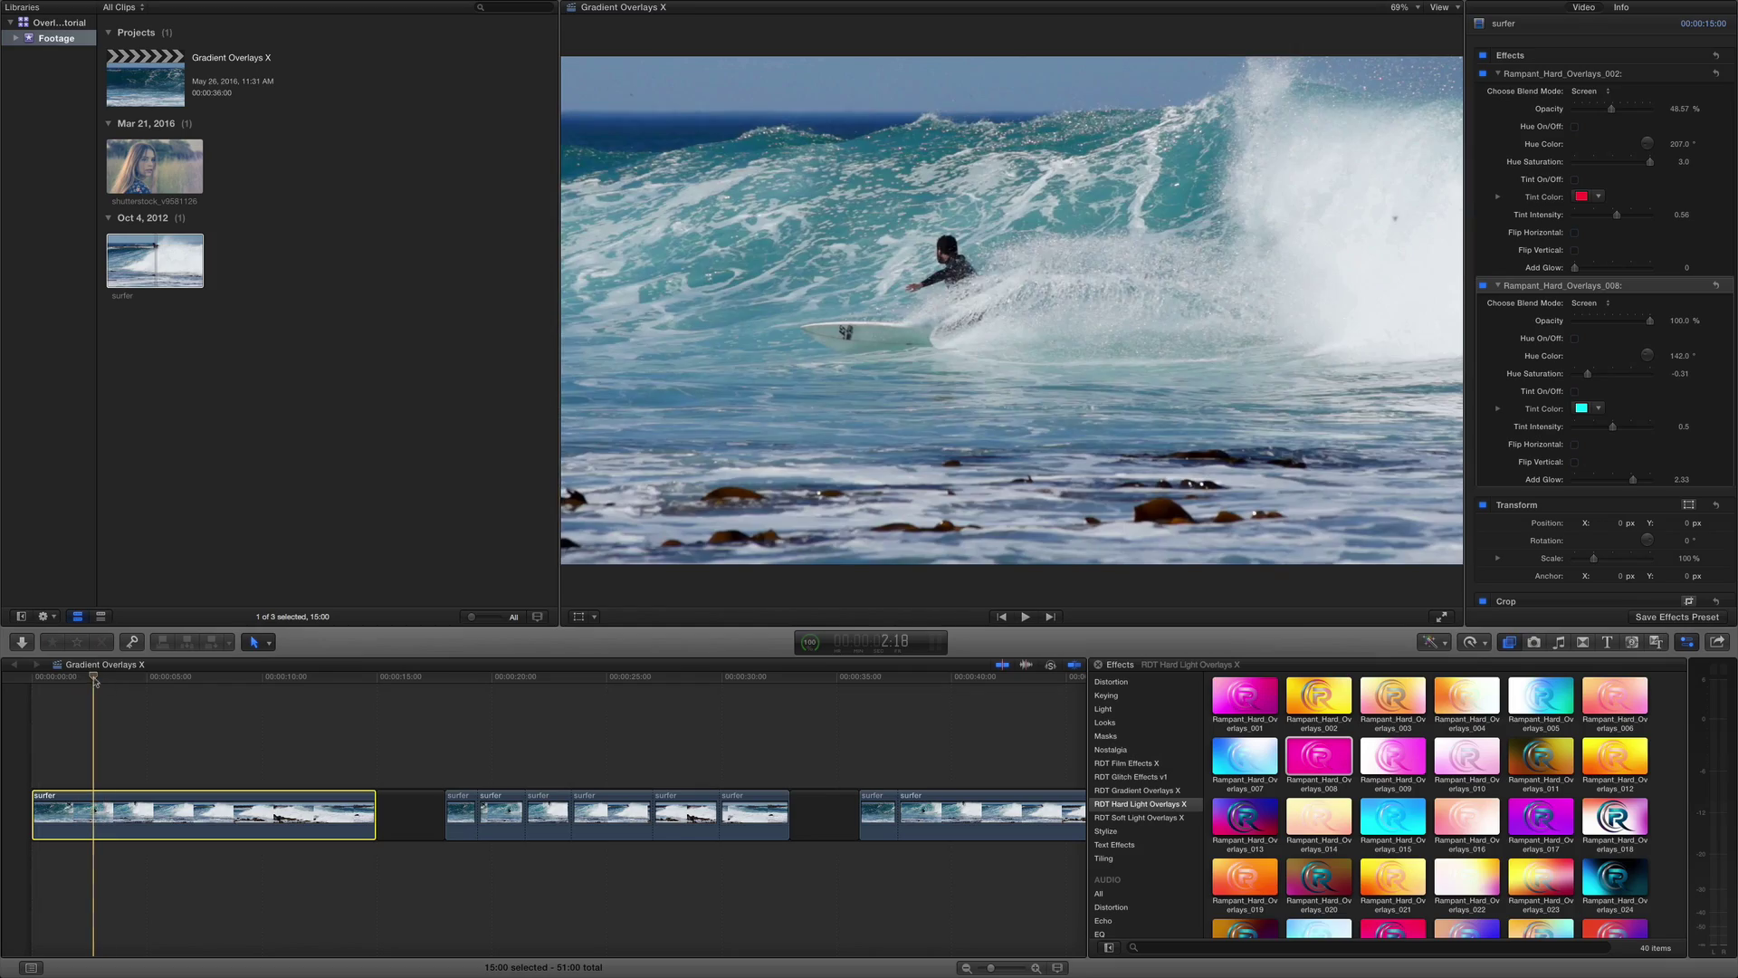
drag(95, 680, 34, 684)
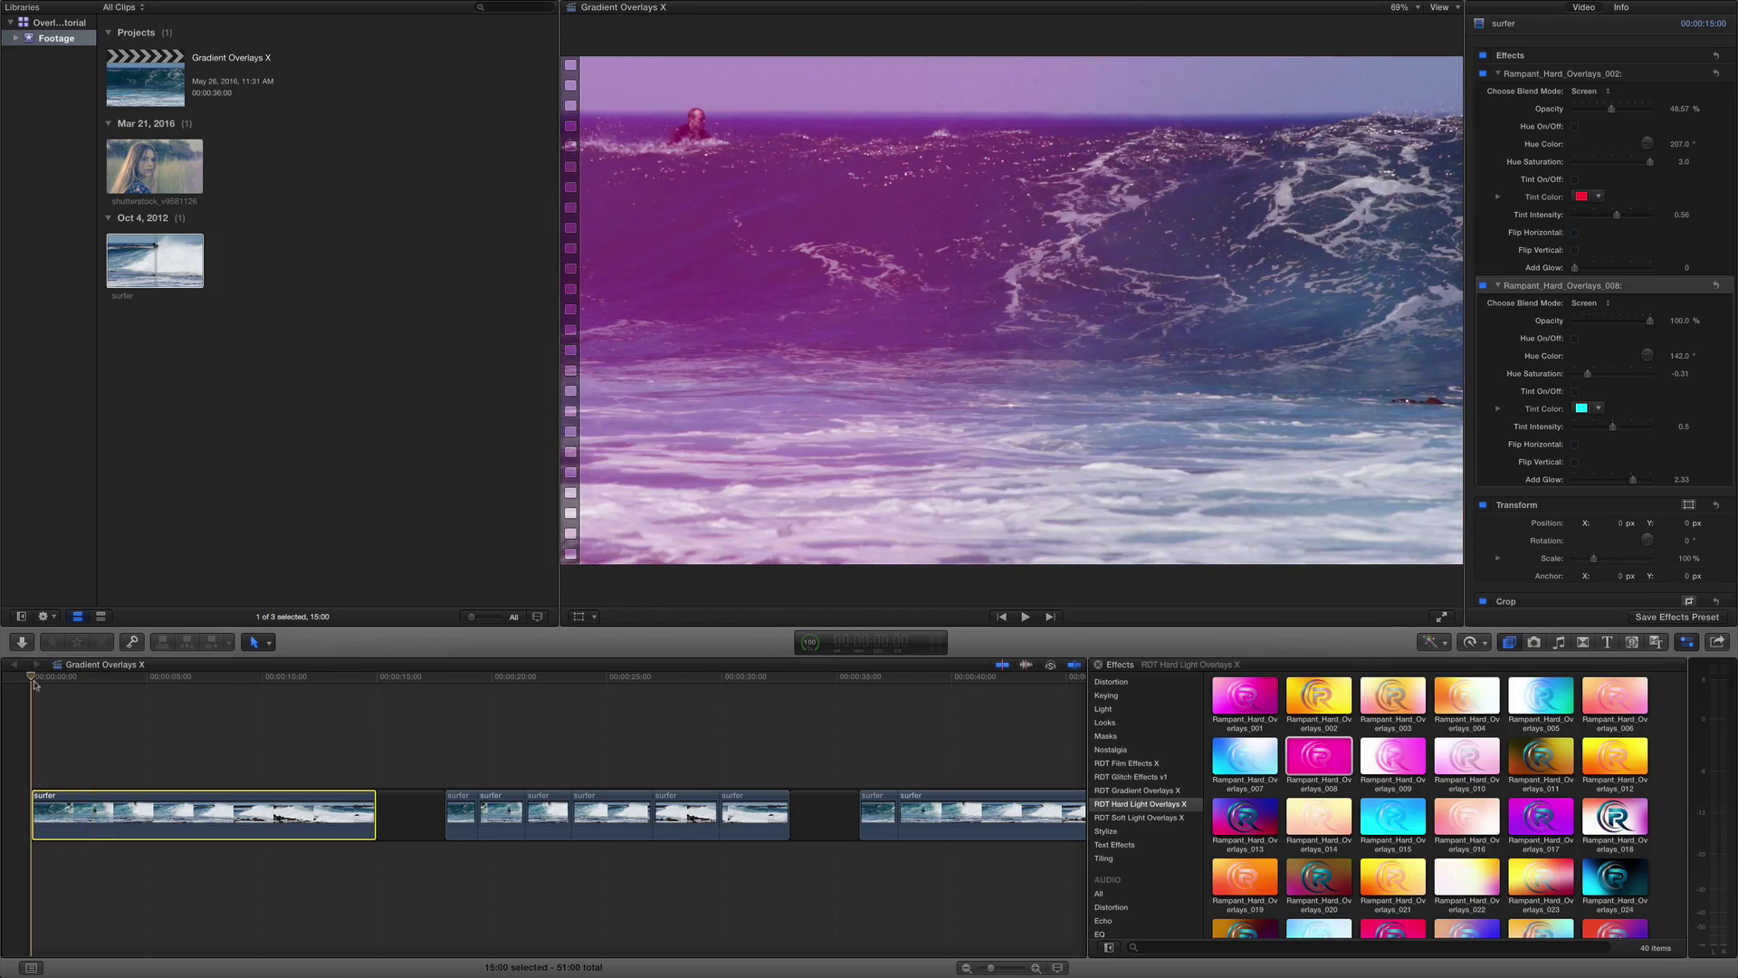
key(space)
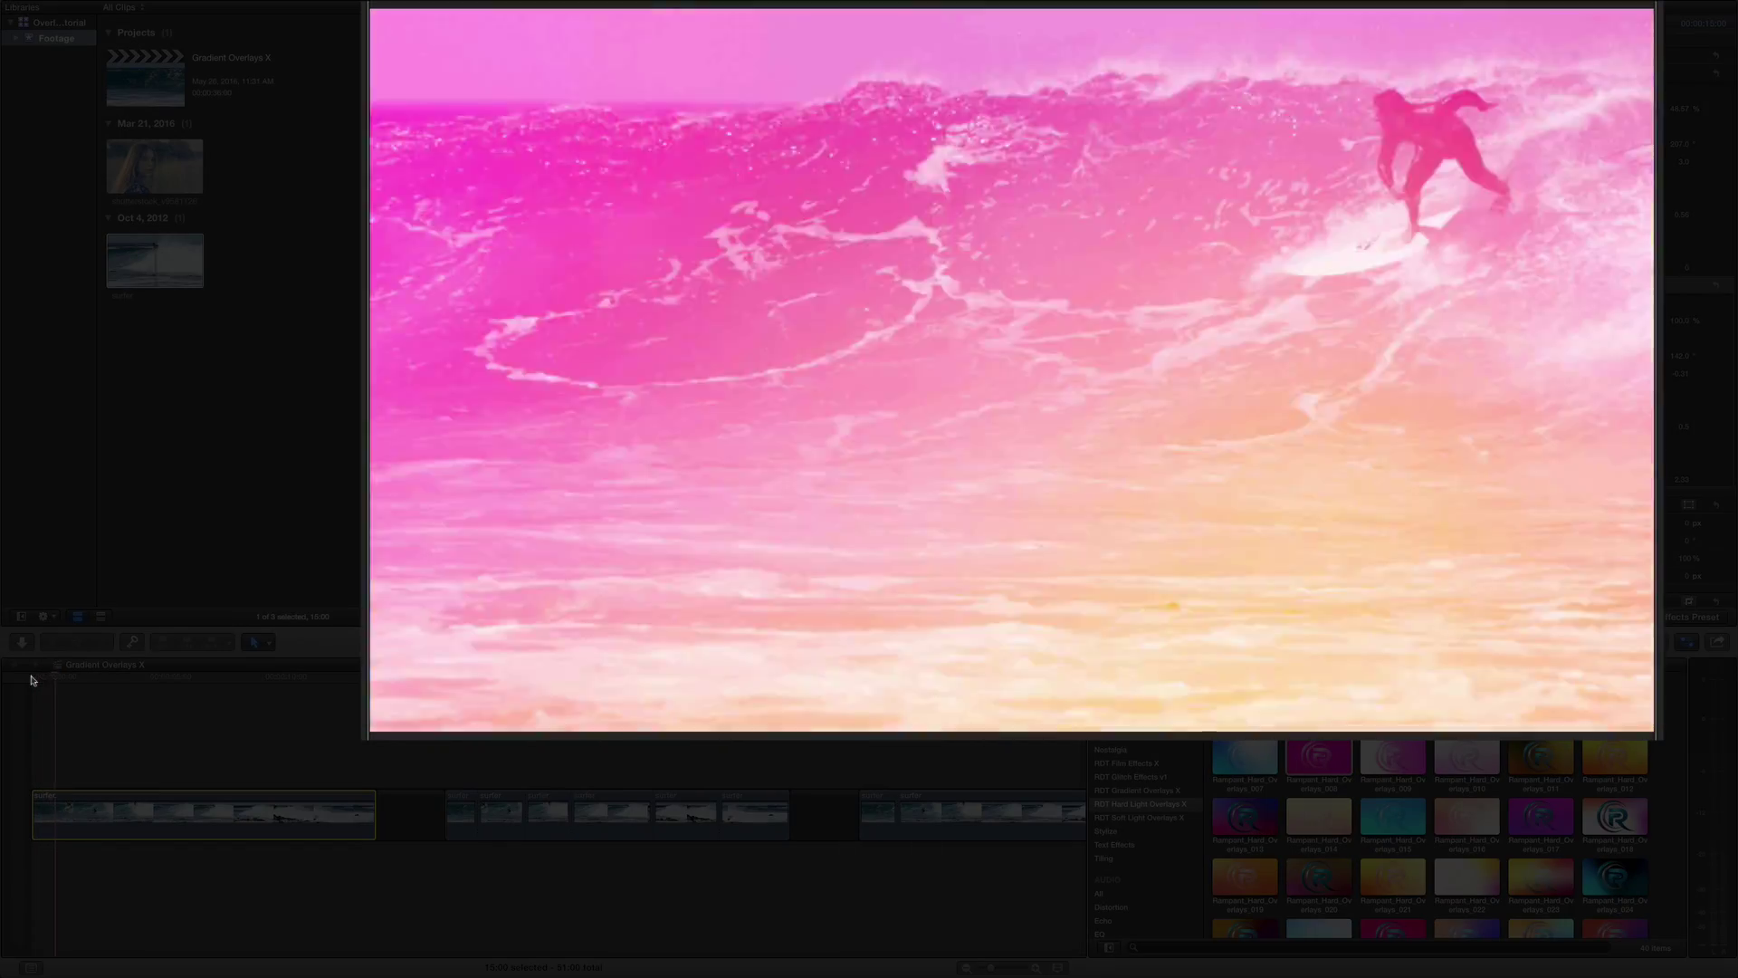